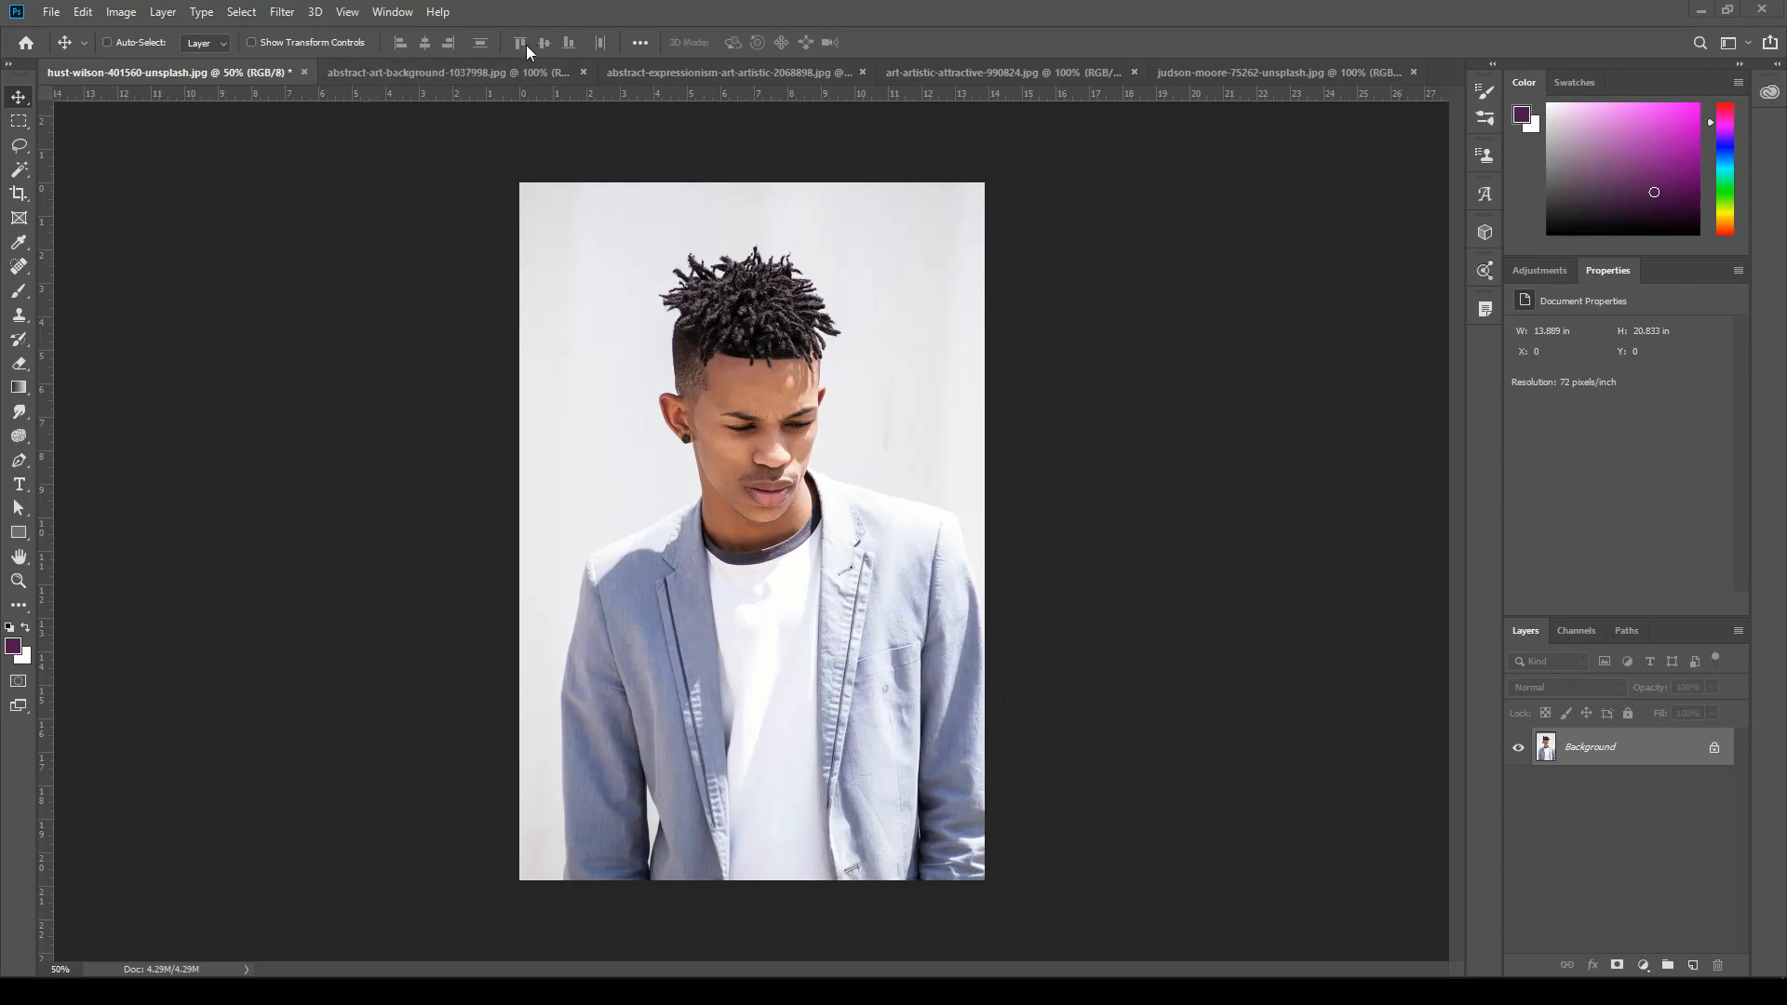
- Look through the four open pattern images: yellow flowers, abstract watercolour, colourful mosaic and floral vines
click(527, 73)
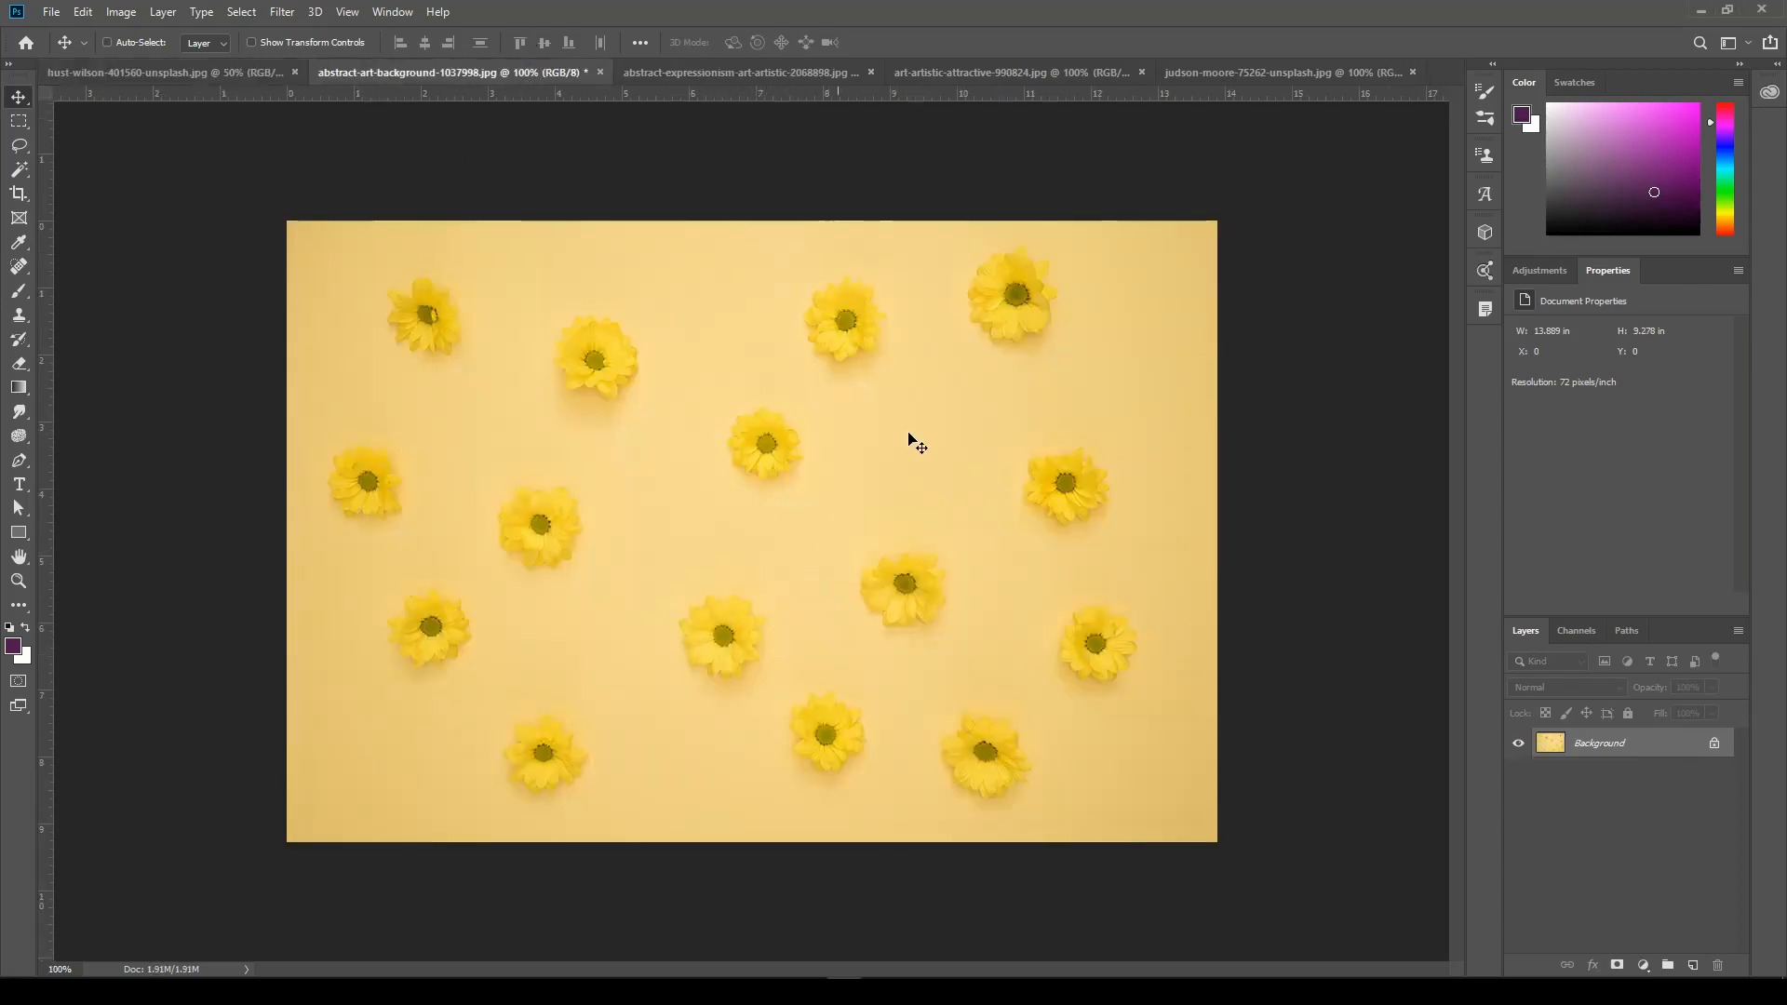
click(707, 74)
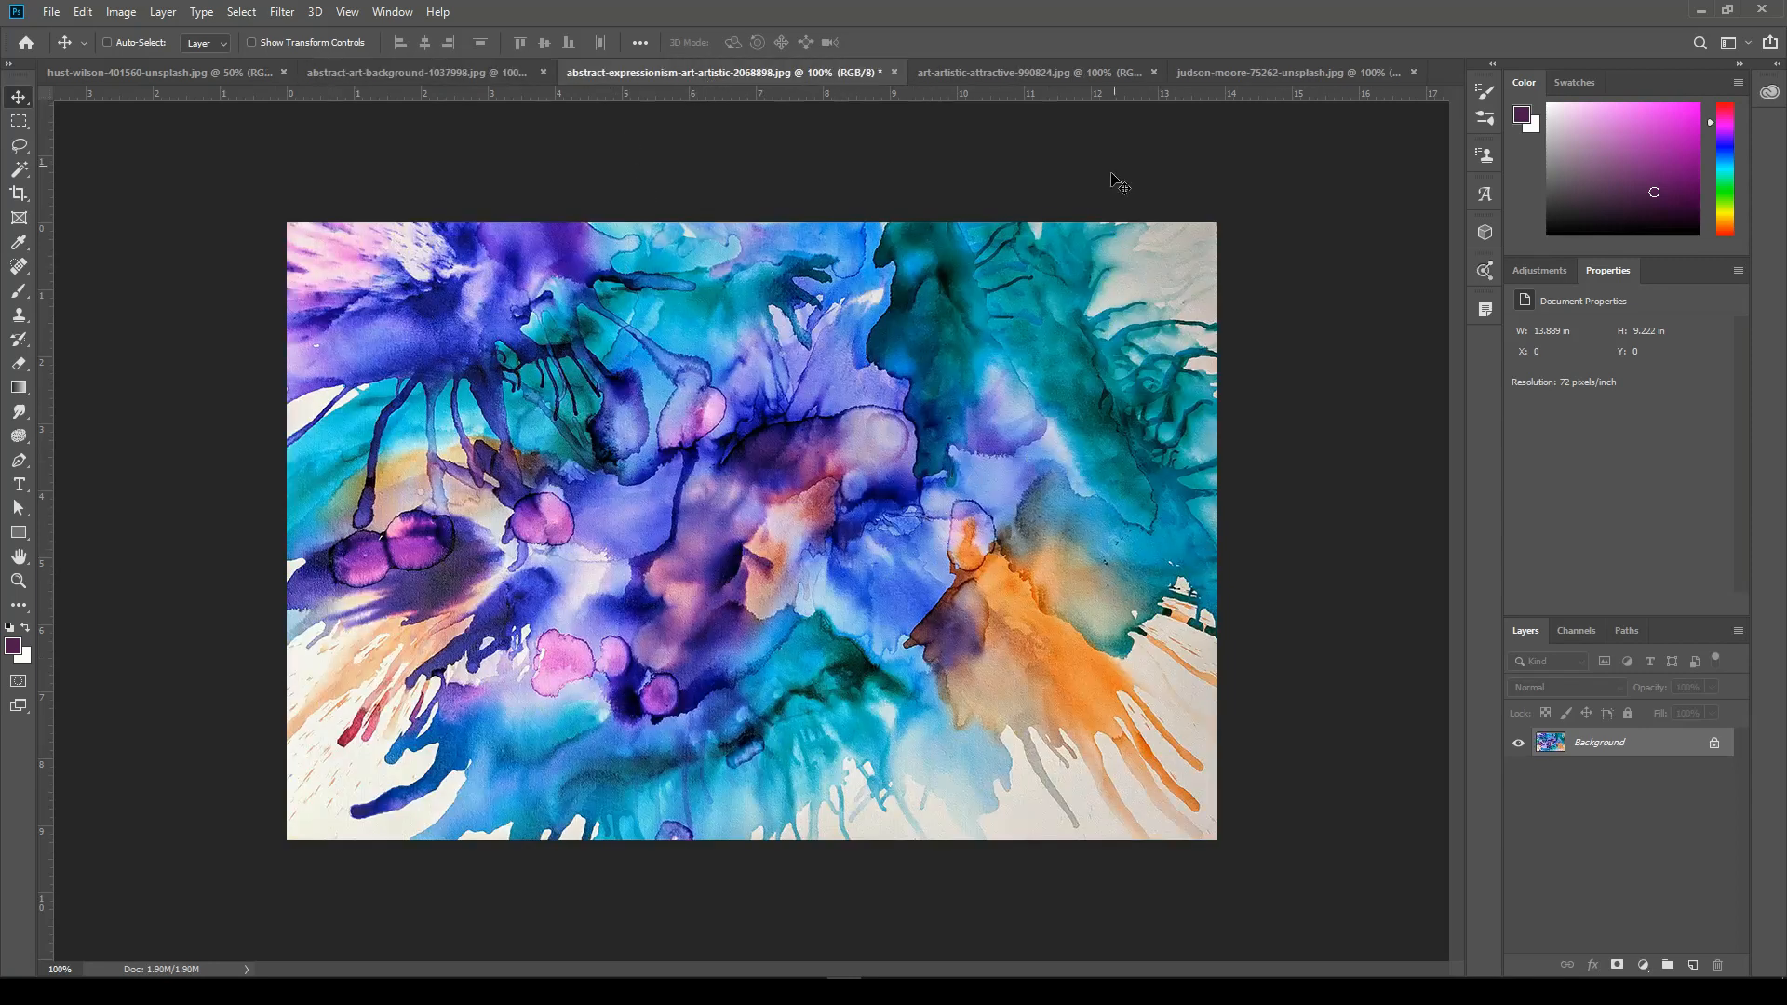
click(1094, 72)
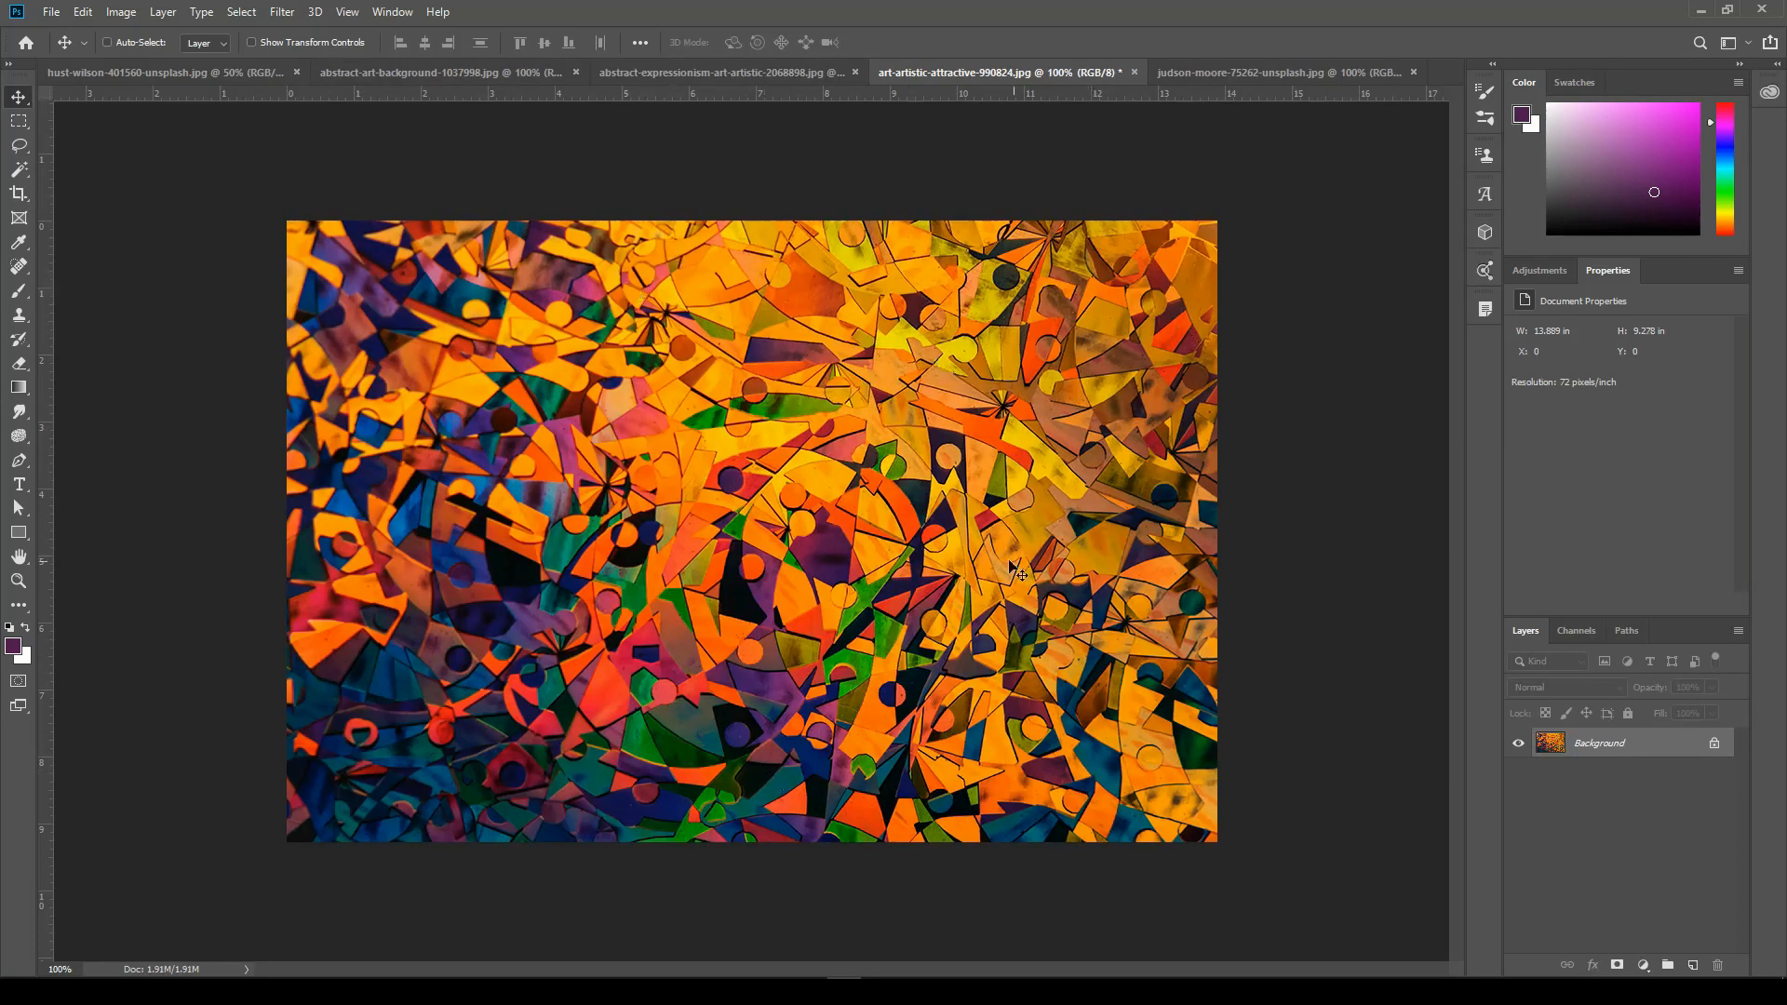
click(1280, 75)
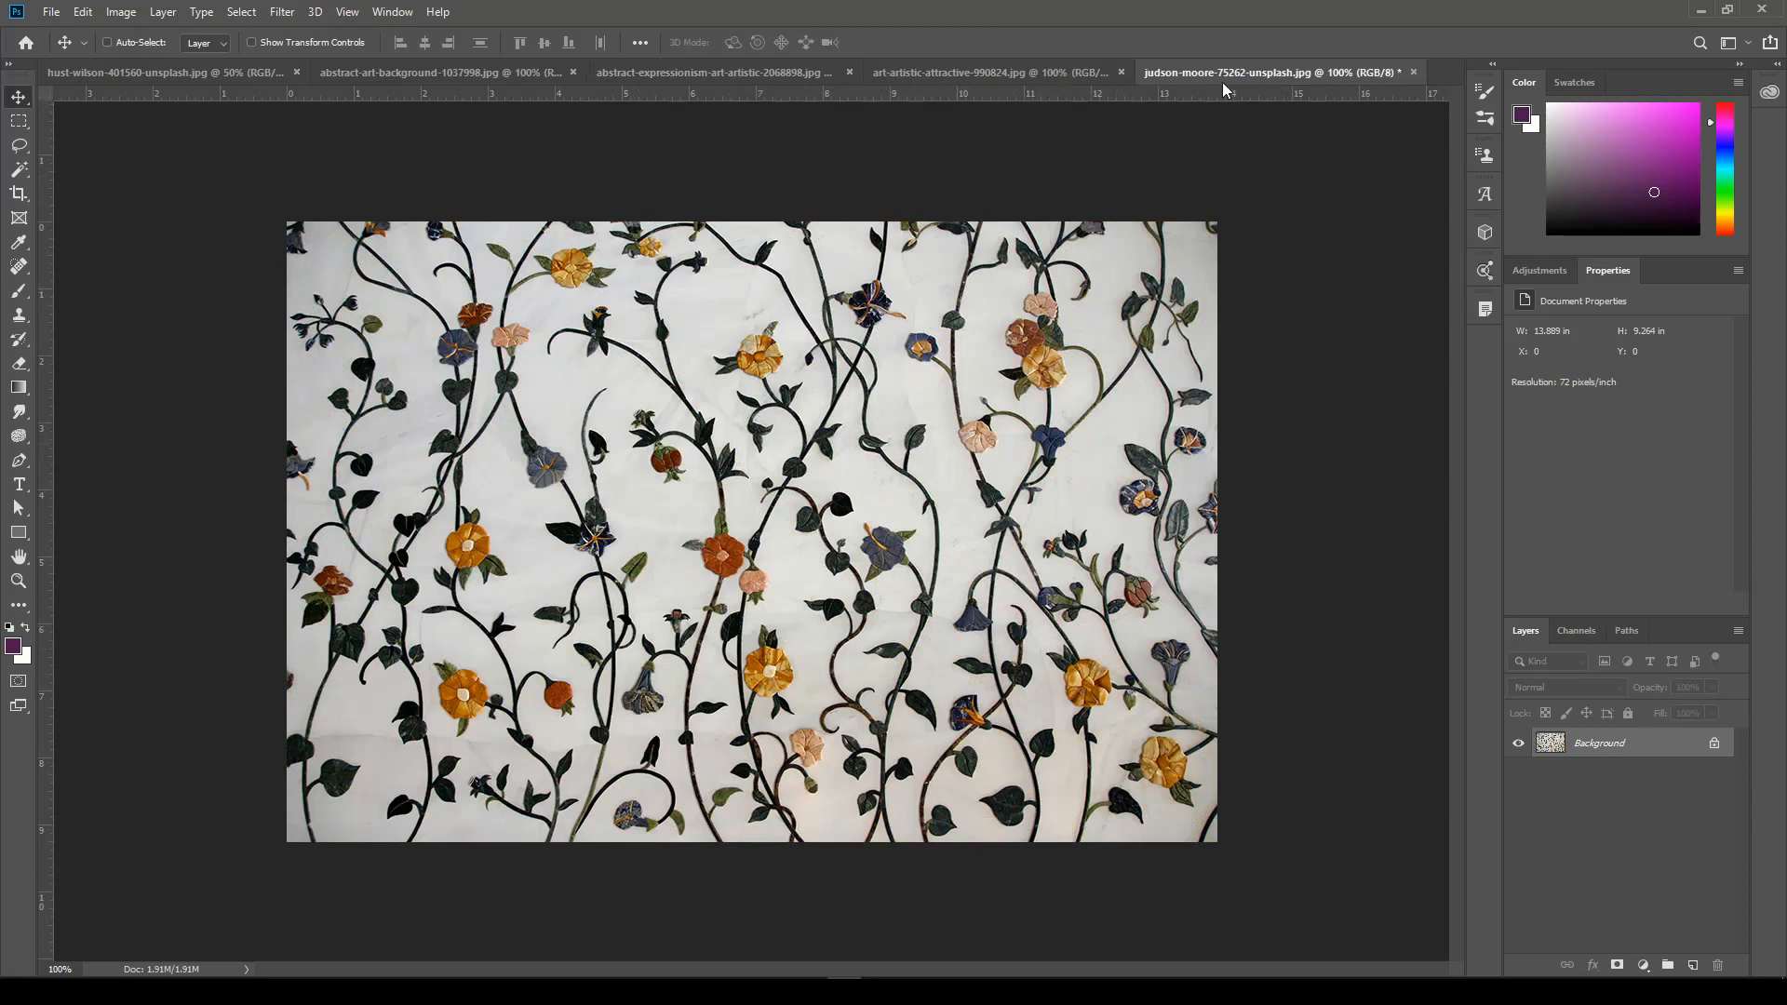
click(994, 73)
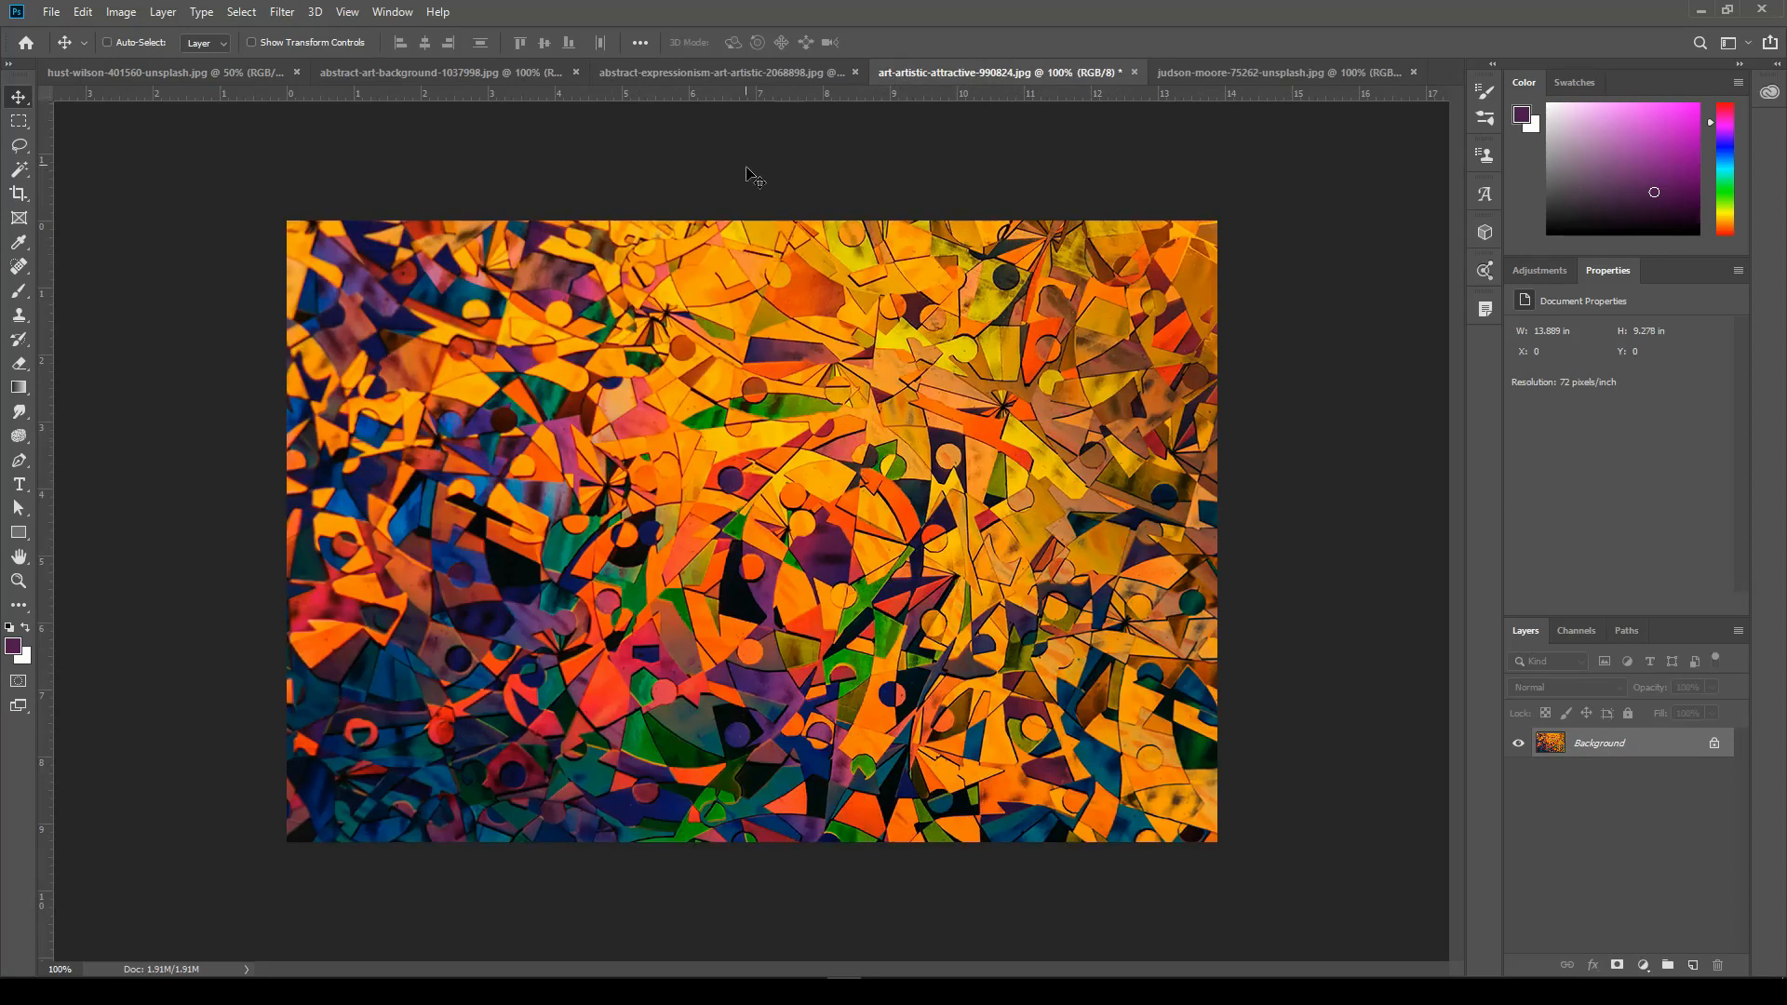
click(720, 73)
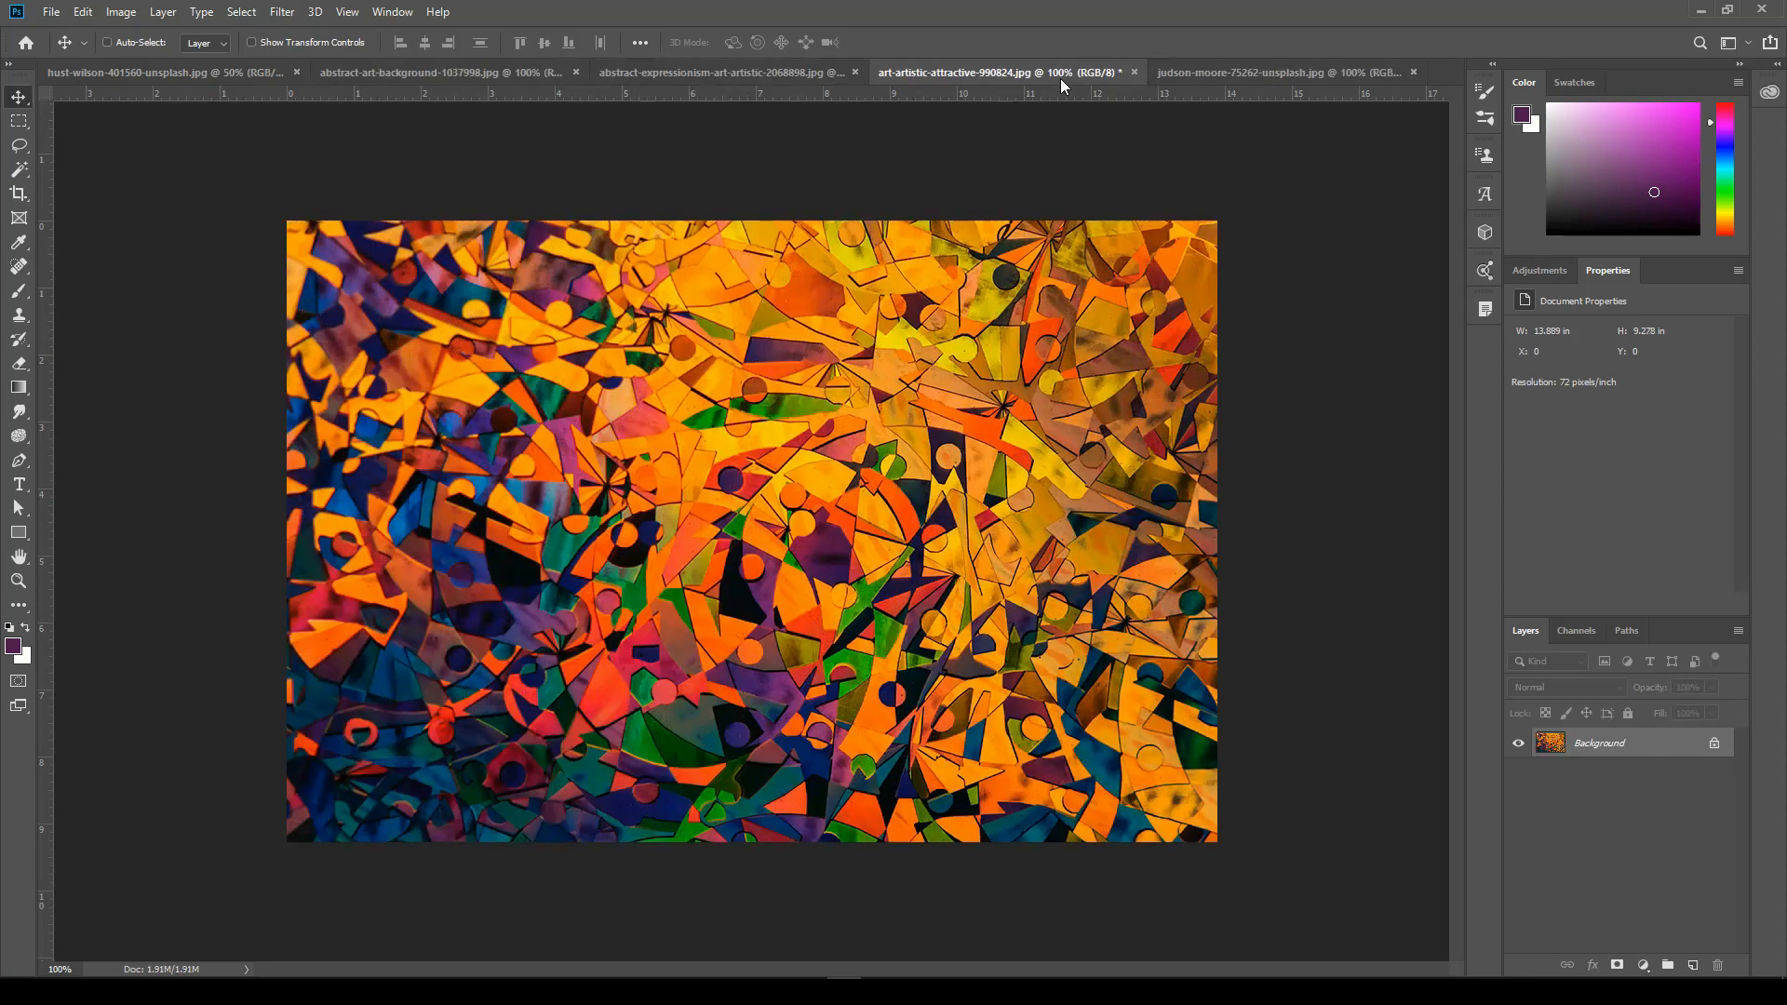
click(1059, 77)
click(767, 76)
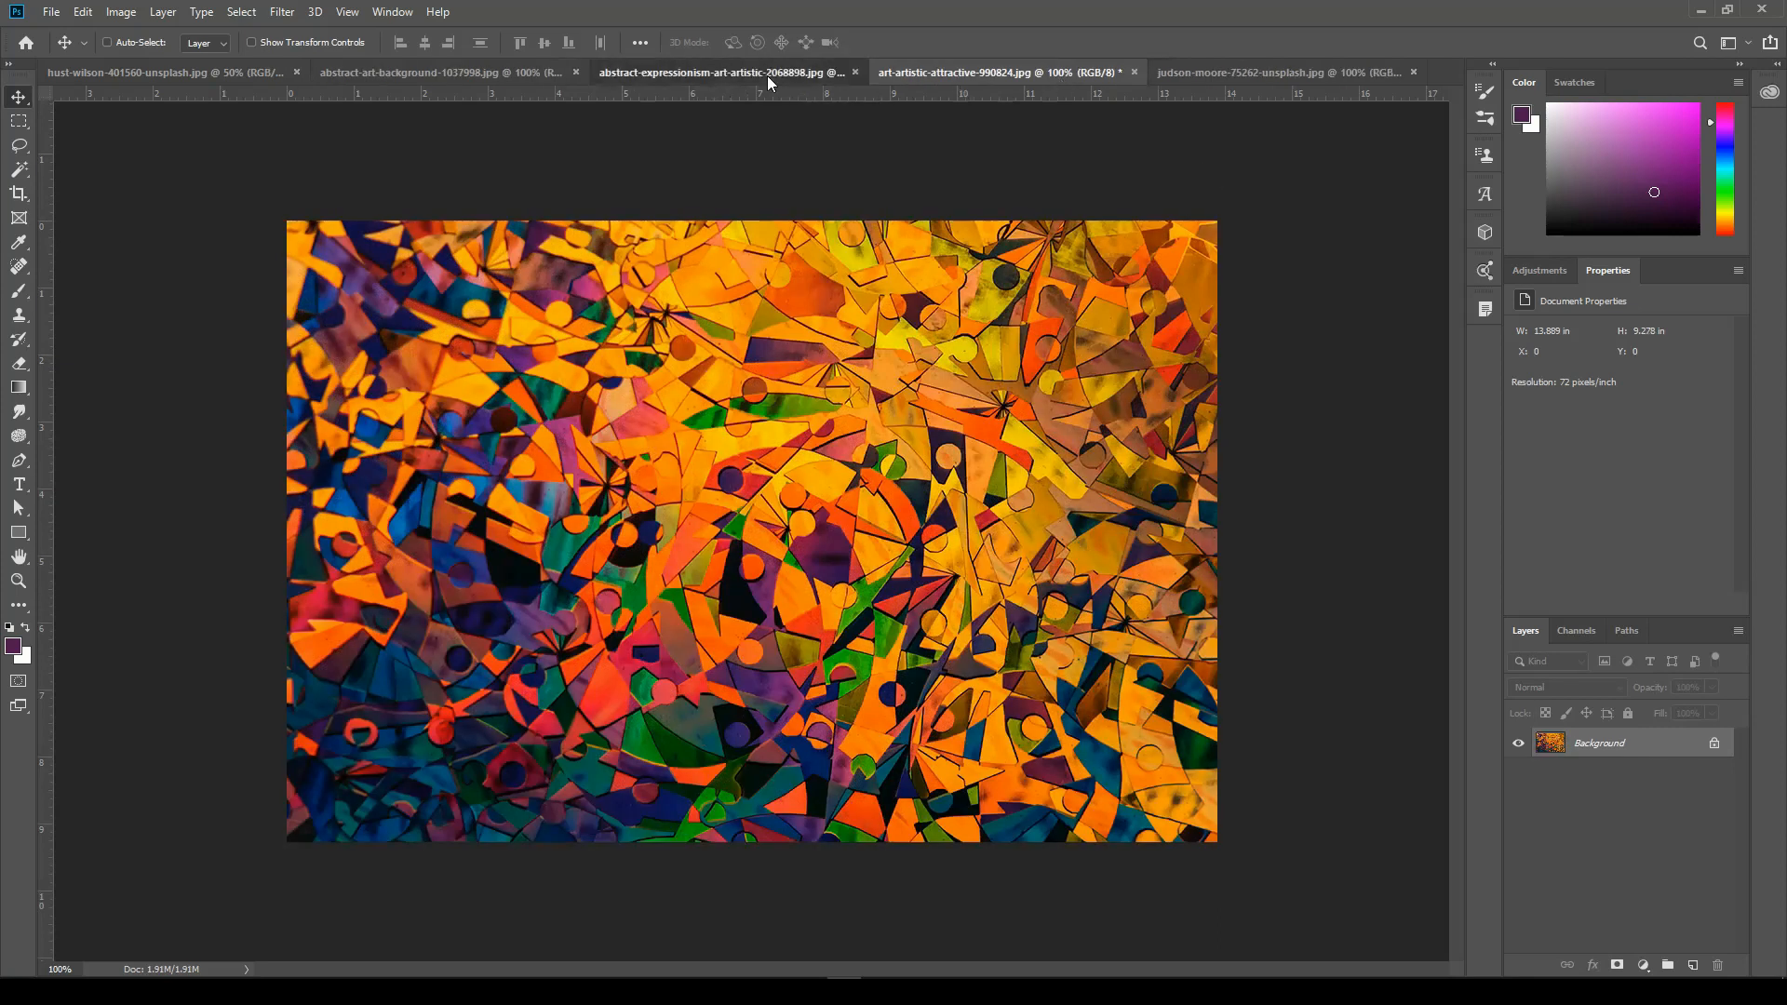
click(471, 75)
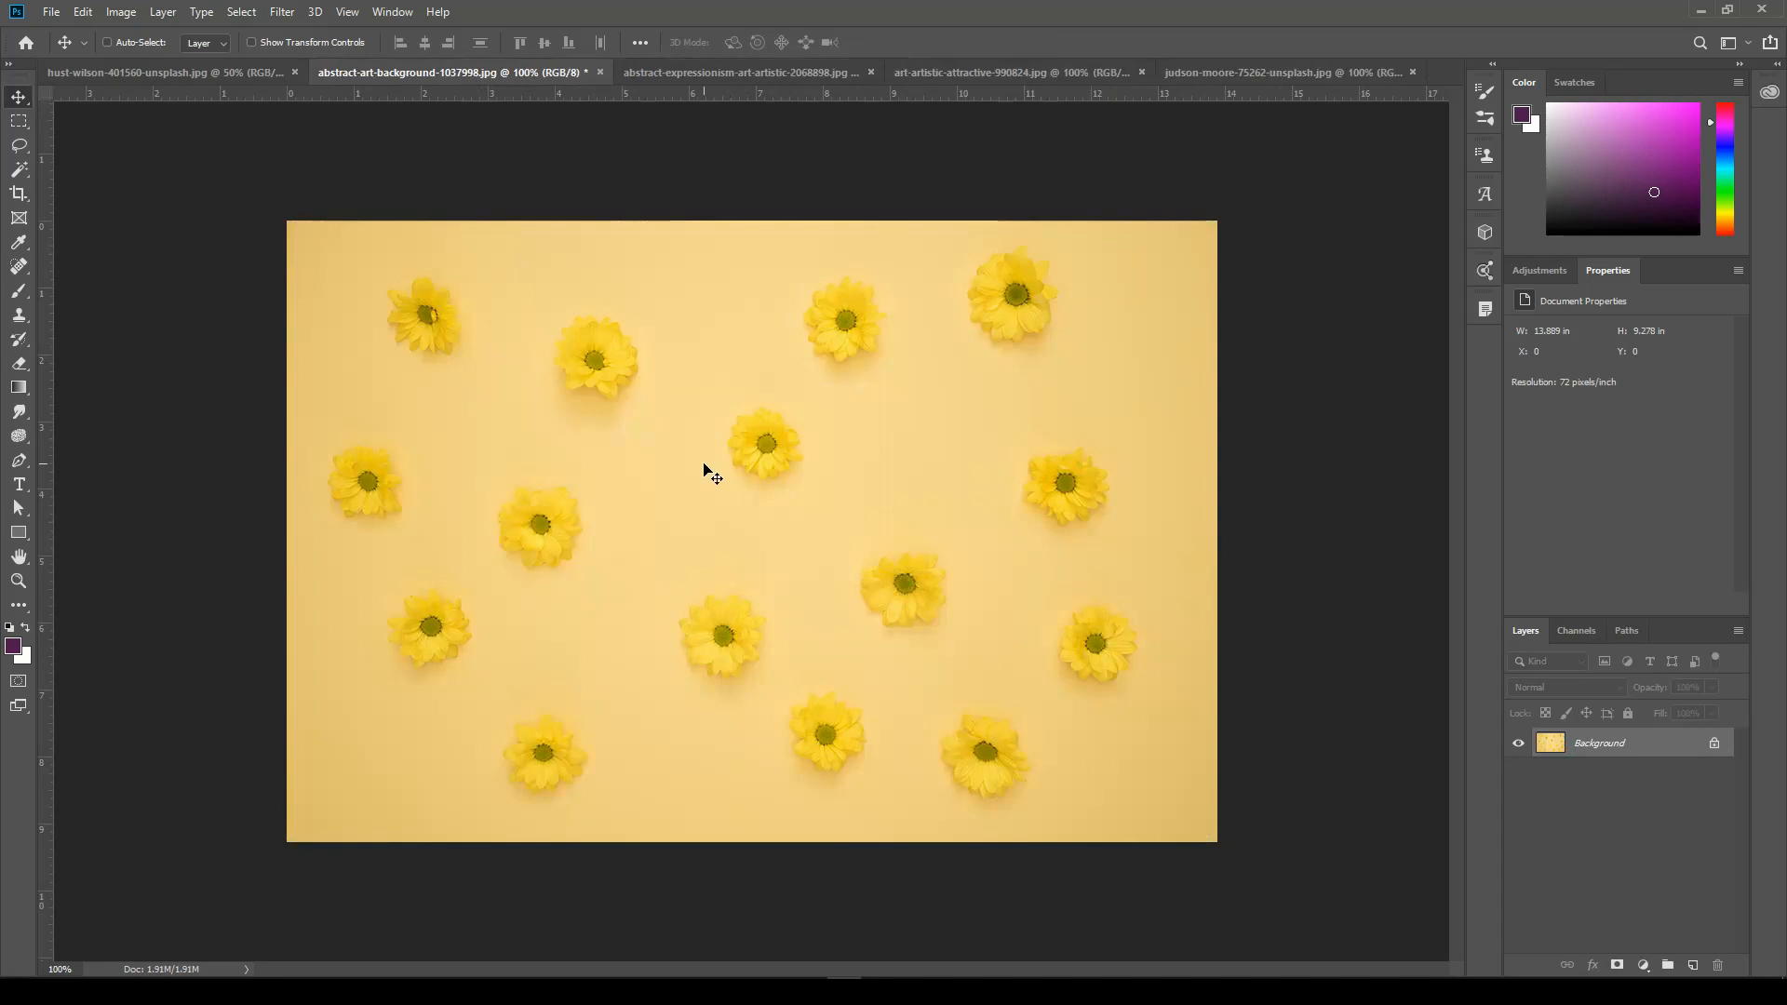
click(1282, 76)
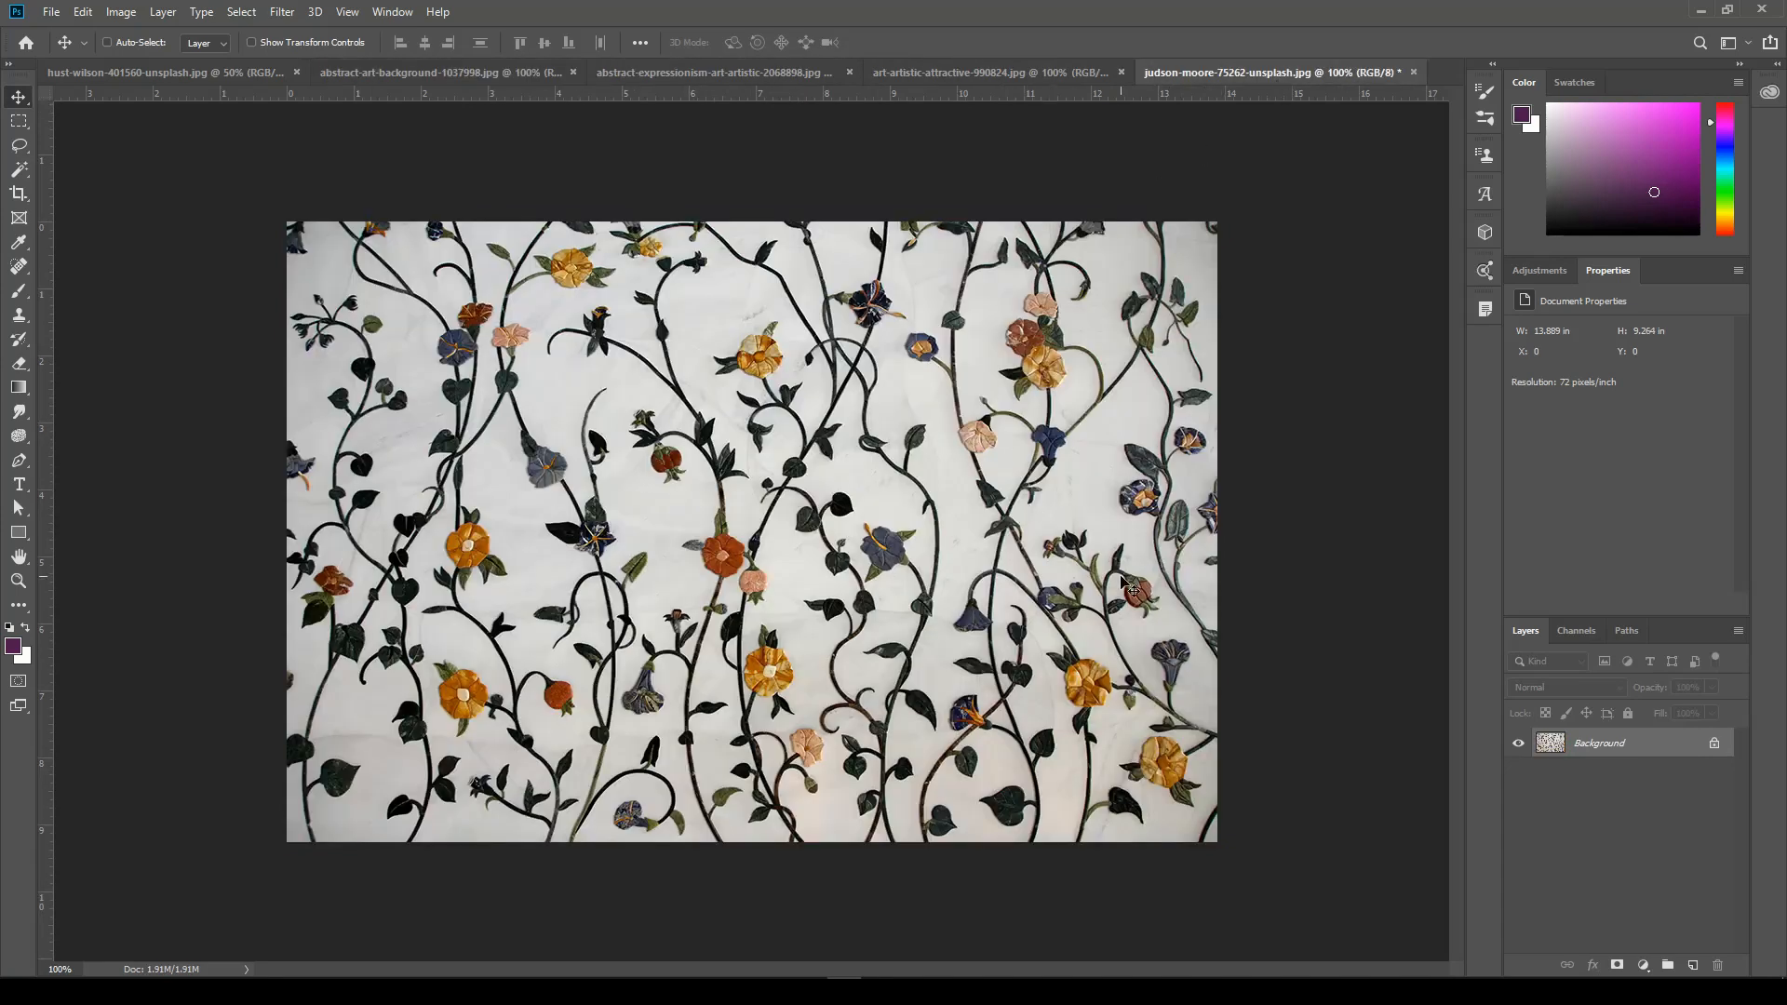
- Convert the Background of the portrait photo into an editable layer named "original"
click(167, 73)
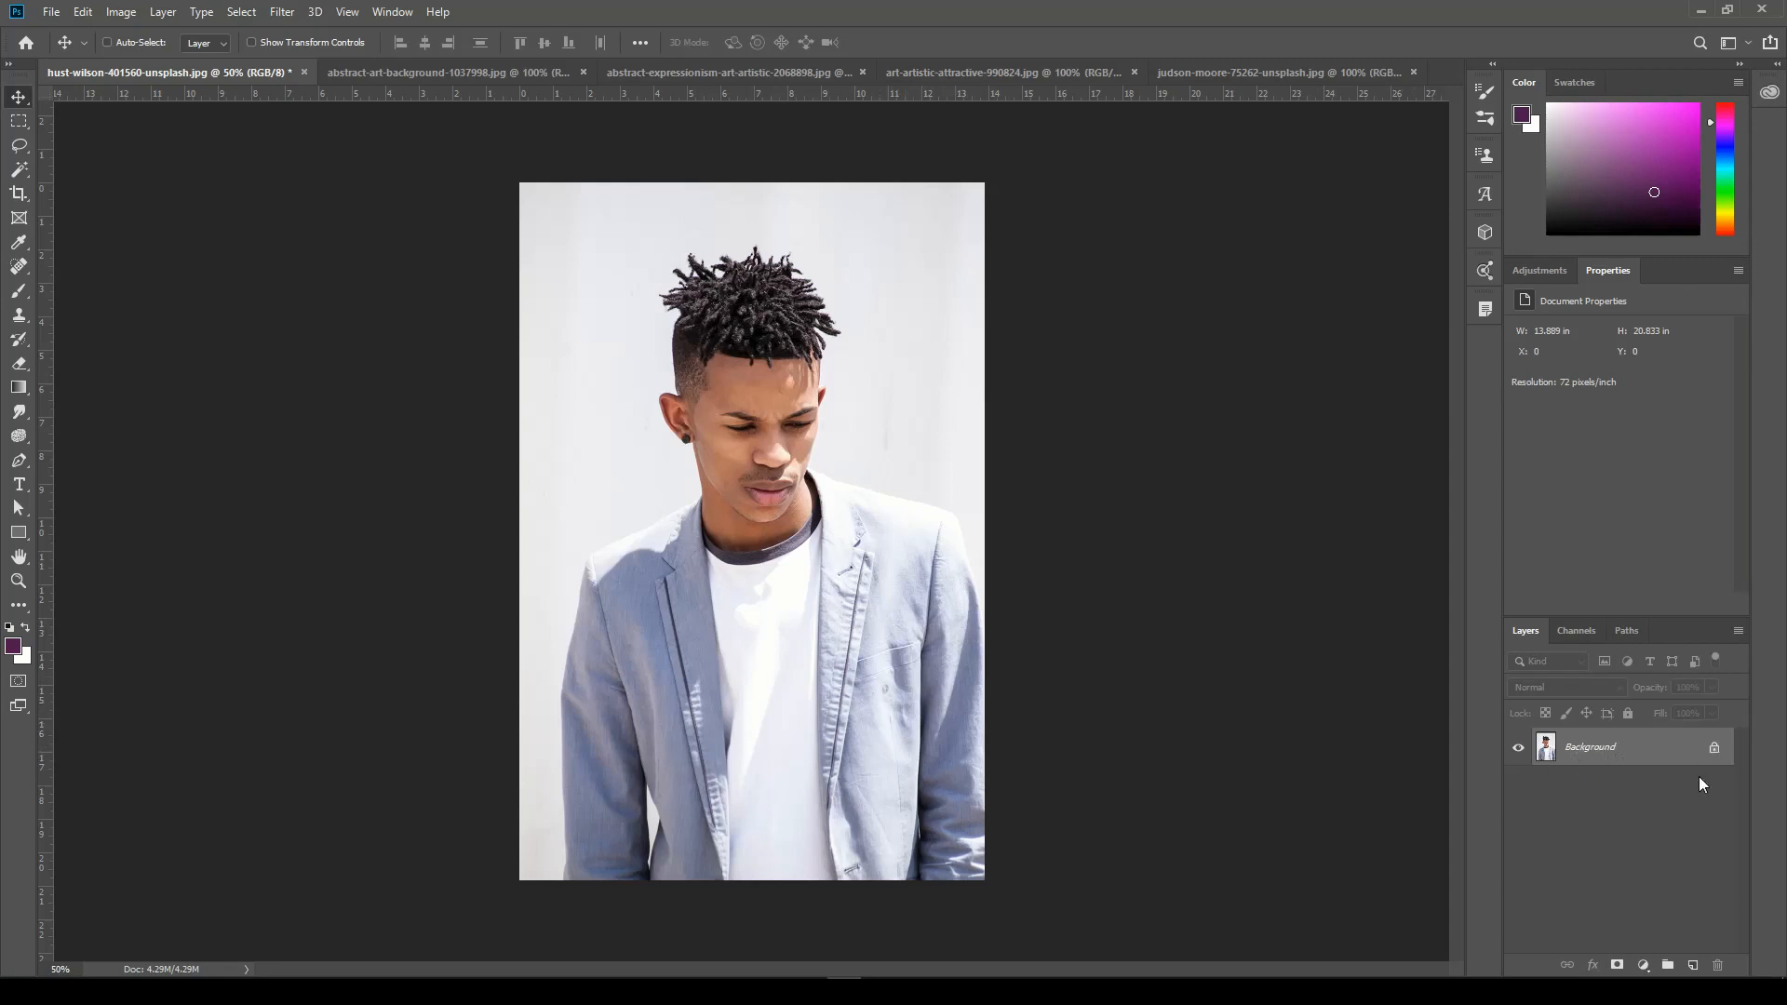
double_click(1611, 760)
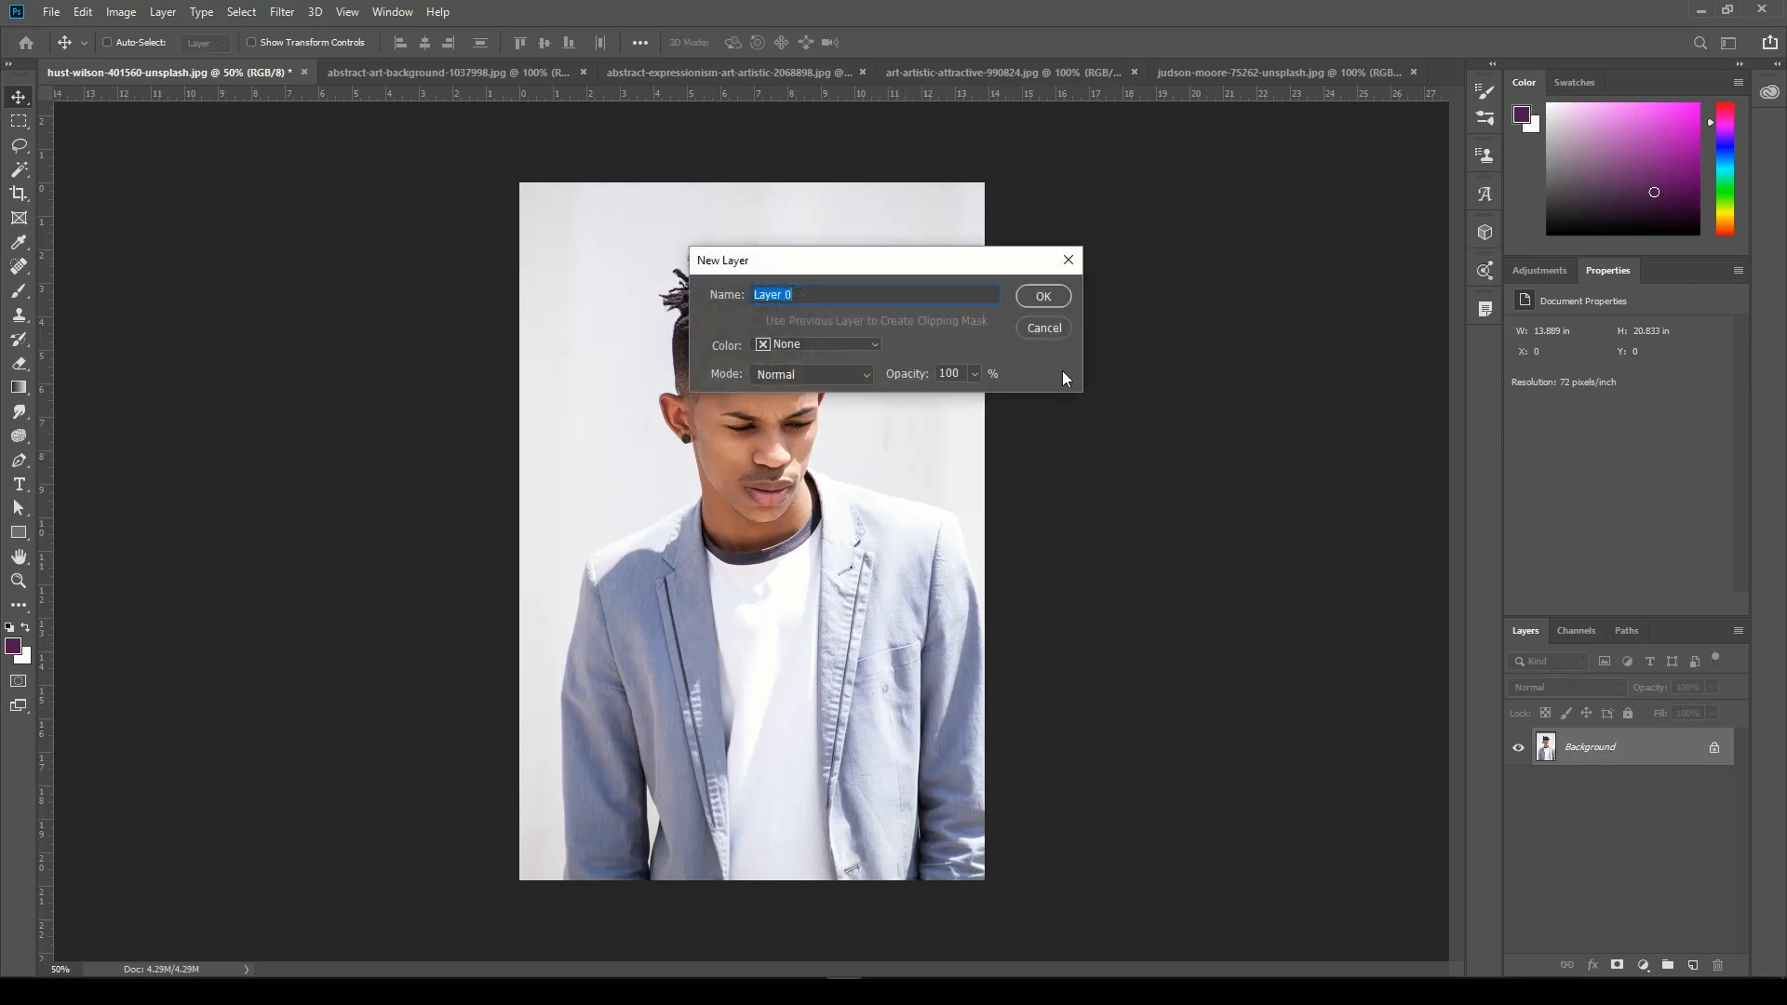
text(original)
key(Return)
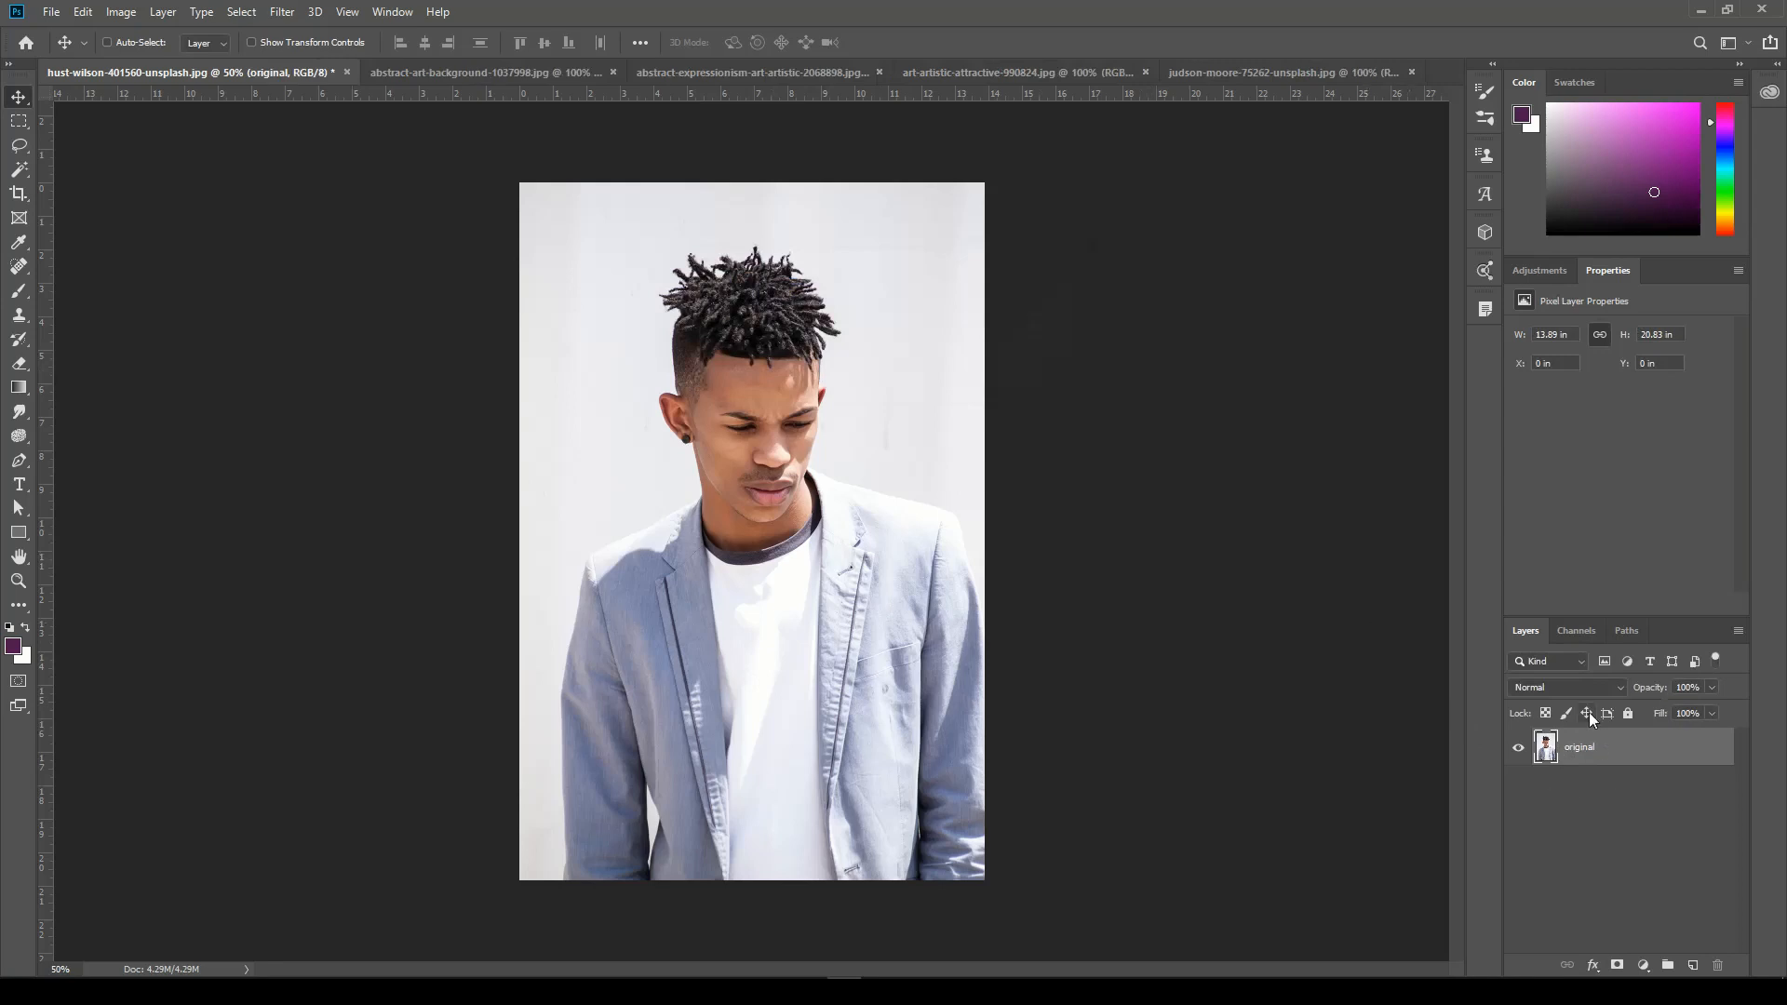
- Duplicate the original layer within the same document and name the copy "displacement map"
right_click(866, 650)
click(991, 505)
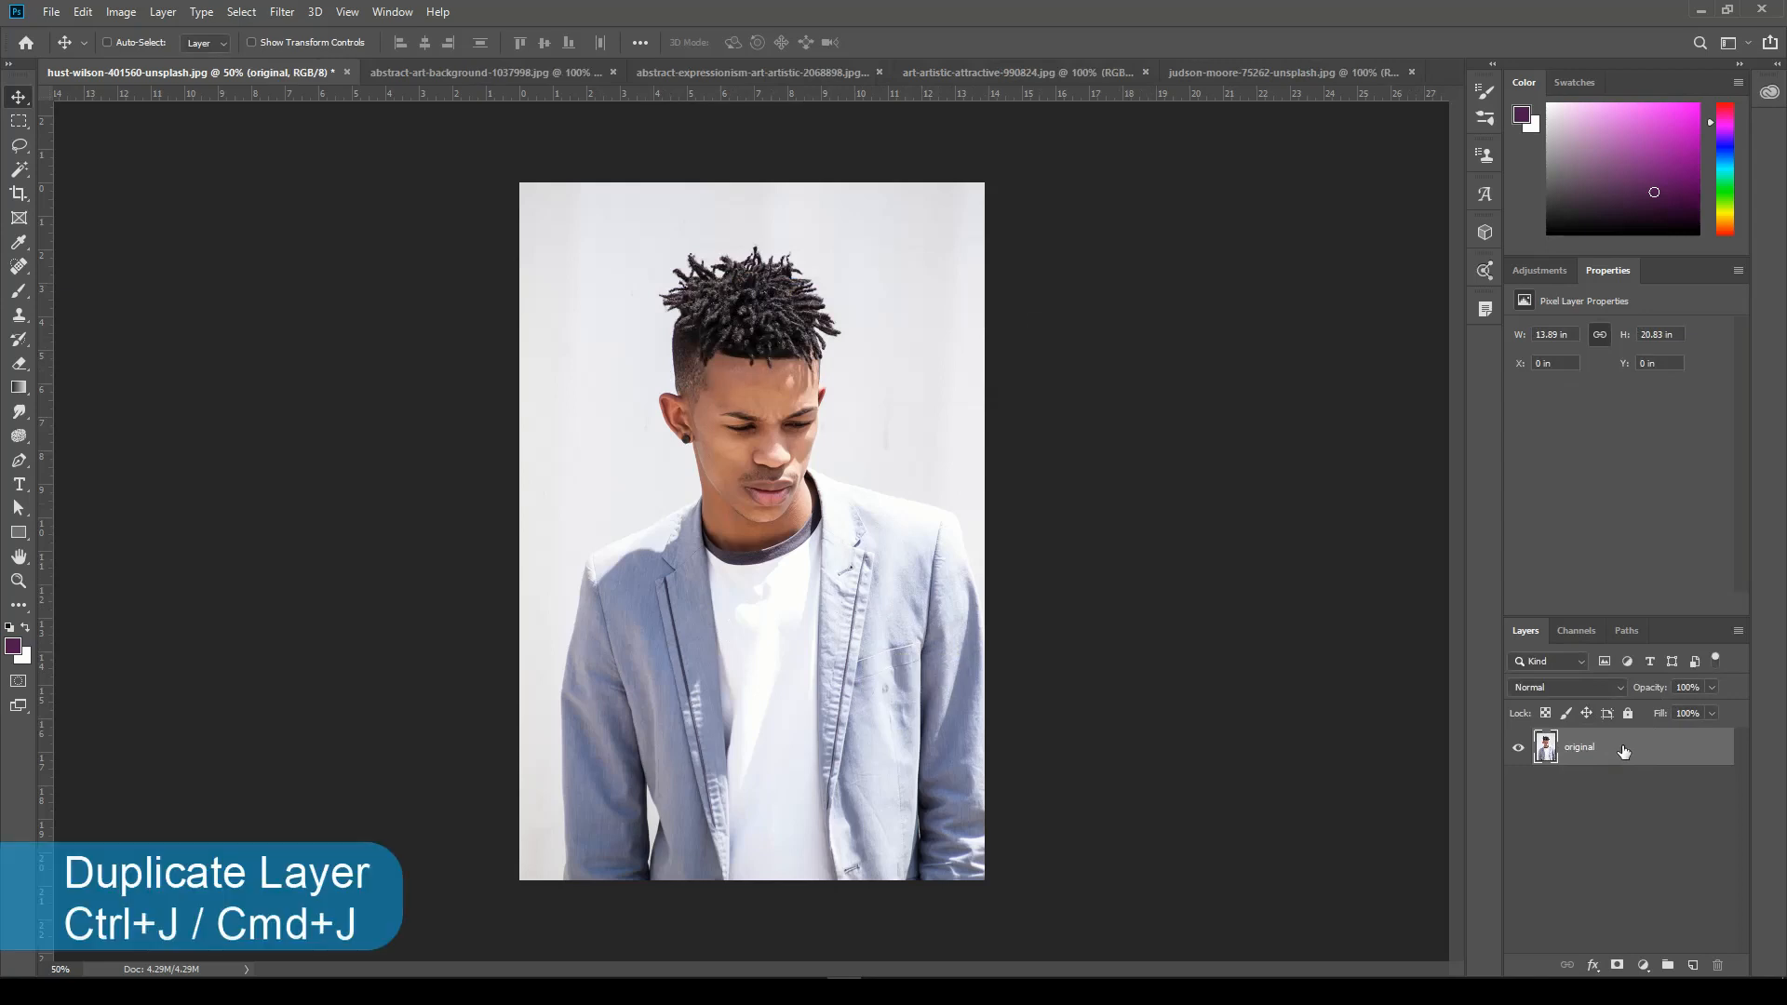
key(ctrl)
right_click(1642, 756)
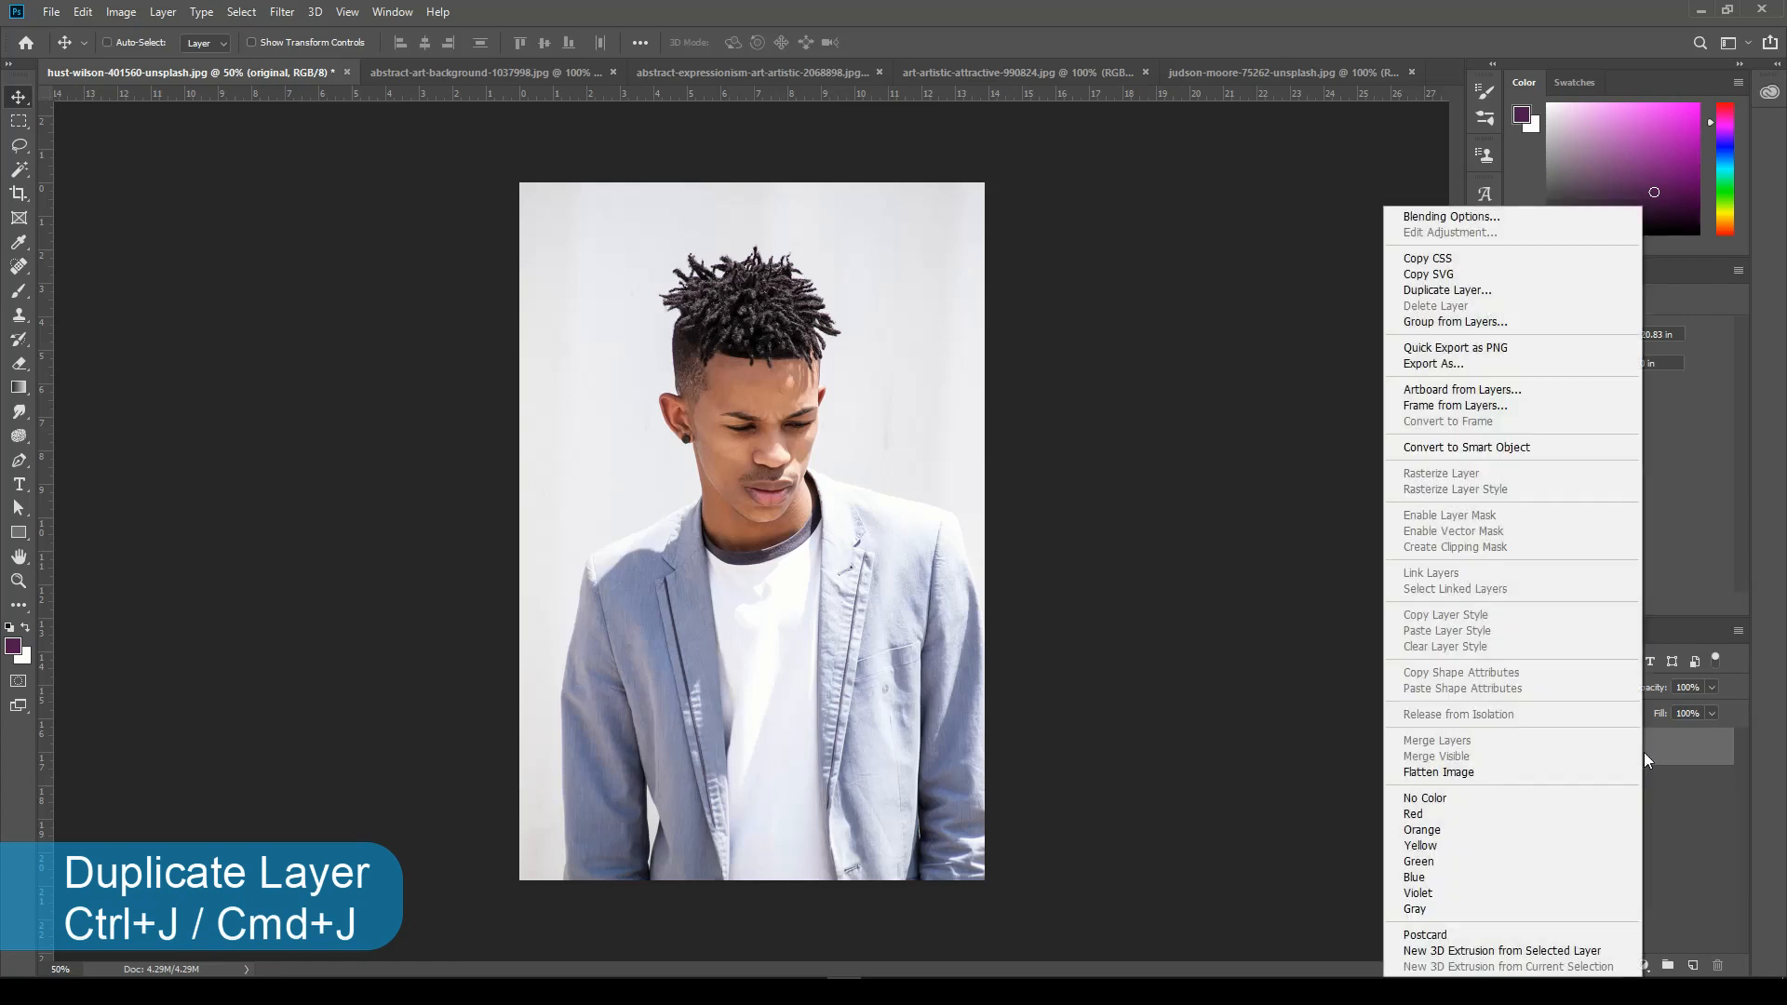
right_click(1685, 746)
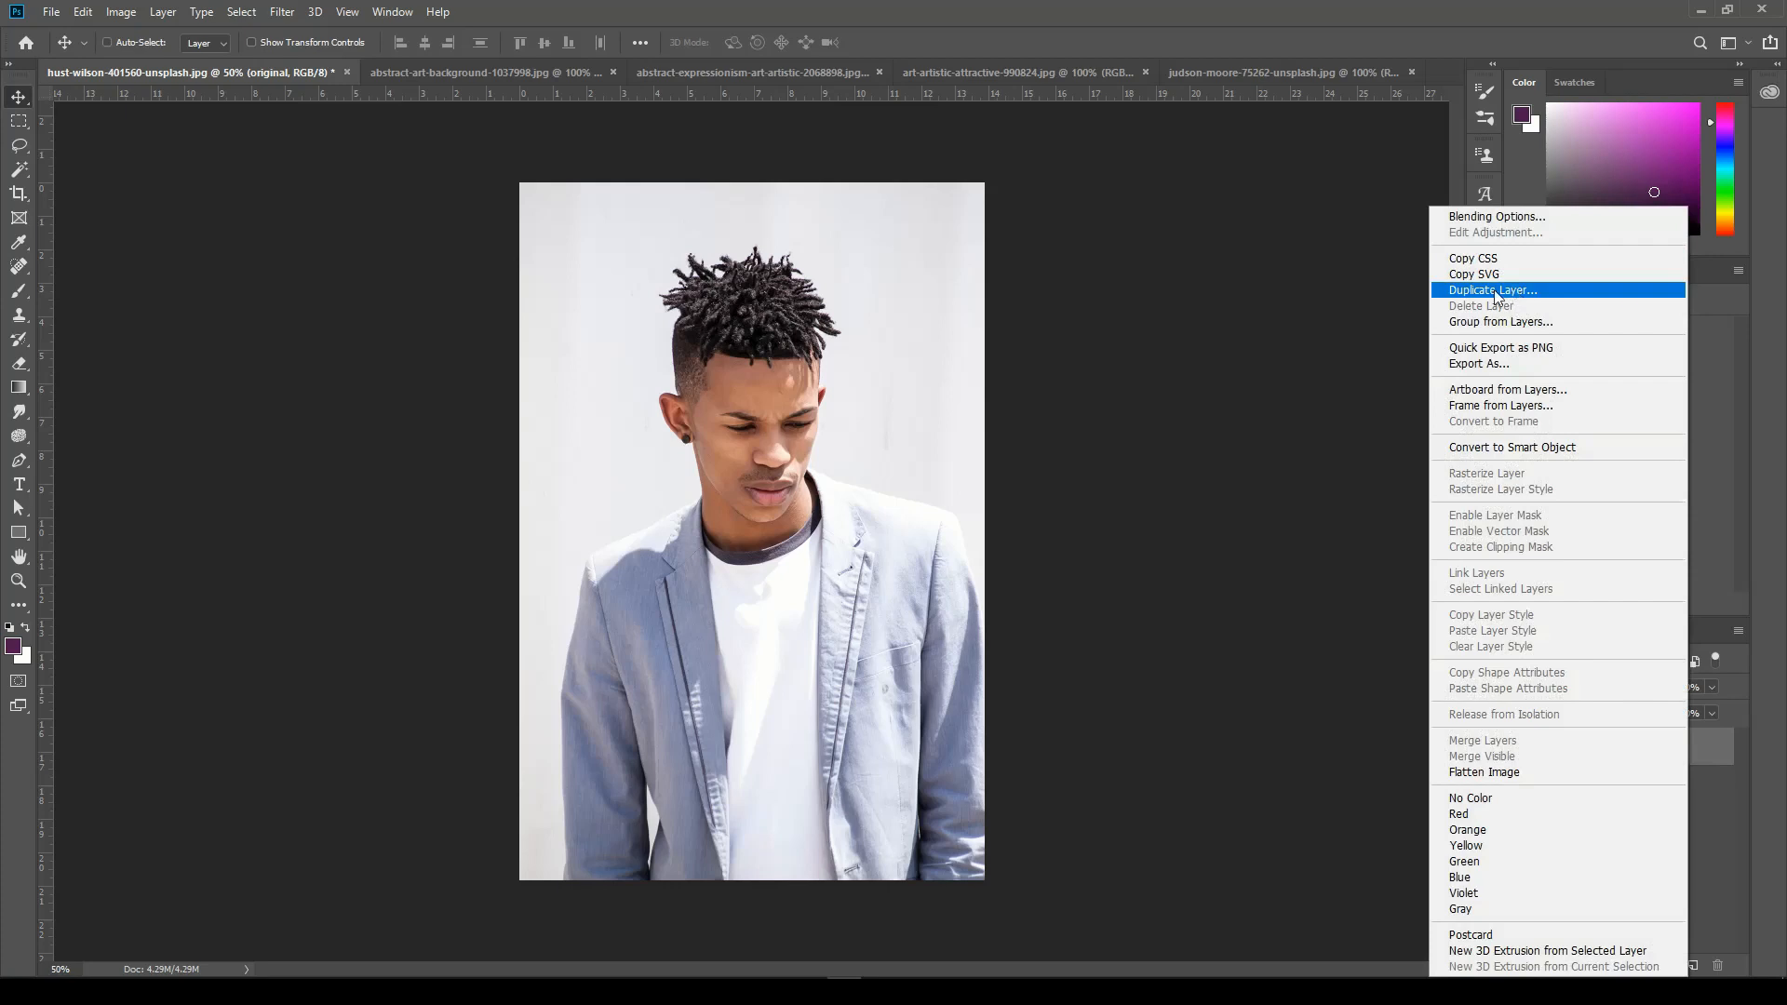
click(1522, 293)
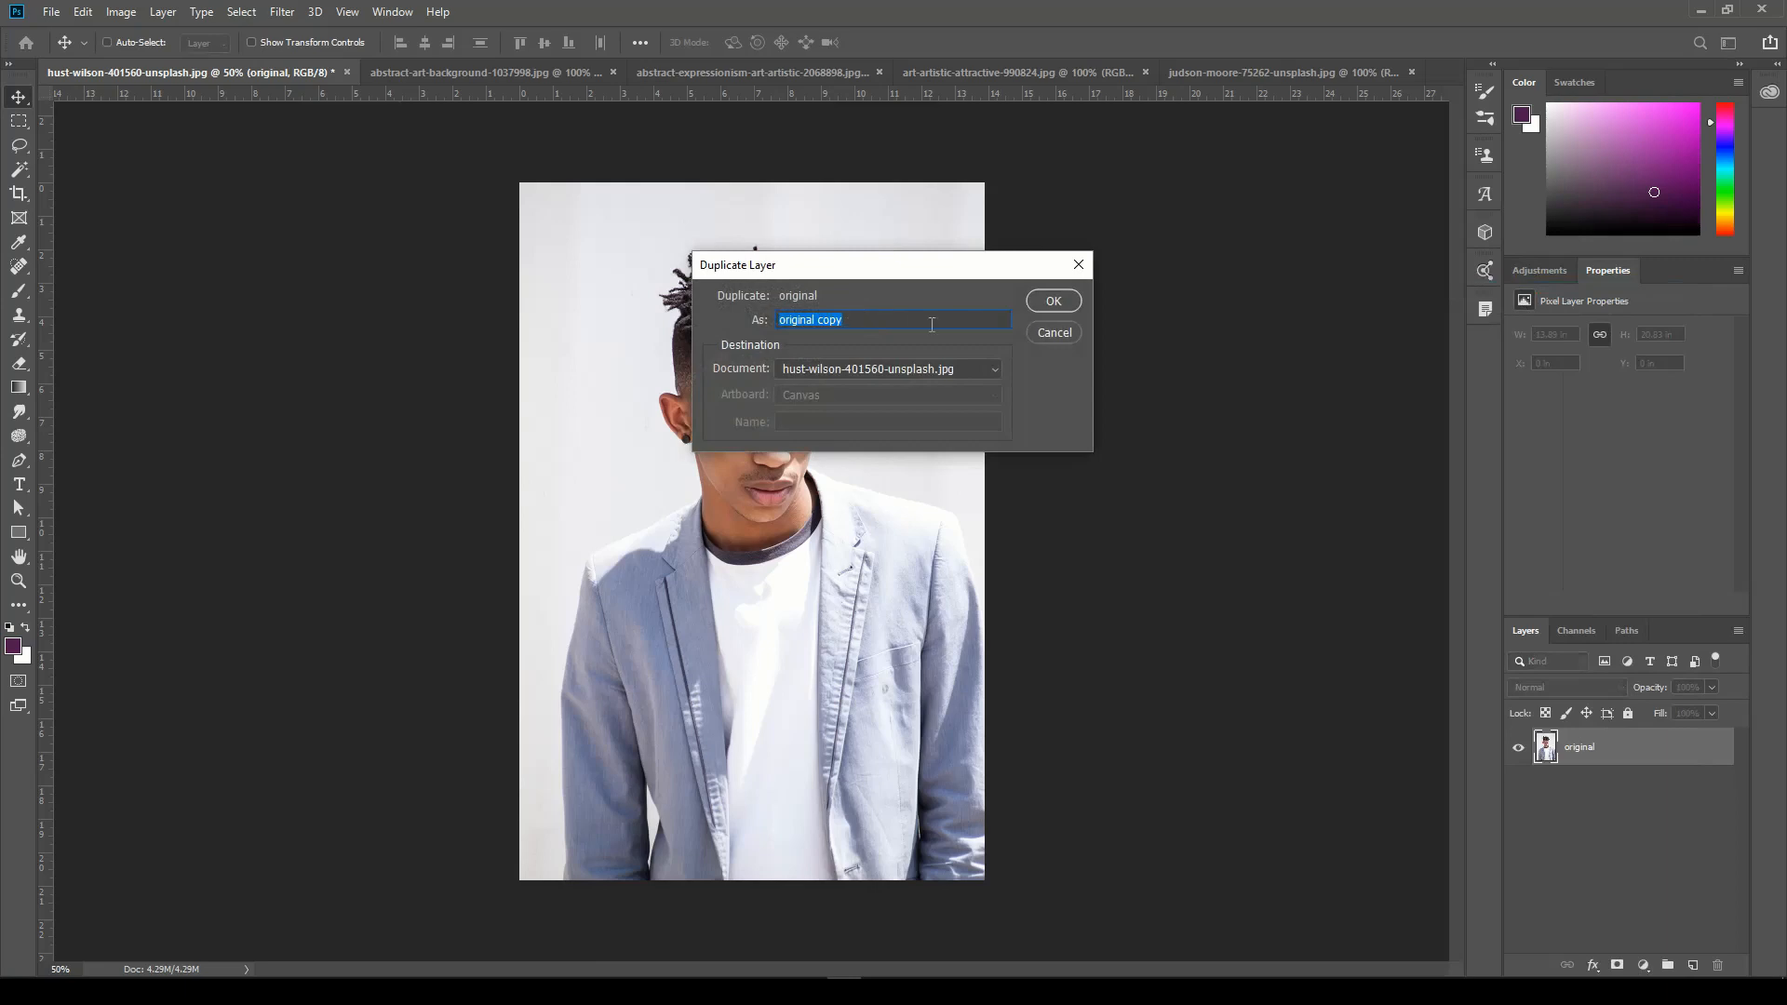
text(displacement map)
key(Return)
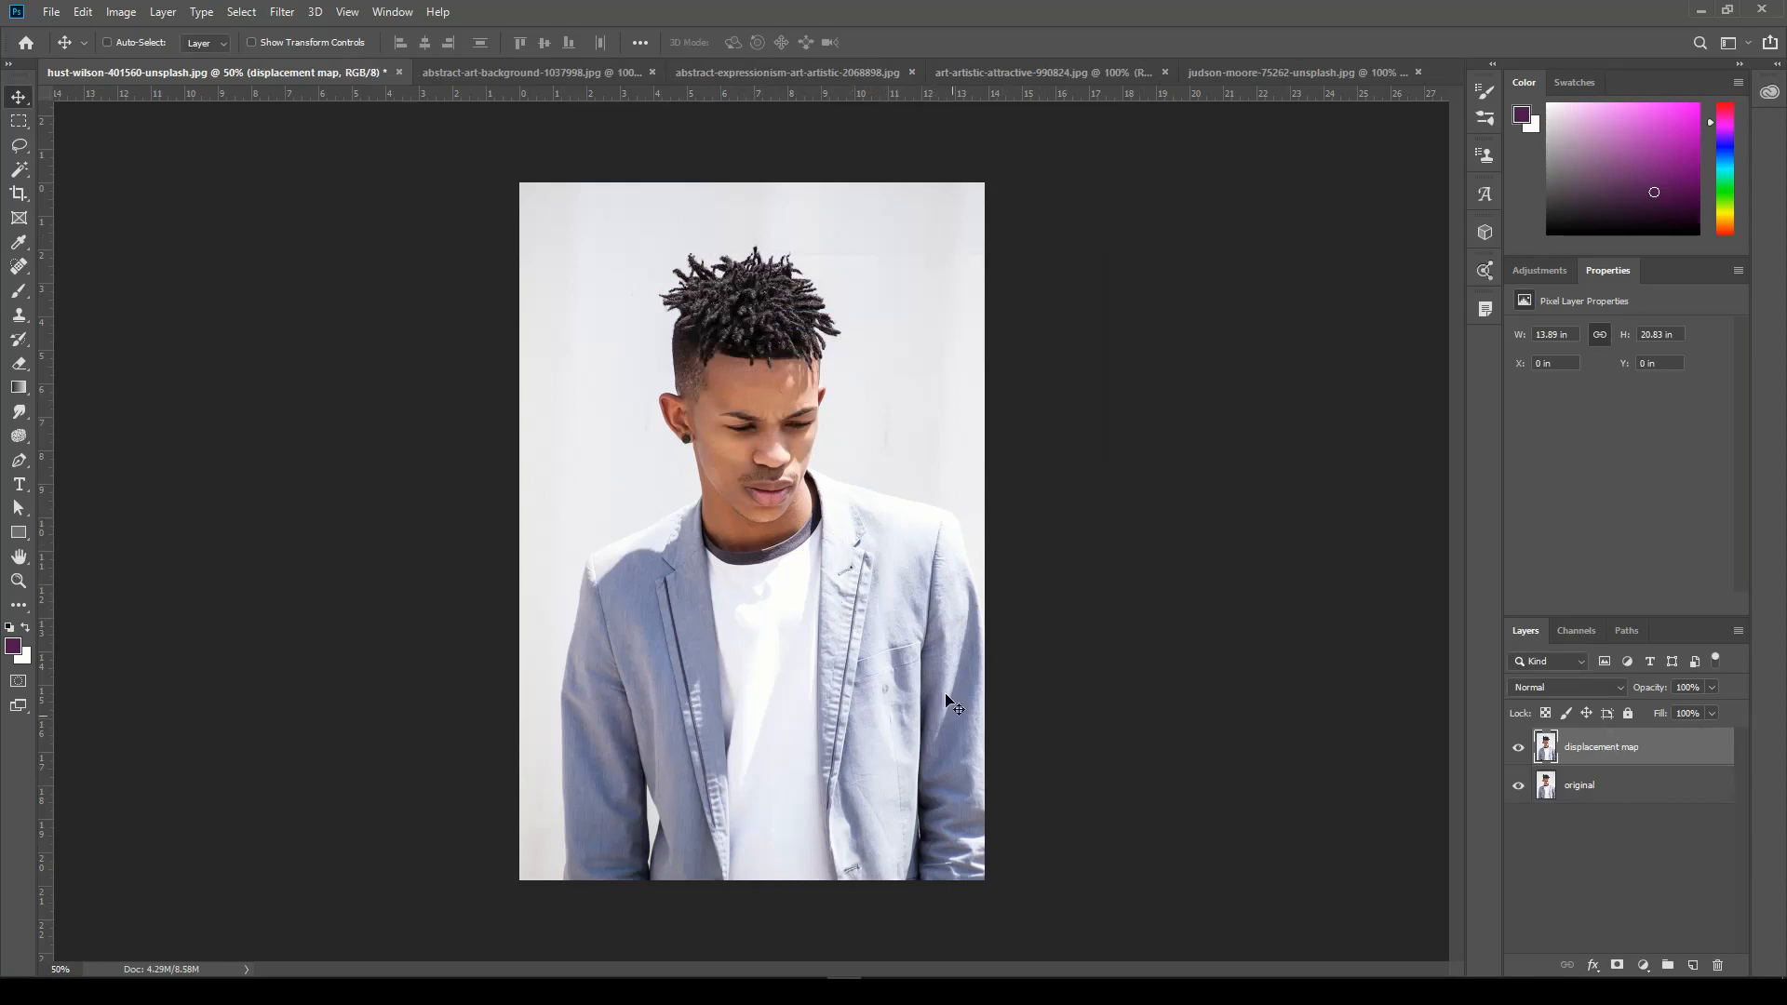
- Add a Hue/Saturation adjustment layer above the displacement map and set its saturation to -100
click(1643, 966)
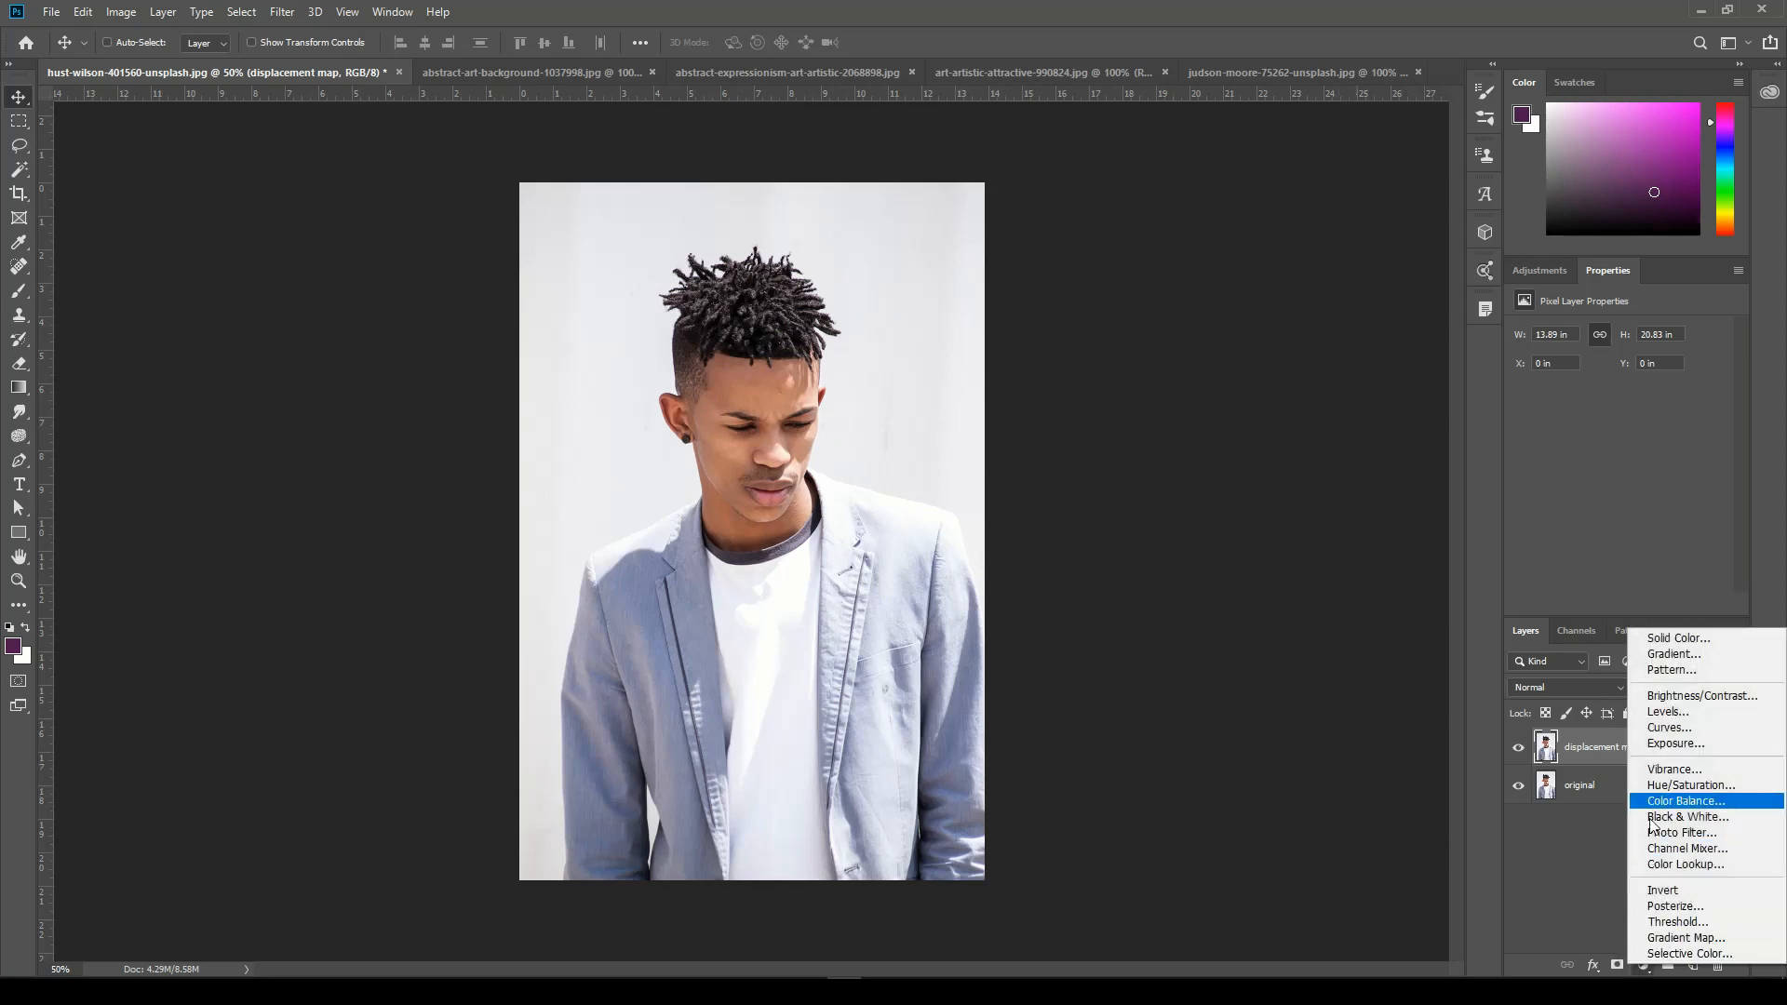
click(1687, 785)
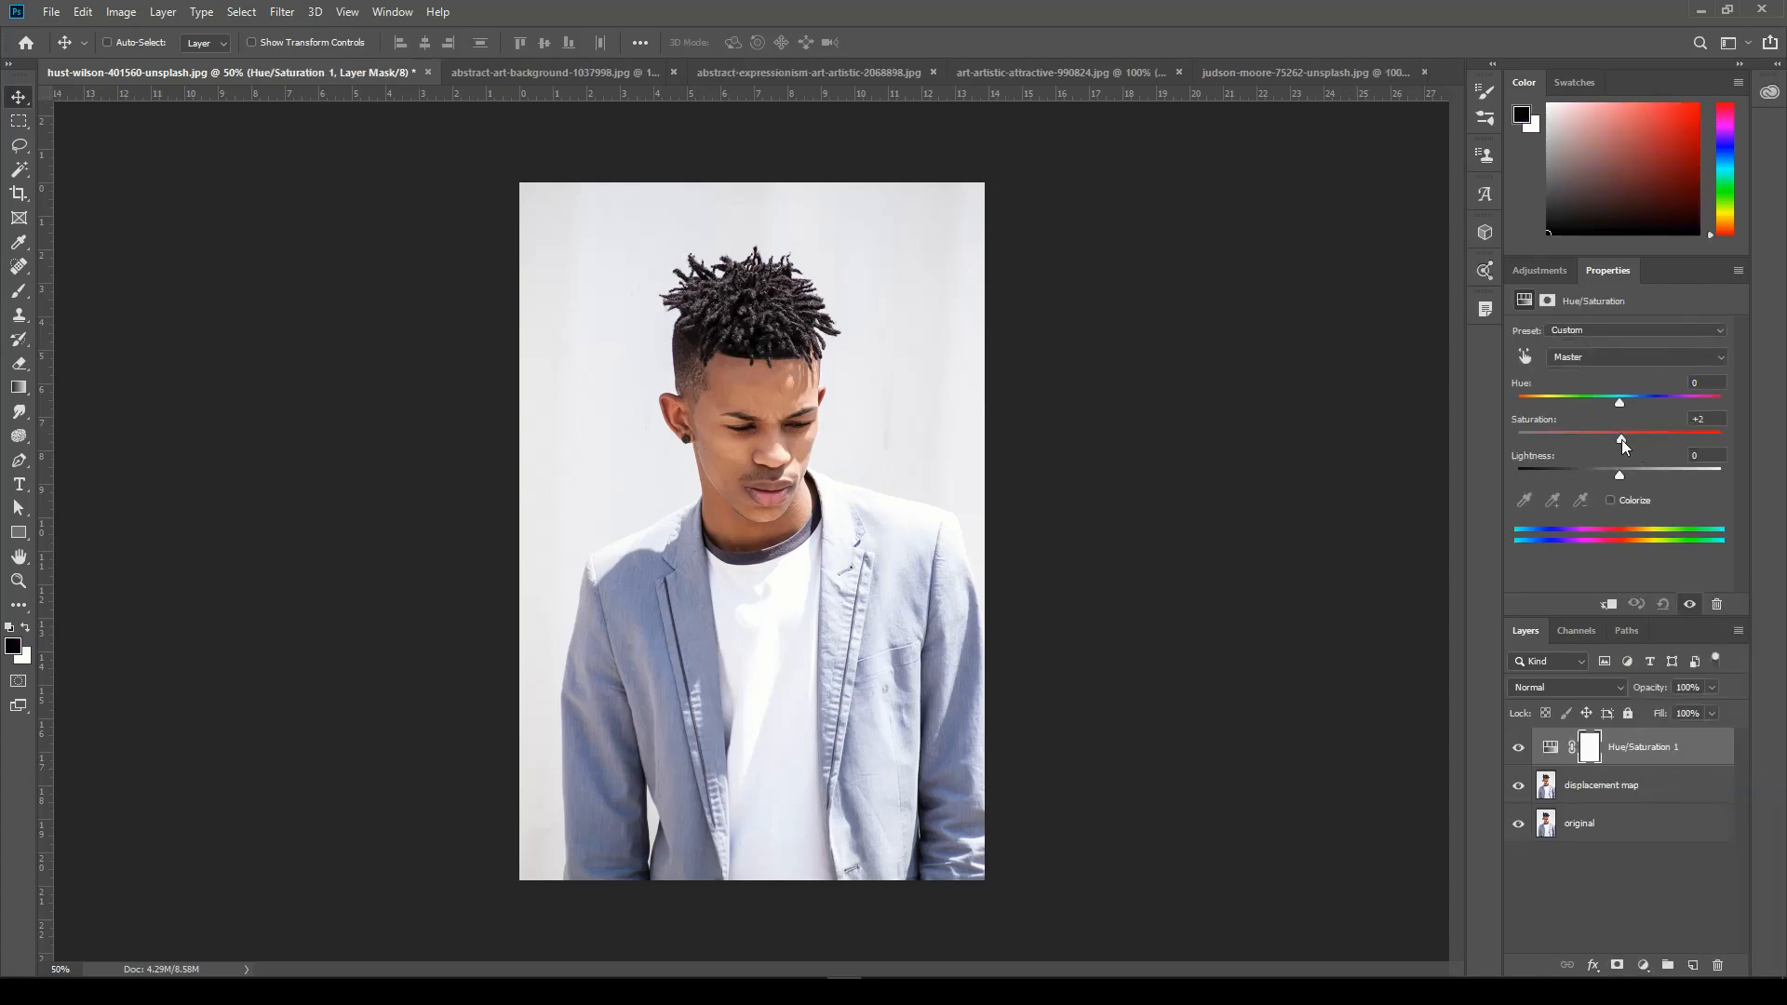
drag(1622, 439, 1480, 448)
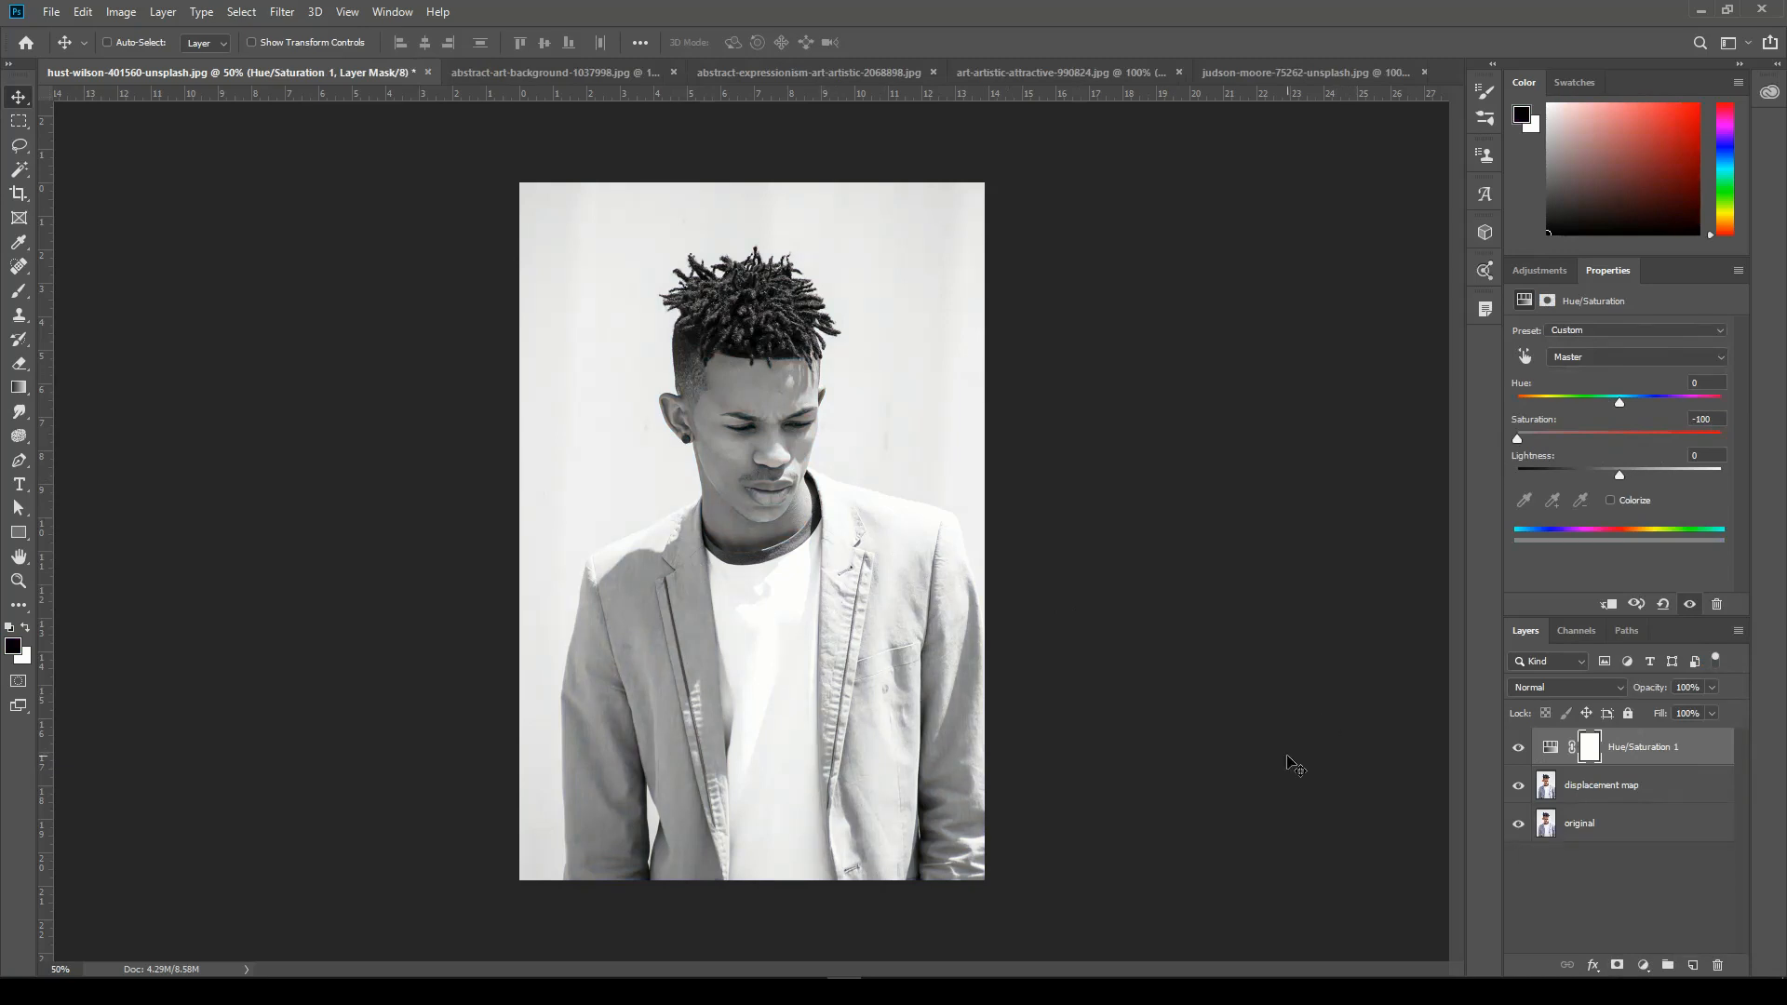
- Add a Curves adjustment layer and shape a contrast-boosting S-curve, with the shadow point at input 109 and output 65
click(1644, 968)
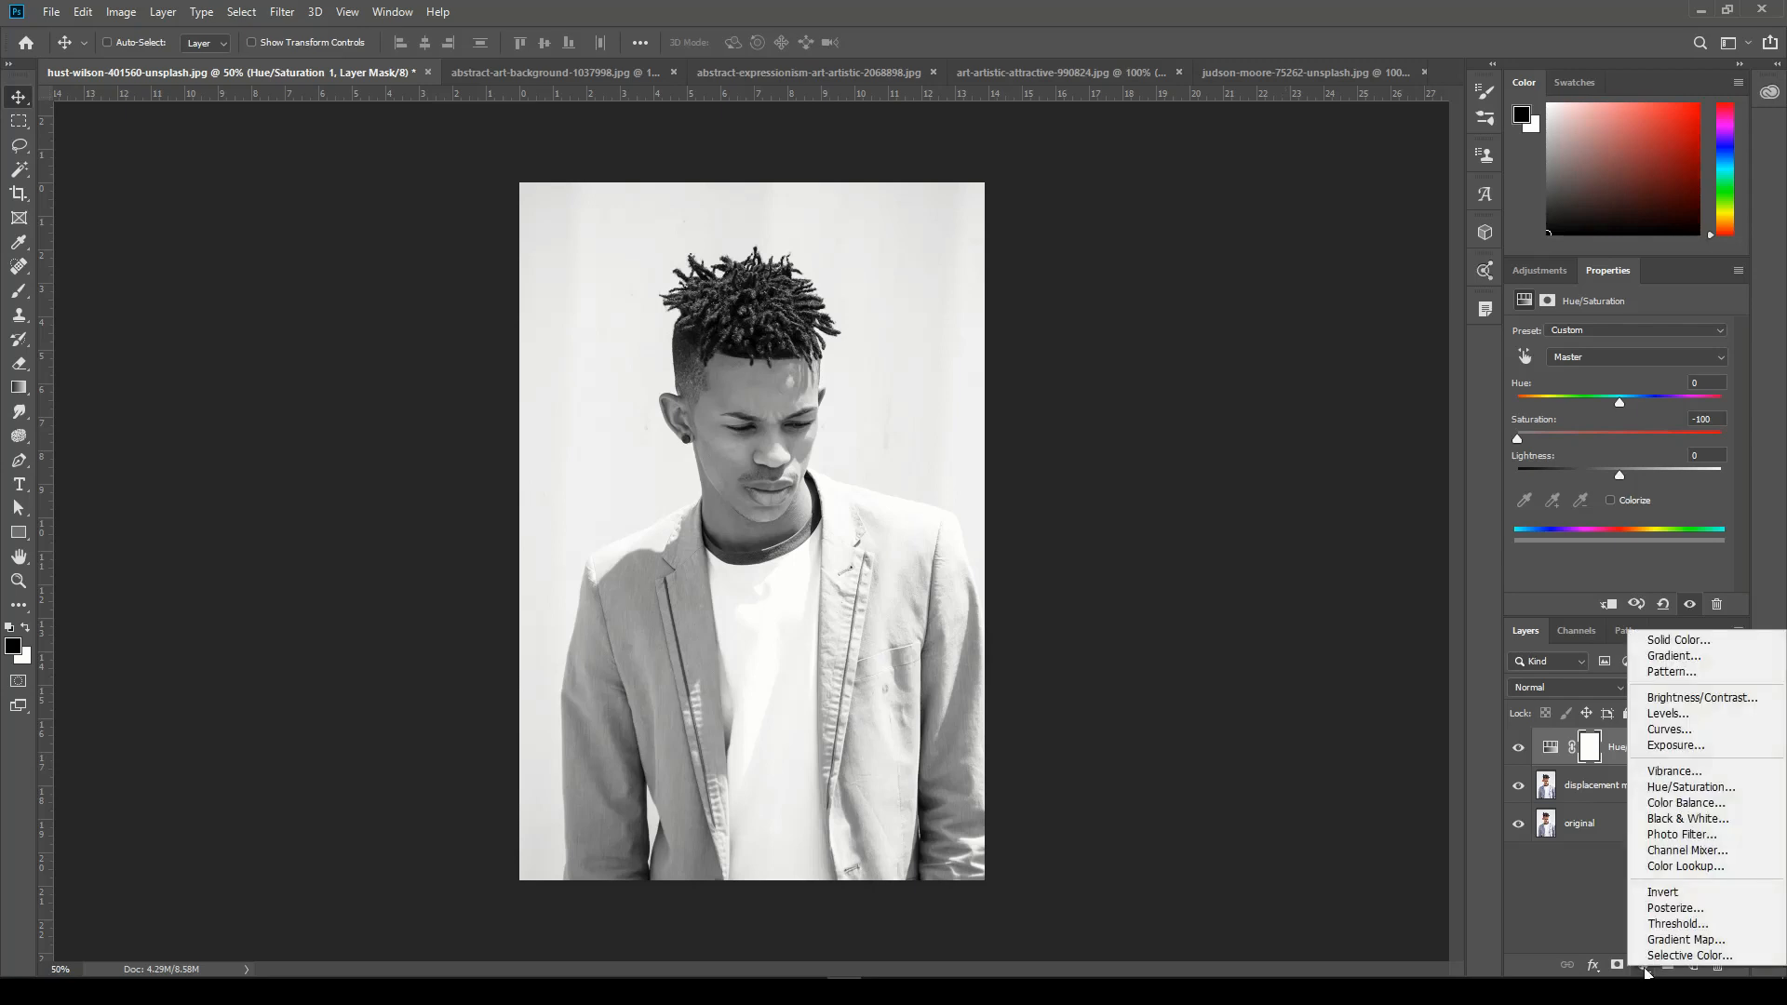
click(1671, 732)
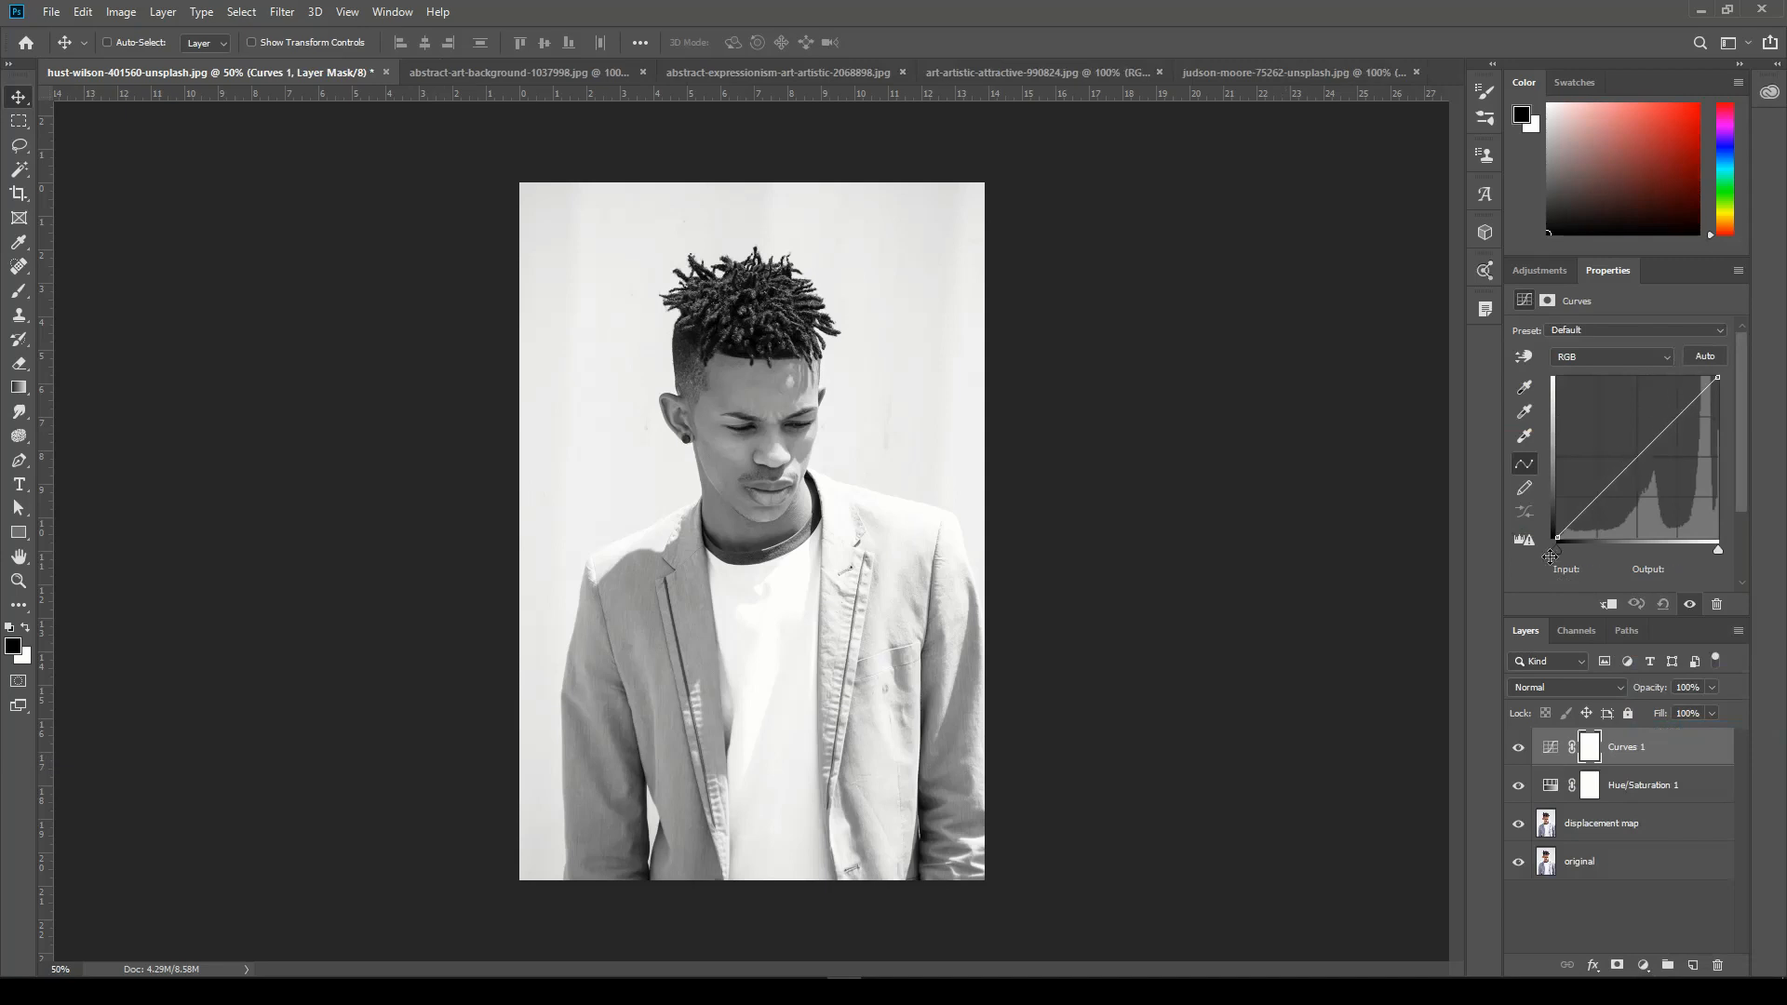
click(1636, 458)
drag(1638, 459, 1610, 488)
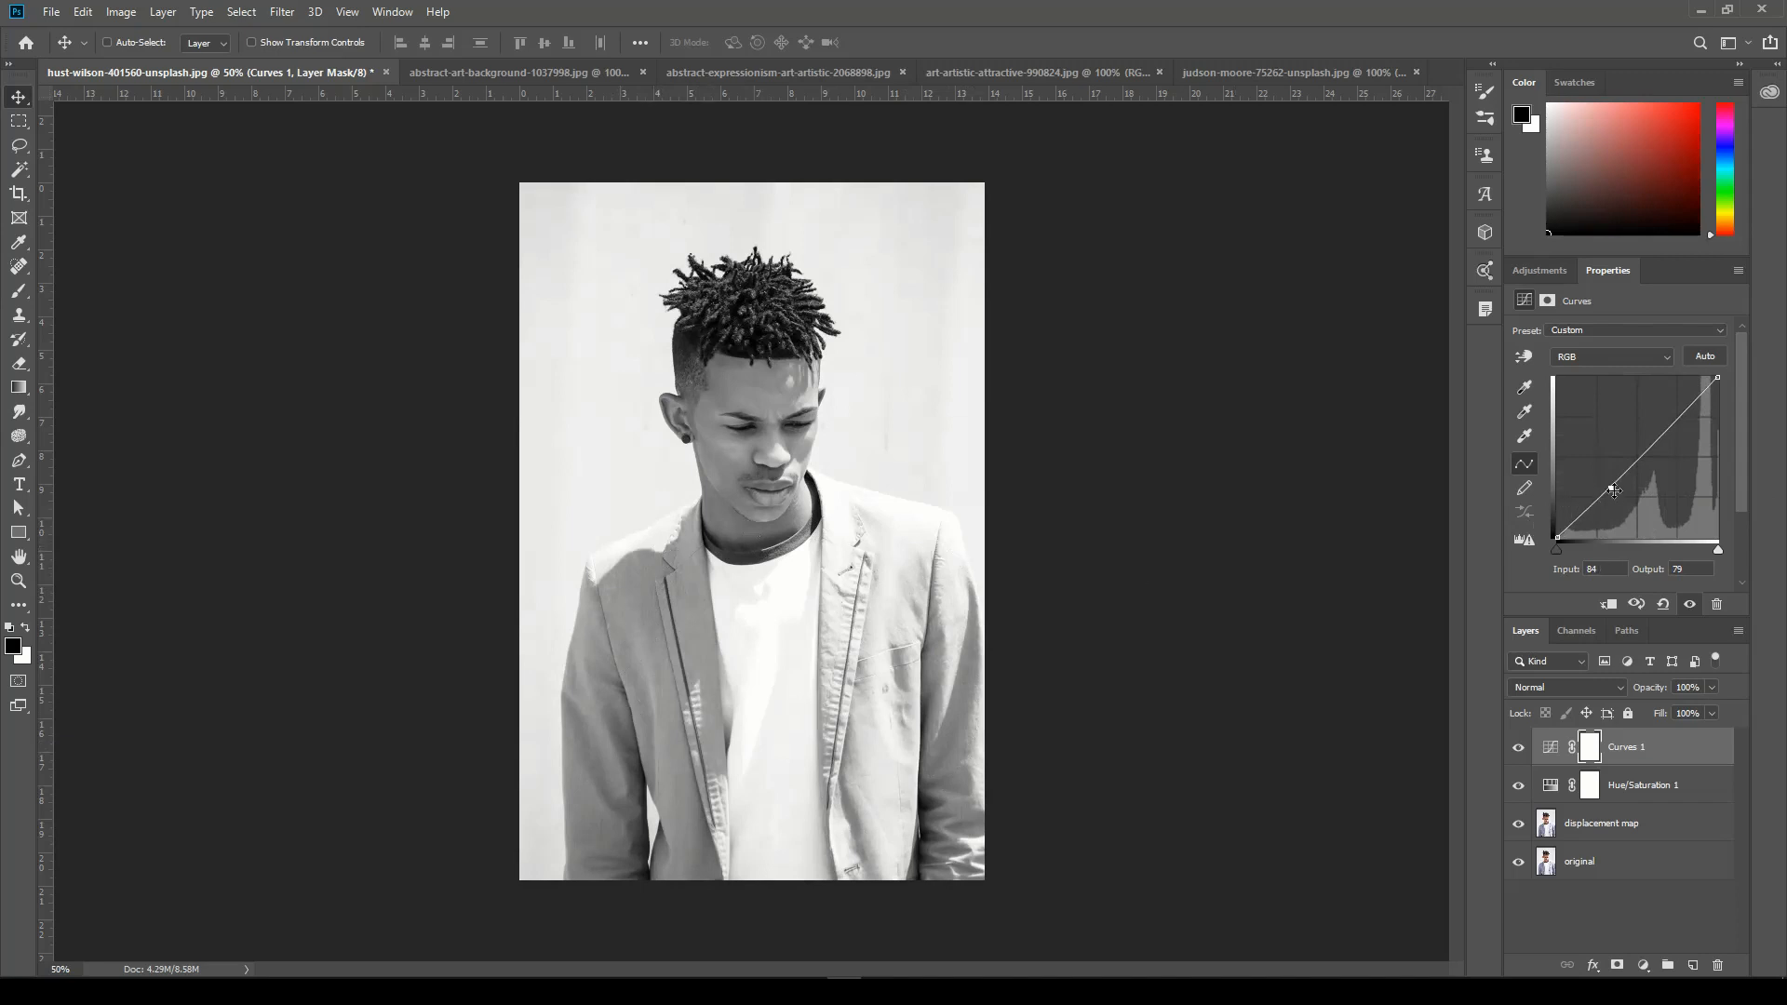
click(1666, 430)
drag(1611, 486, 1625, 500)
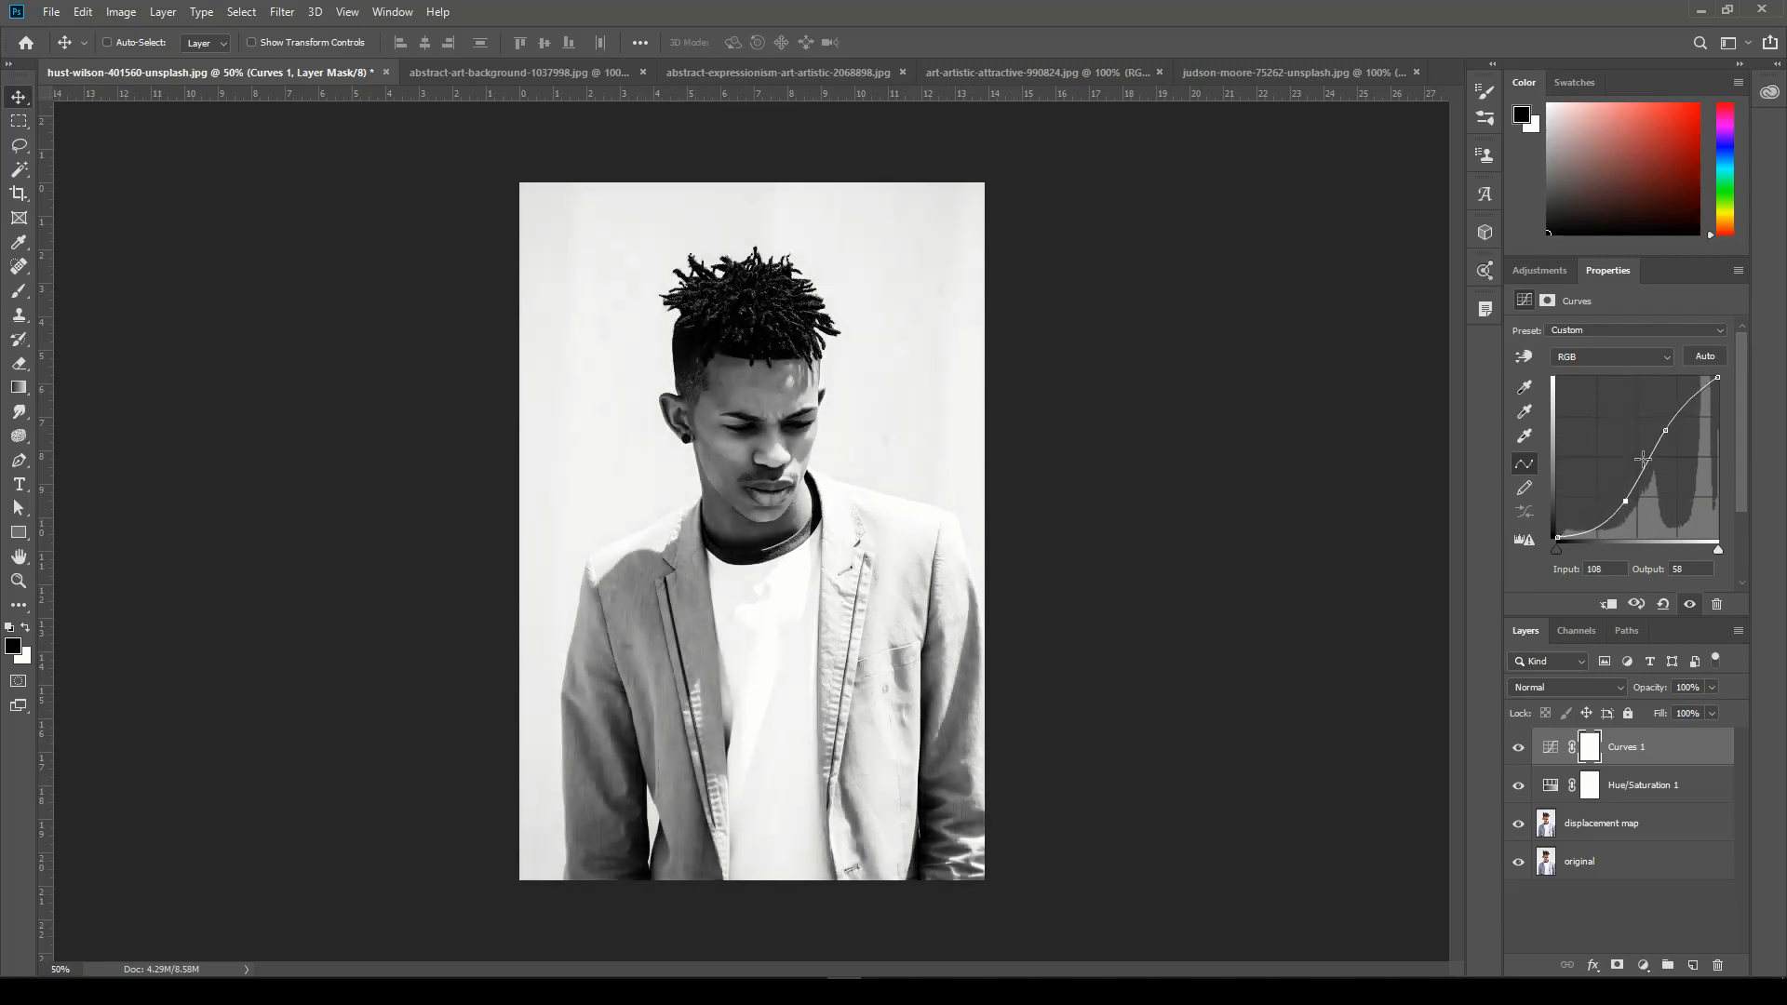
drag(1666, 430, 1665, 430)
click(1627, 500)
drag(1627, 501, 1628, 496)
- Hide the original layer and merge the Curves, Hue/Saturation and displacement map layers into one
click(1517, 863)
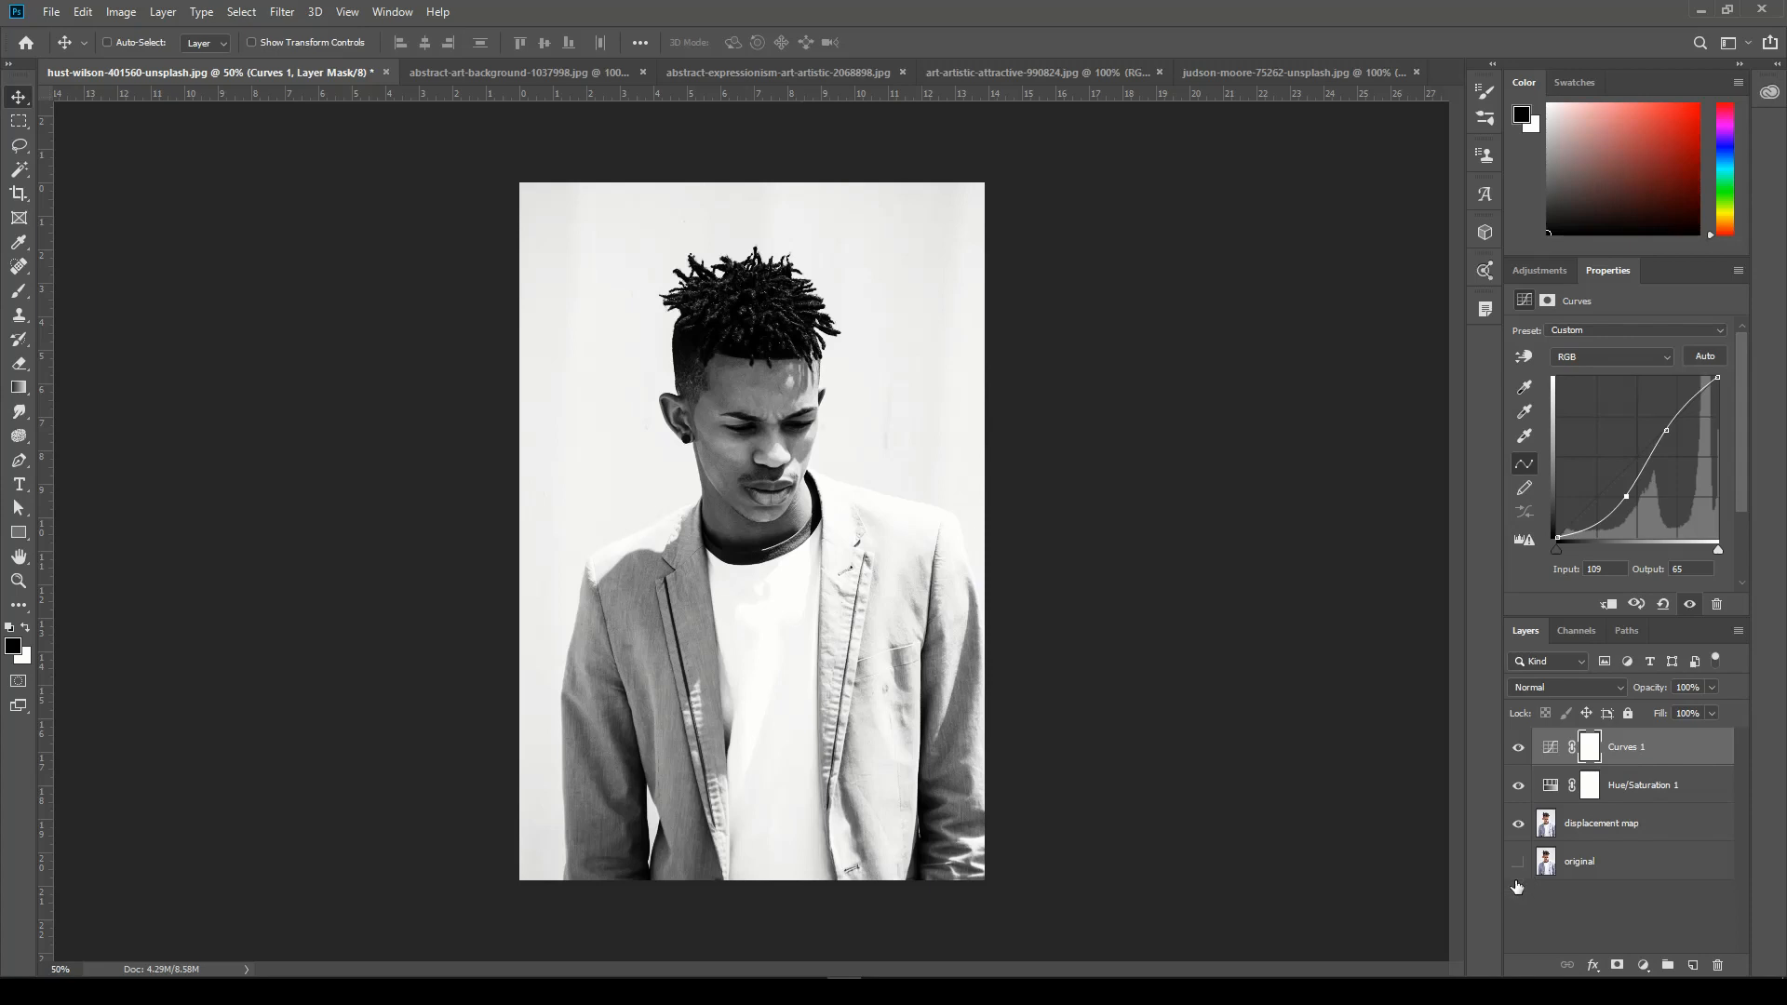
ctrl+click(1685, 786)
click(1683, 765)
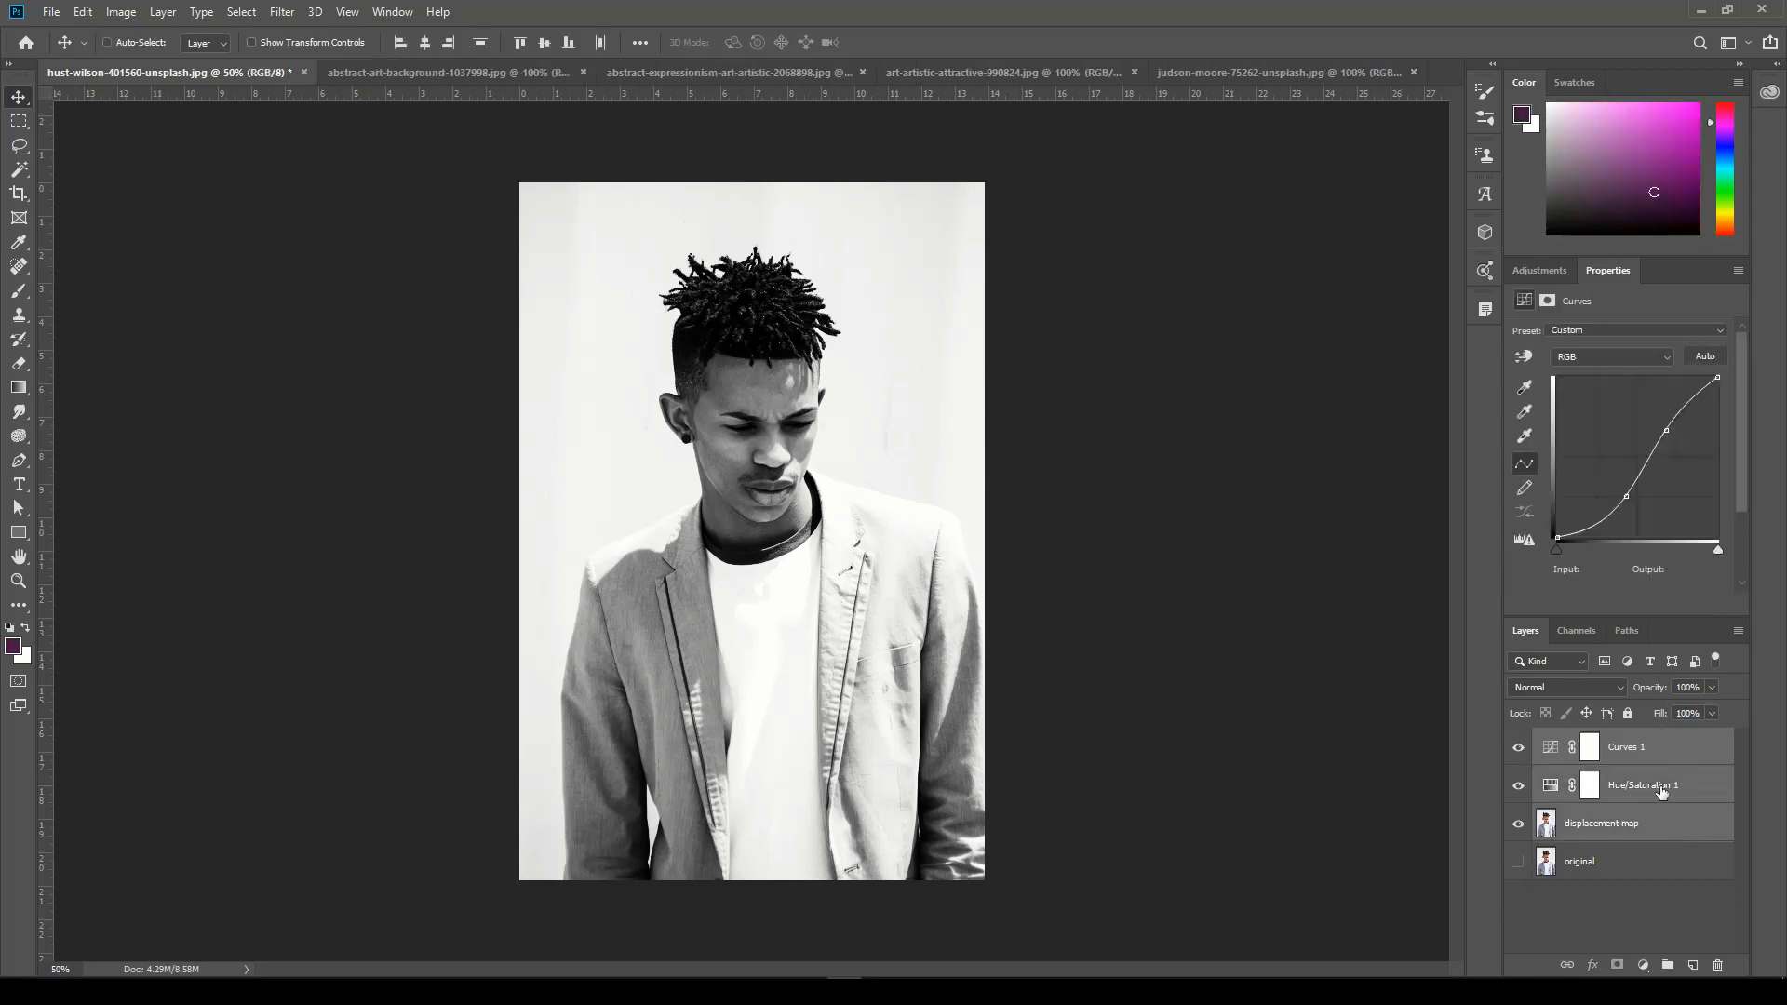
click(1685, 828)
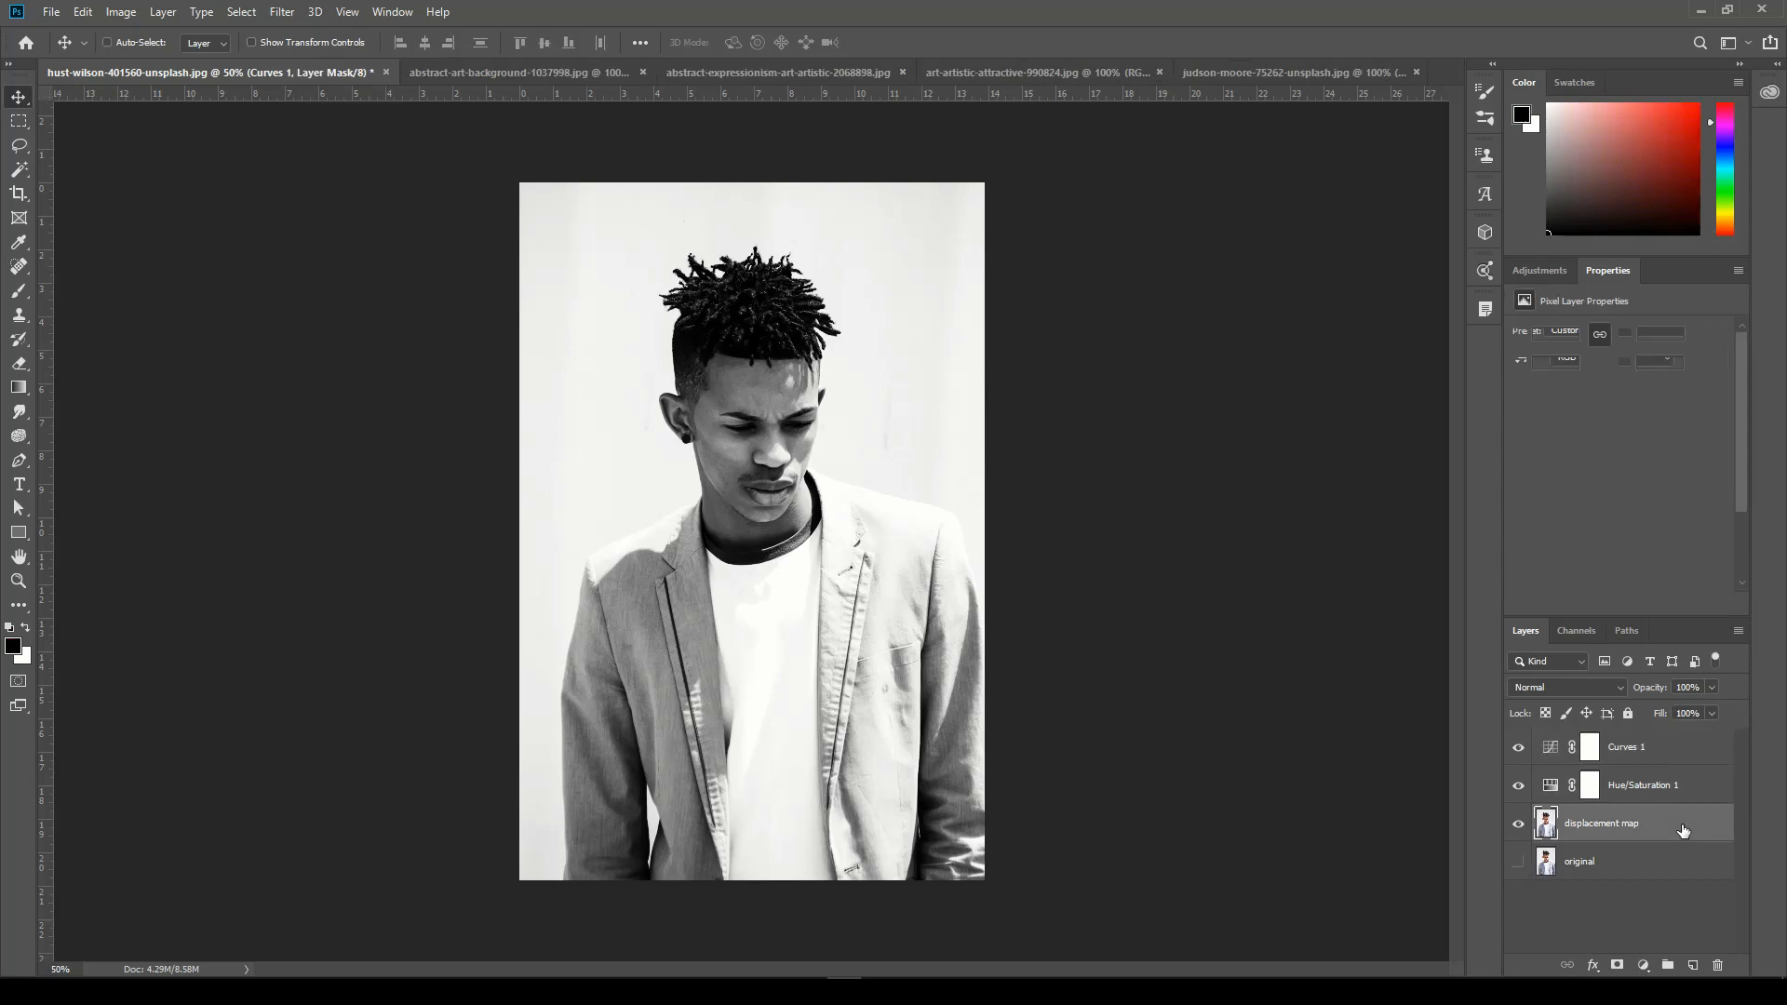
click(1694, 747)
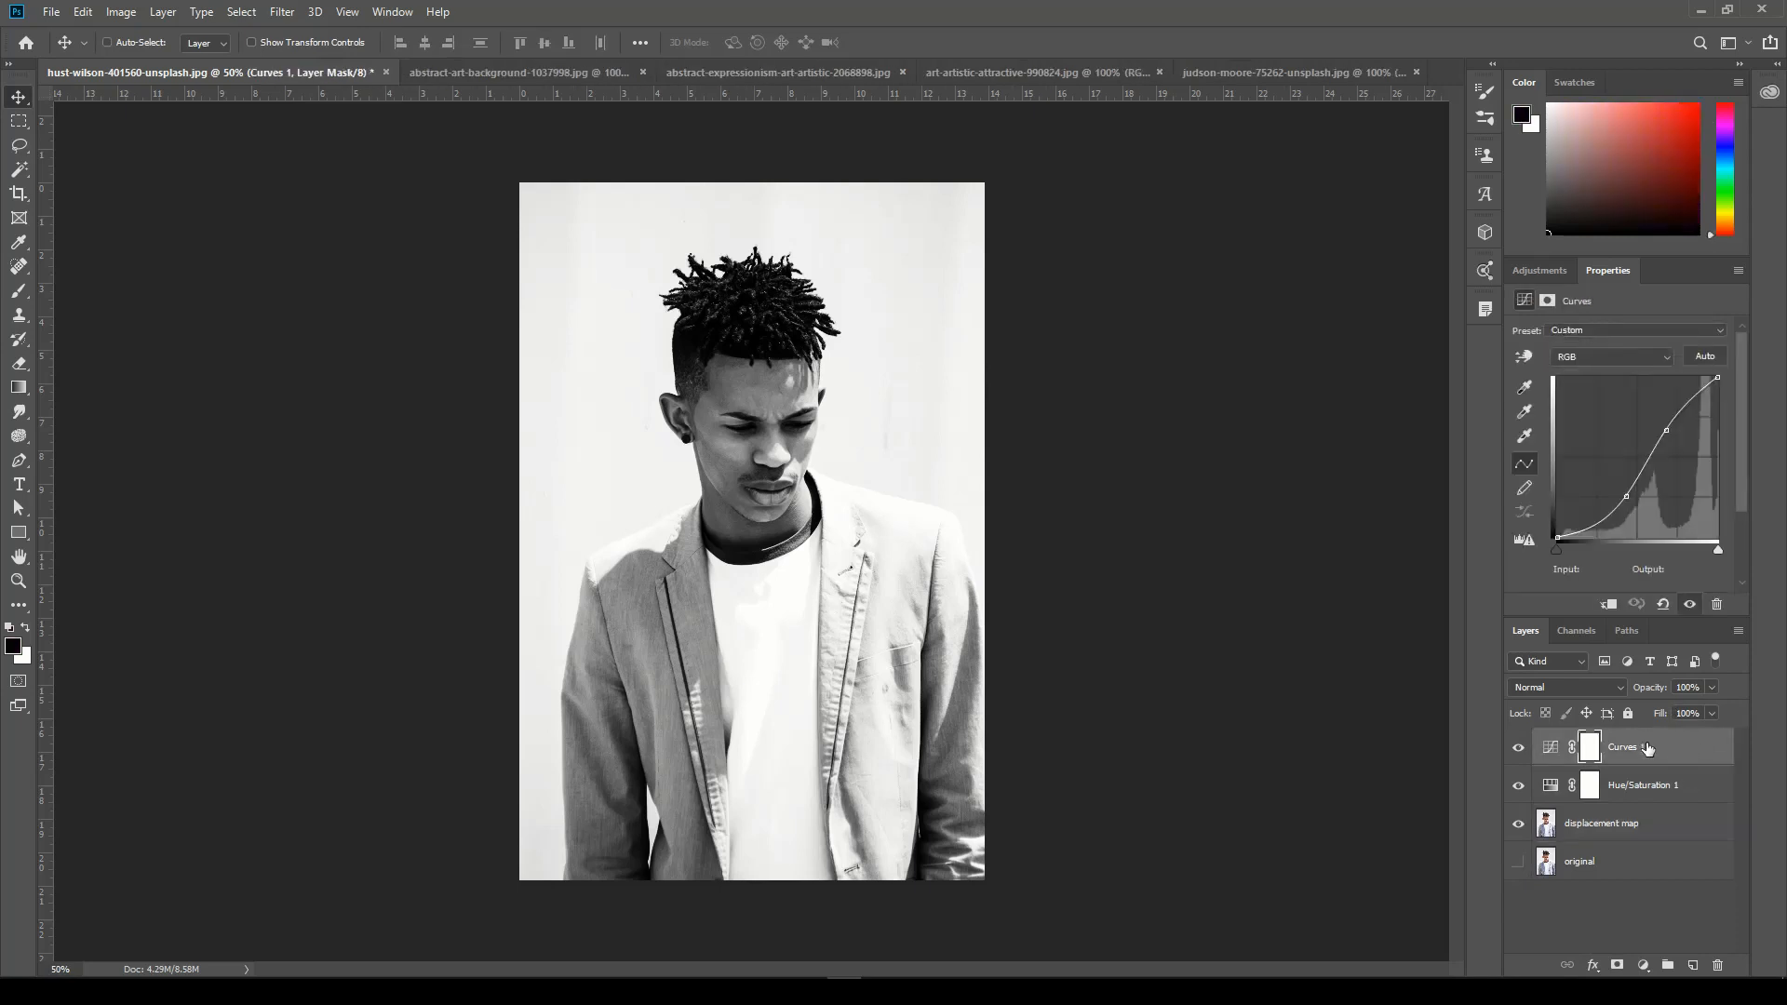
click(1676, 828)
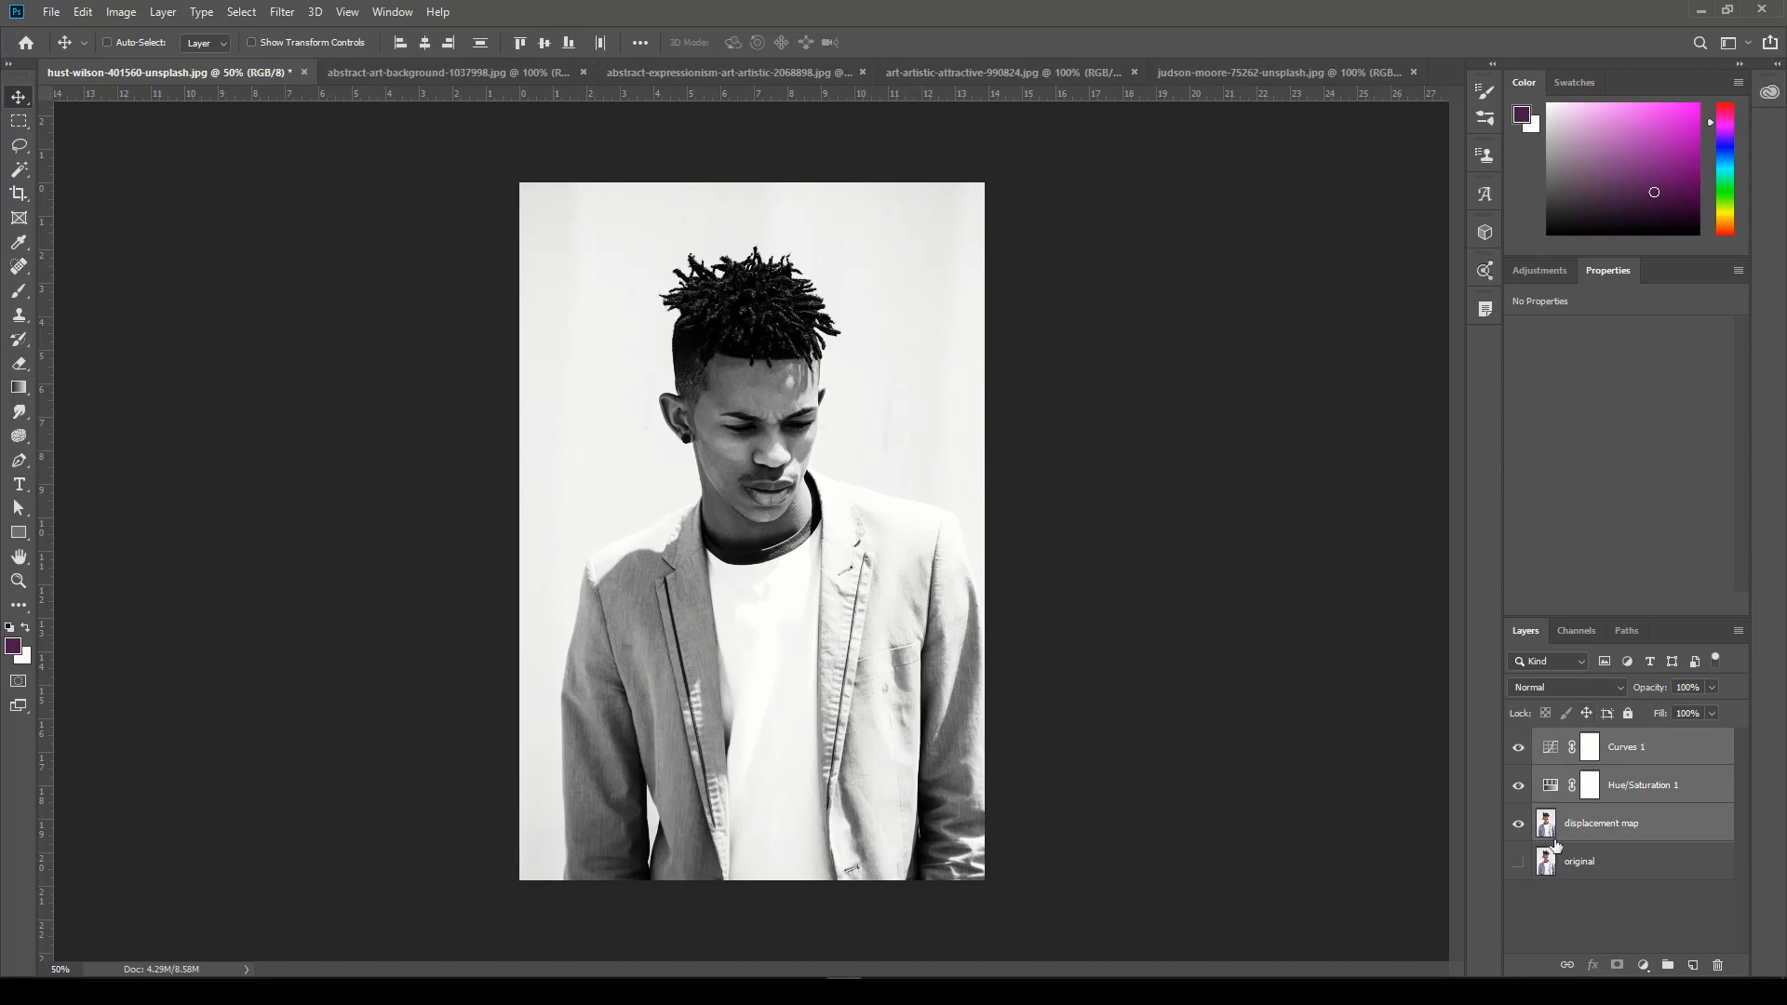
right_click(1661, 824)
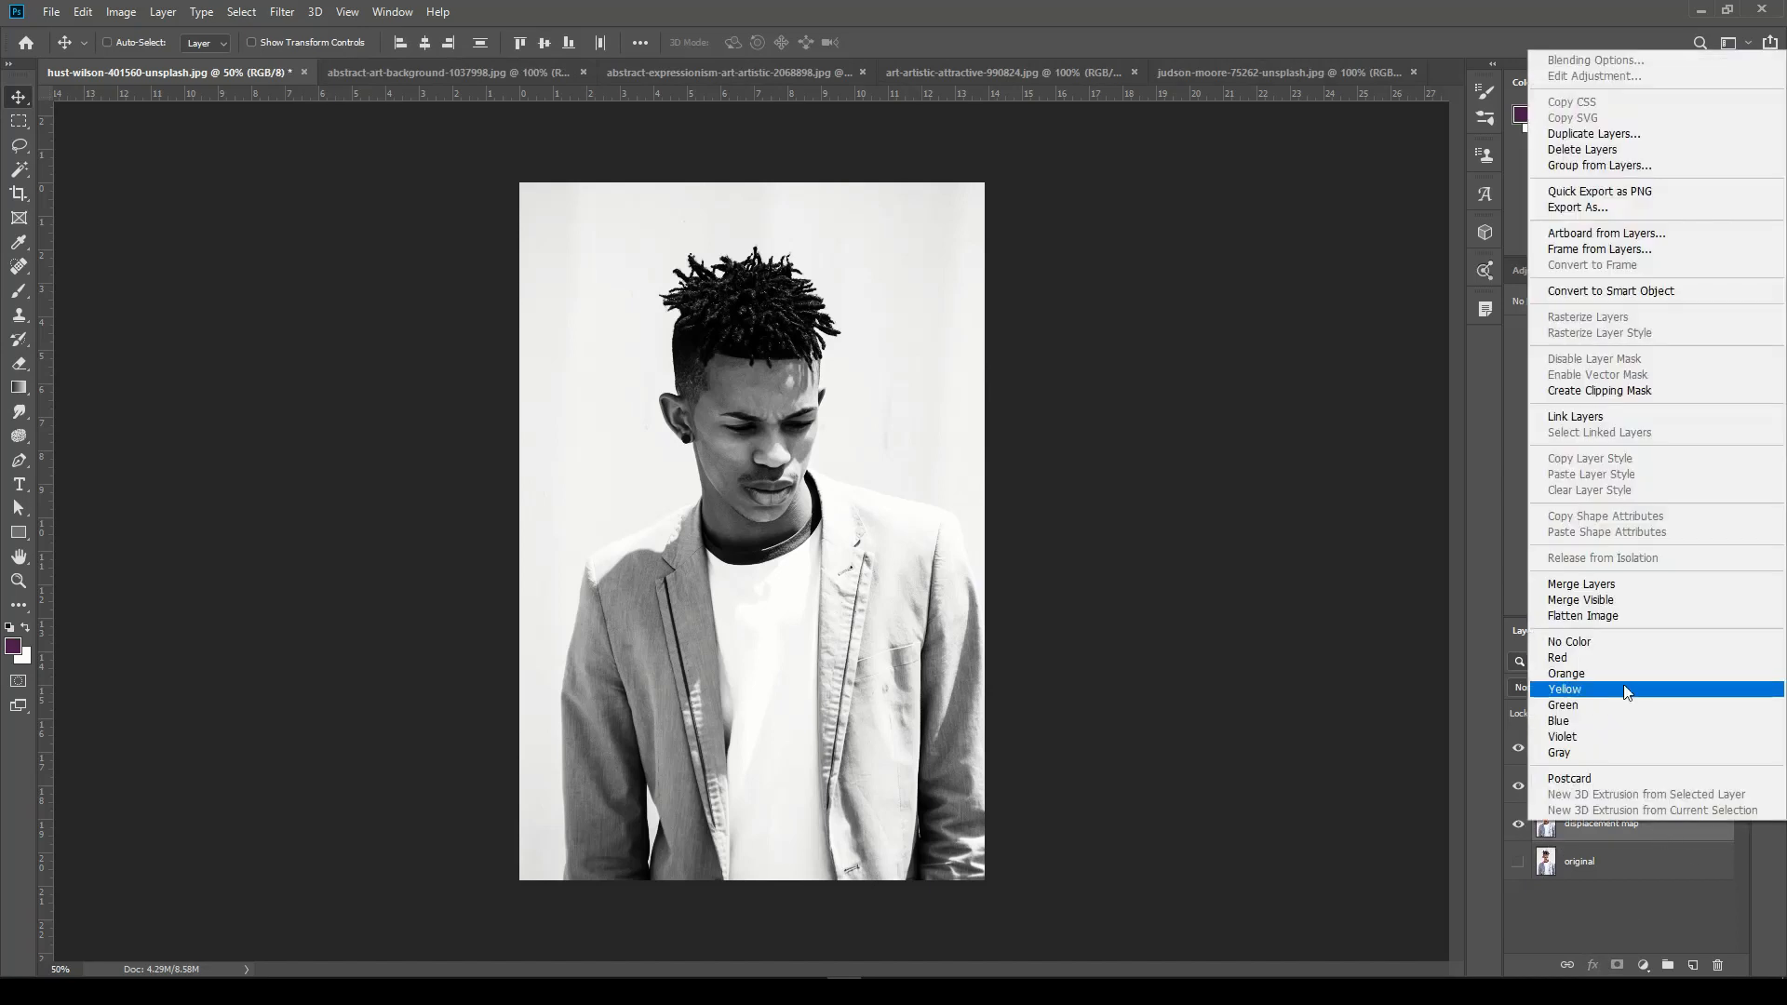
click(1602, 586)
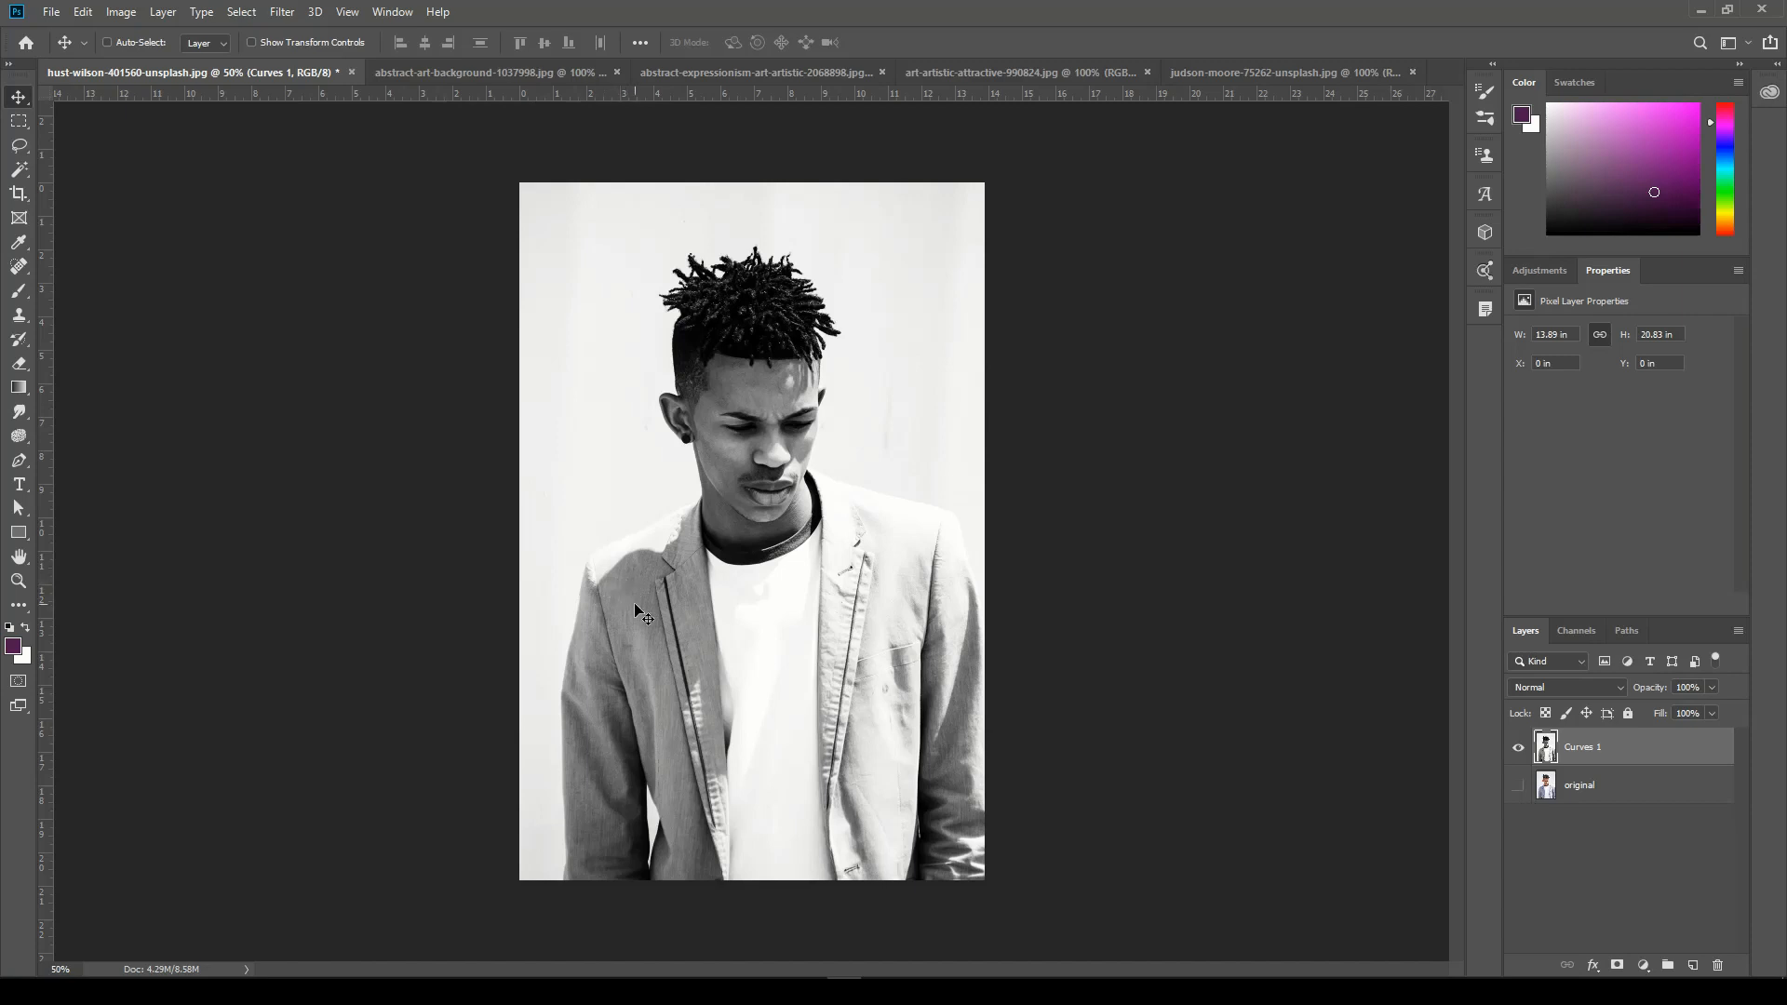
- Examine the fine fabric texture on the jacket's shoulder and lapel in the merged black-and-white layer
key(ctrl+1)
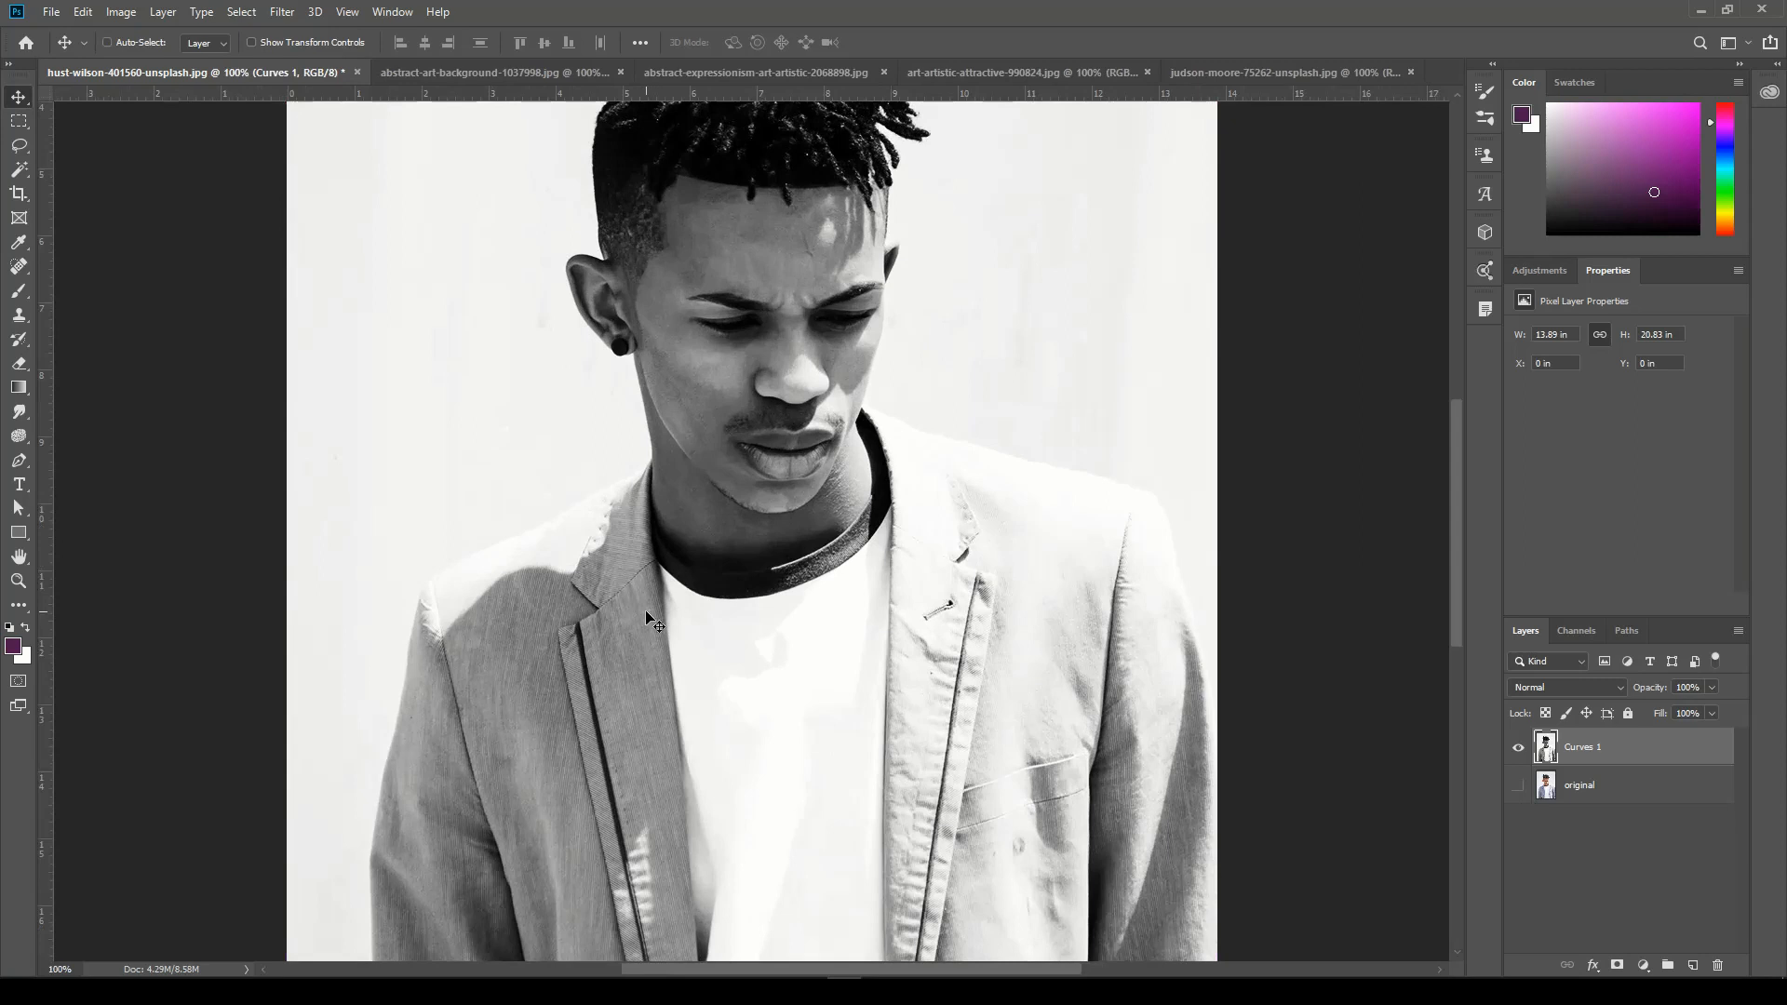
key(ctrl+plus)
drag(469, 708, 977, 542)
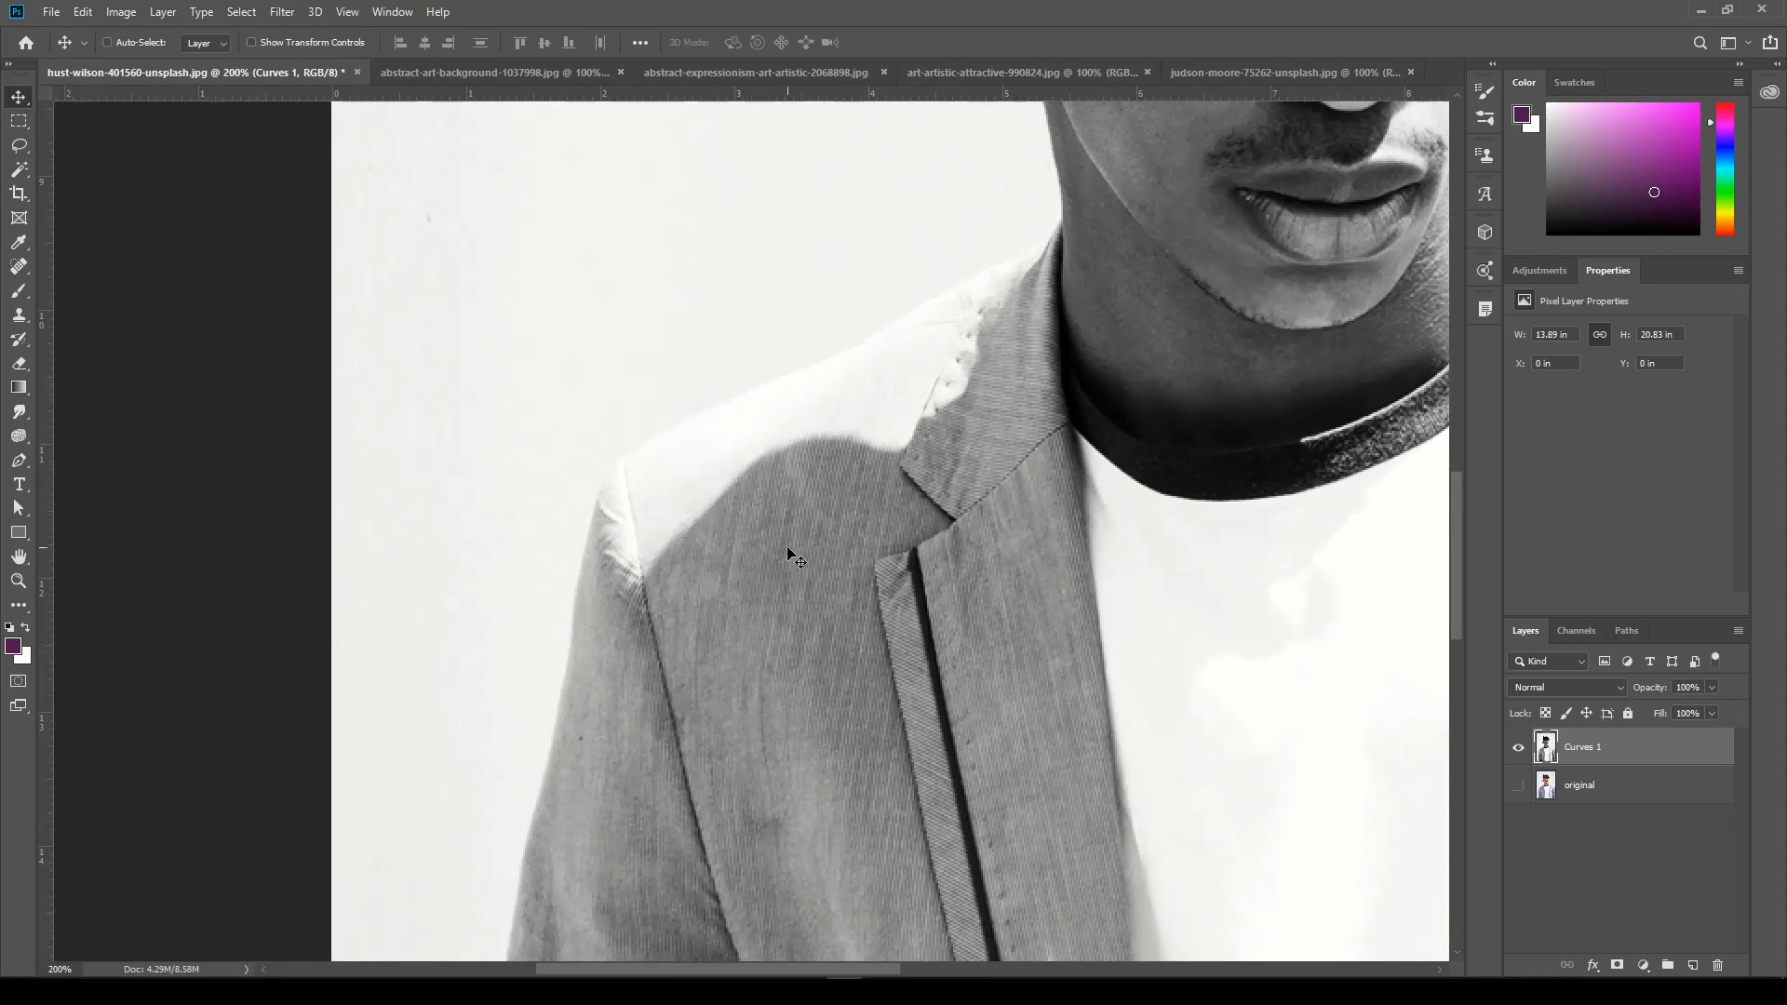
key(ctrl+minus)
key(ctrl+minus)
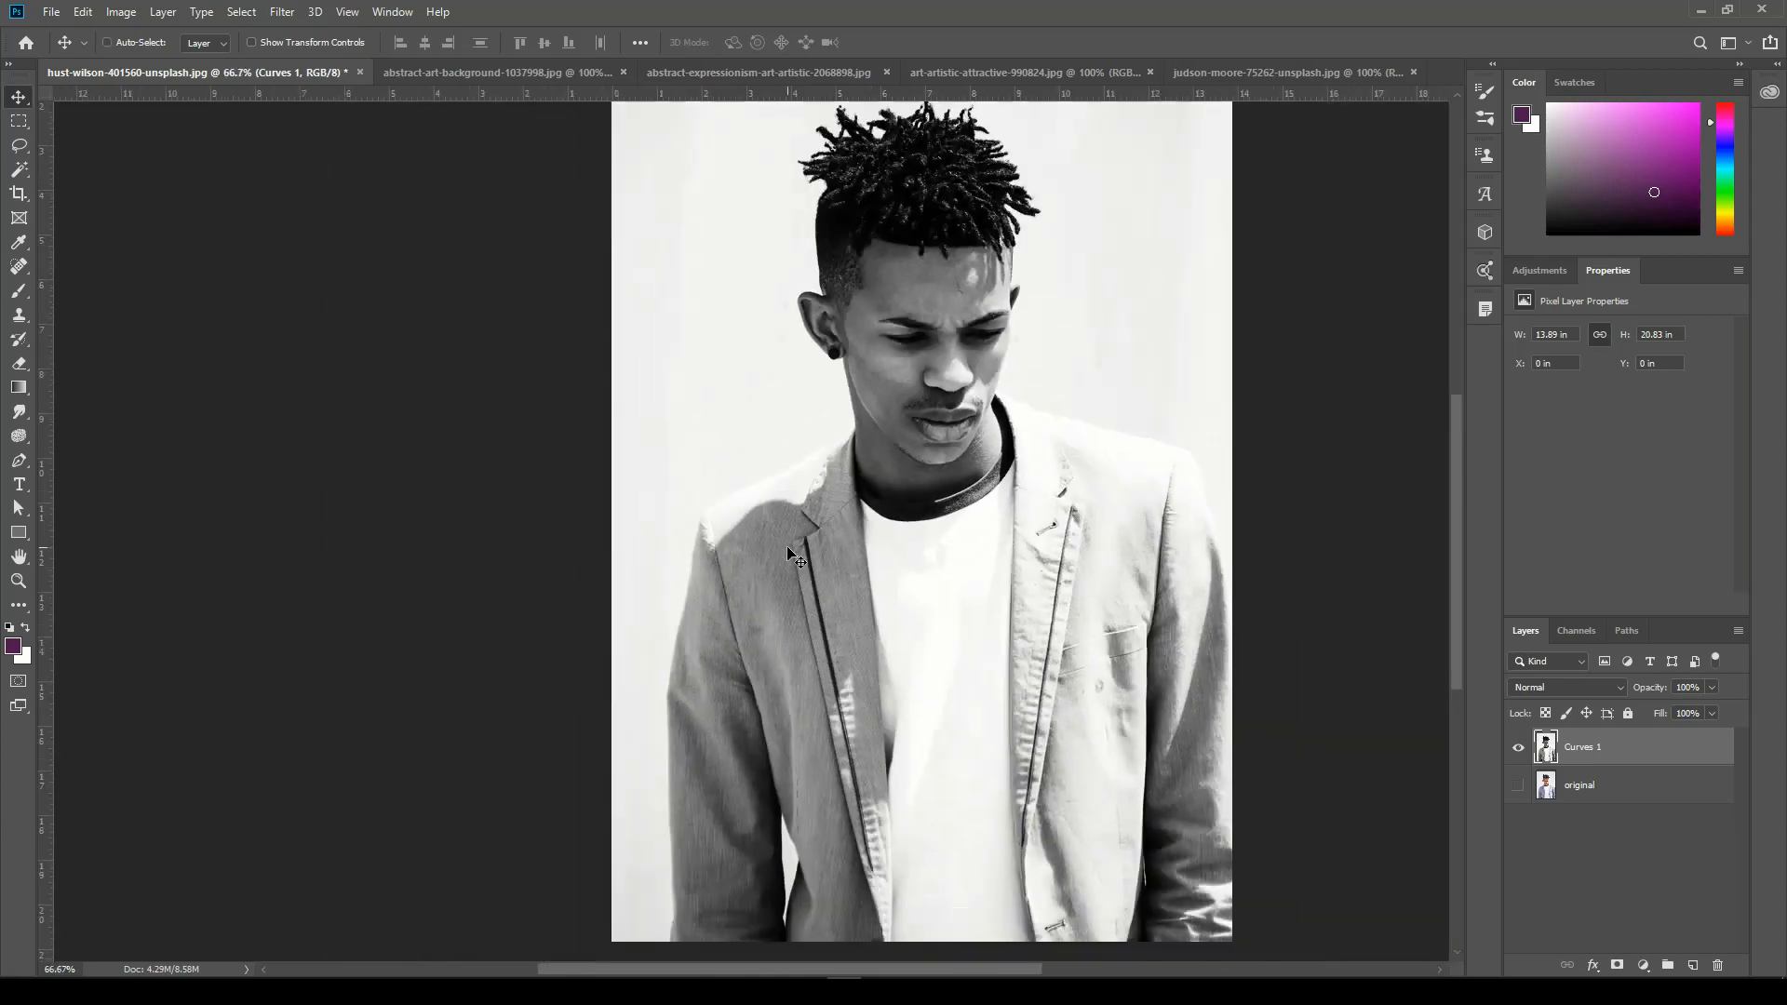
drag(1104, 612, 988, 626)
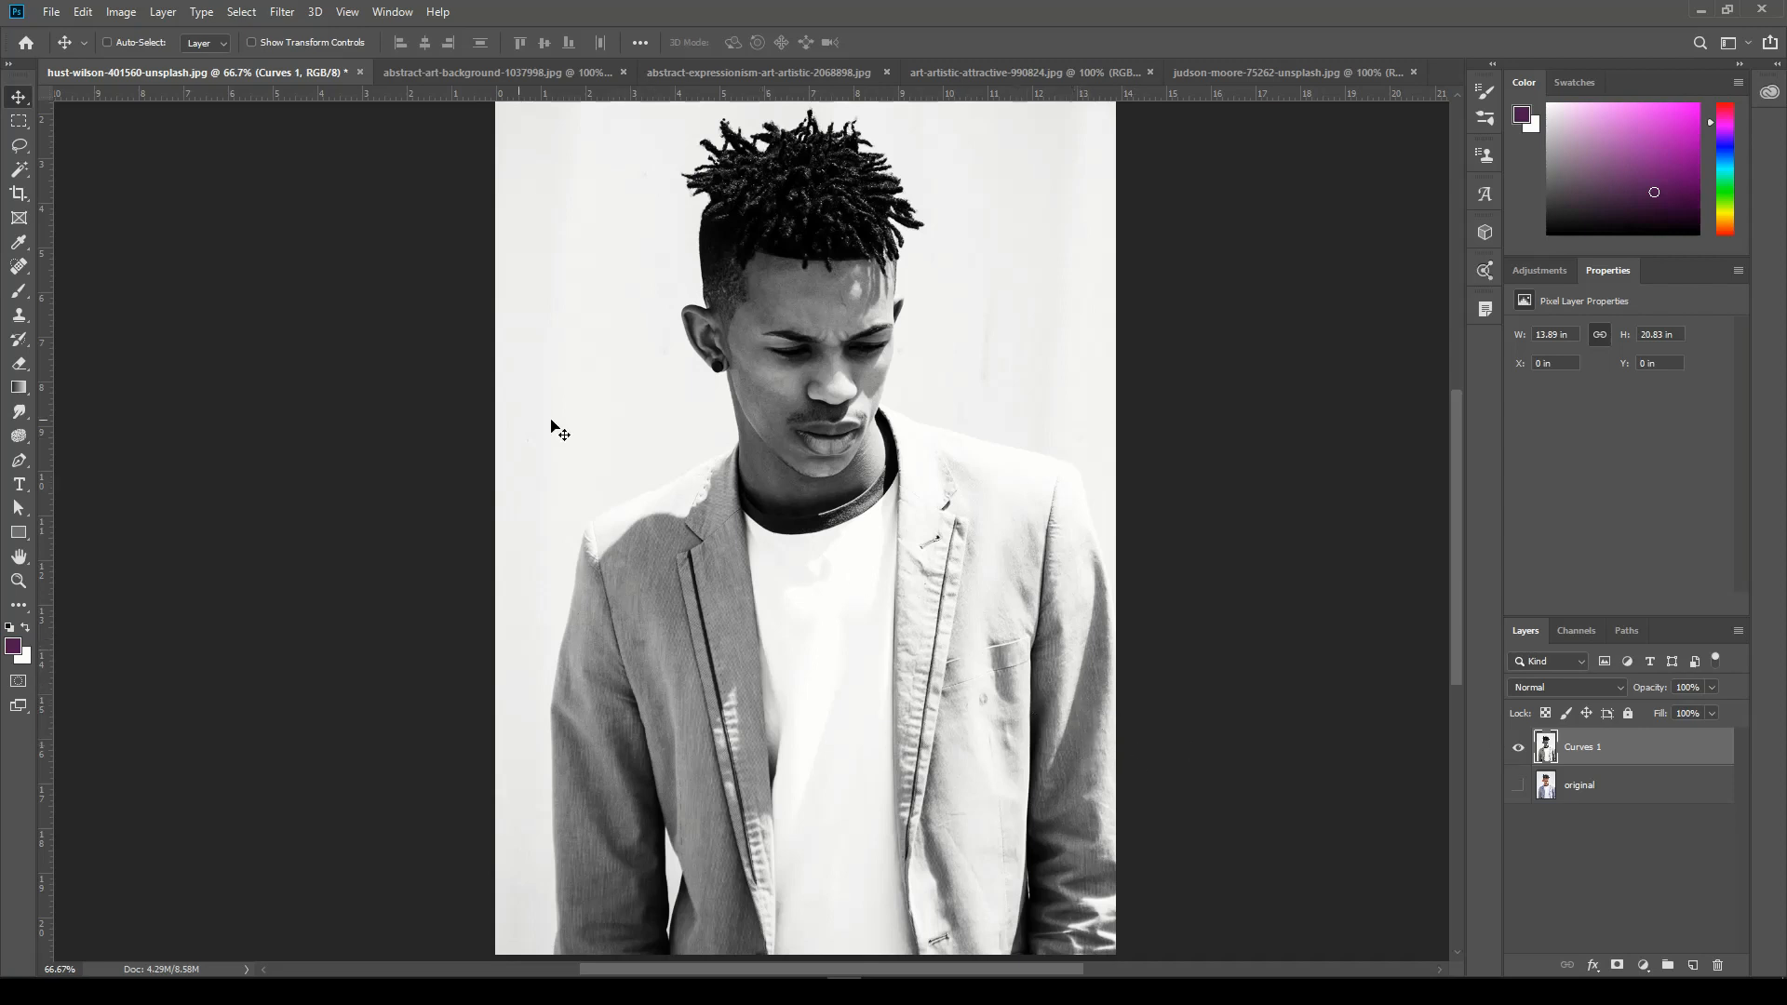
- Apply a light Gaussian Blur to the merged black-and-white layer, softening the fabric texture while keeping the clothing folds defined
click(284, 13)
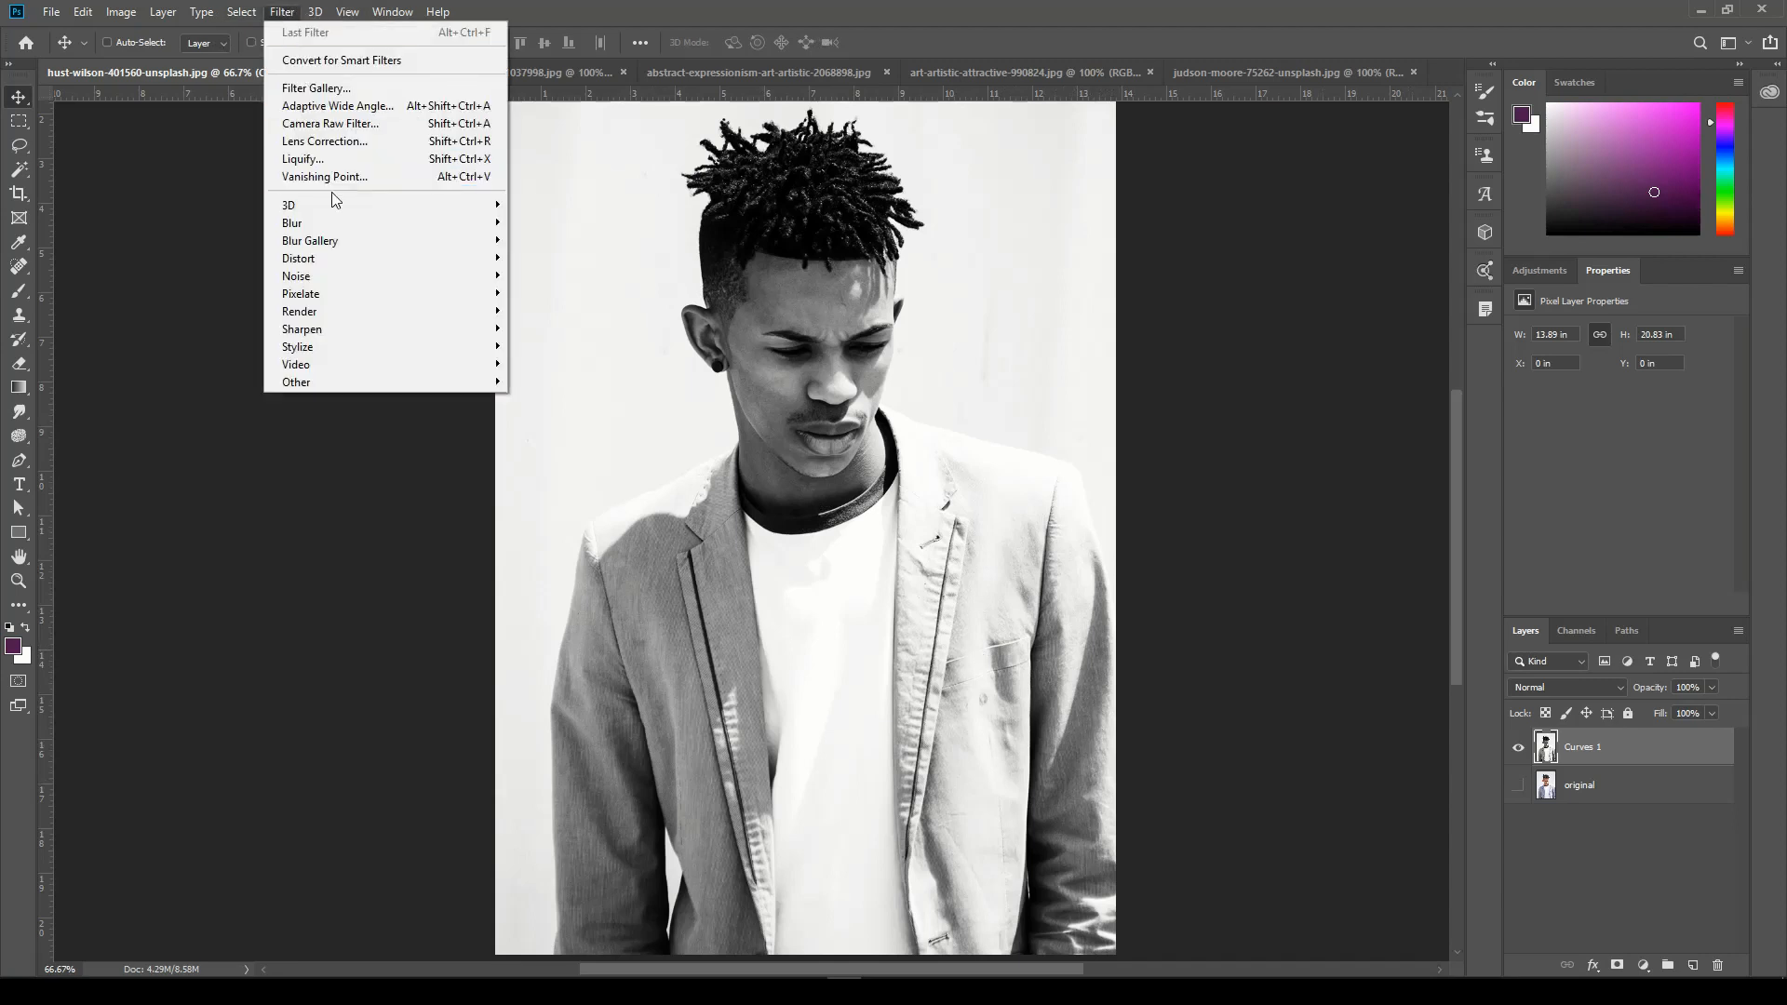
mouse_move(377, 226)
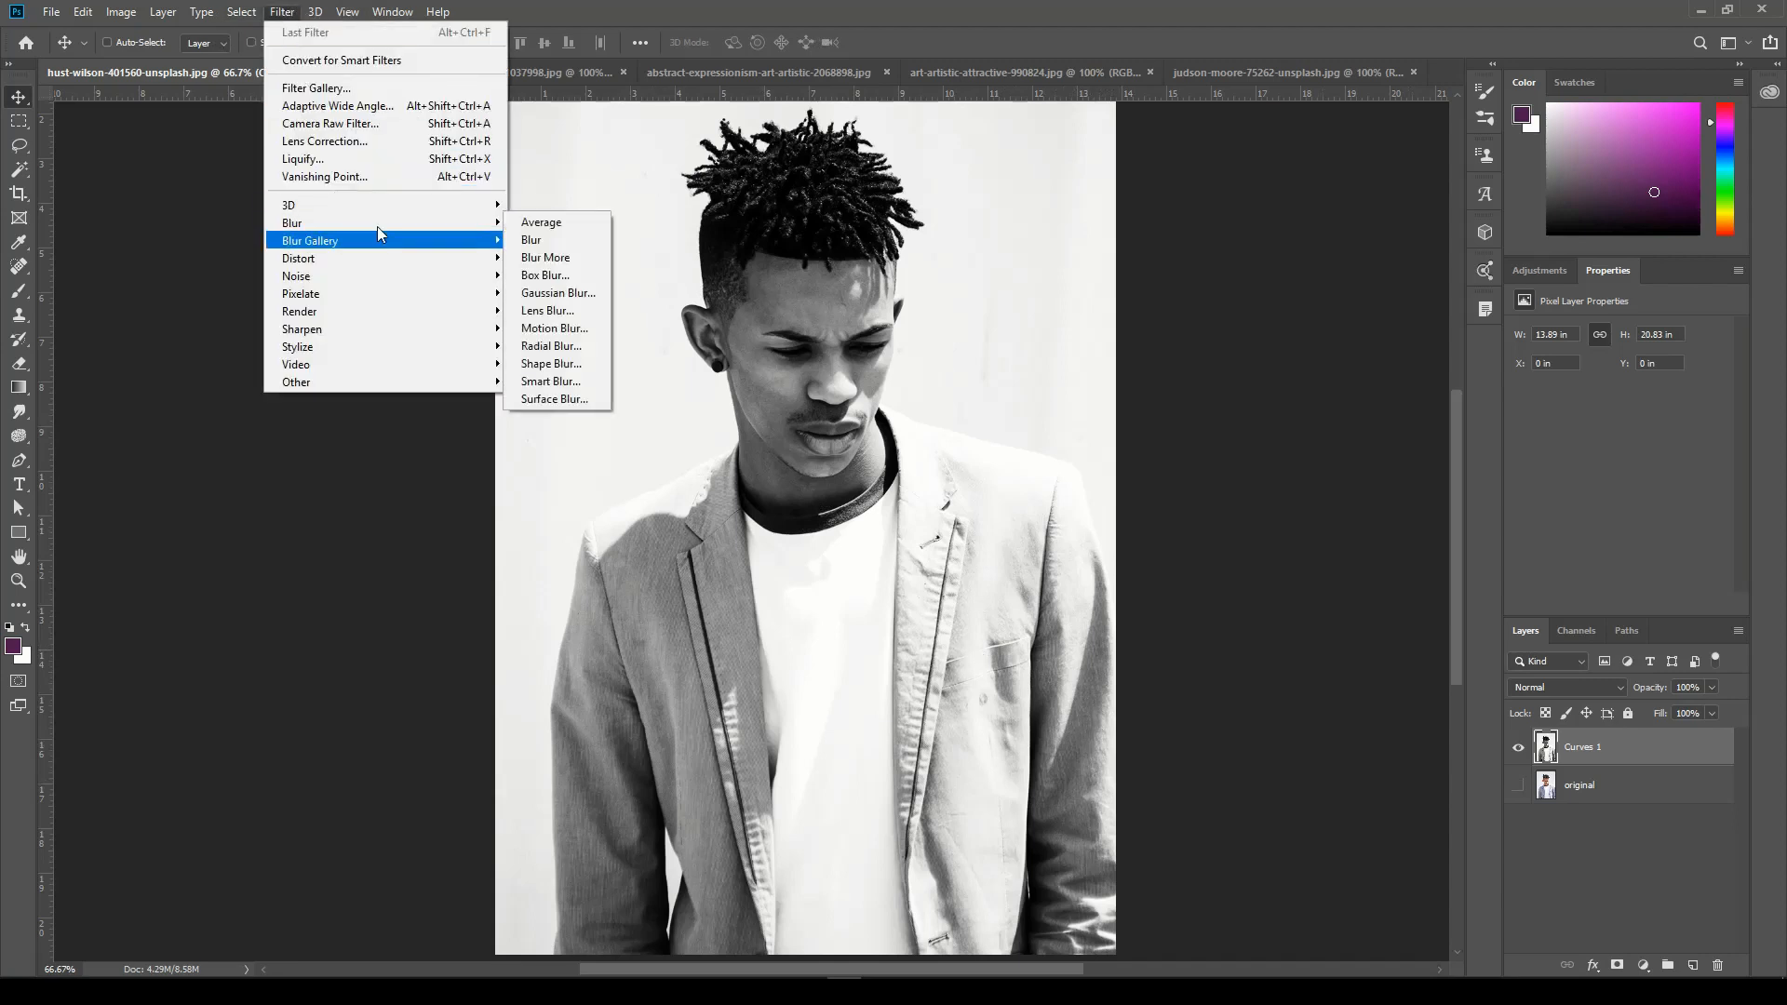
click(550, 291)
drag(1349, 275, 1337, 310)
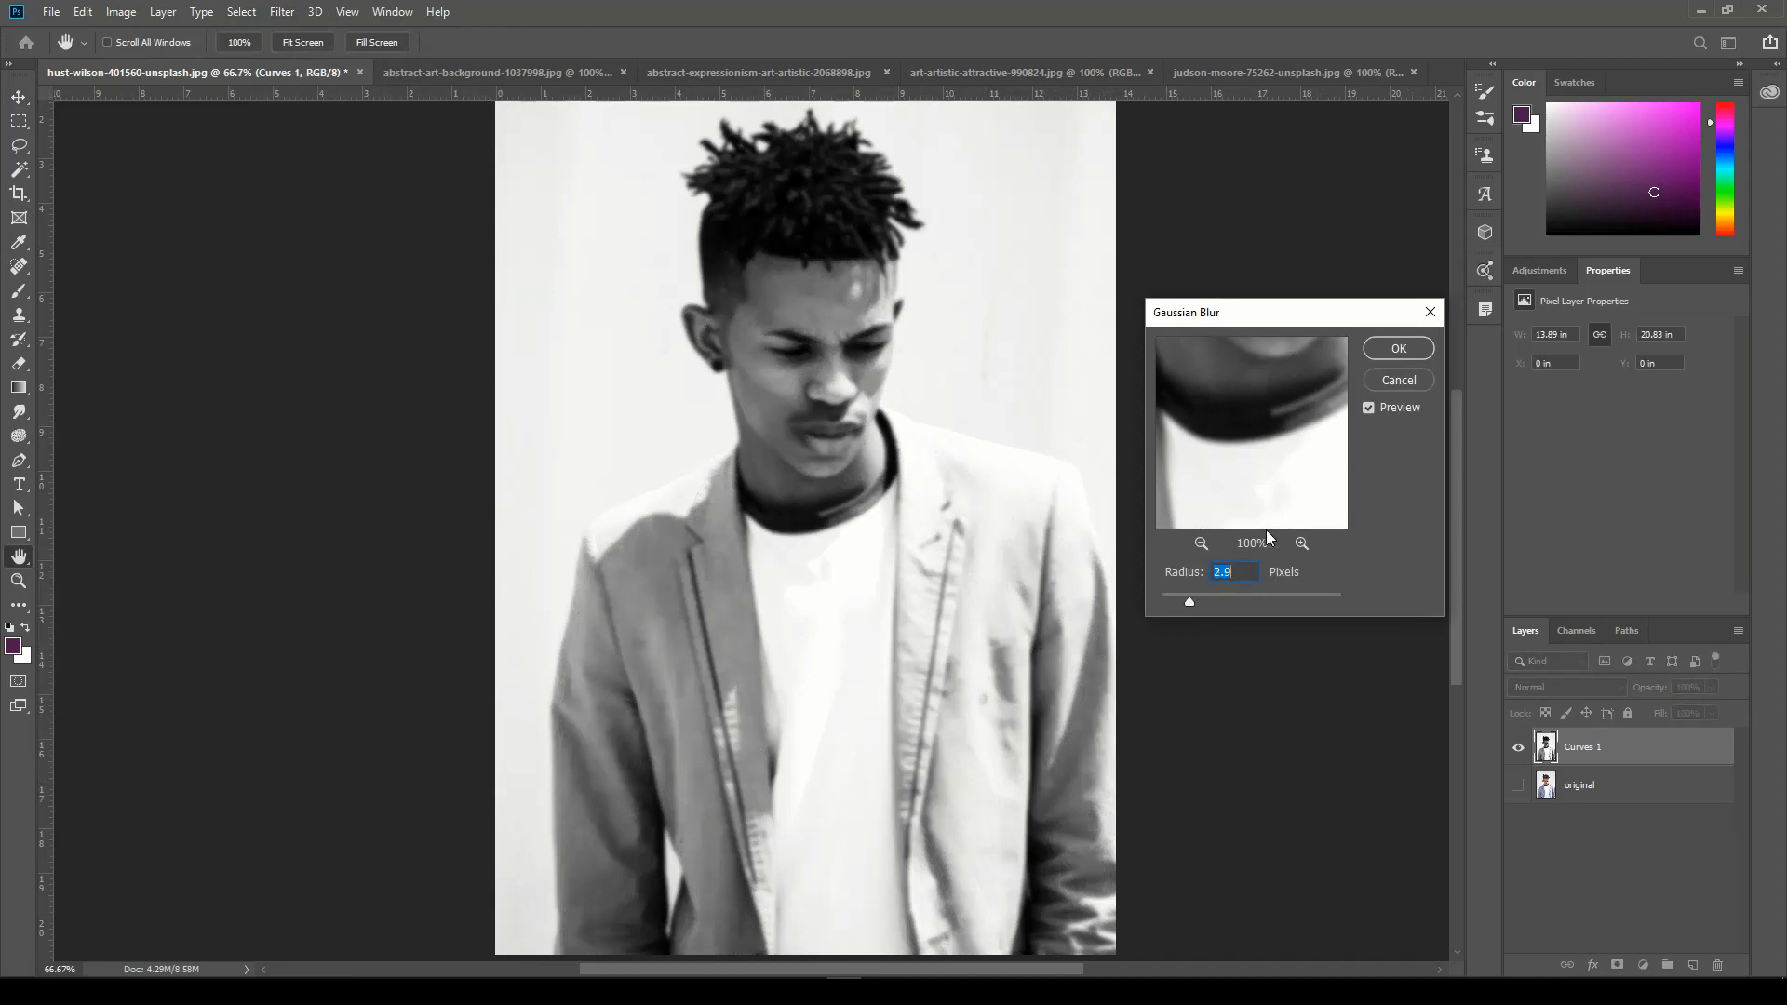
key(Down)
key(Down)
key(Down)
key(Down)
key(Down)
key(Down)
key(Down)
key(Down)
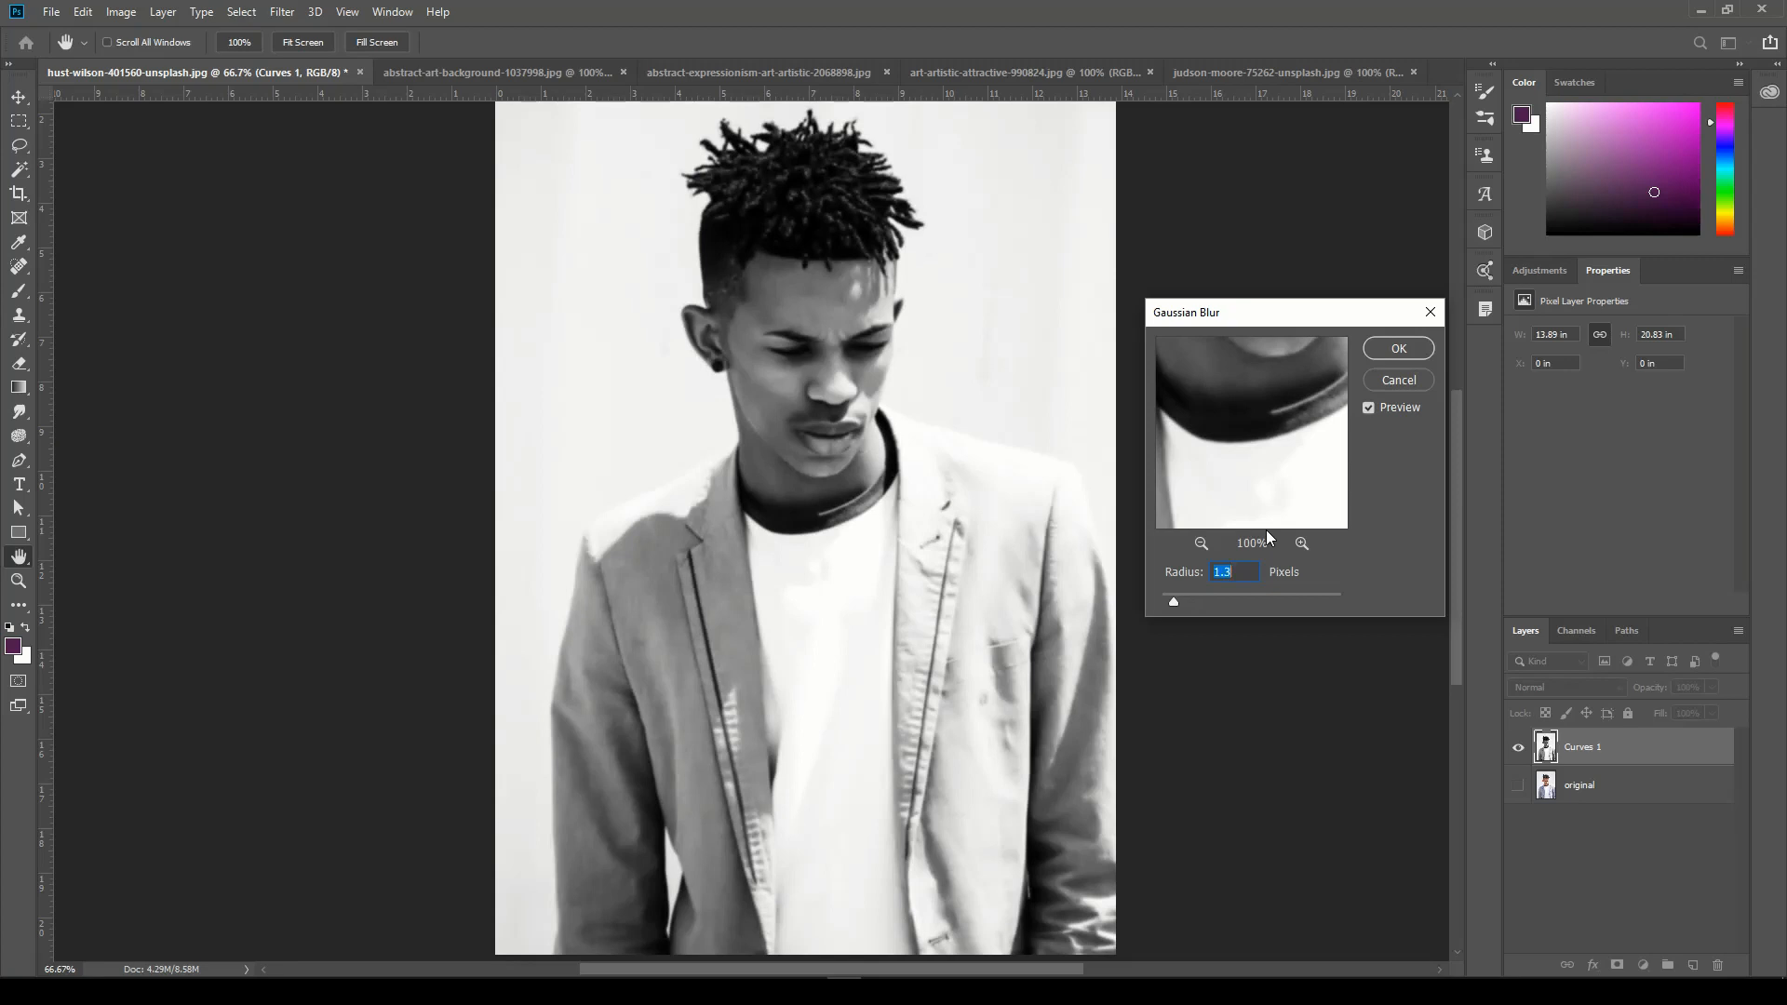
key(Down)
key(Down)
key(Down)
key(Down)
key(Down)
key(Up)
key(Up)
key(Up)
click(1405, 348)
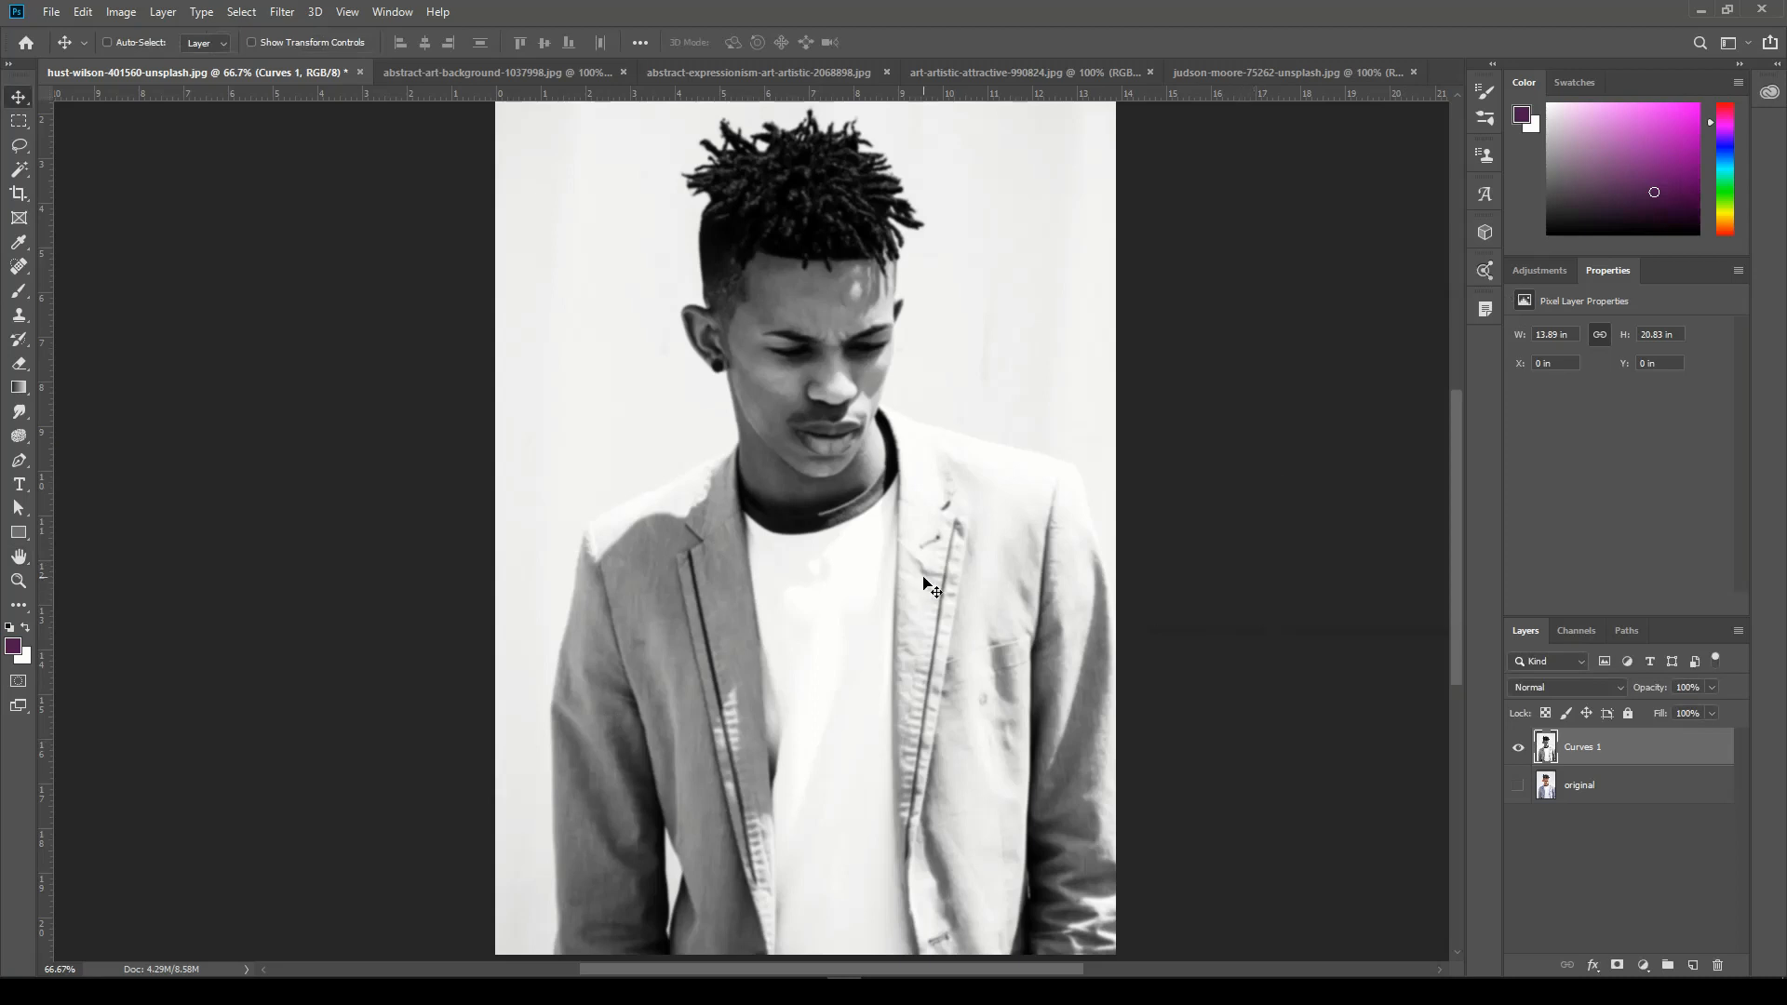
- Save the document as a Photoshop file named "displacement map" in the changing clothing texture folder, with Maximize Compatibility on
click(51, 12)
click(104, 222)
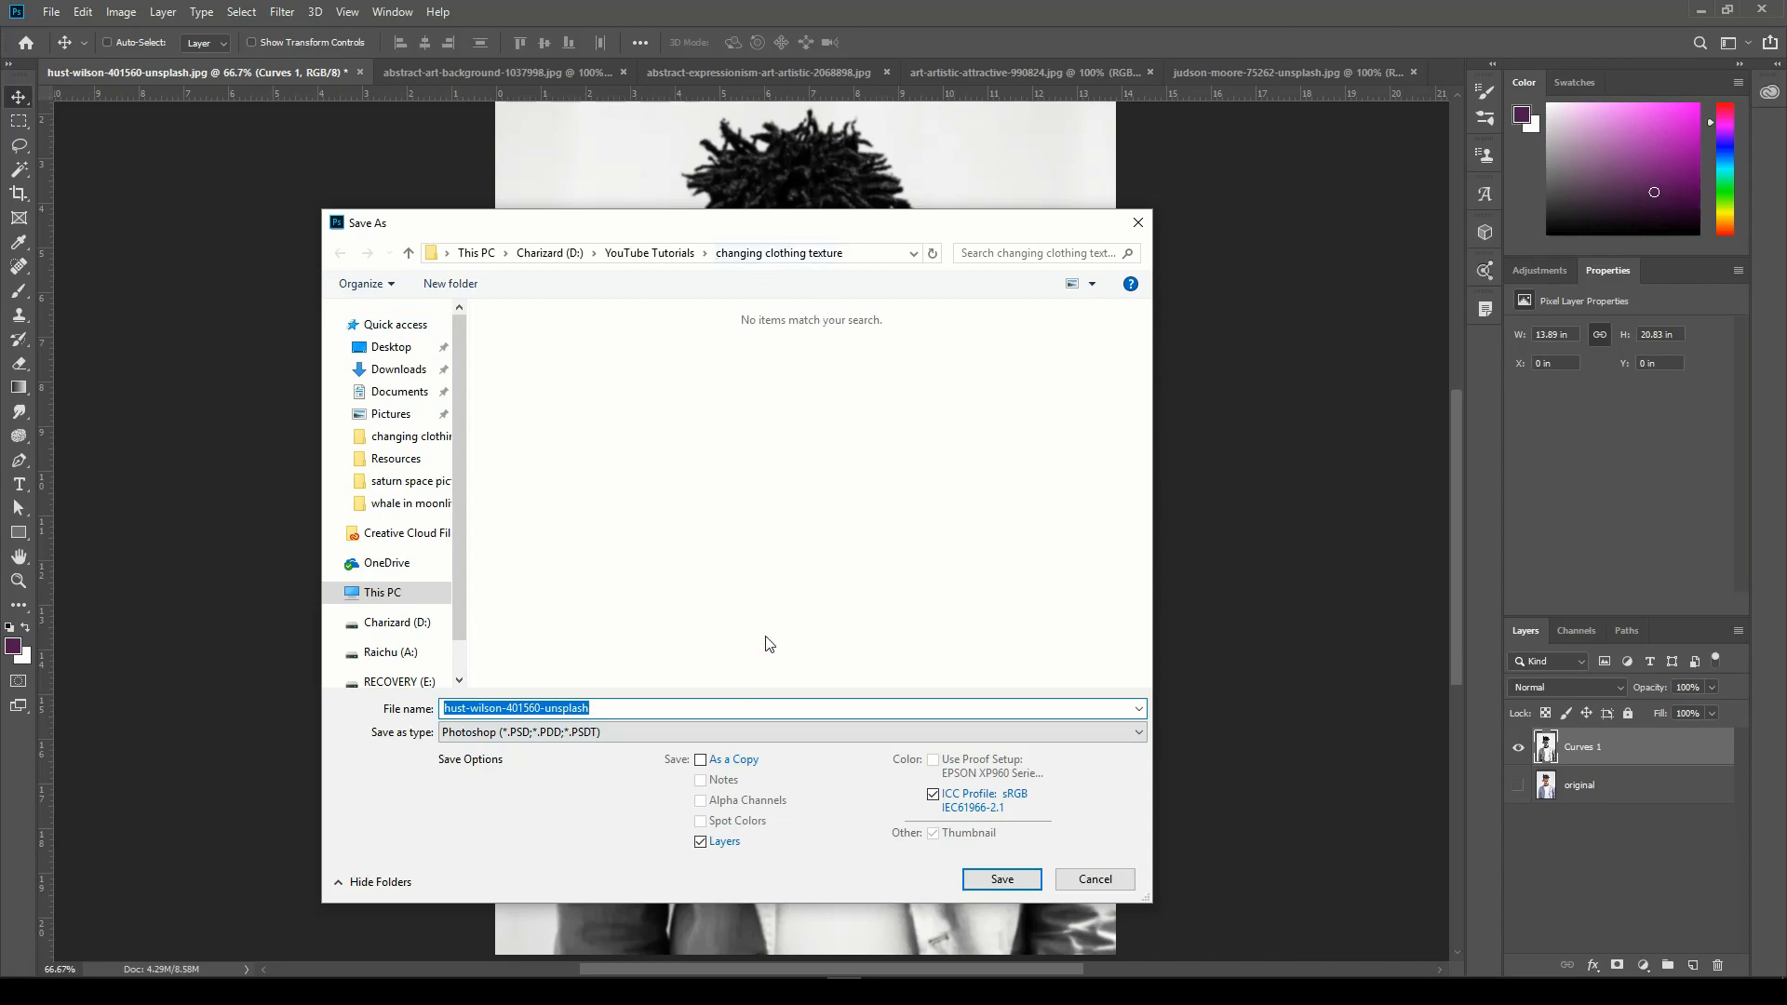
text(displacement)
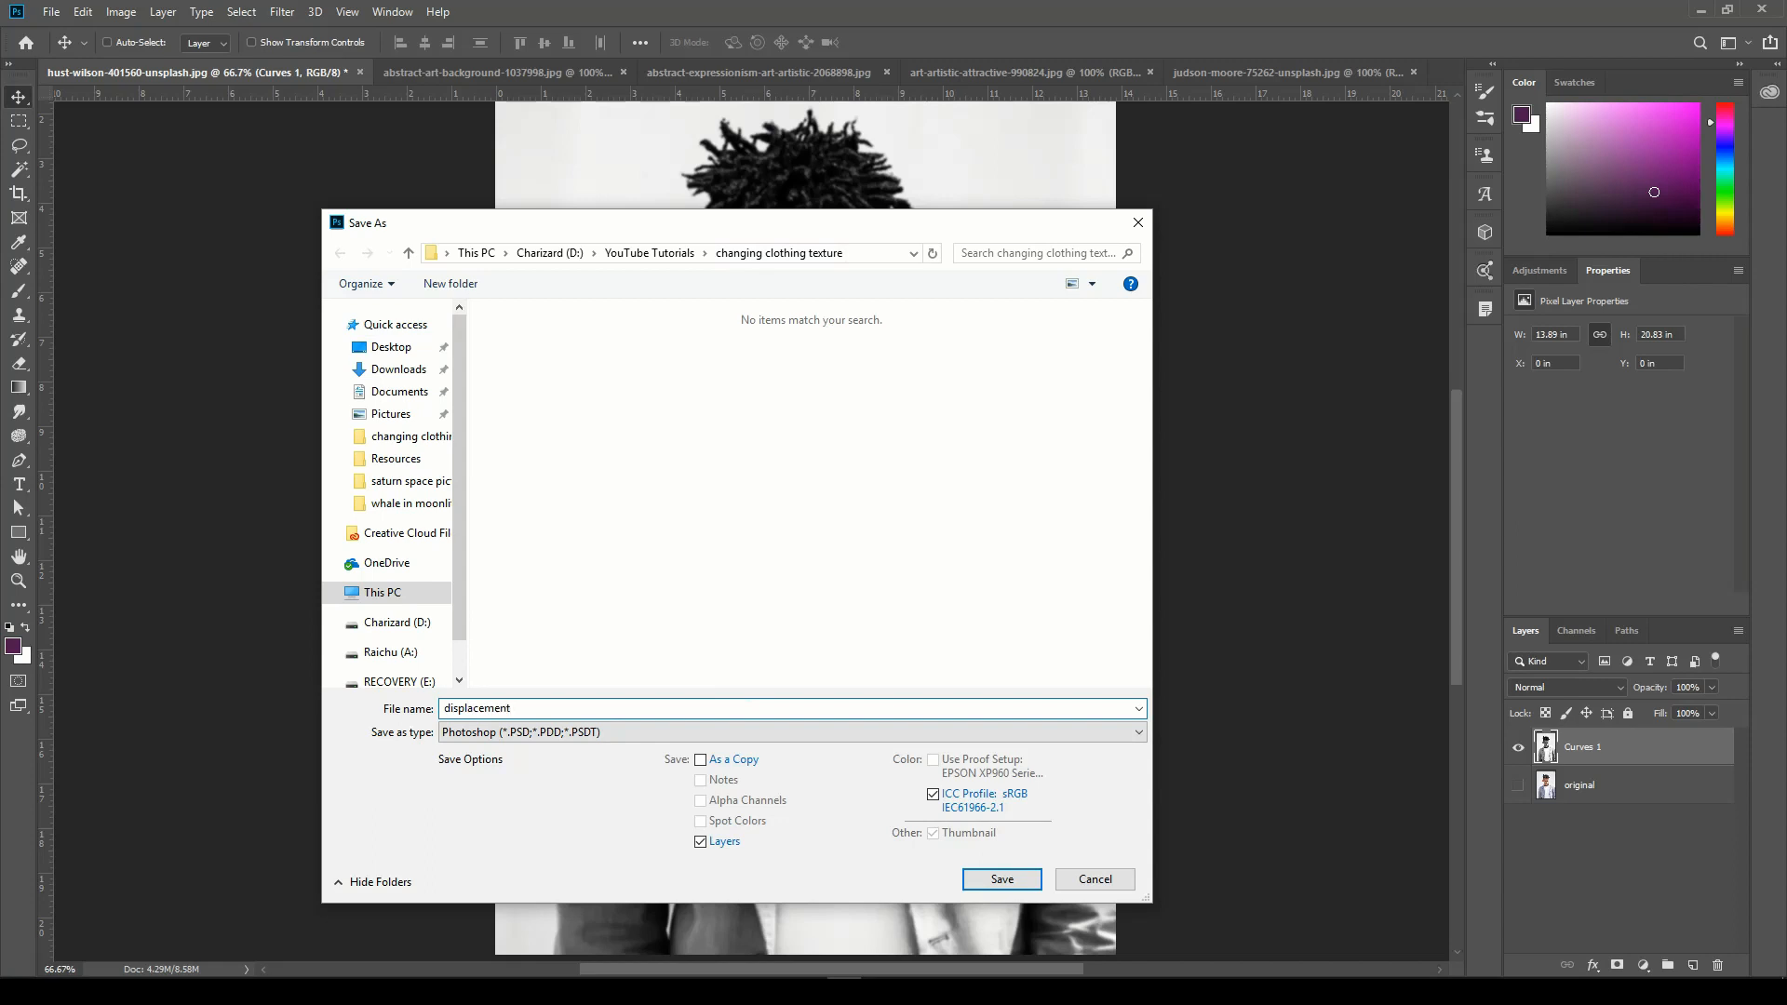
text( map)
key(Return)
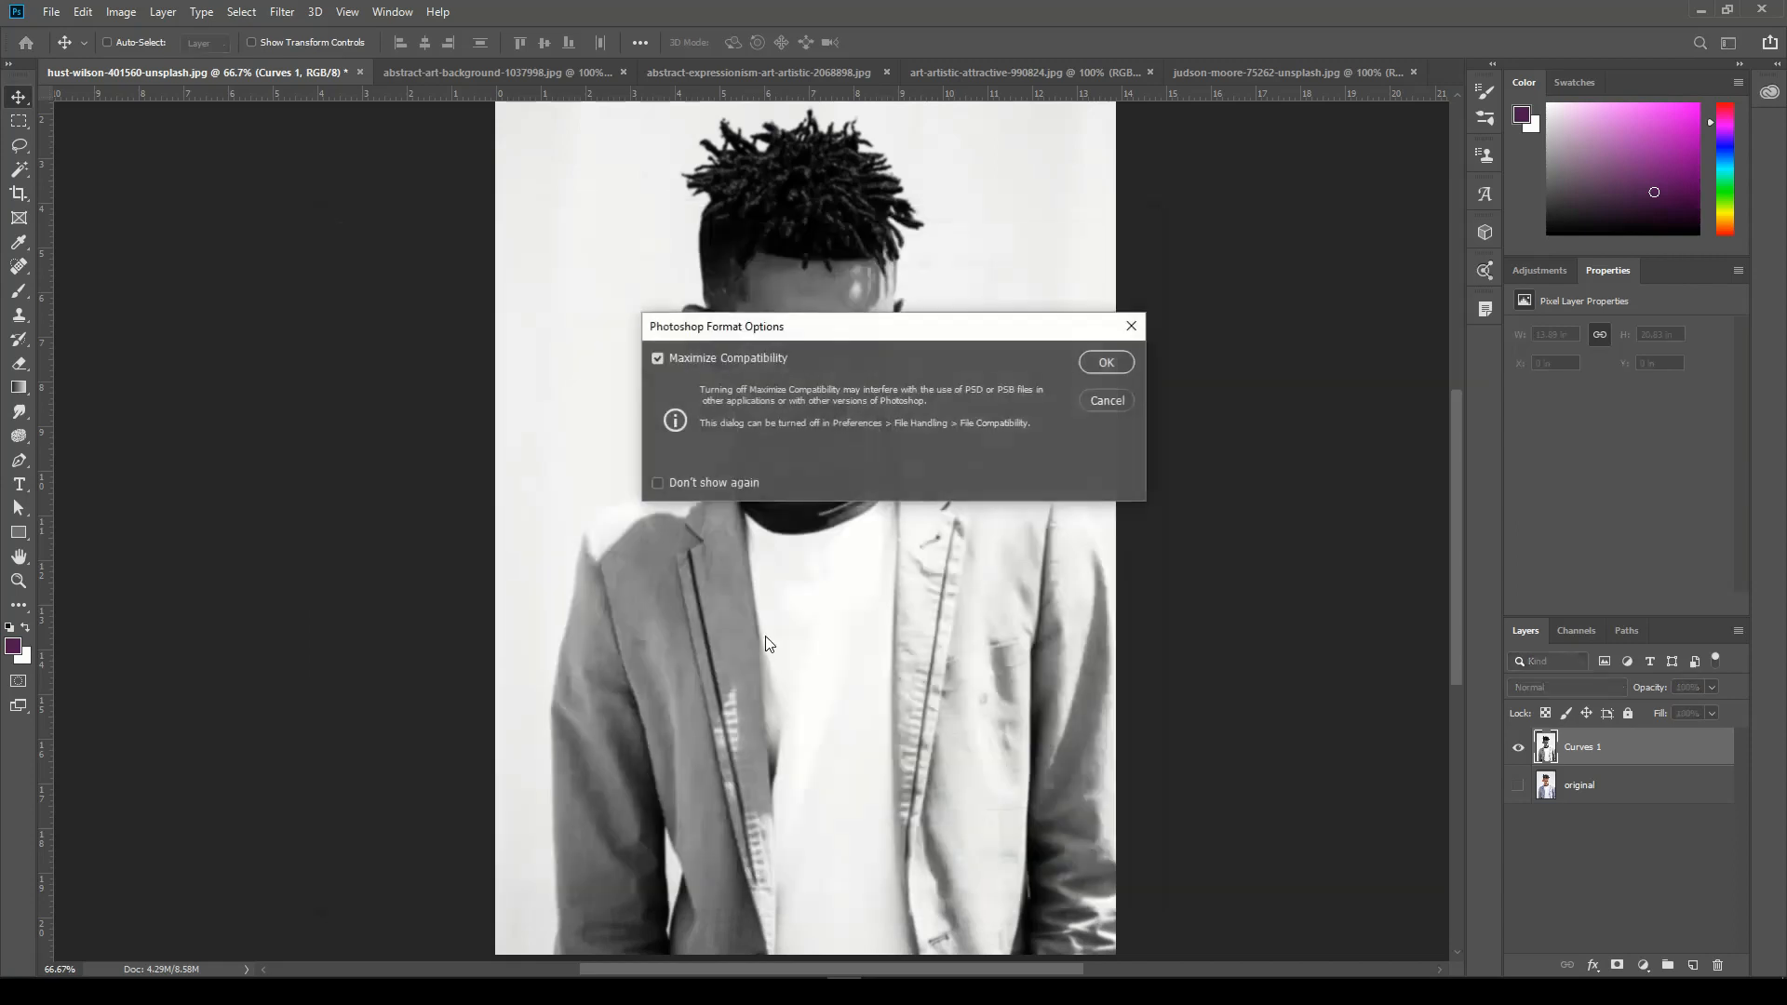
click(1107, 363)
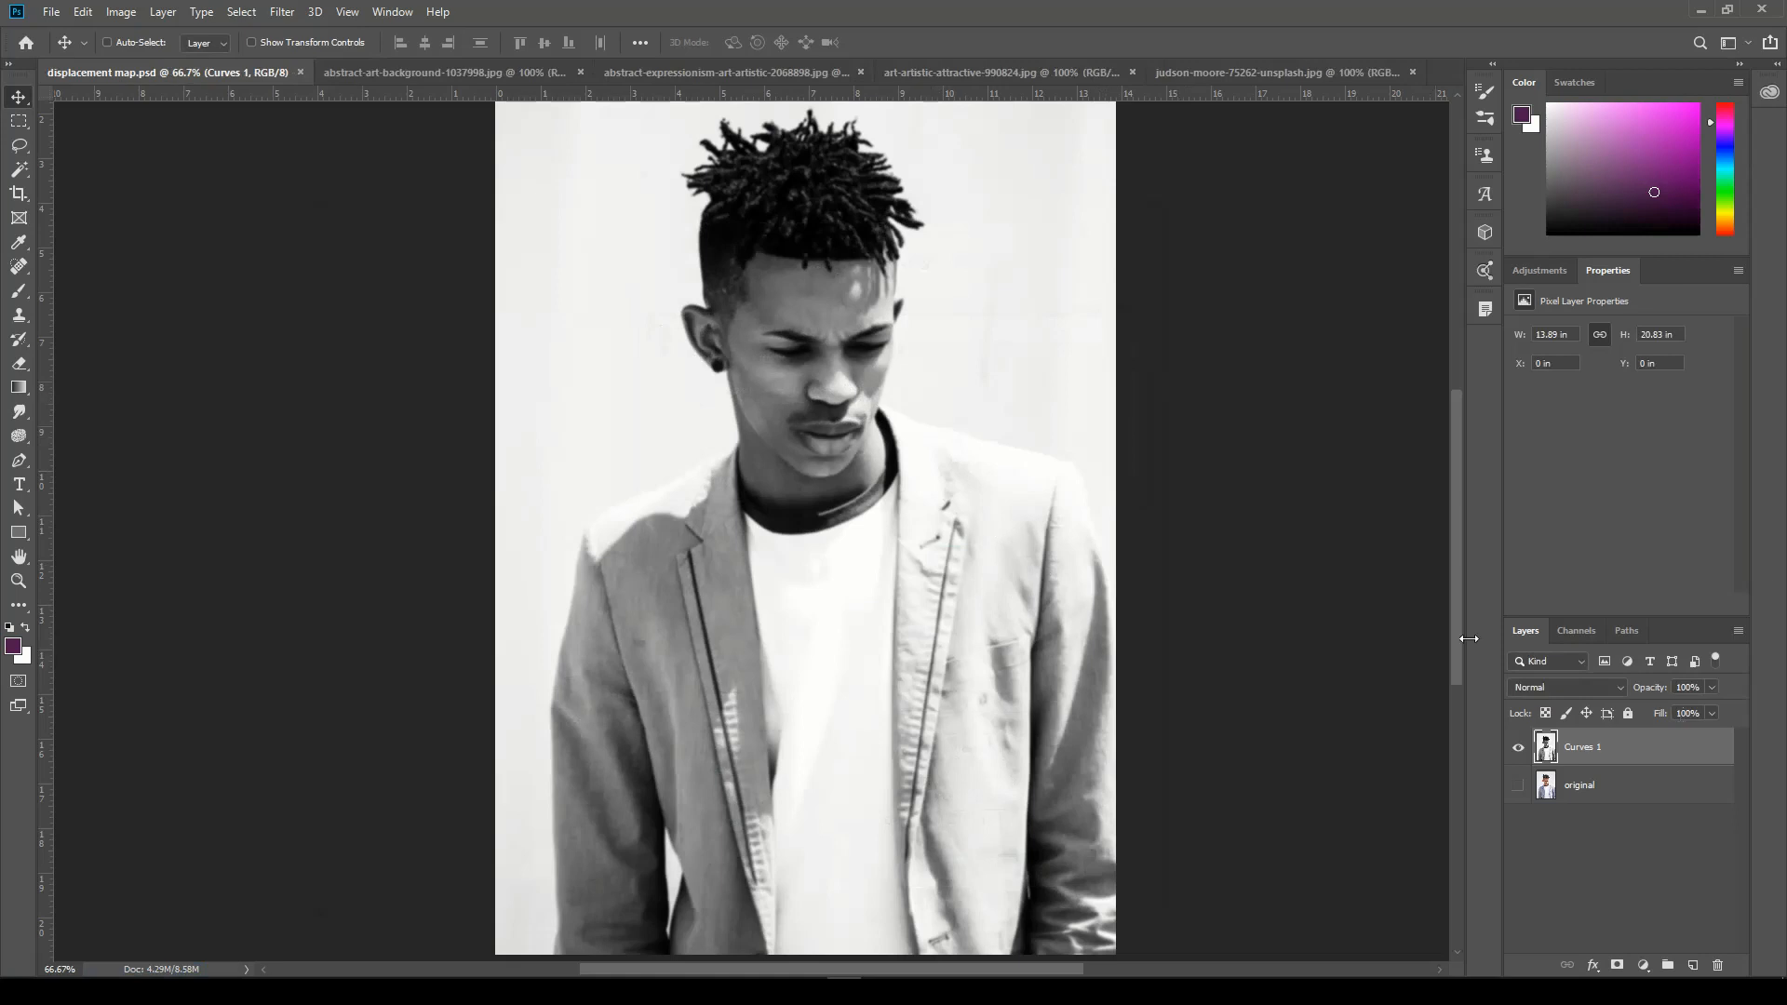
- Show the original layer and delete the blurred black-and-white Curves 1 layer
click(1520, 786)
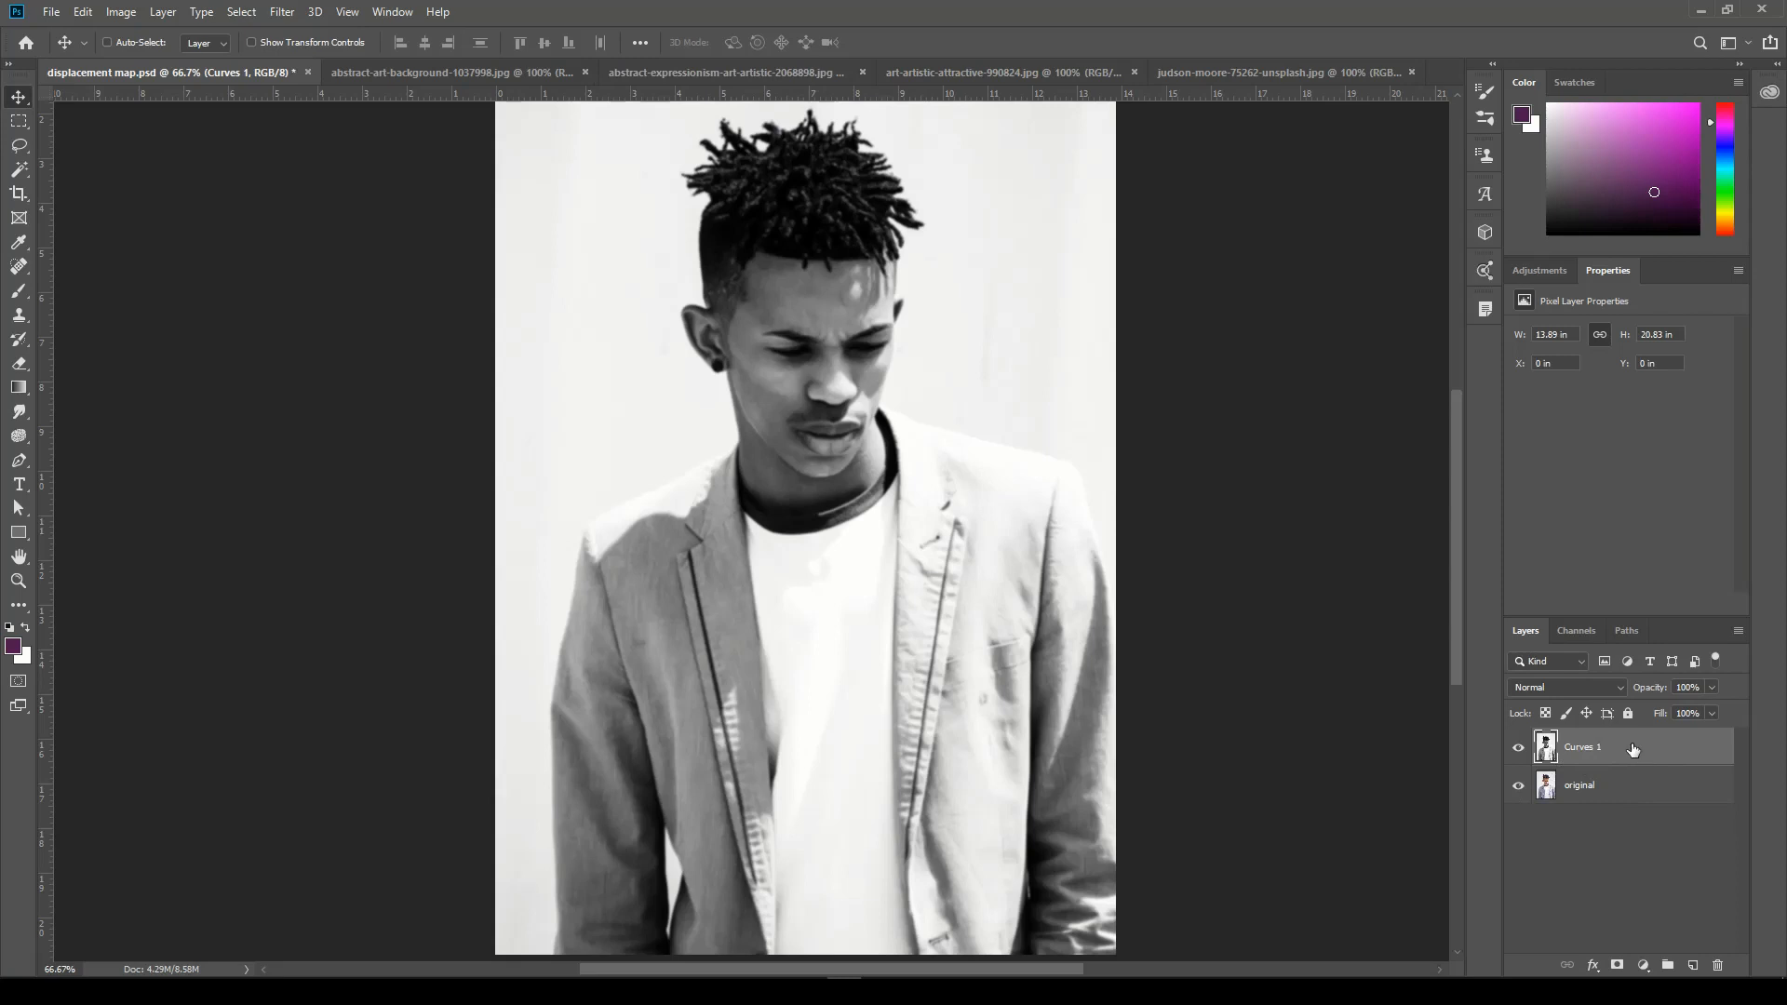
drag(1631, 744, 1720, 968)
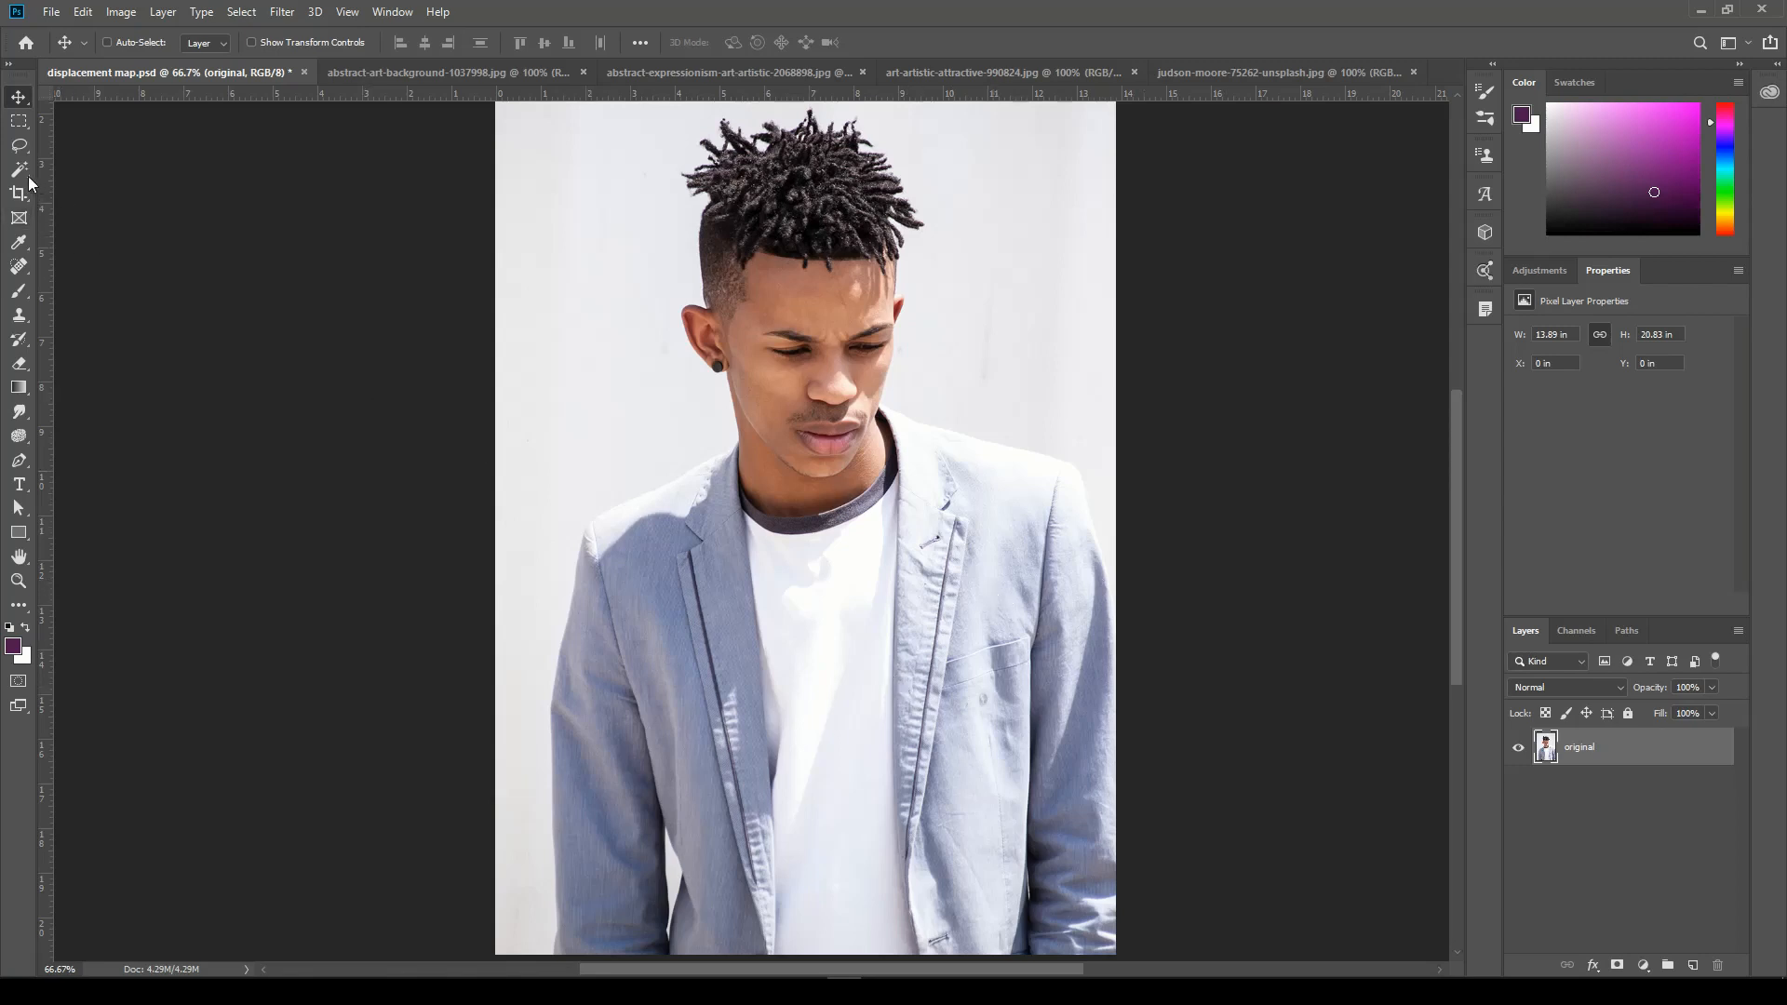
- Select both halves of the man's jacket, including the sleeves, using the Quick Selection tool with a brush size of 30
drag(21, 171, 97, 174)
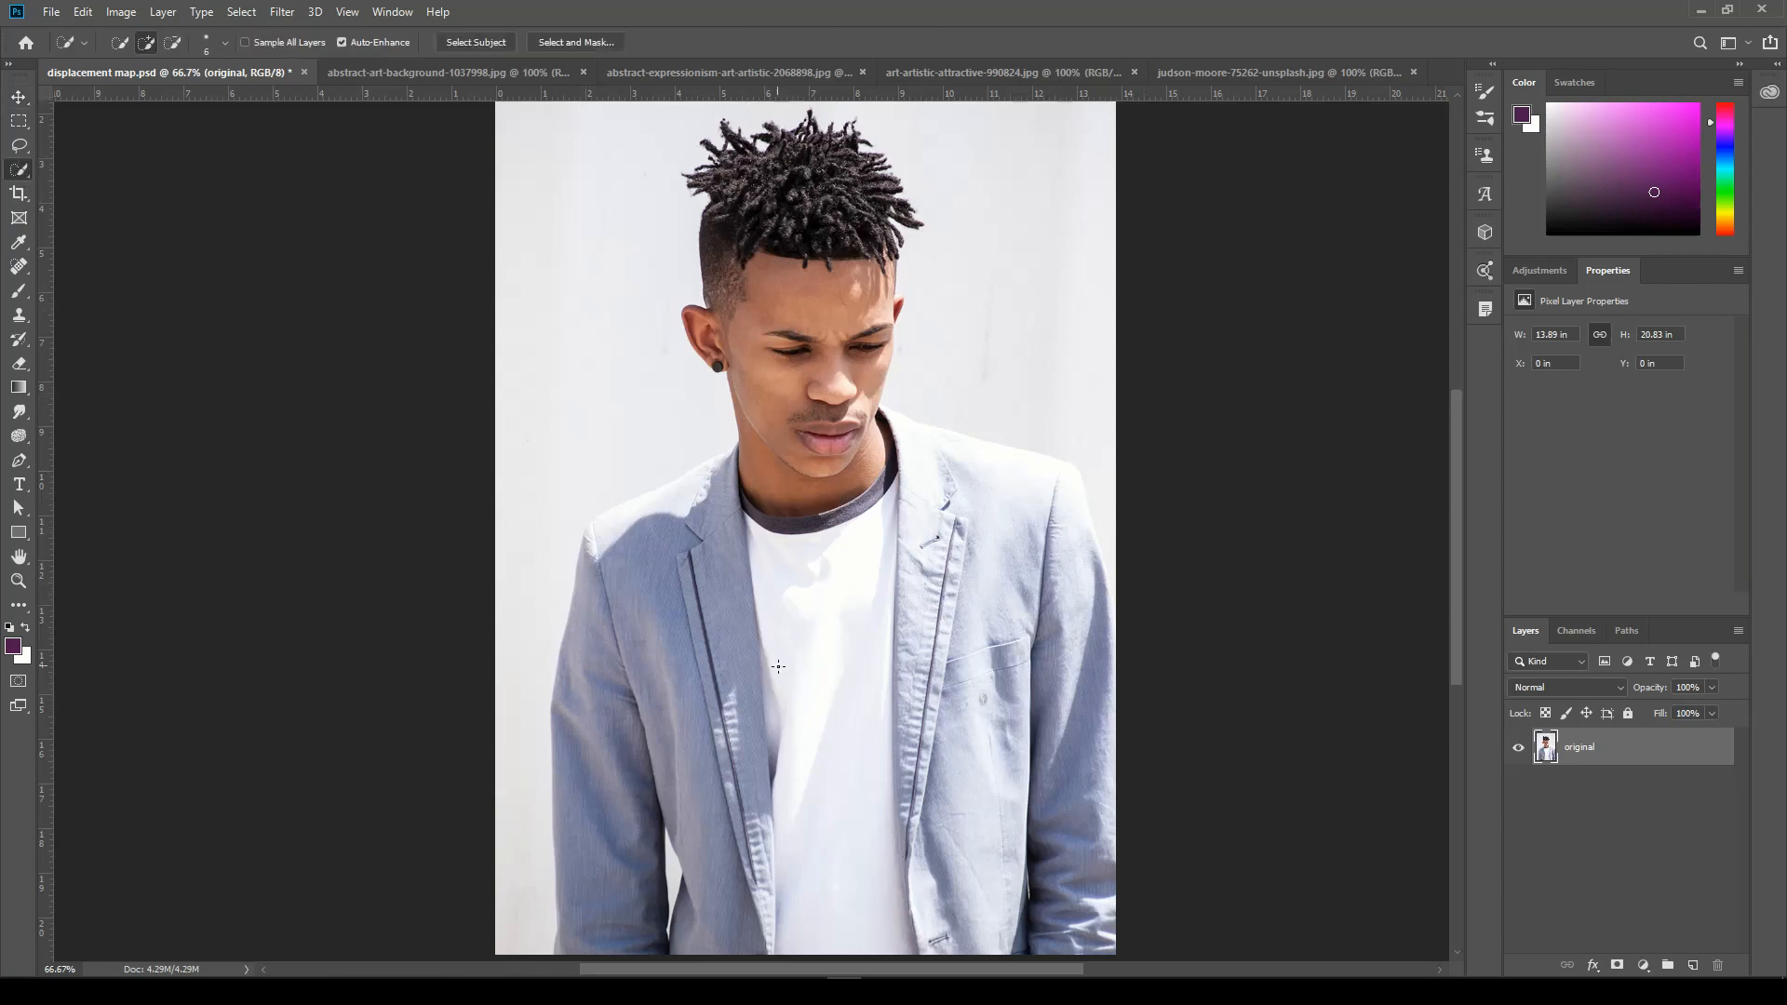
key(bracketright)
key(bracketright)
key(bracketright)
key(bracketright)
key(bracketright)
key(bracketright)
key(bracketright)
key(bracketright)
mouse_move(723, 465)
mouse_down()
mouse_move(603, 673)
mouse_move(603, 788)
mouse_move(673, 719)
mouse_move(705, 526)
mouse_move(709, 737)
mouse_move(741, 900)
mouse_move(755, 837)
mouse_move(765, 938)
mouse_move(802, 972)
mouse_up()
mouse_move(931, 496)
mouse_down()
mouse_move(917, 428)
mouse_move(1067, 617)
mouse_move(1082, 893)
mouse_move(1009, 877)
mouse_move(953, 659)
mouse_move(964, 933)
mouse_move(1107, 758)
mouse_up()
click(647, 506)
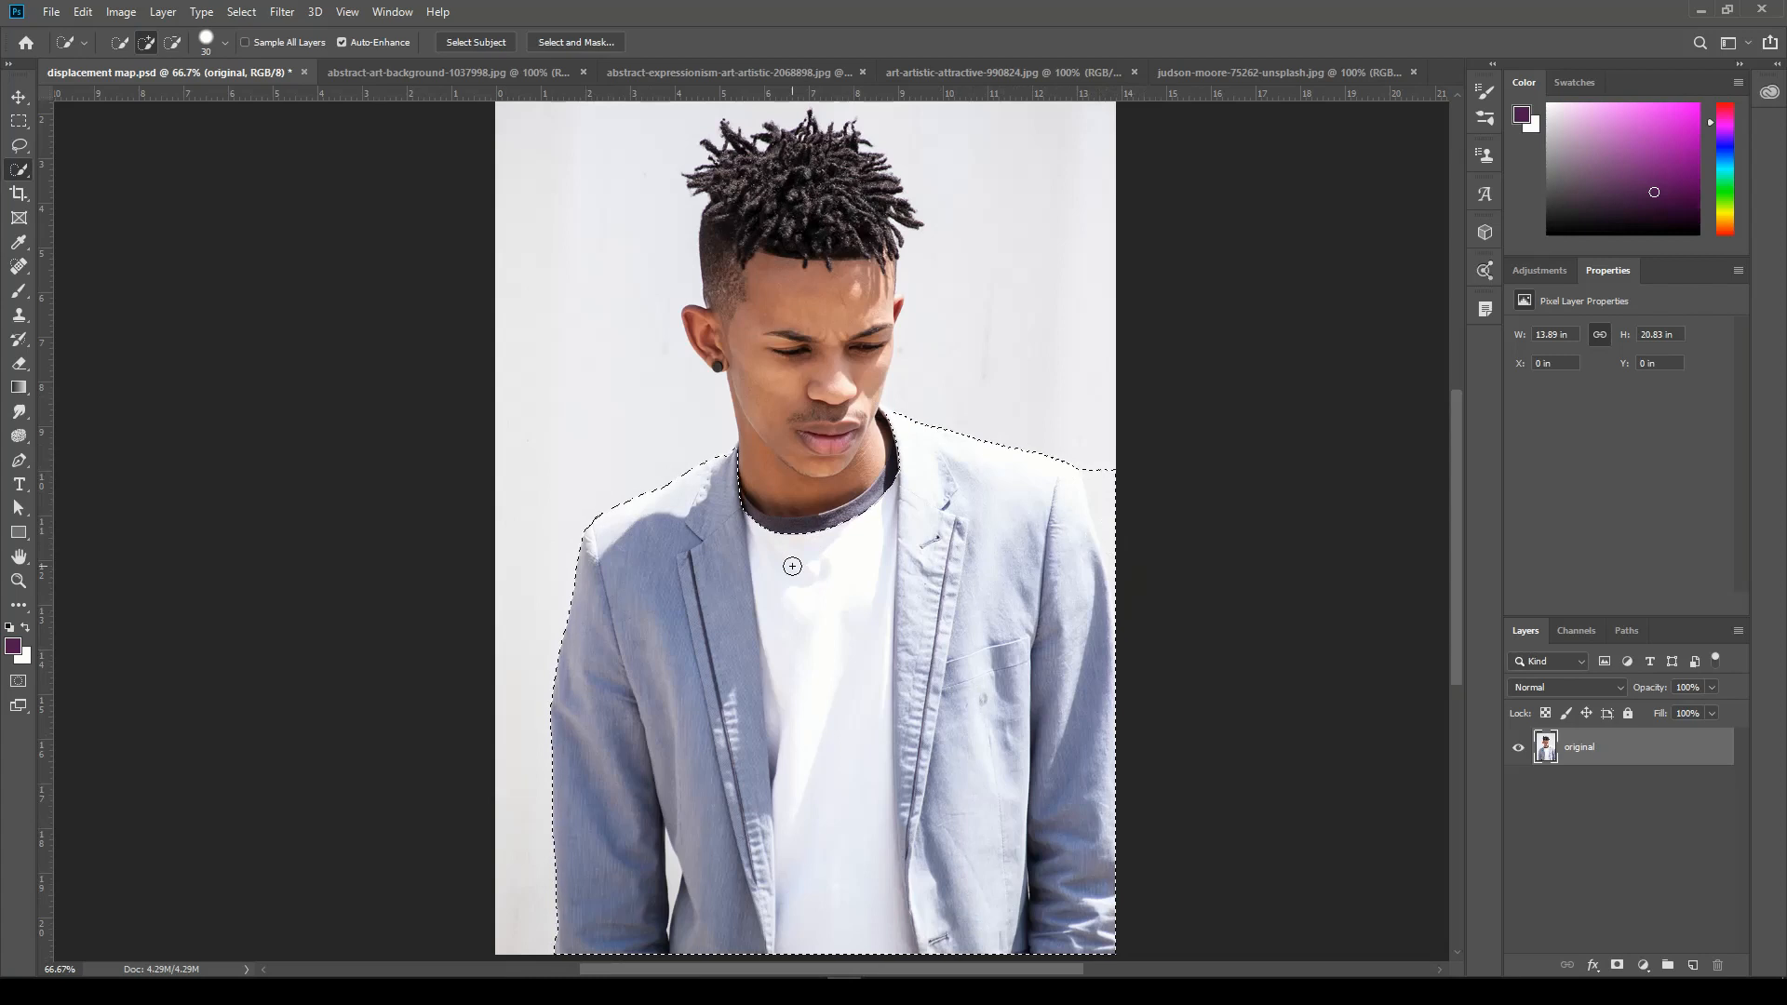
- Subtract the stray background beside the shoulder and sleeve on the picture's right side from the jacket selection
click(180, 44)
click(146, 42)
key(alt)
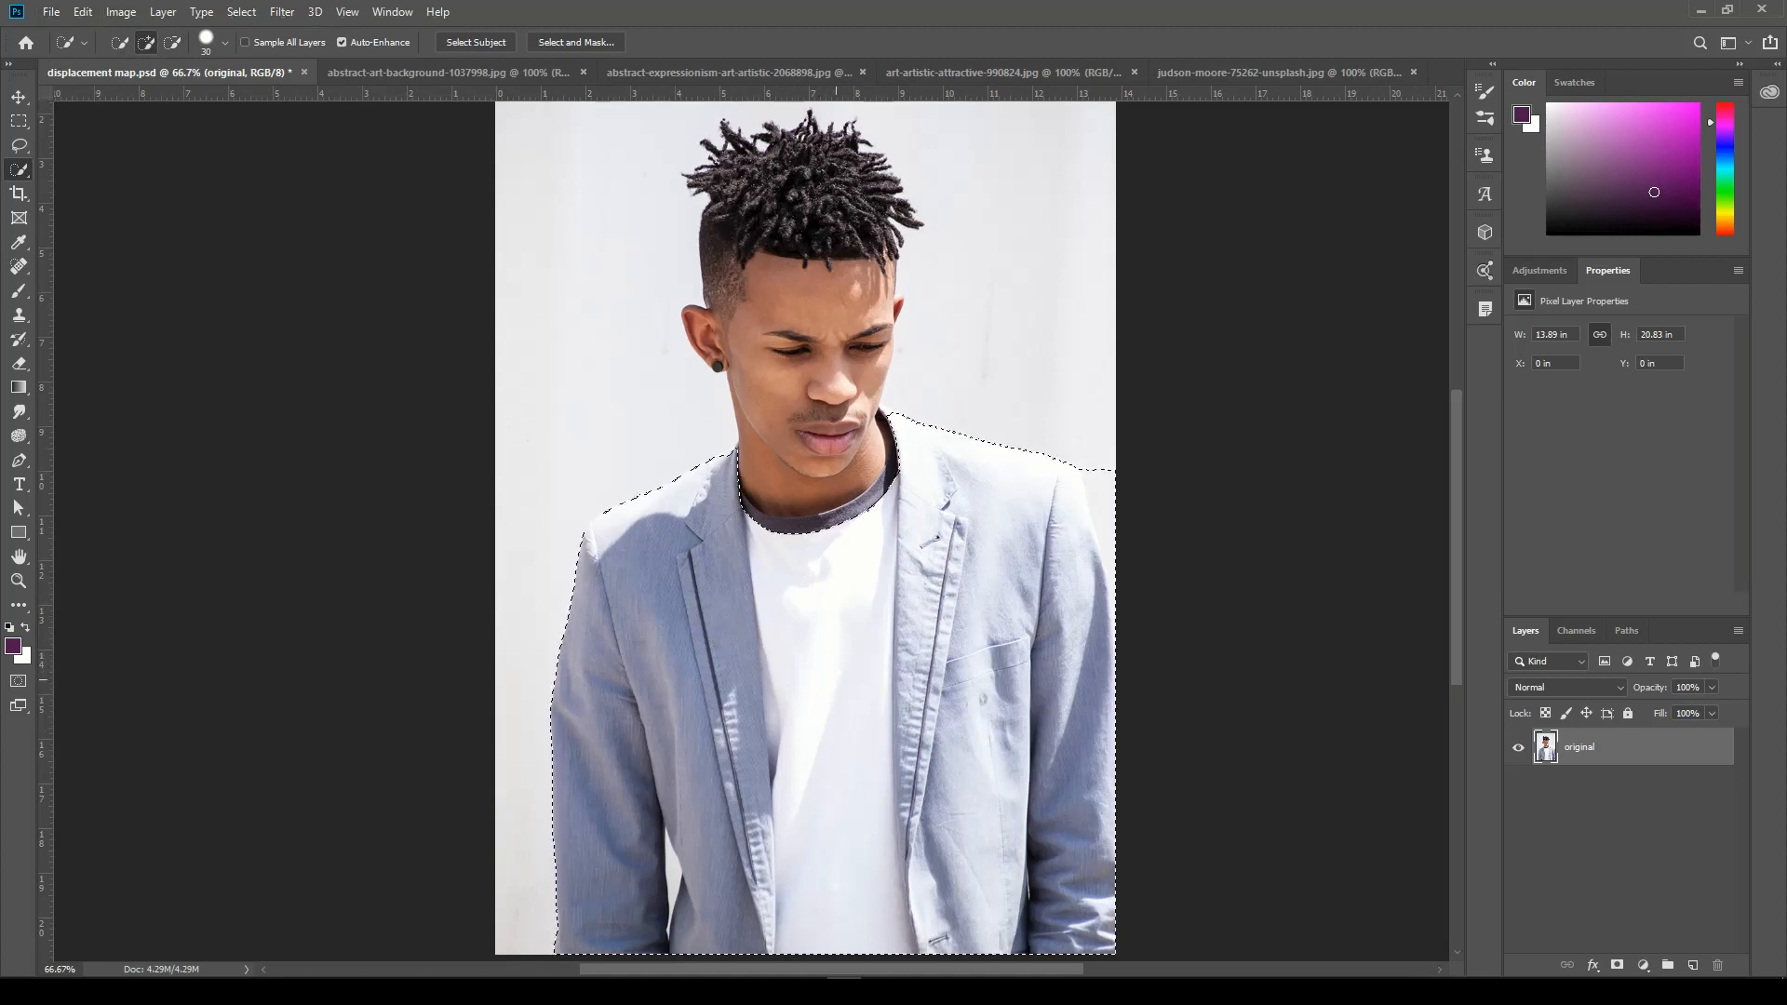
key(alt)
key(alt)
key(alt)
drag(1122, 554, 1126, 590)
- Refine the jacket selection along the front edges where the jacket meets the white T-shirt
key(ctrl+plus)
mouse_move(1084, 784)
mouse_down()
mouse_move(1082, 438)
mouse_move(1077, 531)
mouse_up()
mouse_move(874, 934)
mouse_down()
mouse_move(833, 250)
mouse_move(788, 266)
mouse_move(747, 239)
mouse_move(829, 276)
mouse_move(894, 273)
mouse_move(952, 206)
mouse_up()
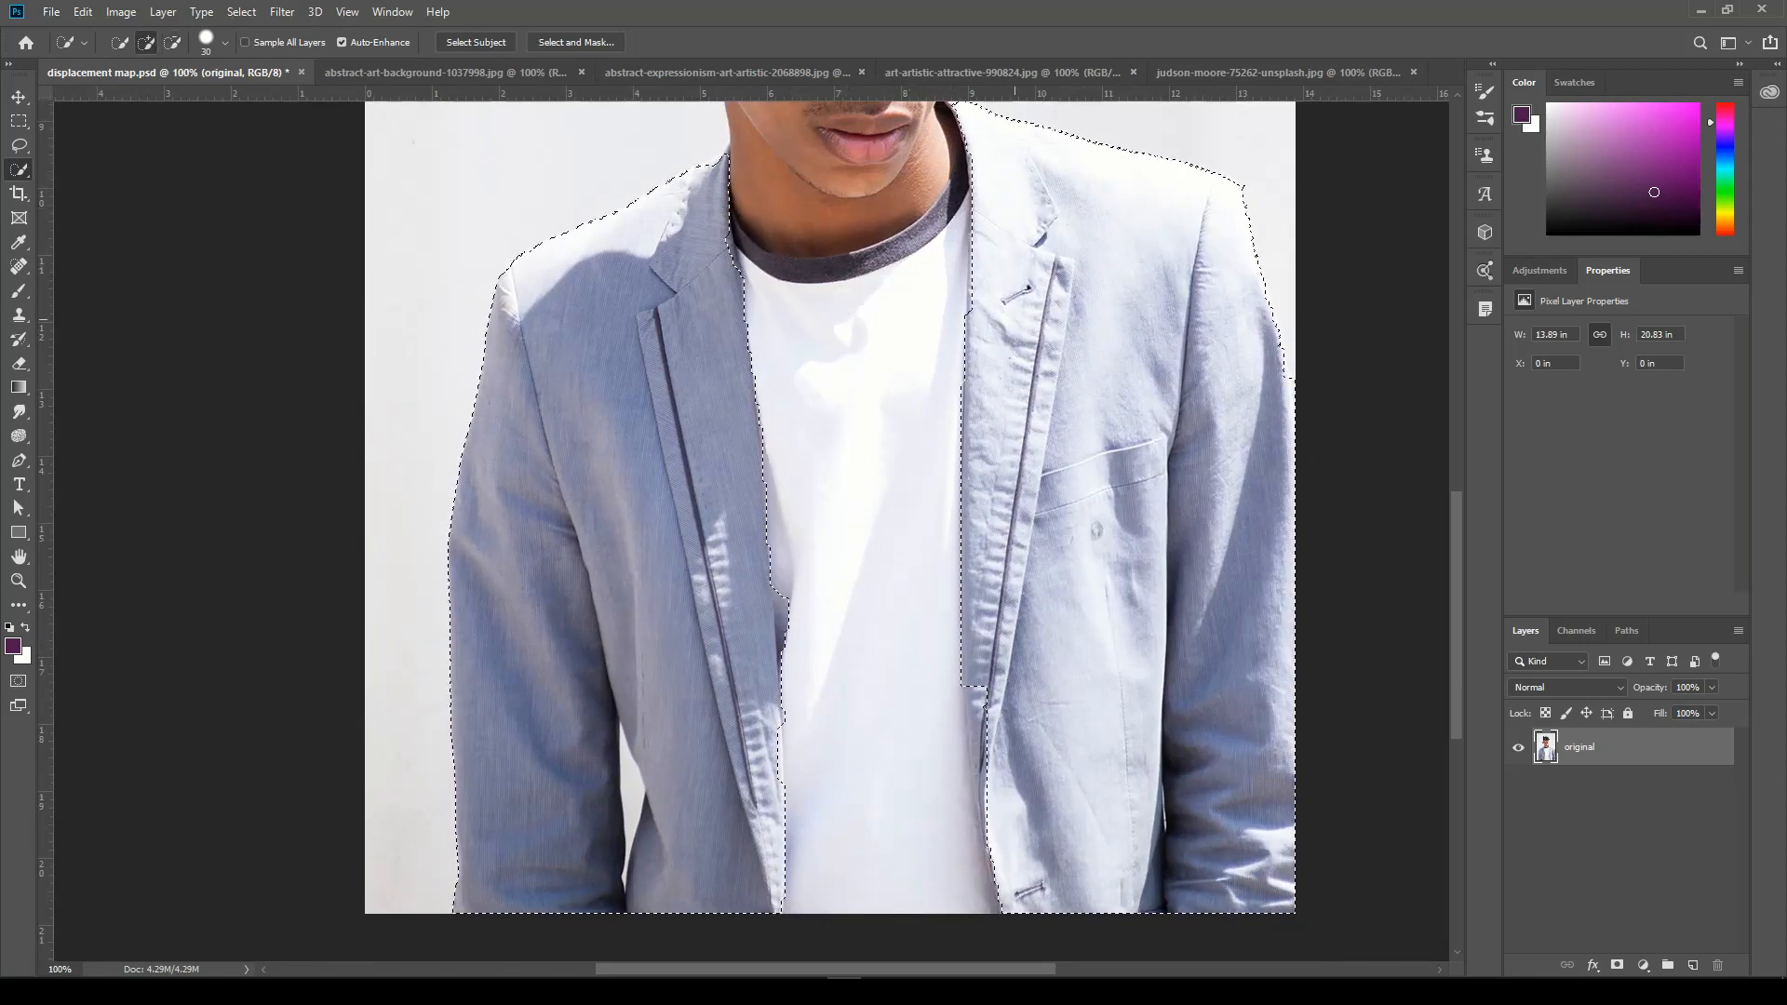
mouse_move(977, 707)
mouse_down()
mouse_move(984, 690)
mouse_move(1012, 900)
mouse_up()
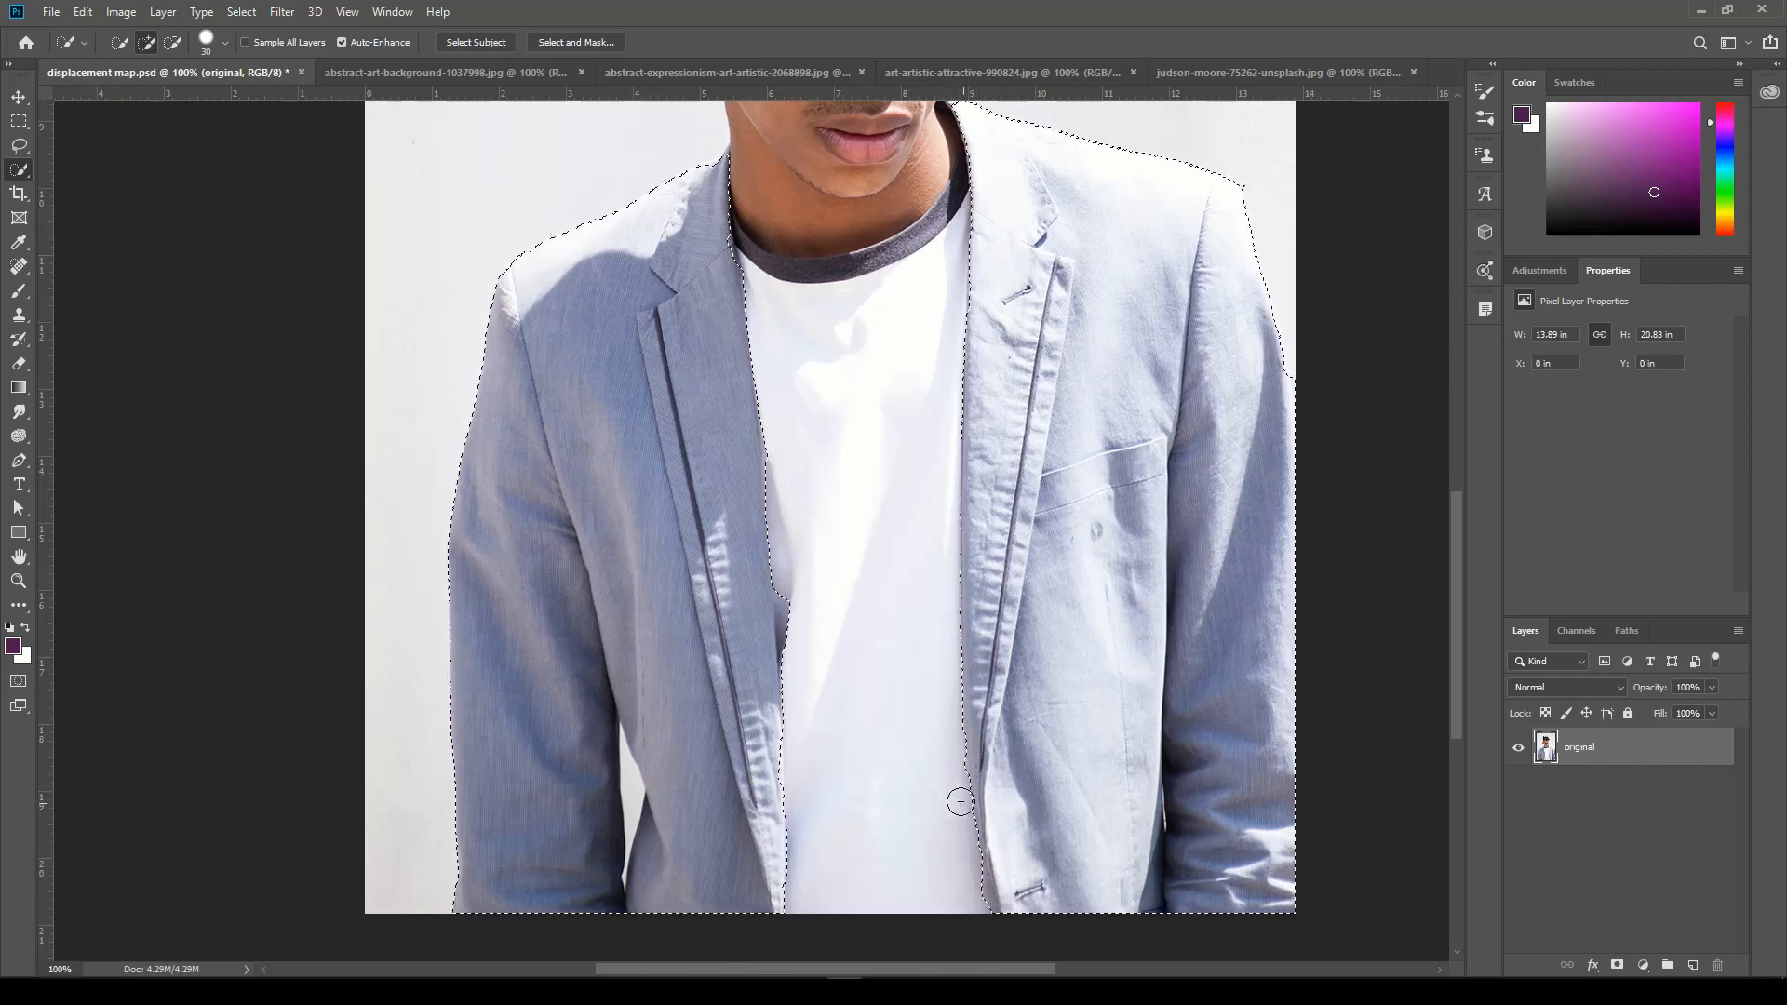
key(alt)
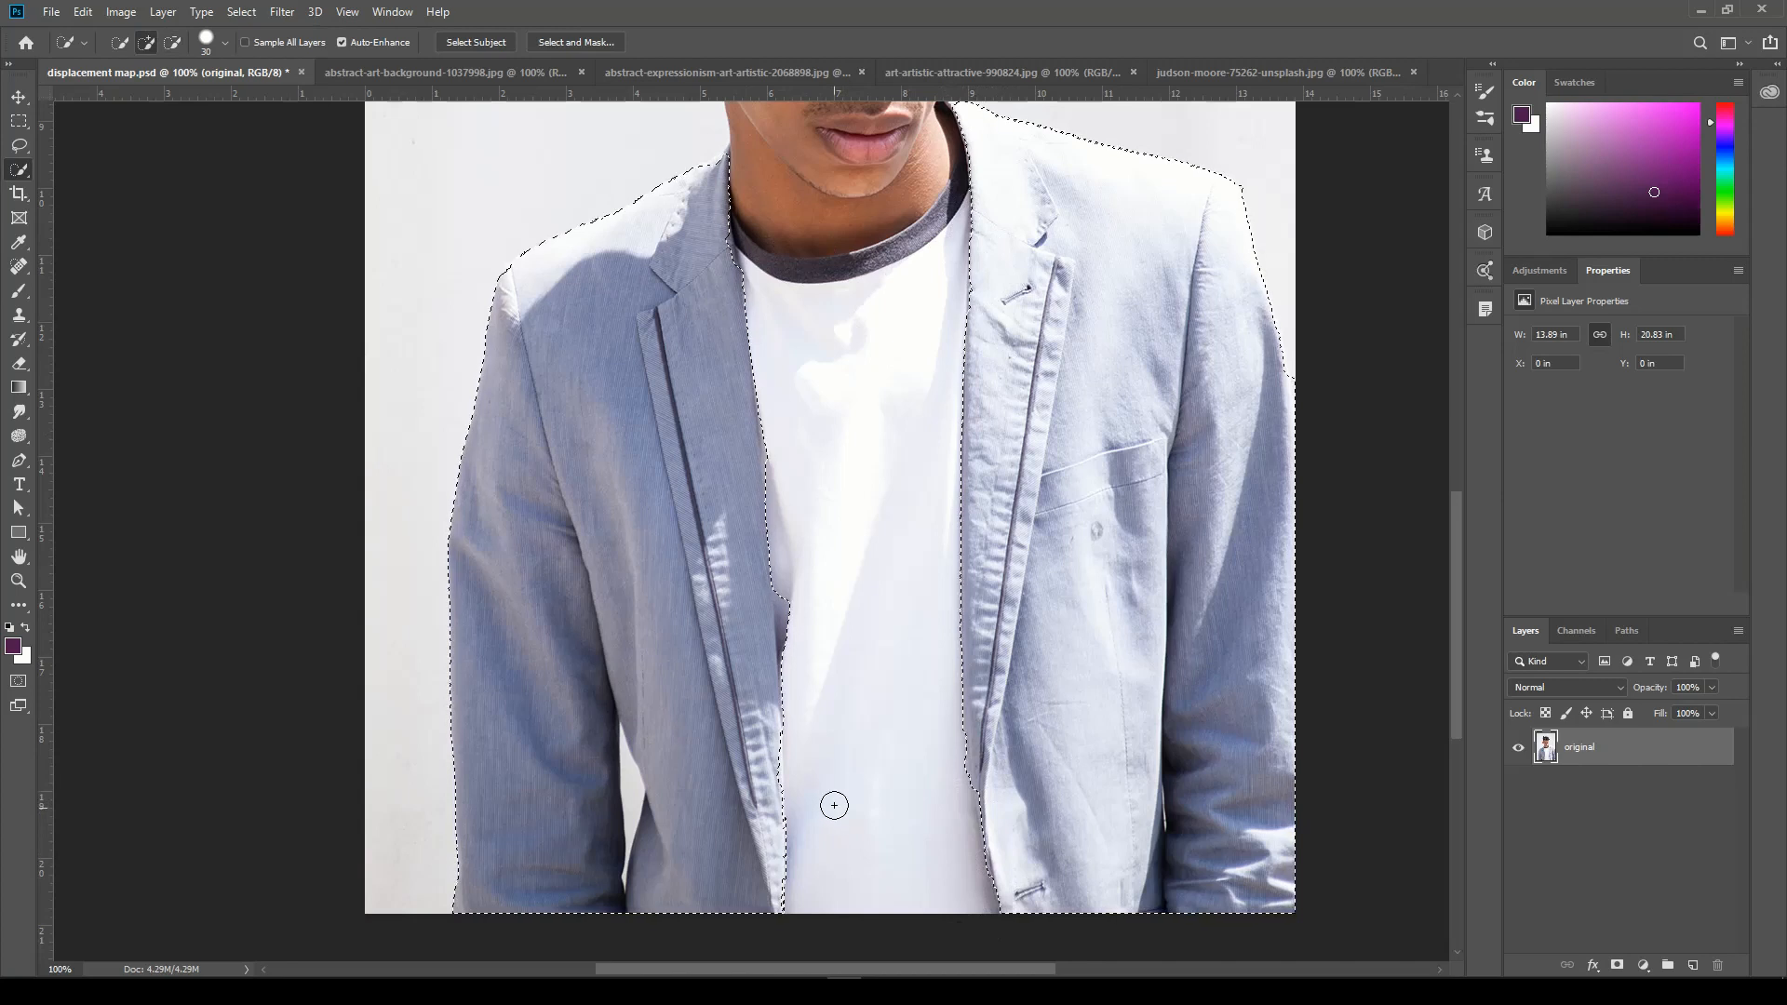
key(alt)
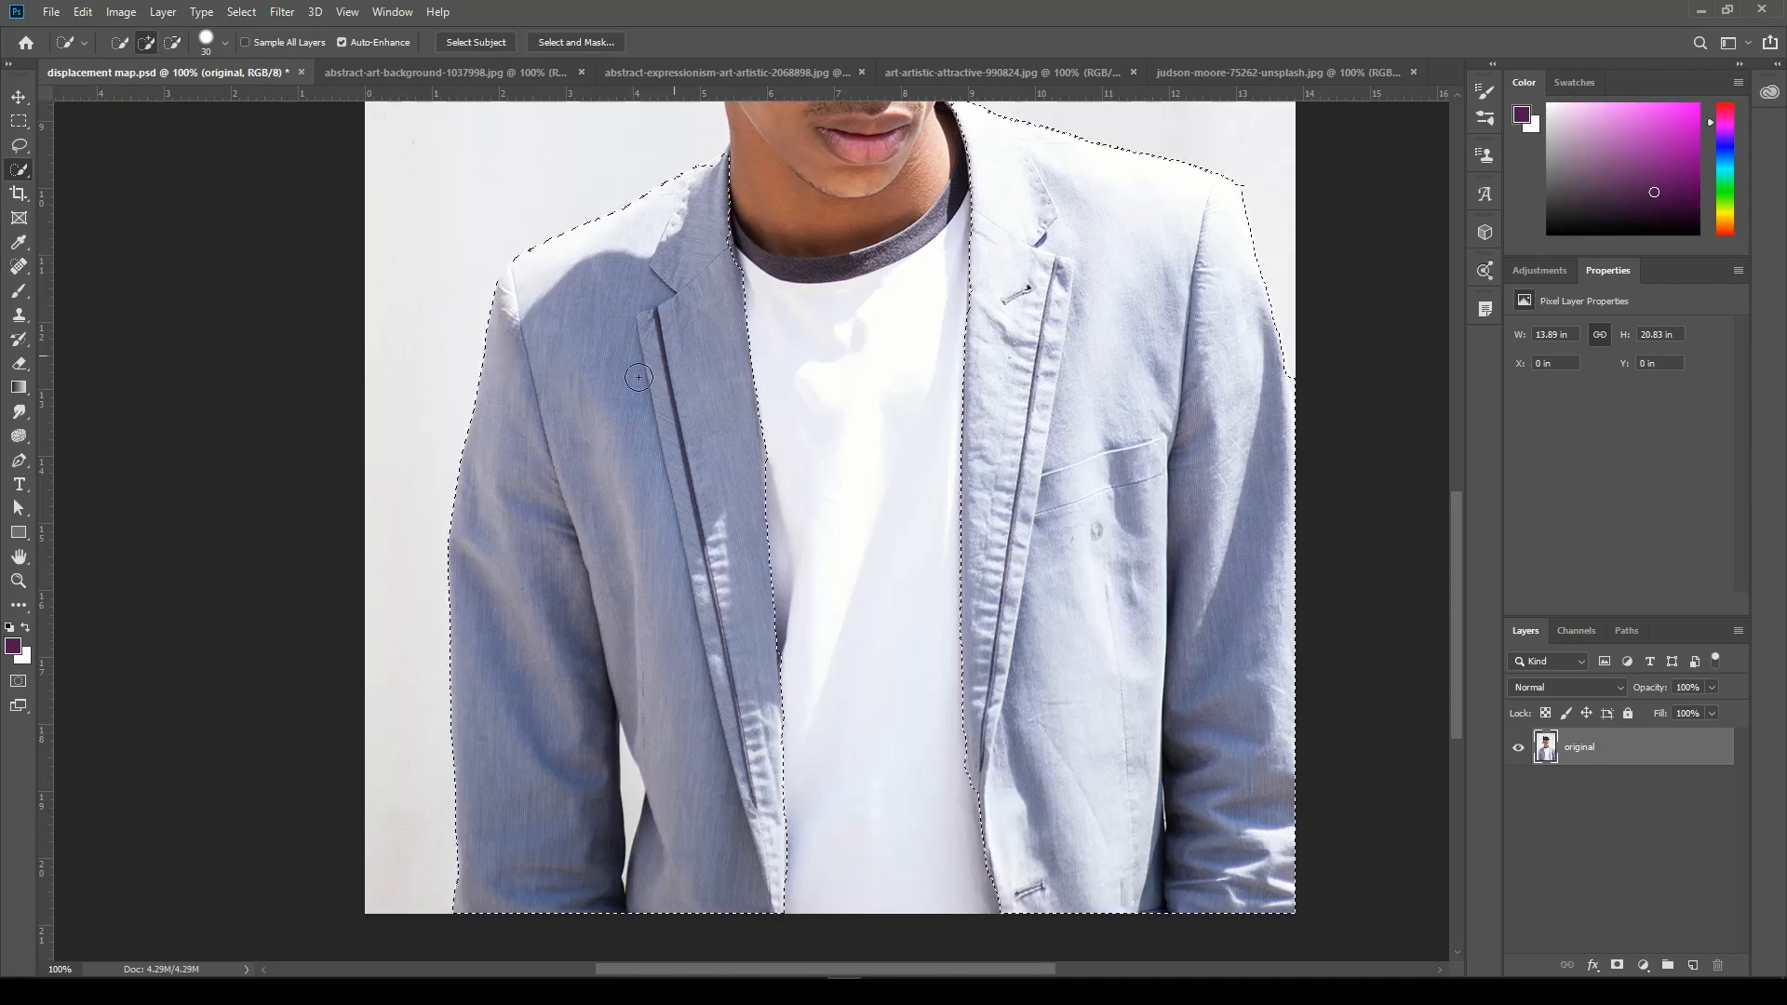
key(alt)
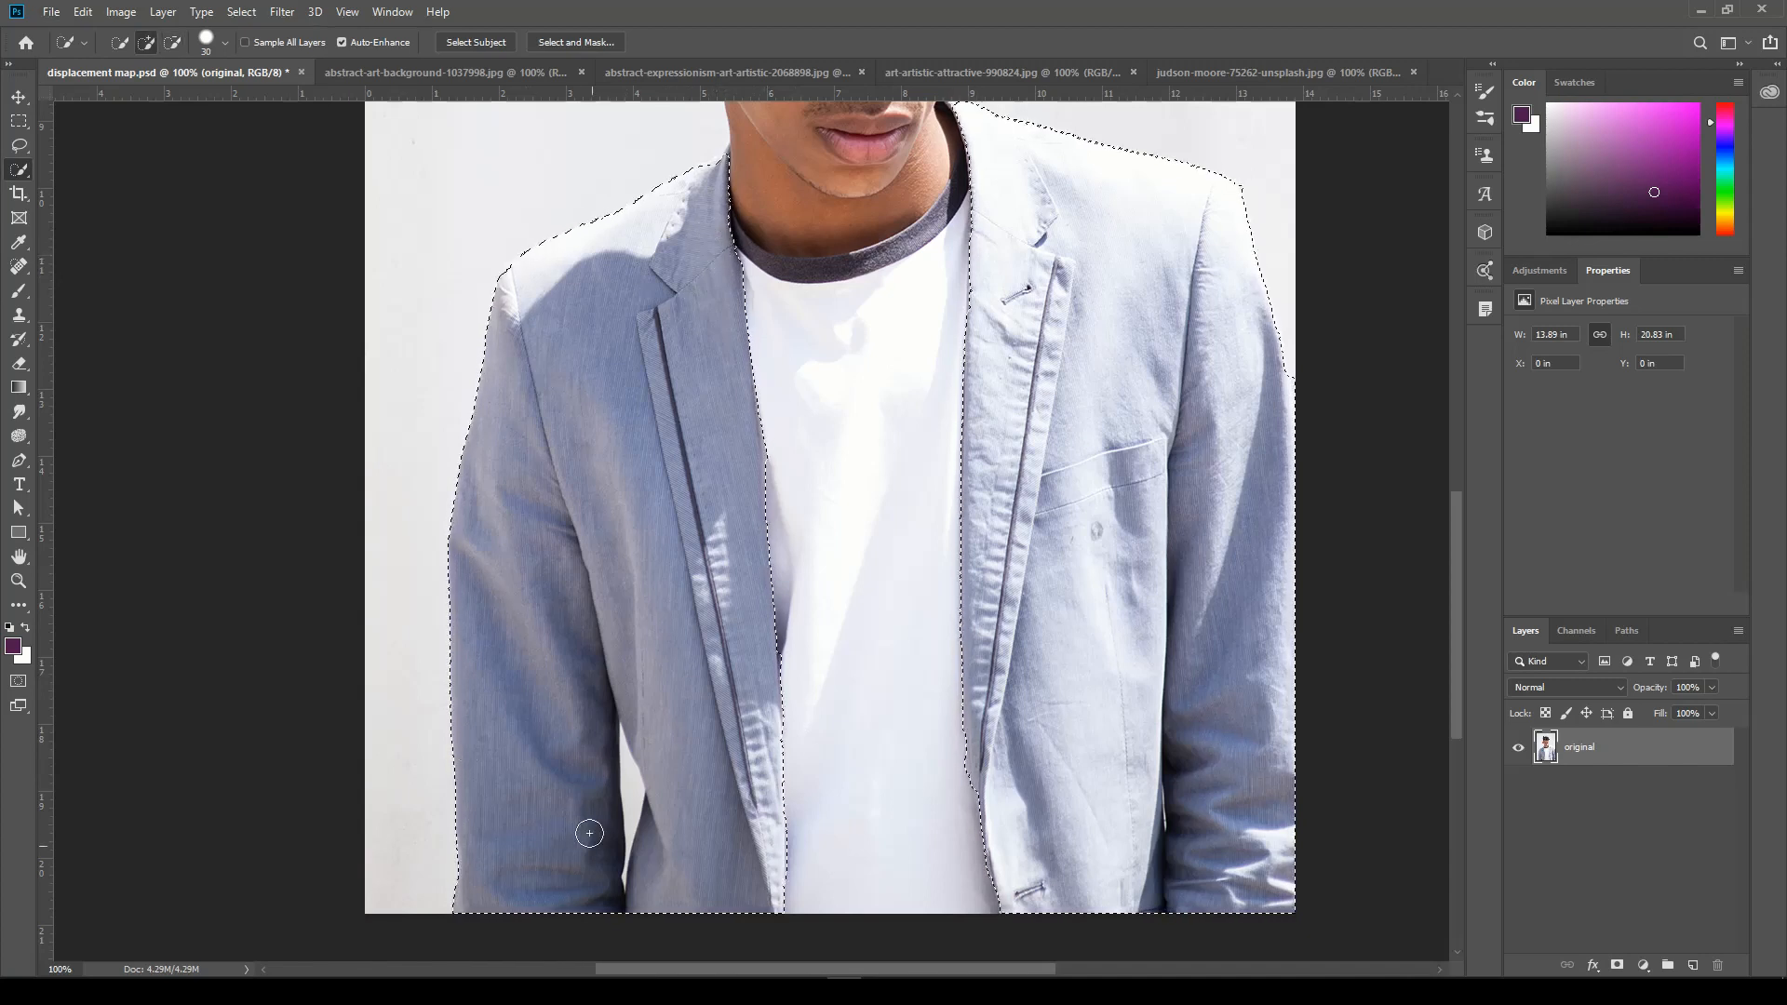
- Refine the jacket selection around both sides of the collar and neck with a brush size of 7
key(space)
mouse_move(827, 299)
mouse_down()
mouse_move(756, 783)
mouse_move(762, 717)
mouse_up()
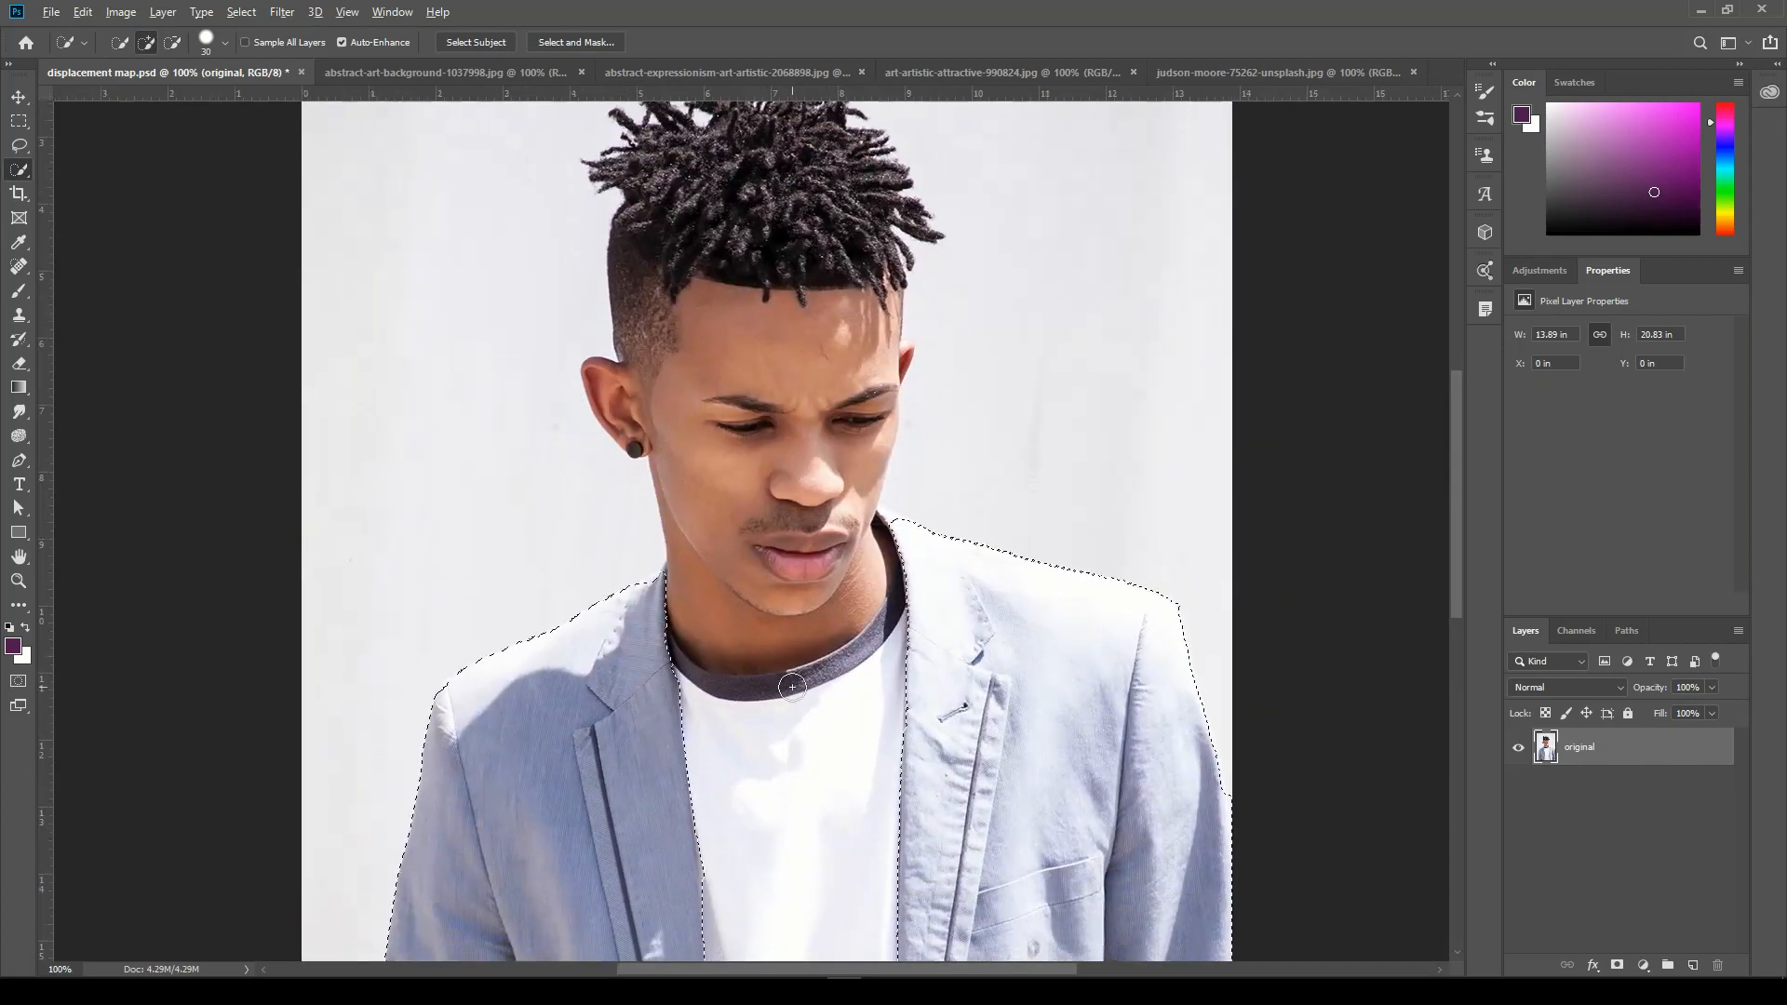
key(ctrl+plus)
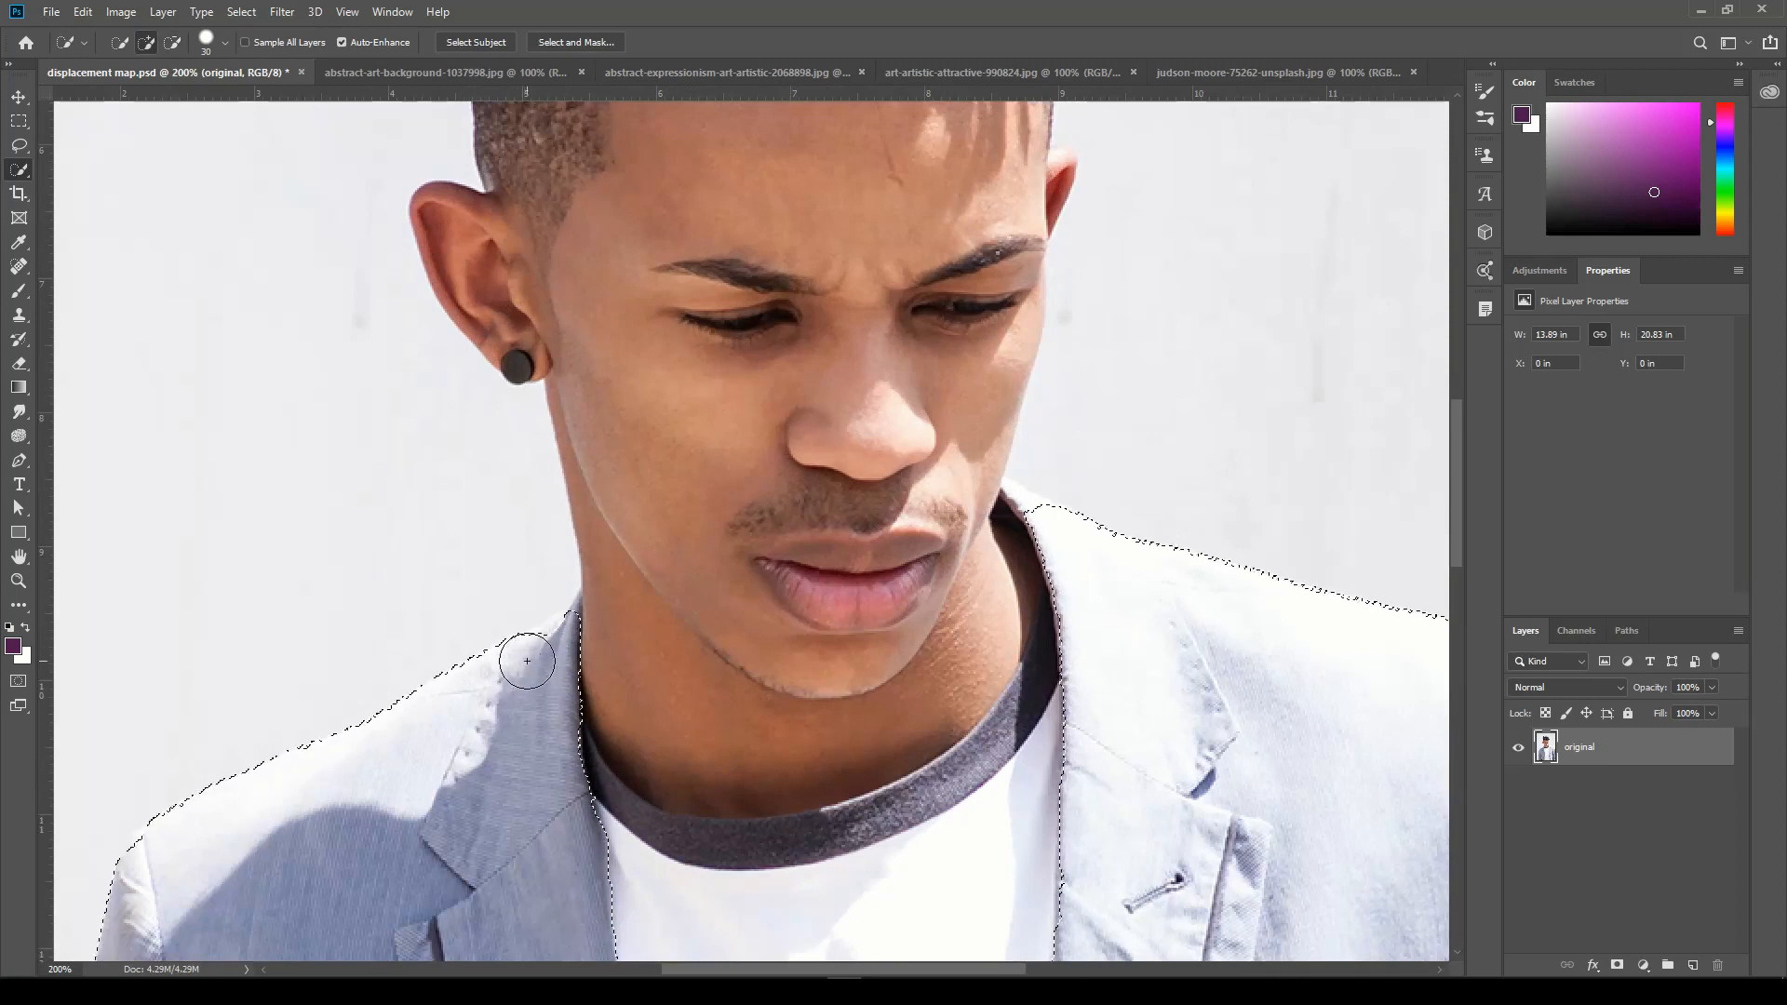
key(bracketleft)
key(bracketleft)
key(bracketleft)
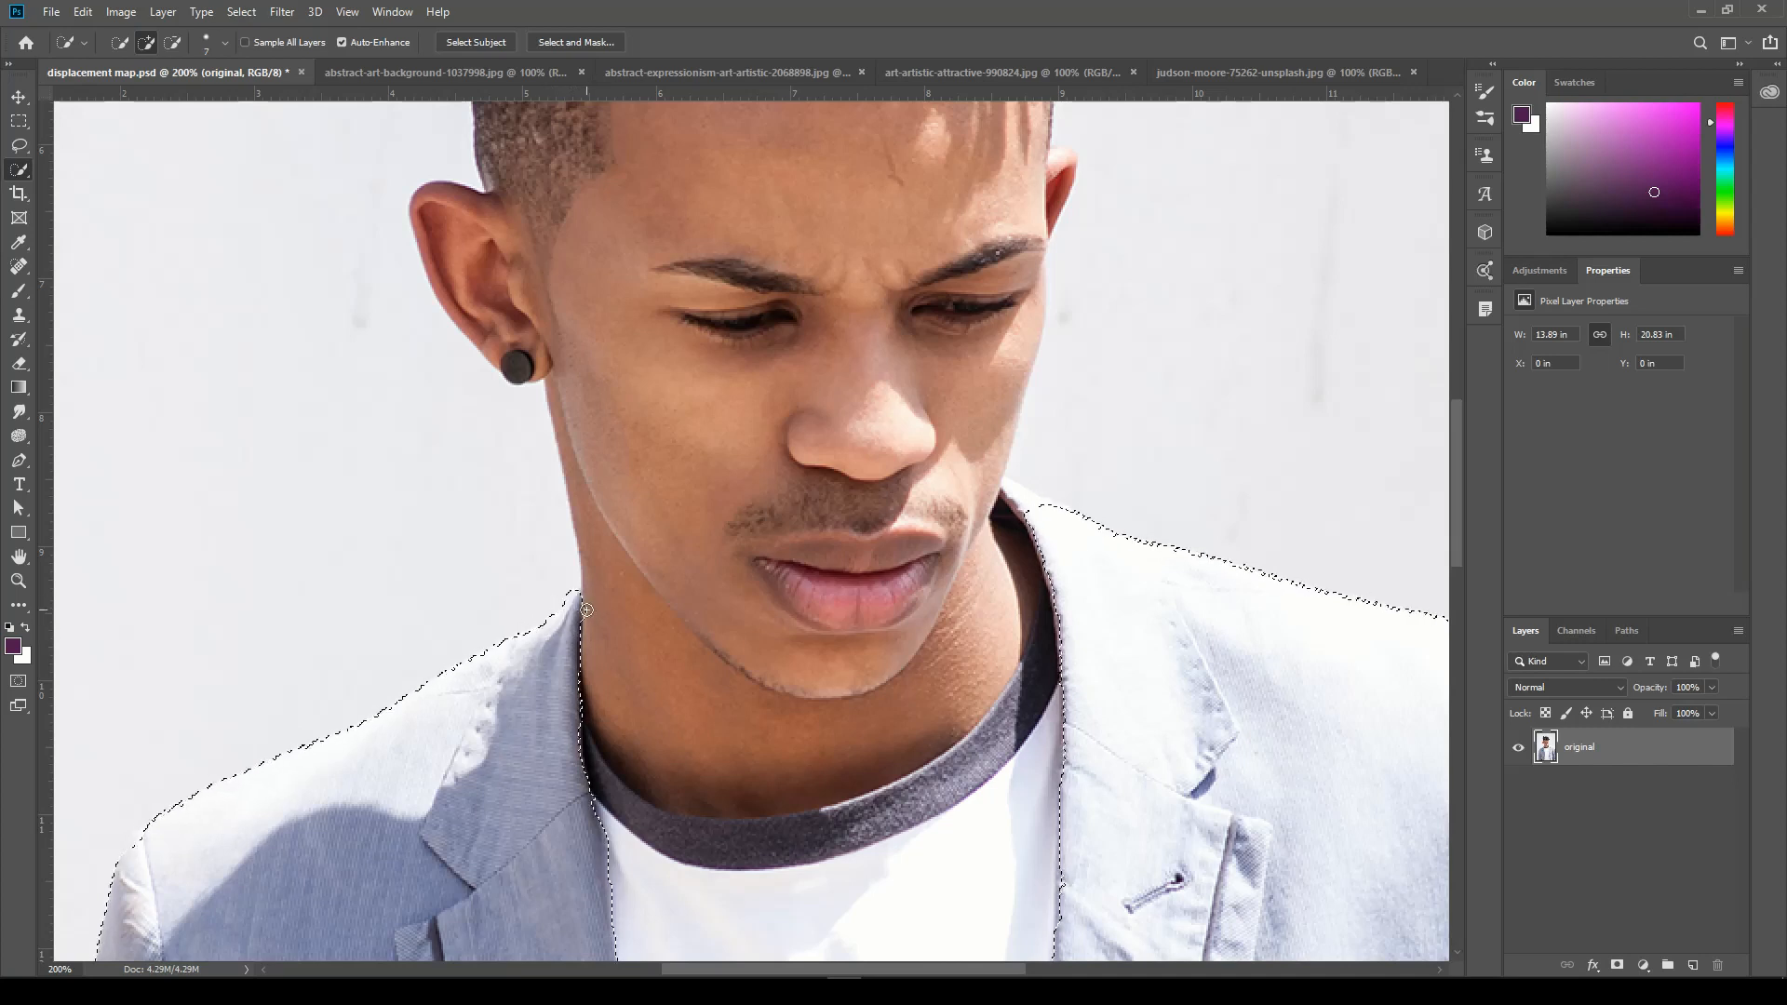
key(alt)
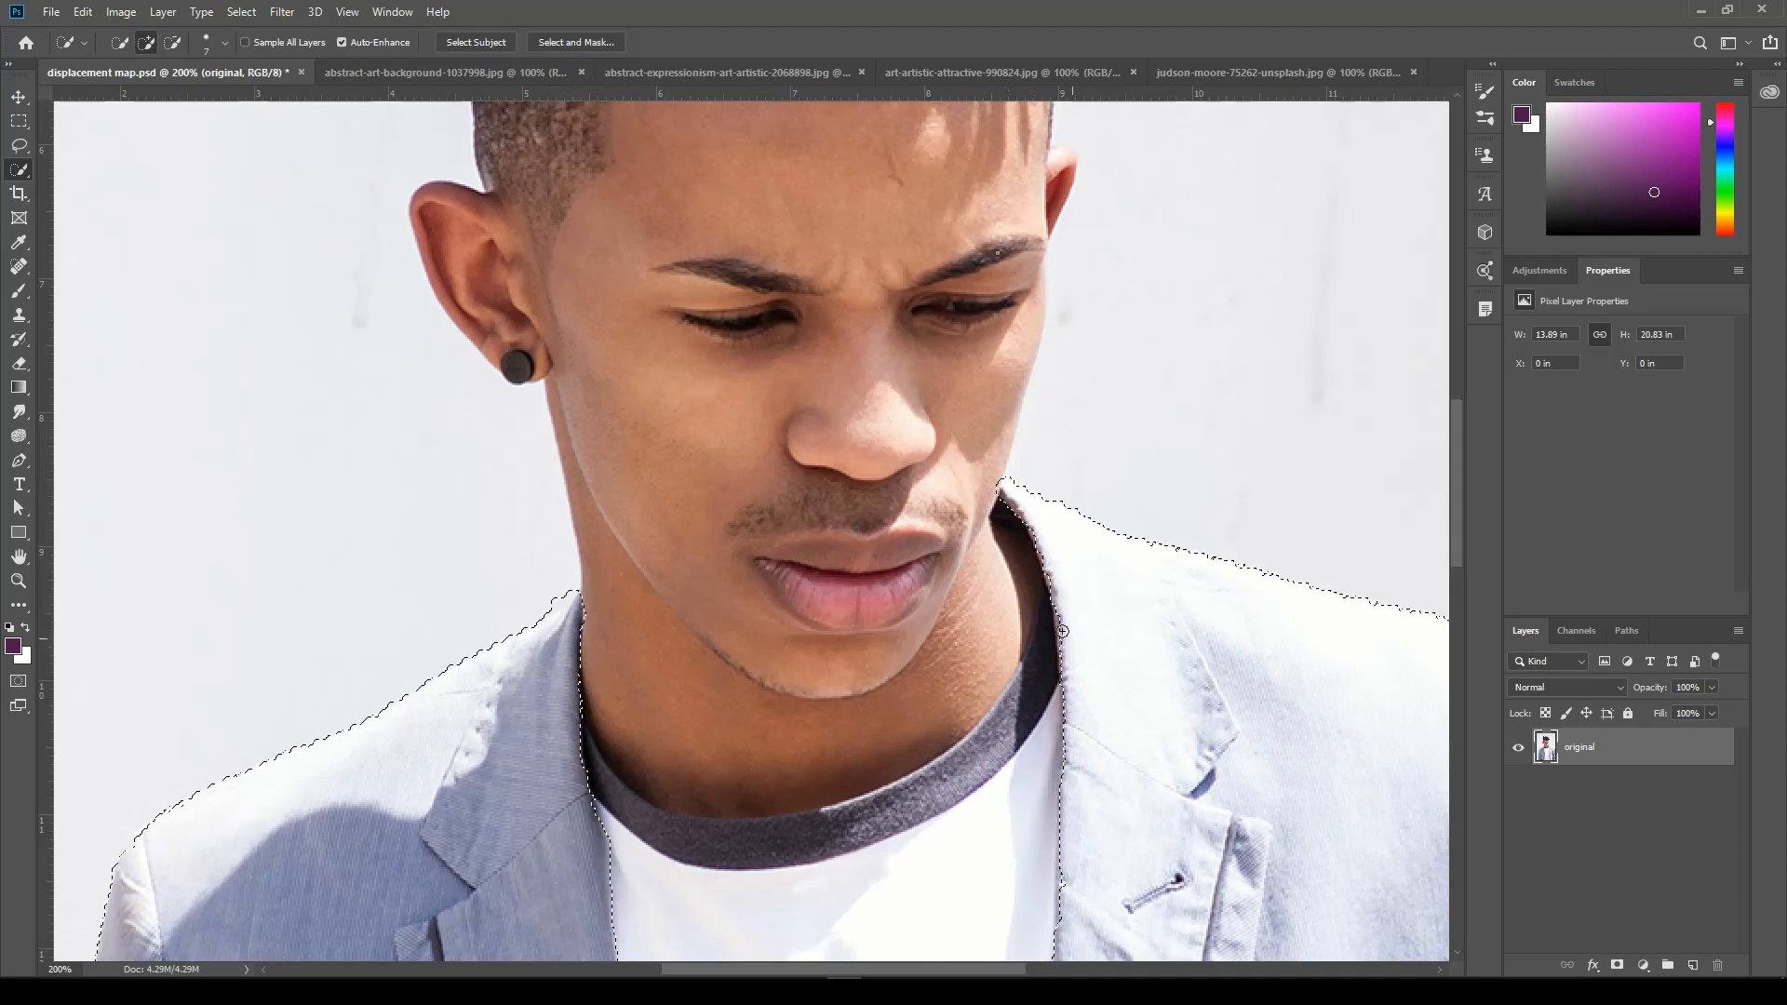
key(alt)
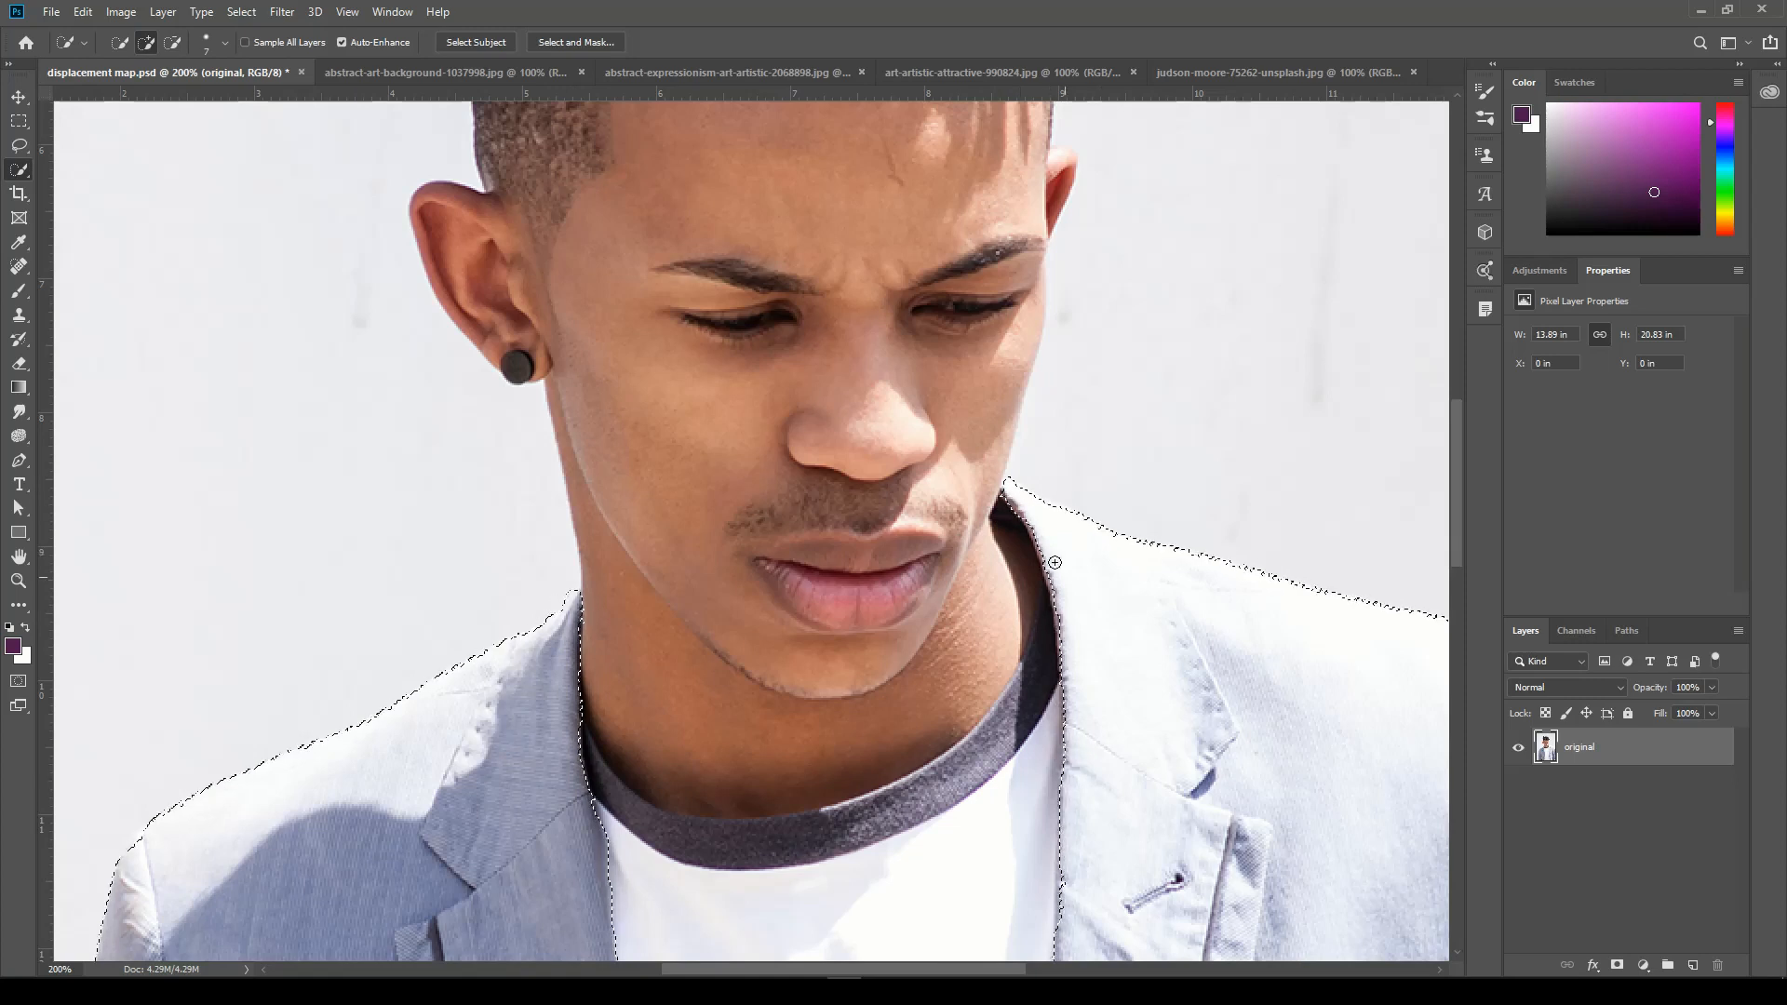
- Clean up the selection along the lapels and lower front edges so it follows the jacket and excludes the T-shirt
drag(637, 865, 765, 411)
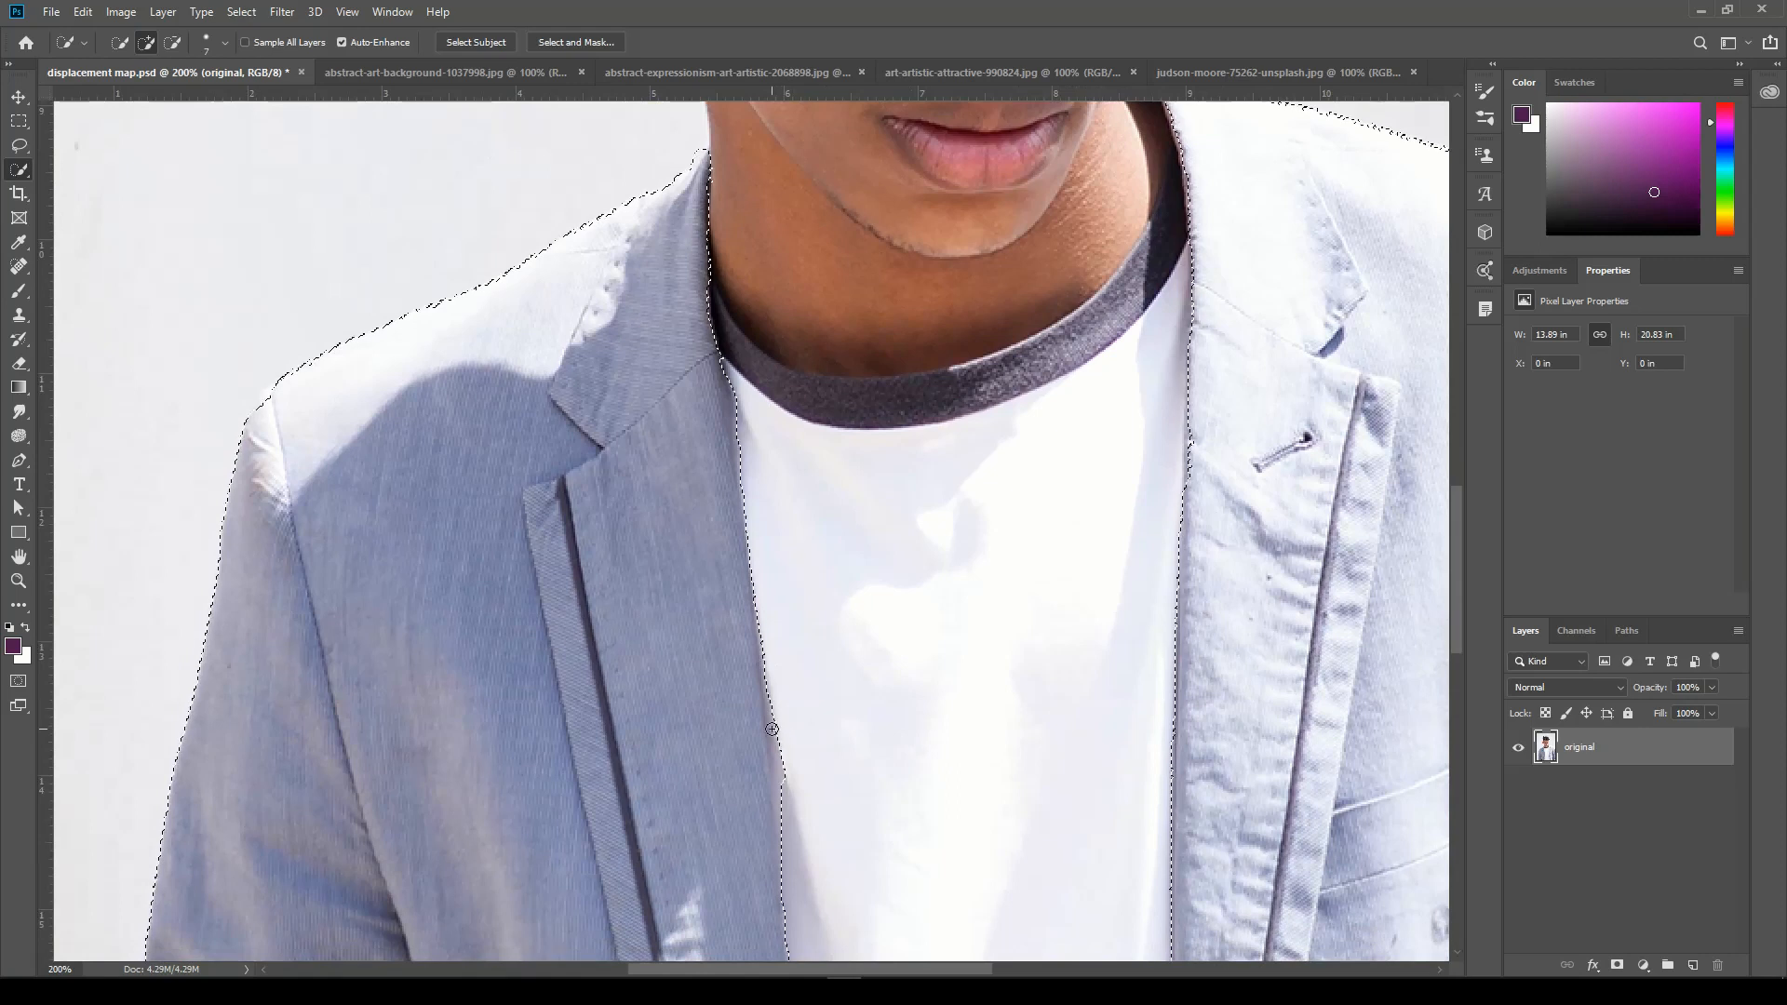
drag(777, 736, 783, 827)
drag(889, 888, 1017, 296)
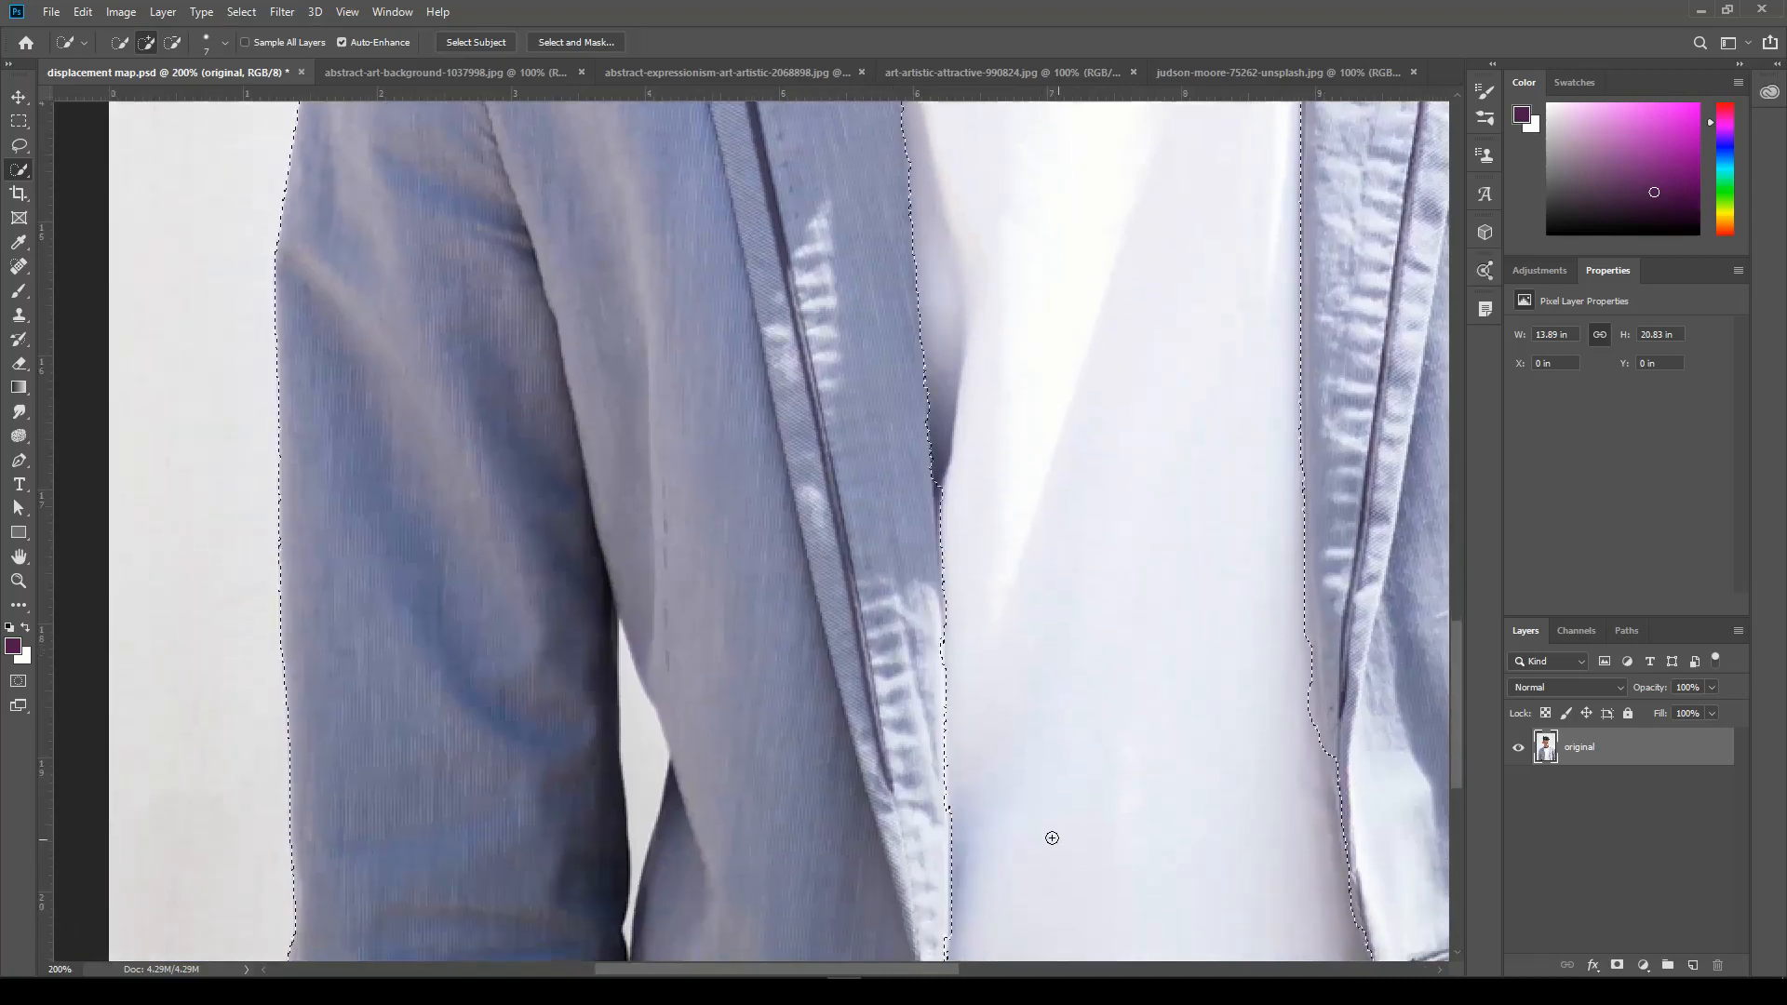
drag(1197, 854, 1131, 699)
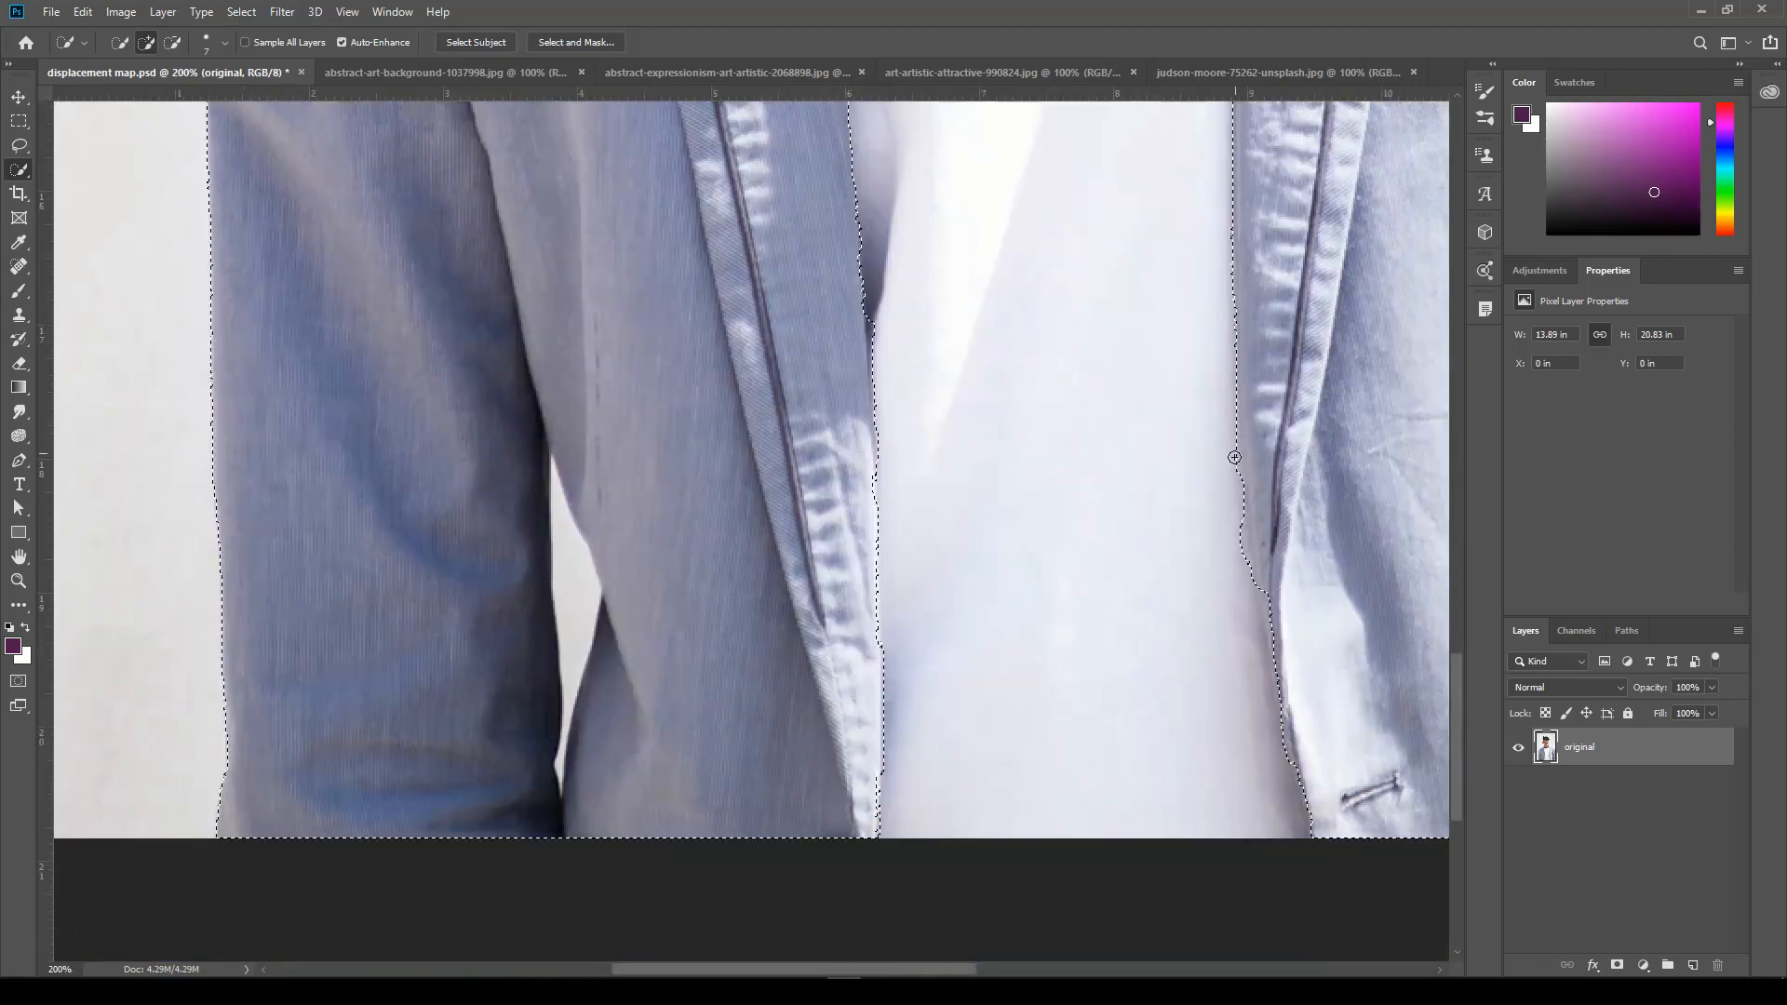
key(alt)
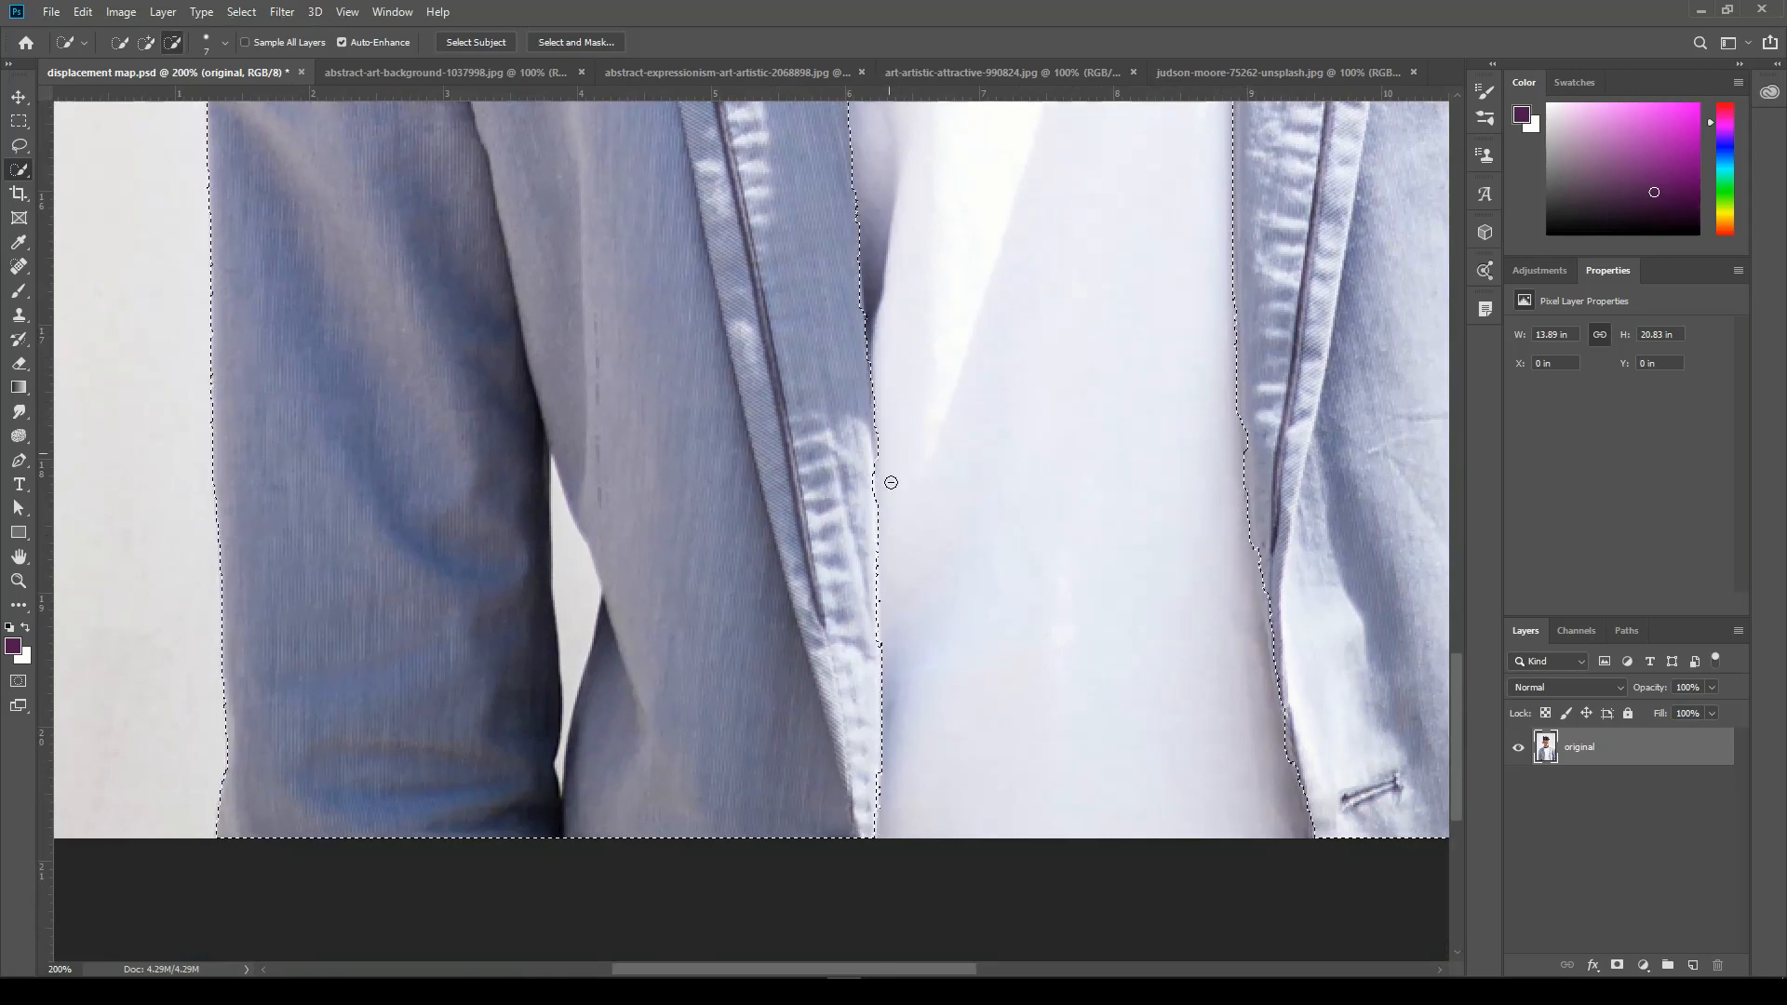
alt+click(885, 784)
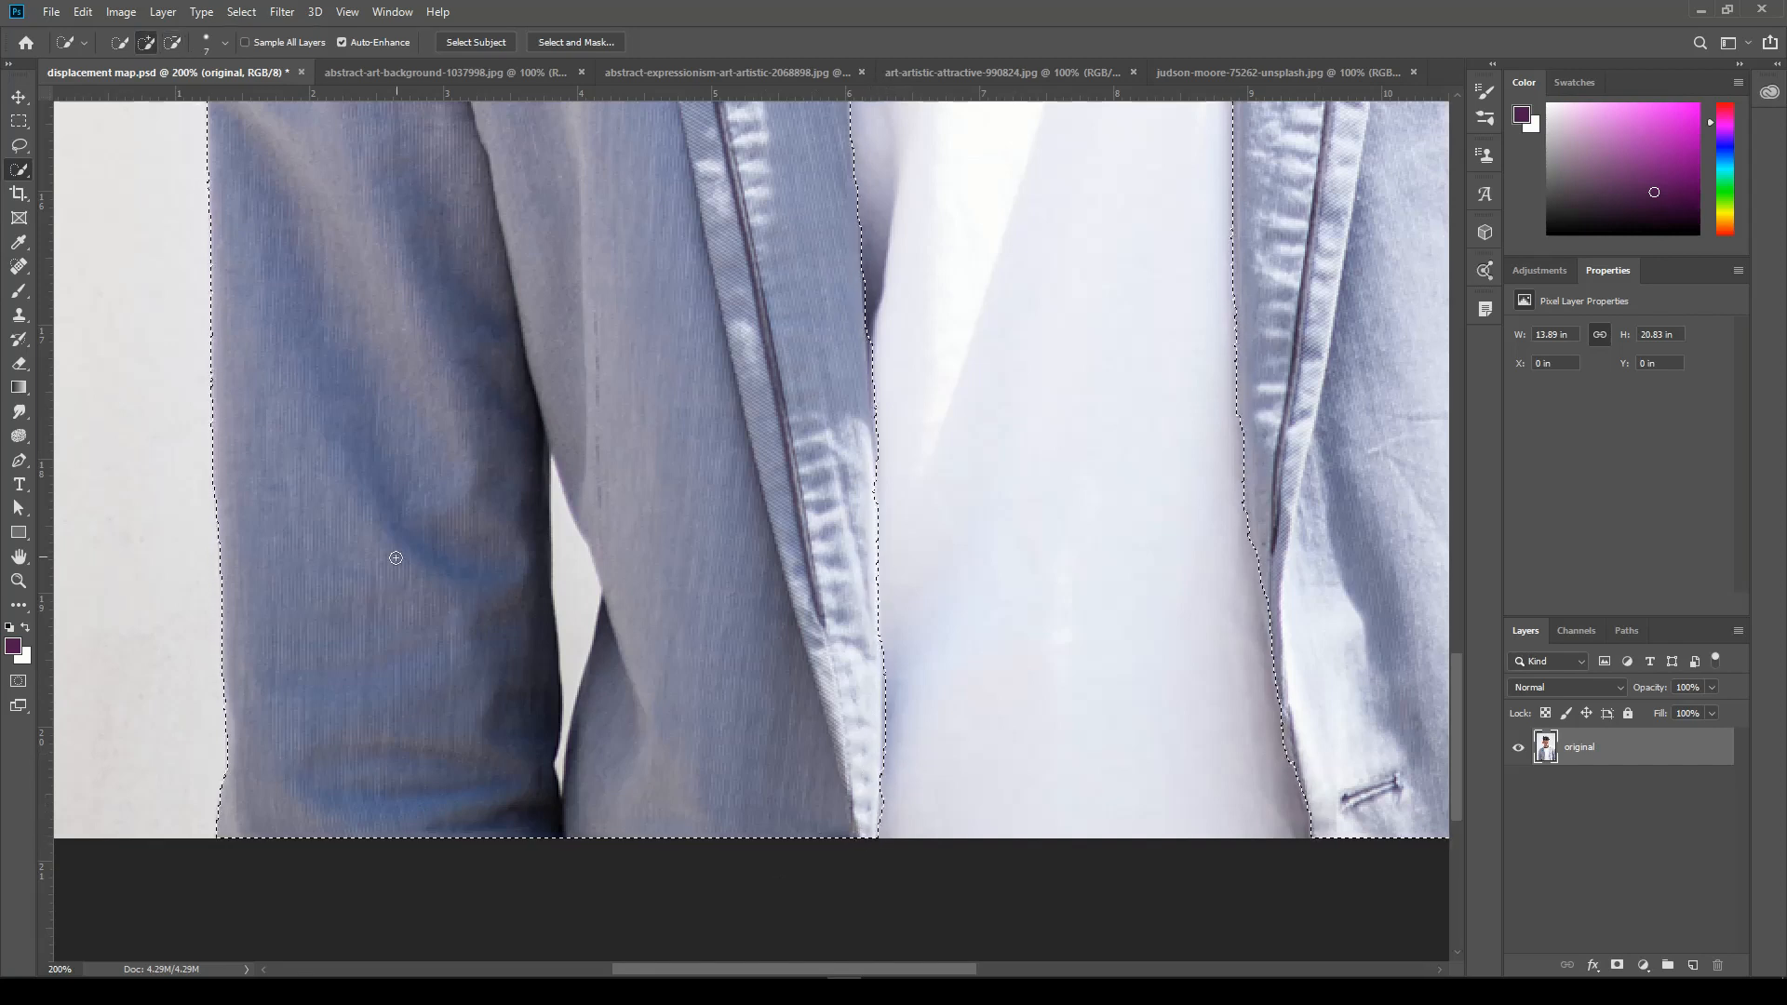
- Subtract the background gap between the sleeve and the jacket body near the picture's lower edge from the selection
mouse_move(554, 492)
mouse_down()
mouse_move(573, 637)
mouse_move(560, 772)
mouse_up()
drag(564, 772, 561, 798)
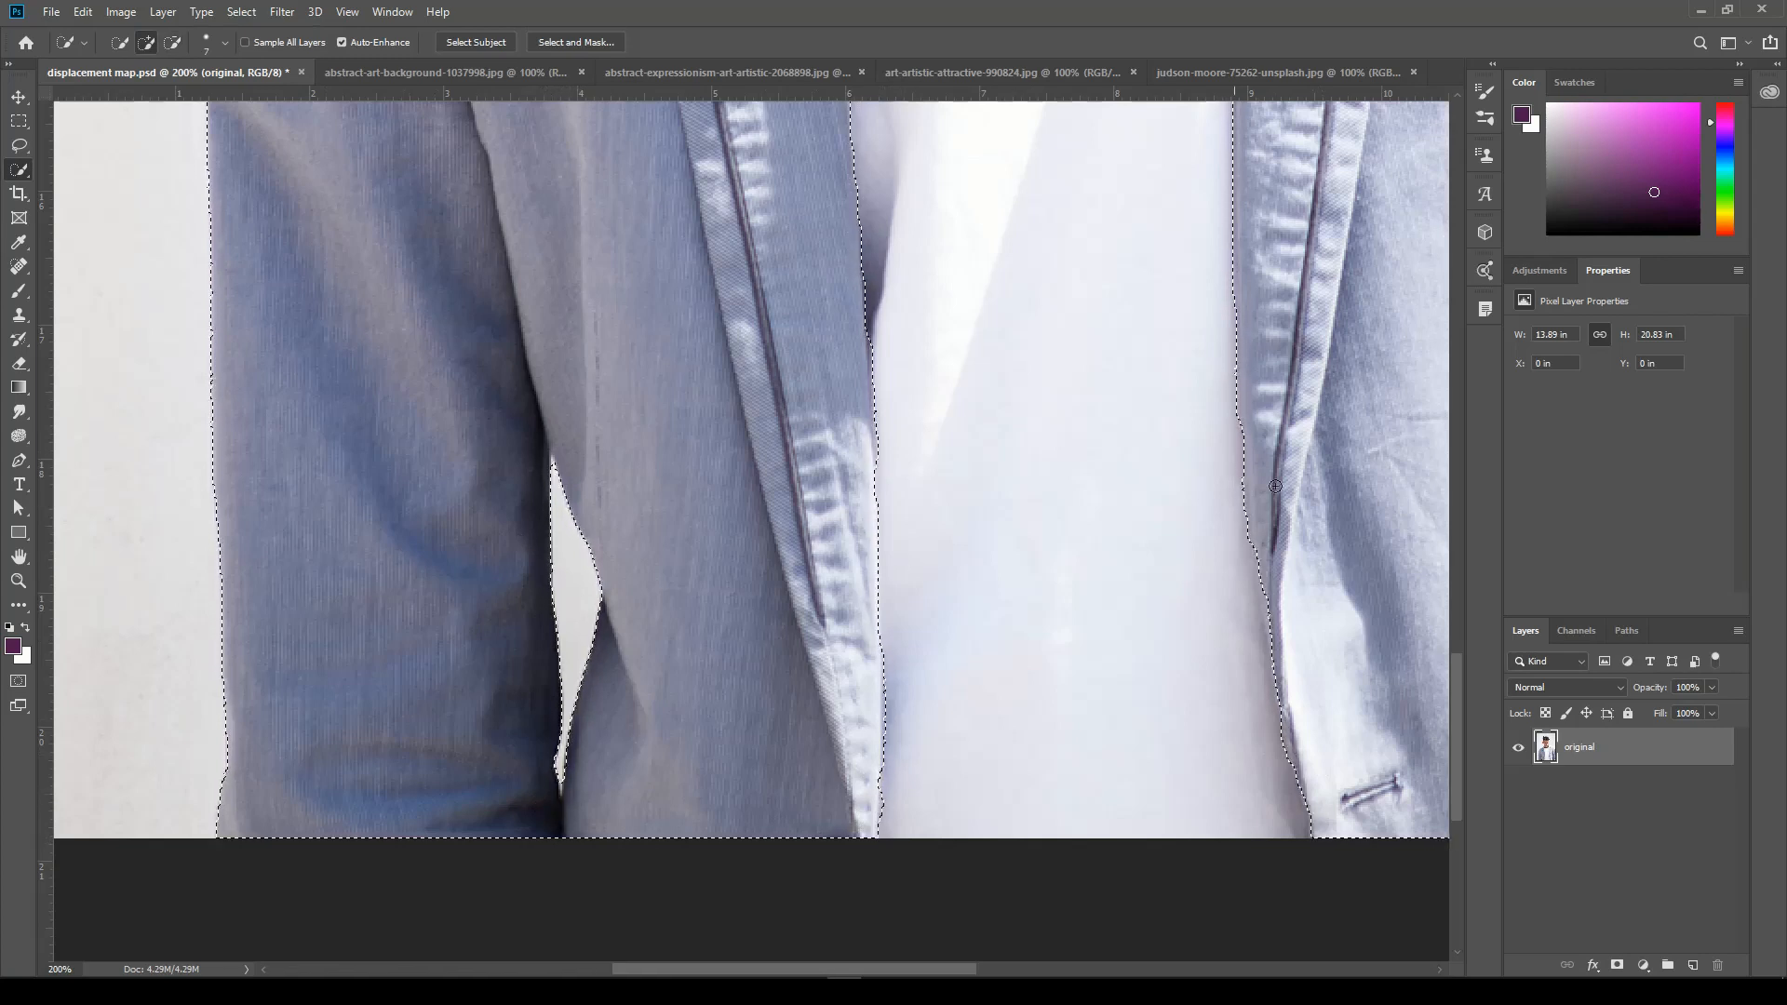
drag(1116, 447, 638, 780)
key(ctrl+minus)
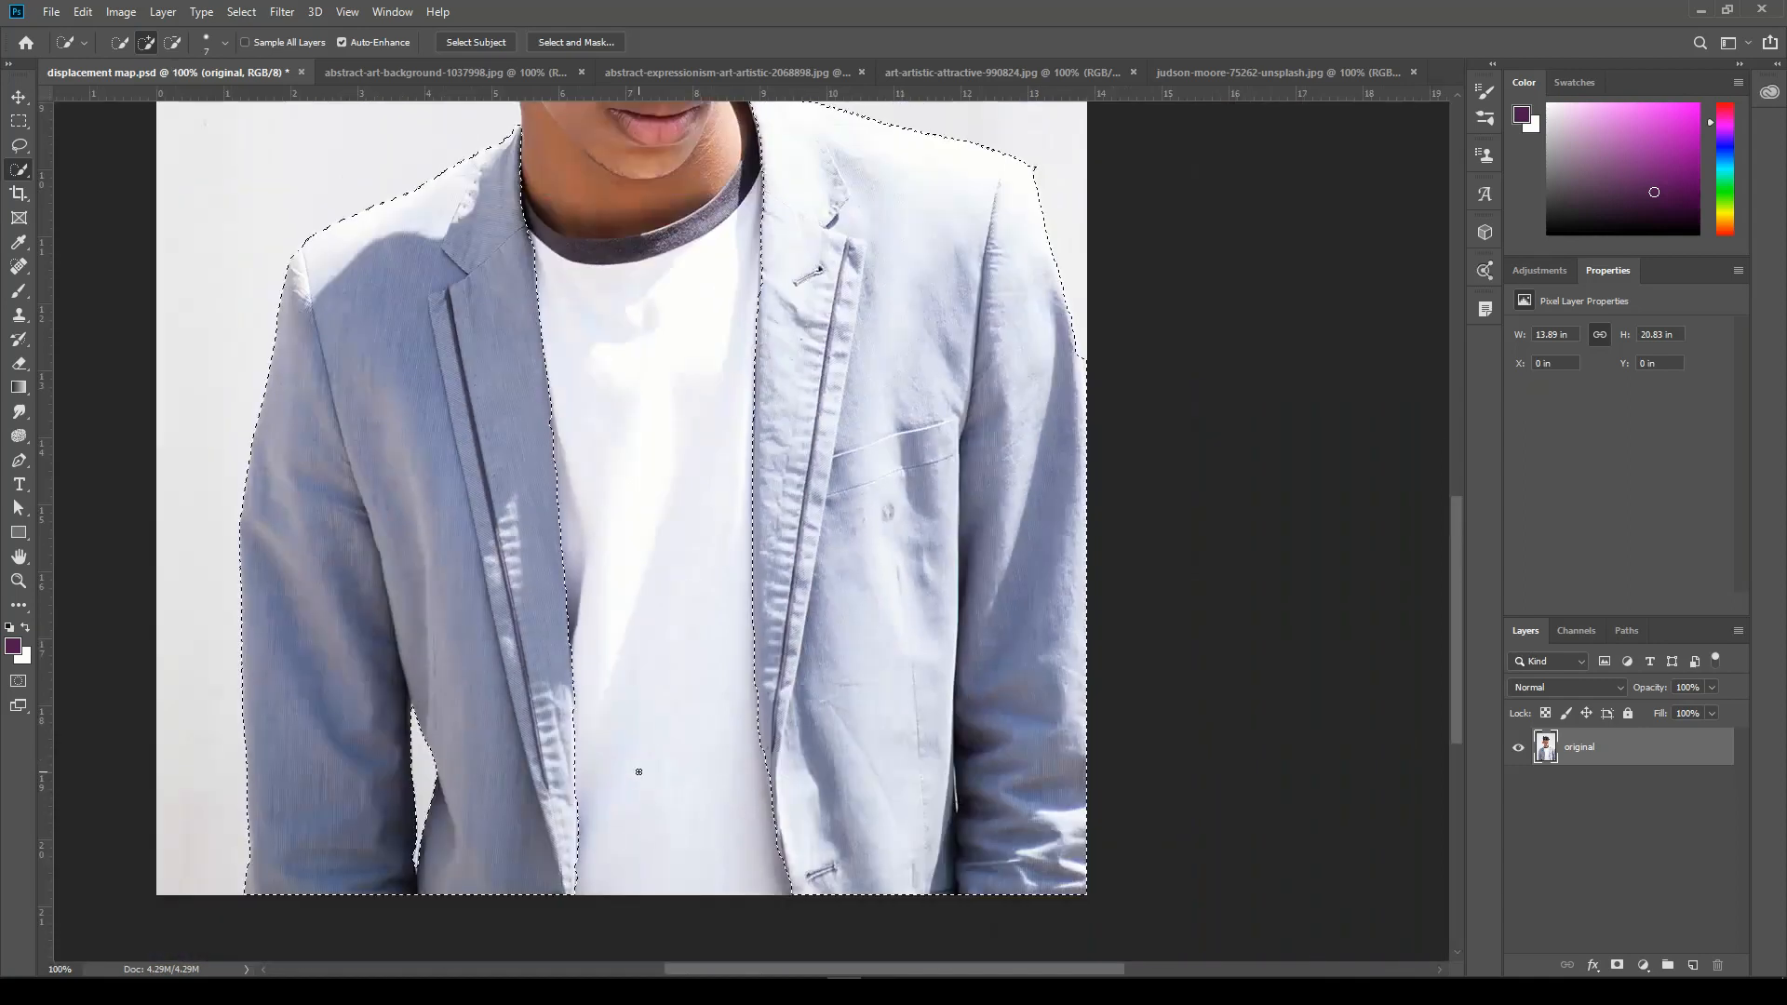
drag(677, 407, 814, 450)
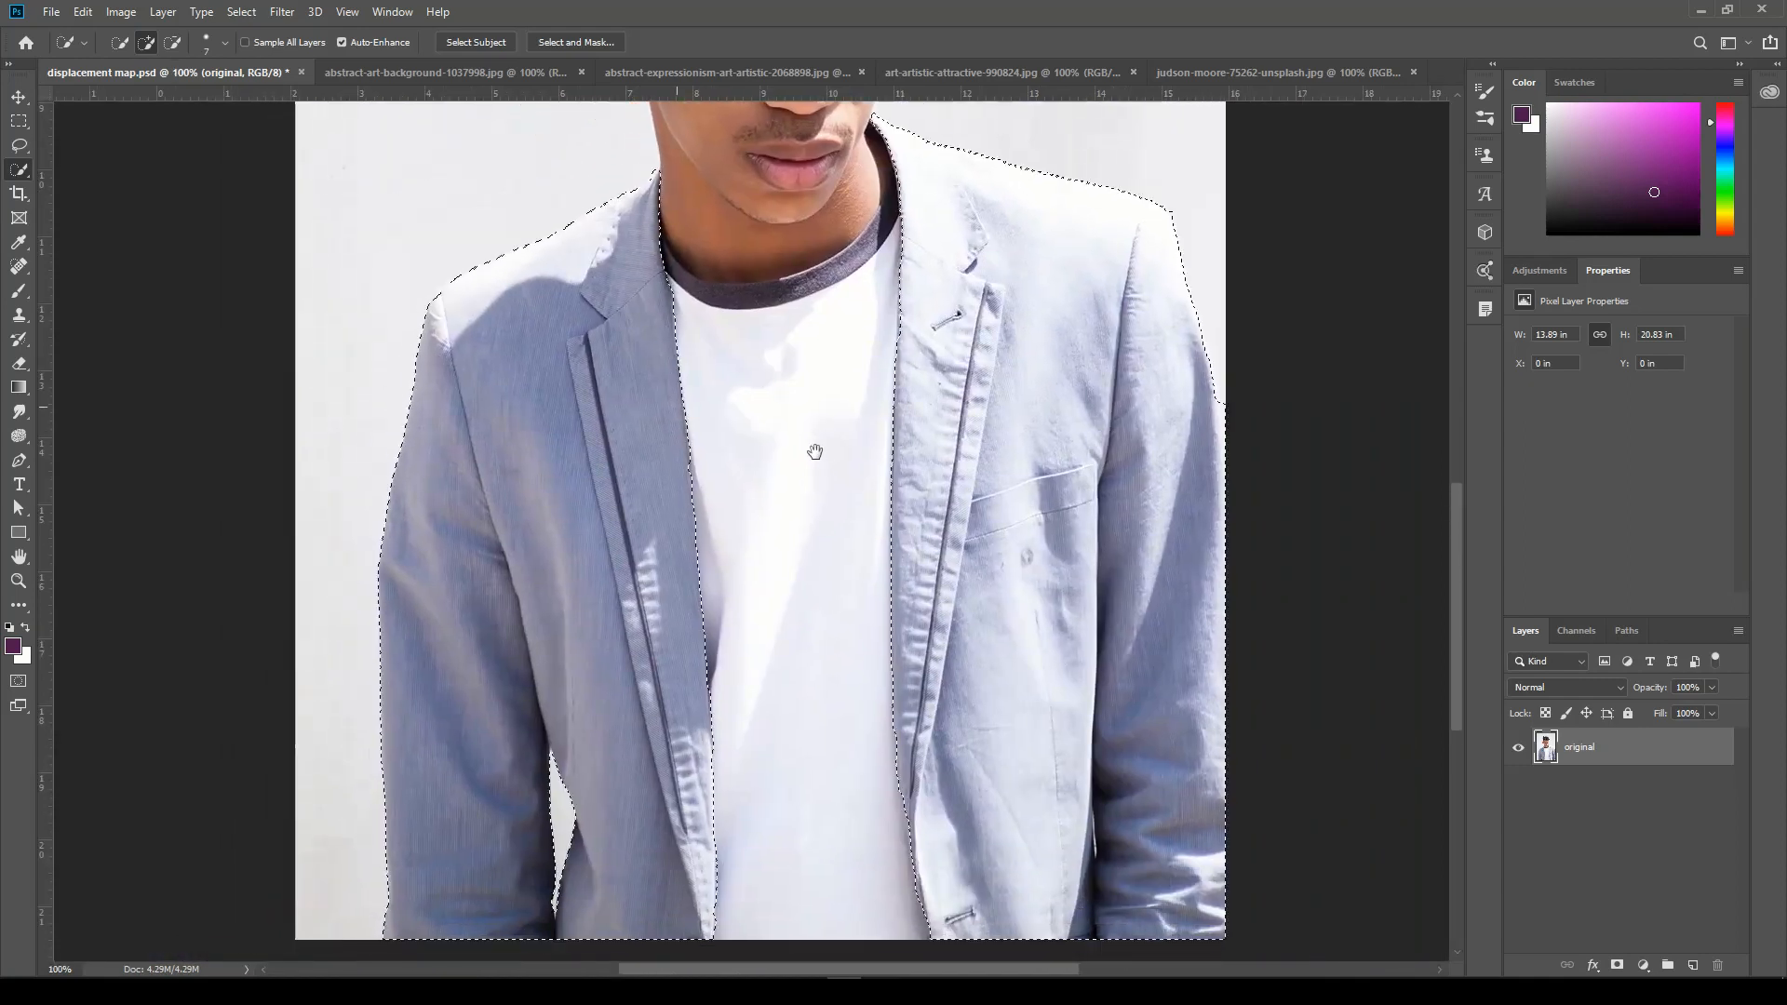
key(ctrl+minus)
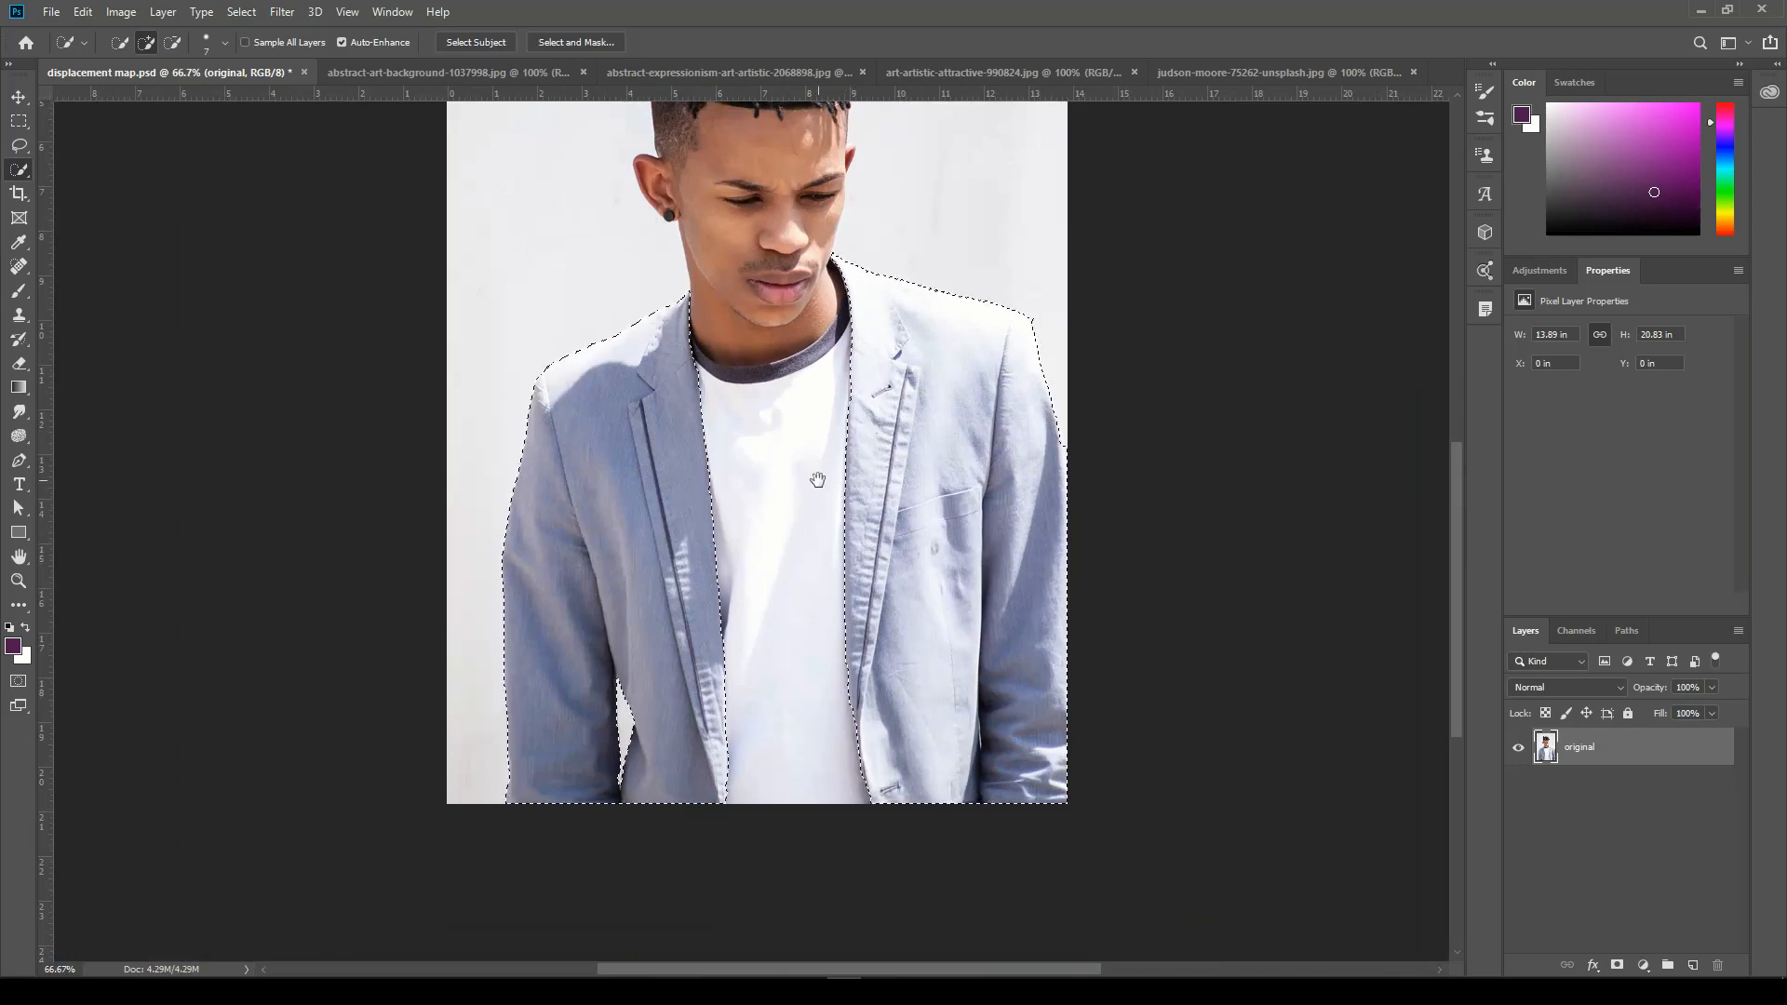
drag(817, 476, 818, 587)
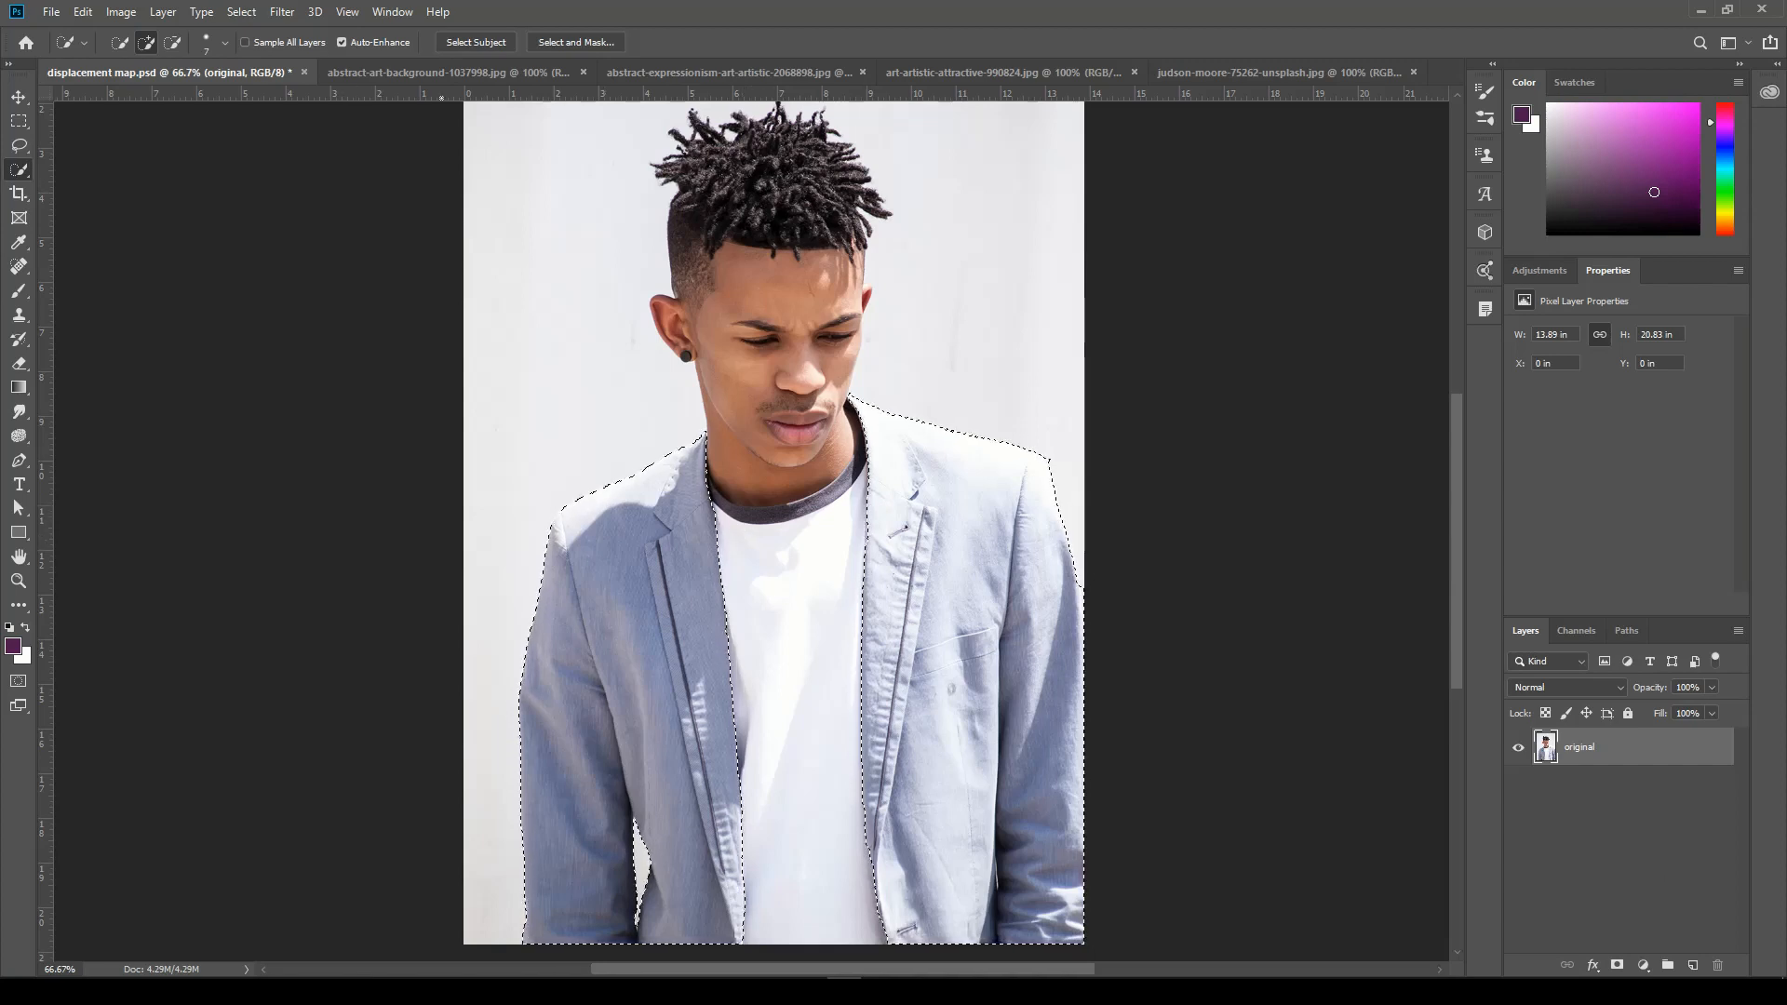
- Move the yellow flower pattern image from abstract-art-background-1037998.jpg into displacement map.psd, placing it over the man's jacket
click(489, 71)
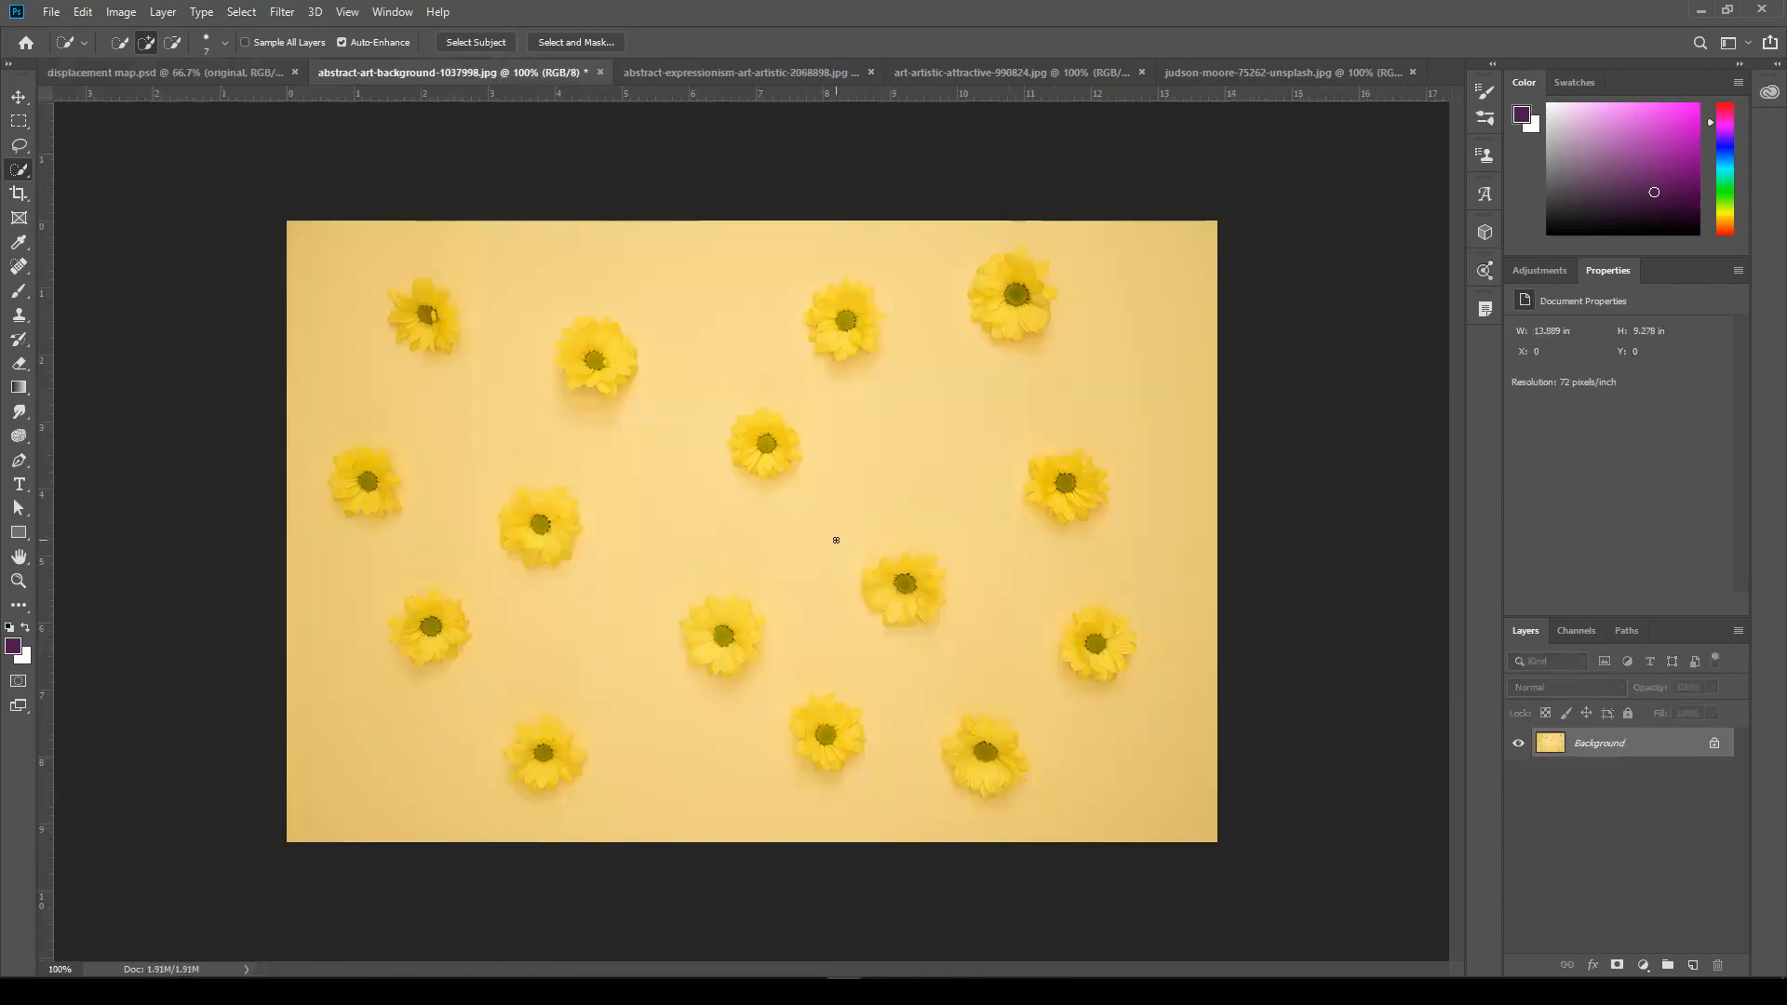
click(19, 96)
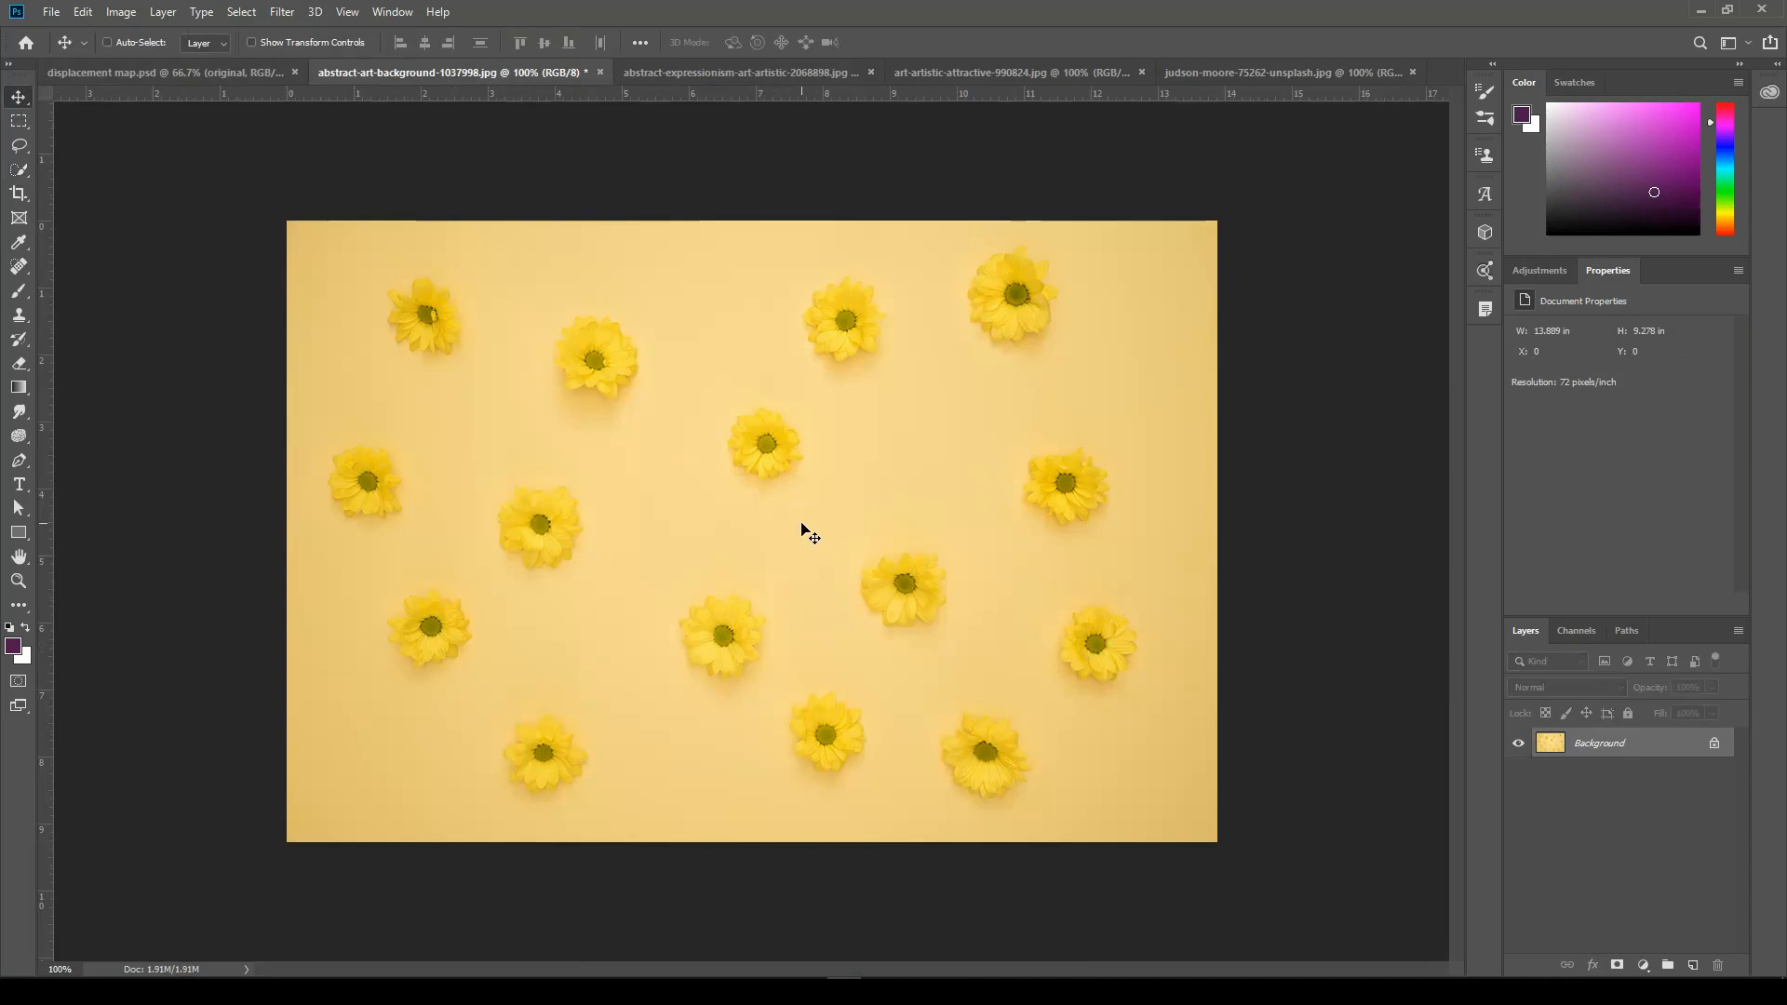
click(185, 74)
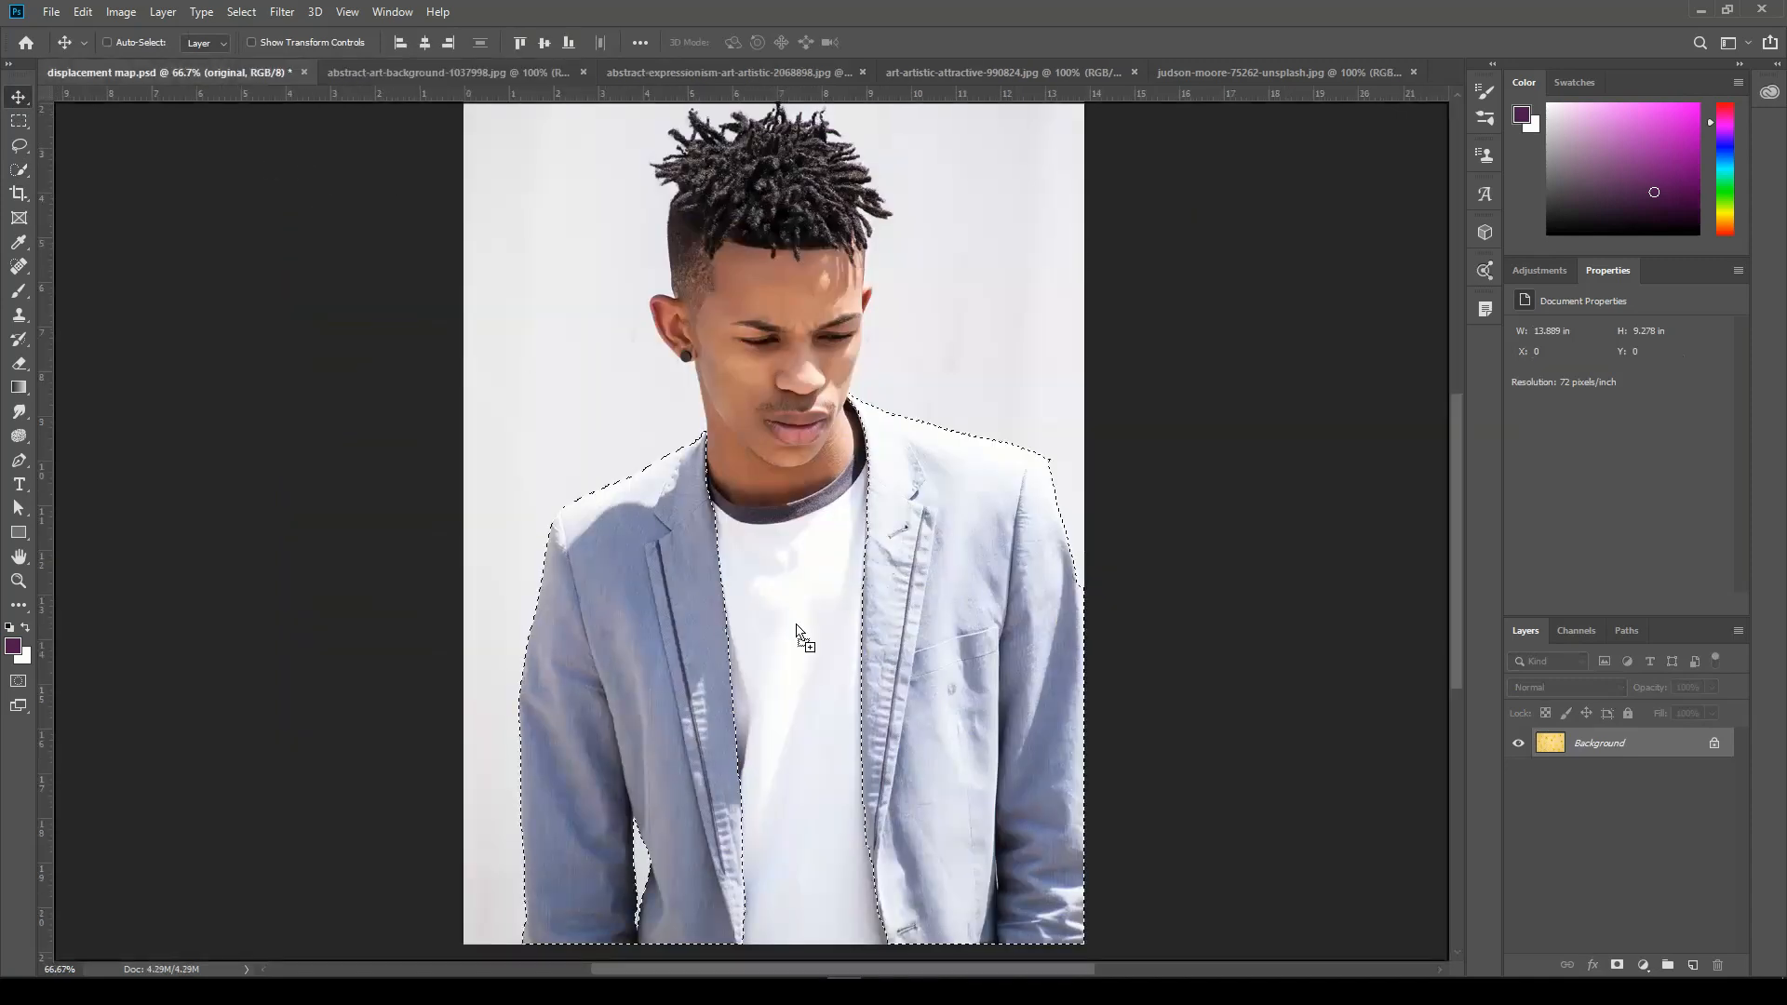
drag(796, 628, 804, 630)
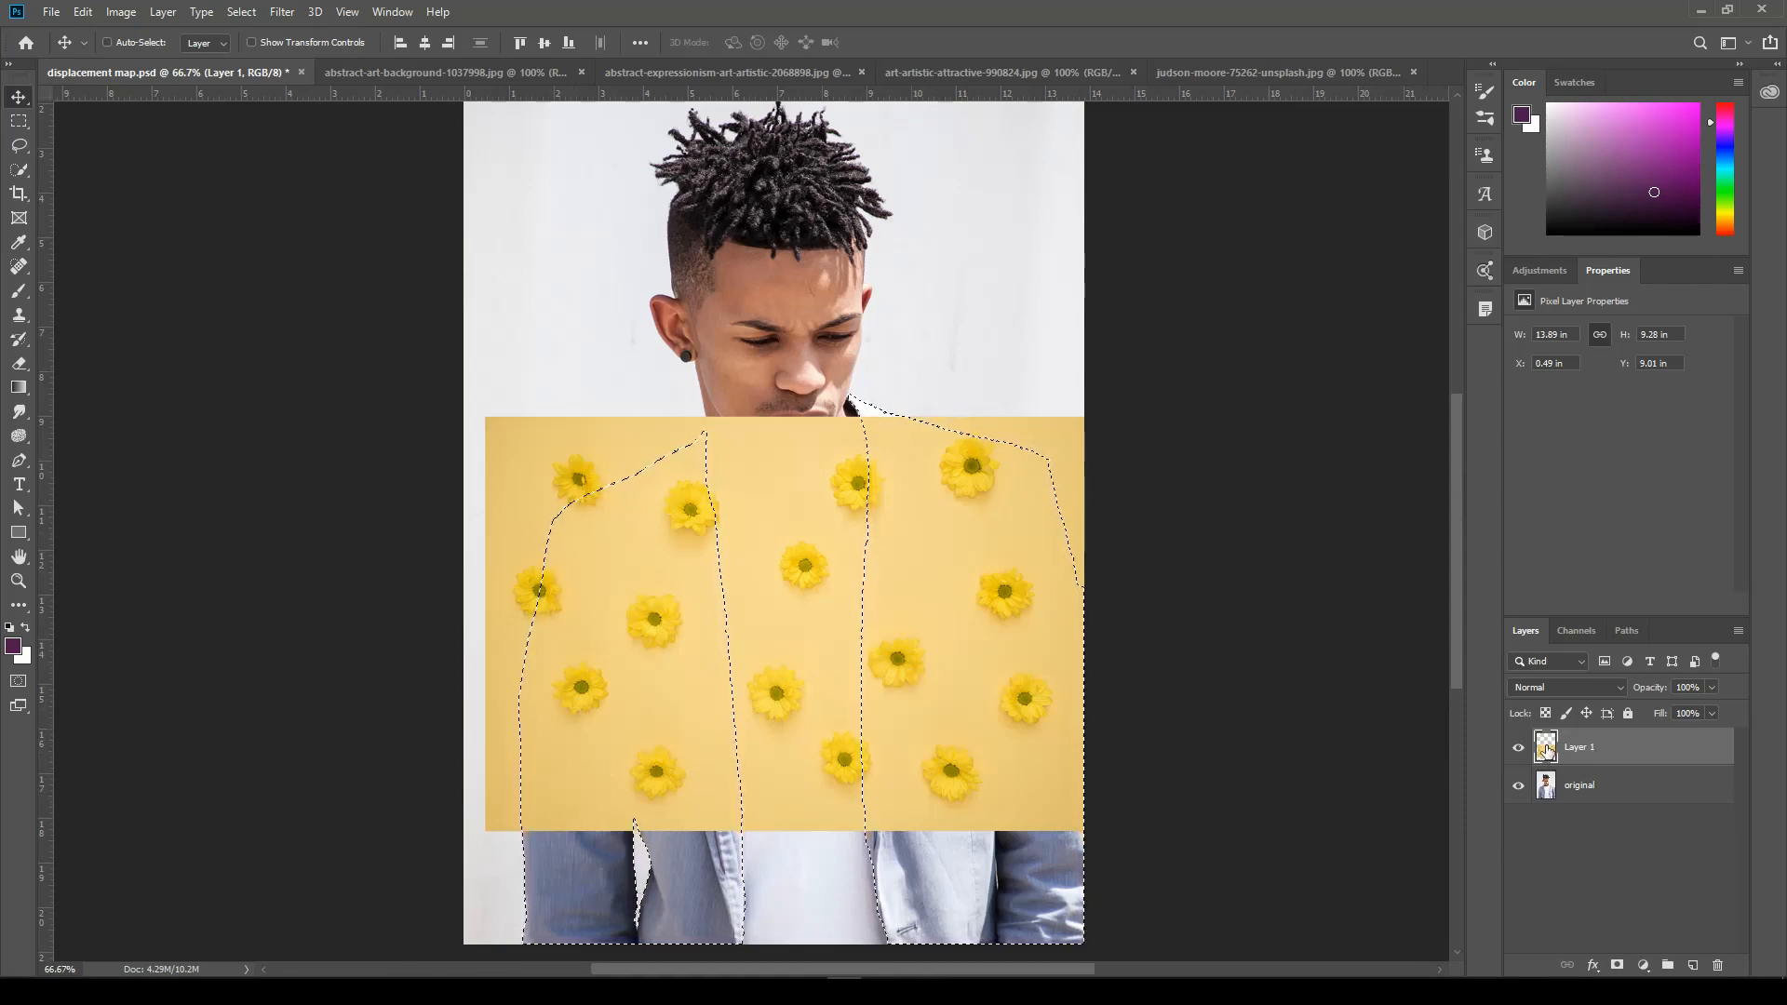
- Convert the flower pattern layer to a Smart Object and mask it with the jacket selection
right_click(1605, 749)
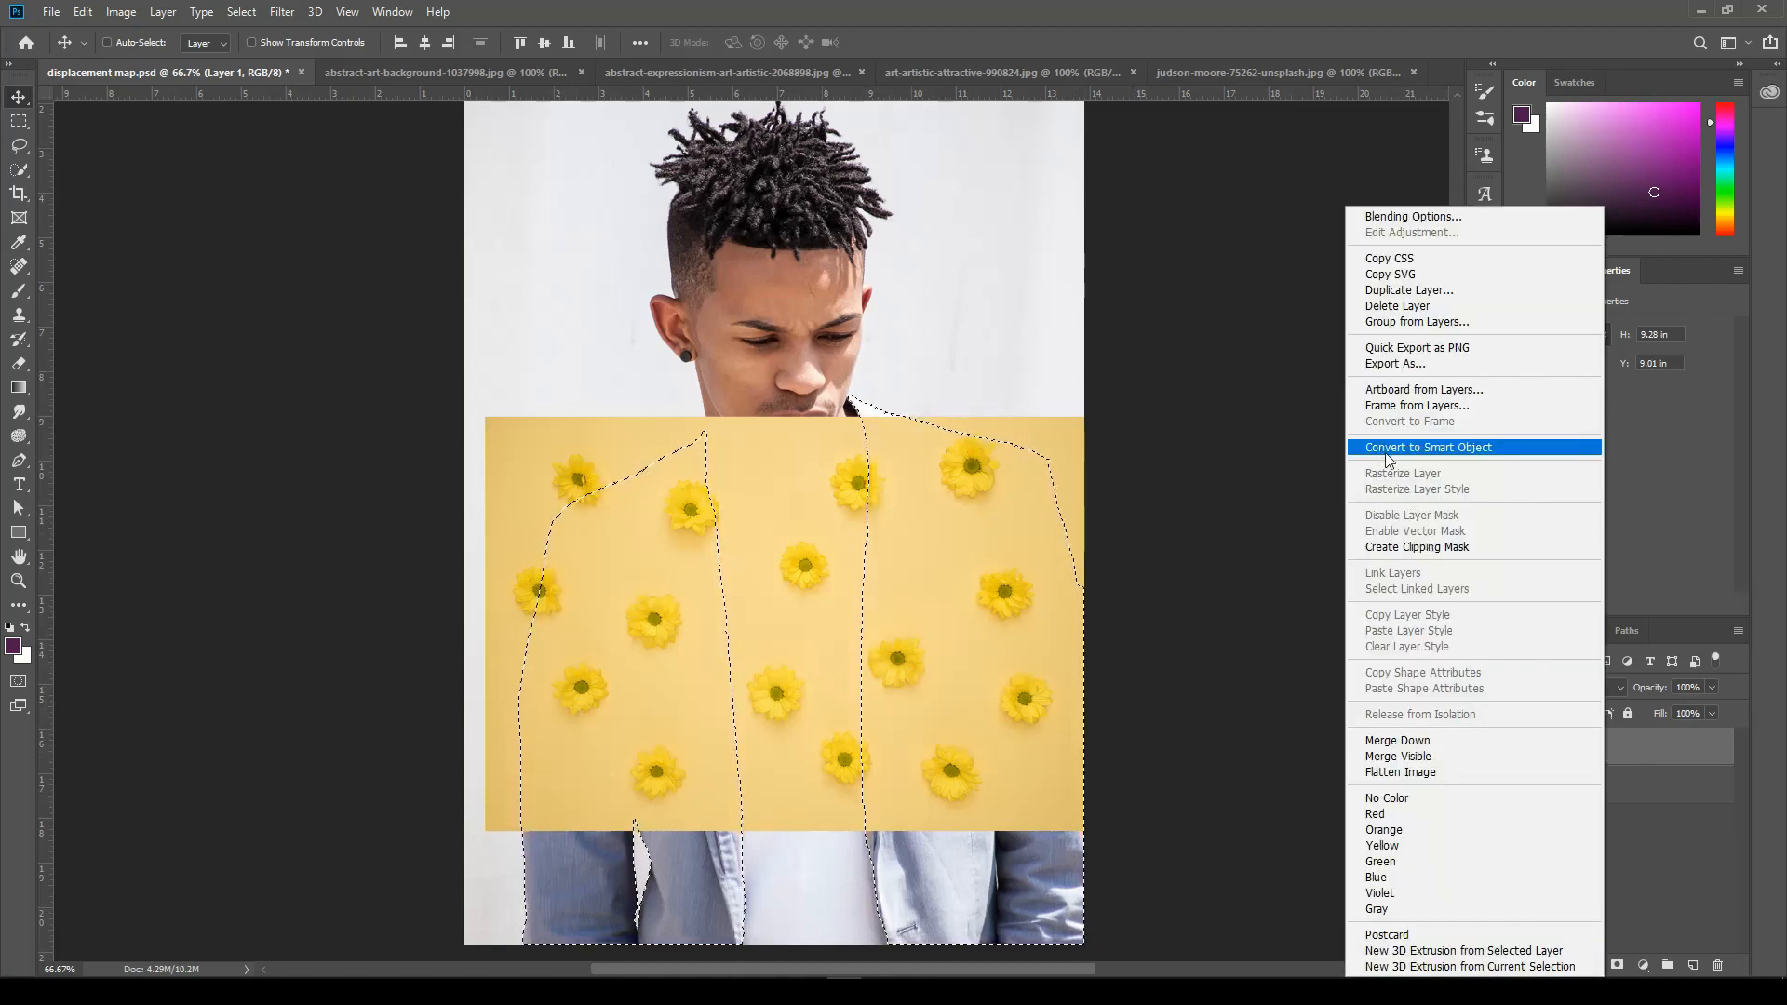
click(1484, 451)
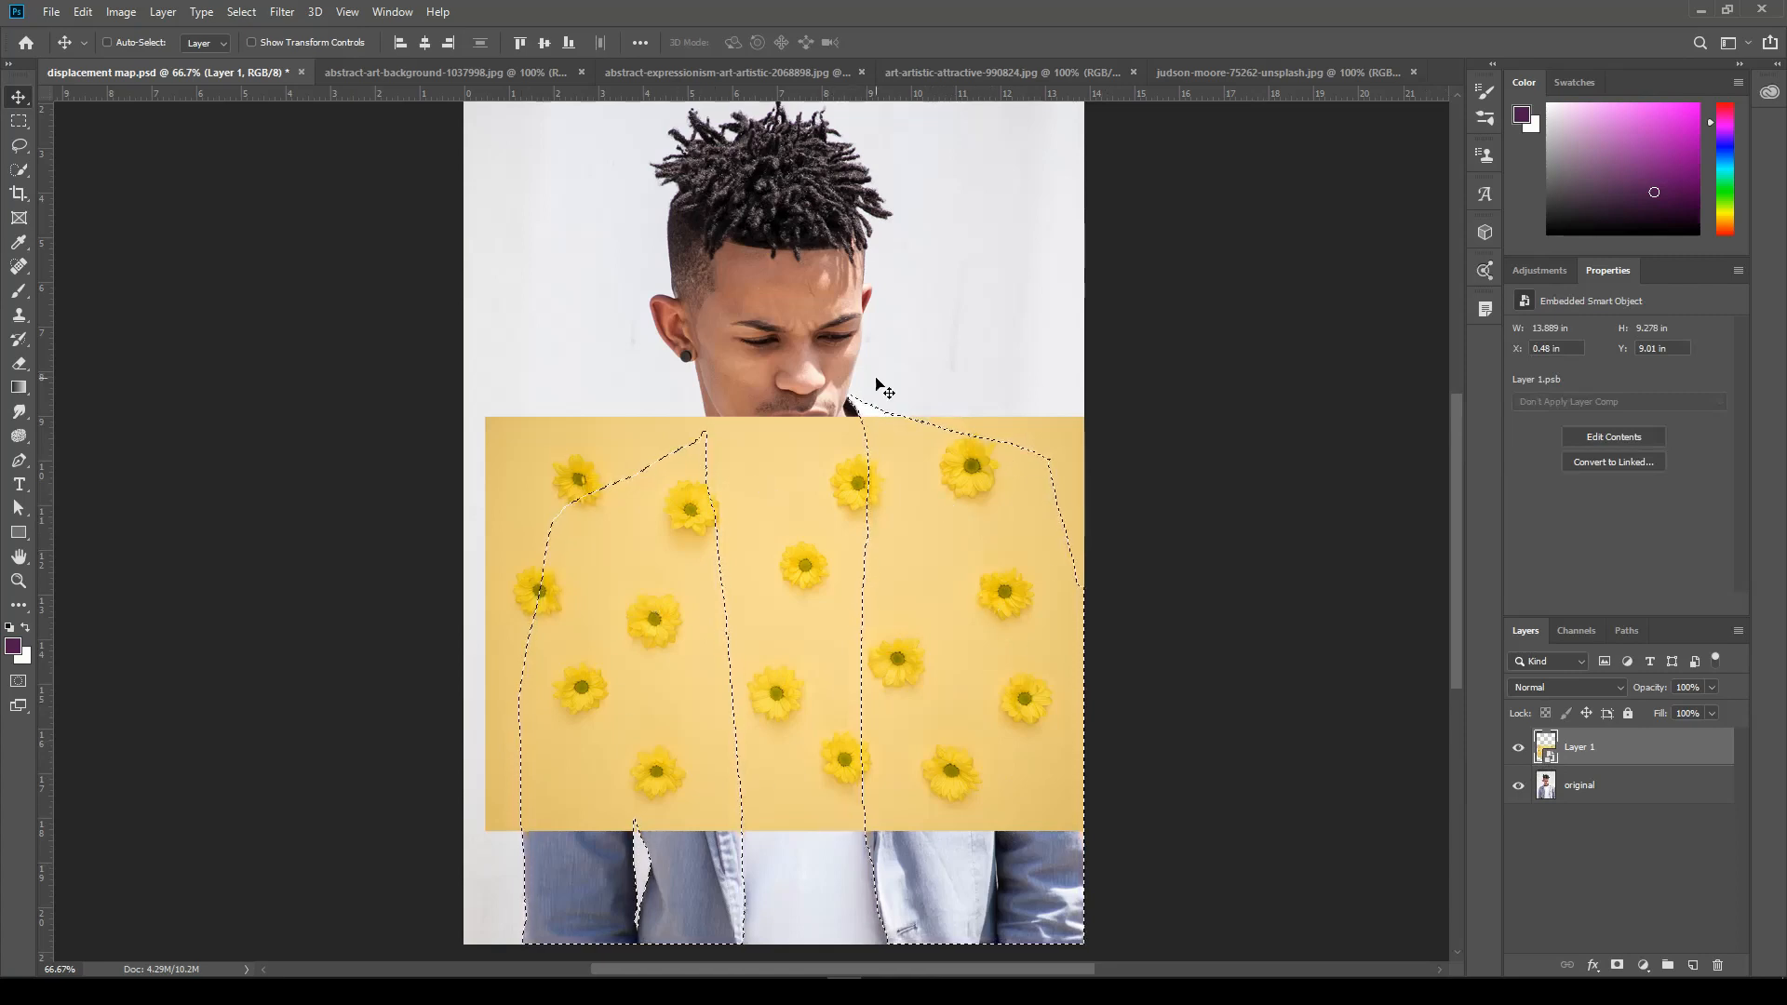
click(1618, 966)
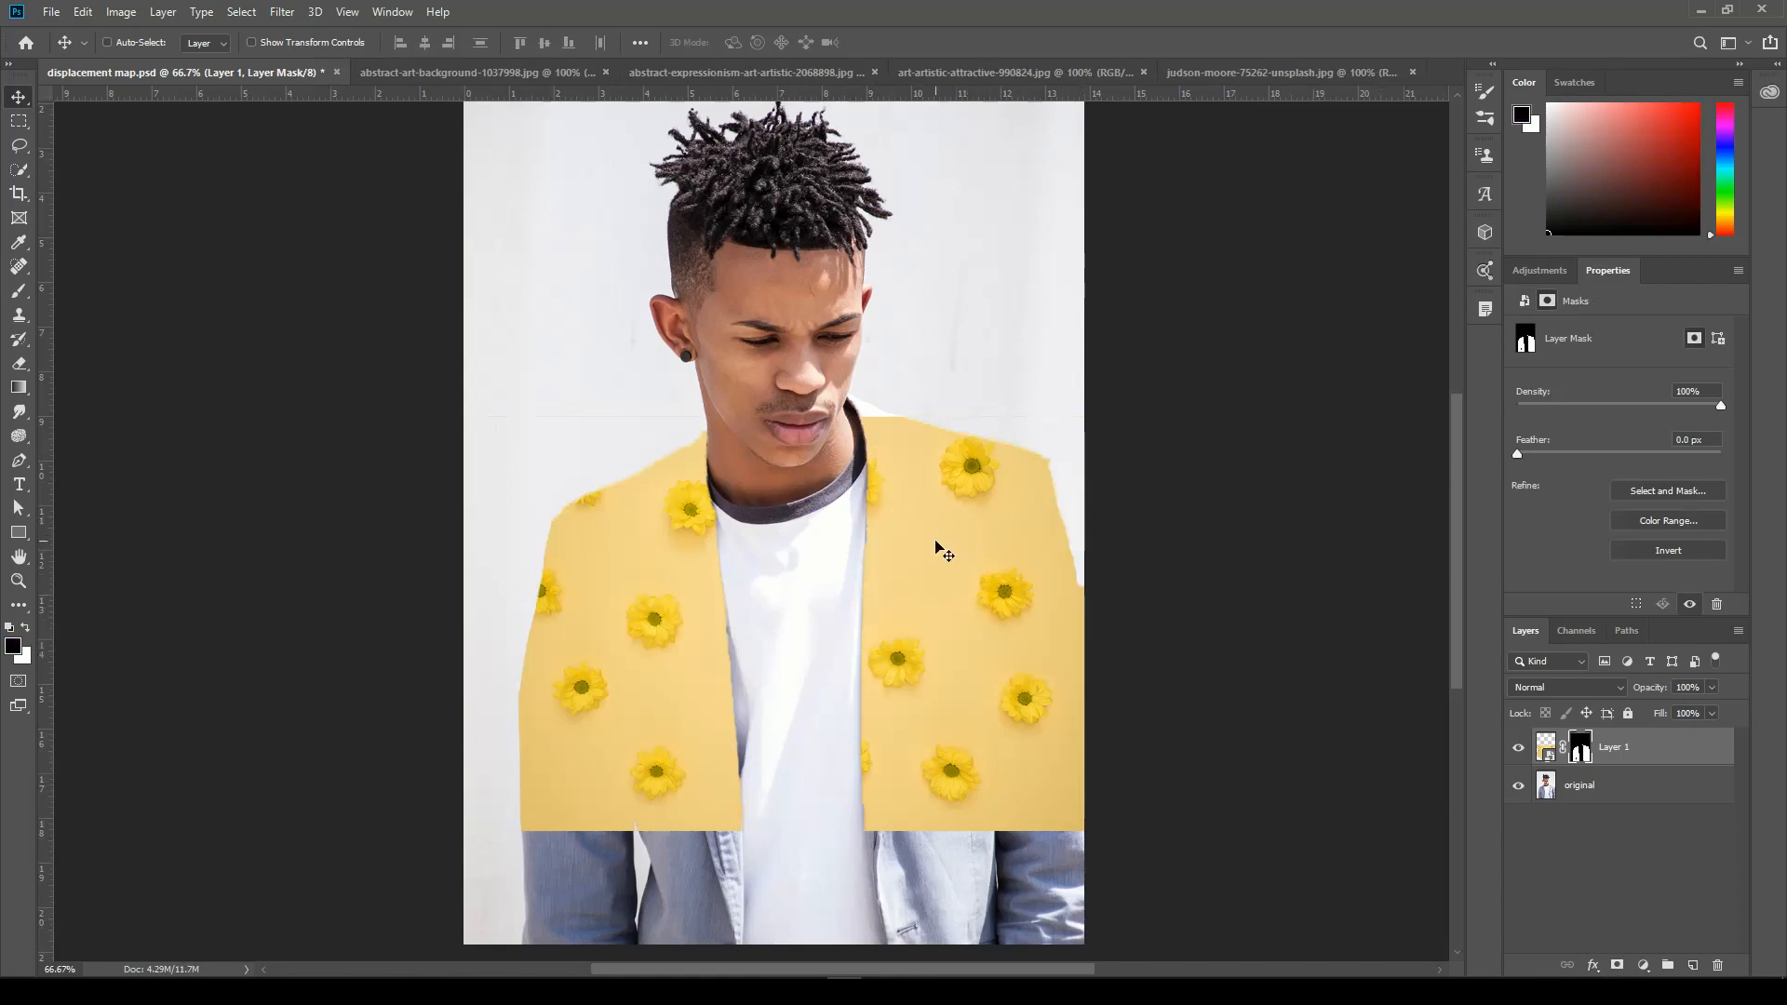
key(ctrl)
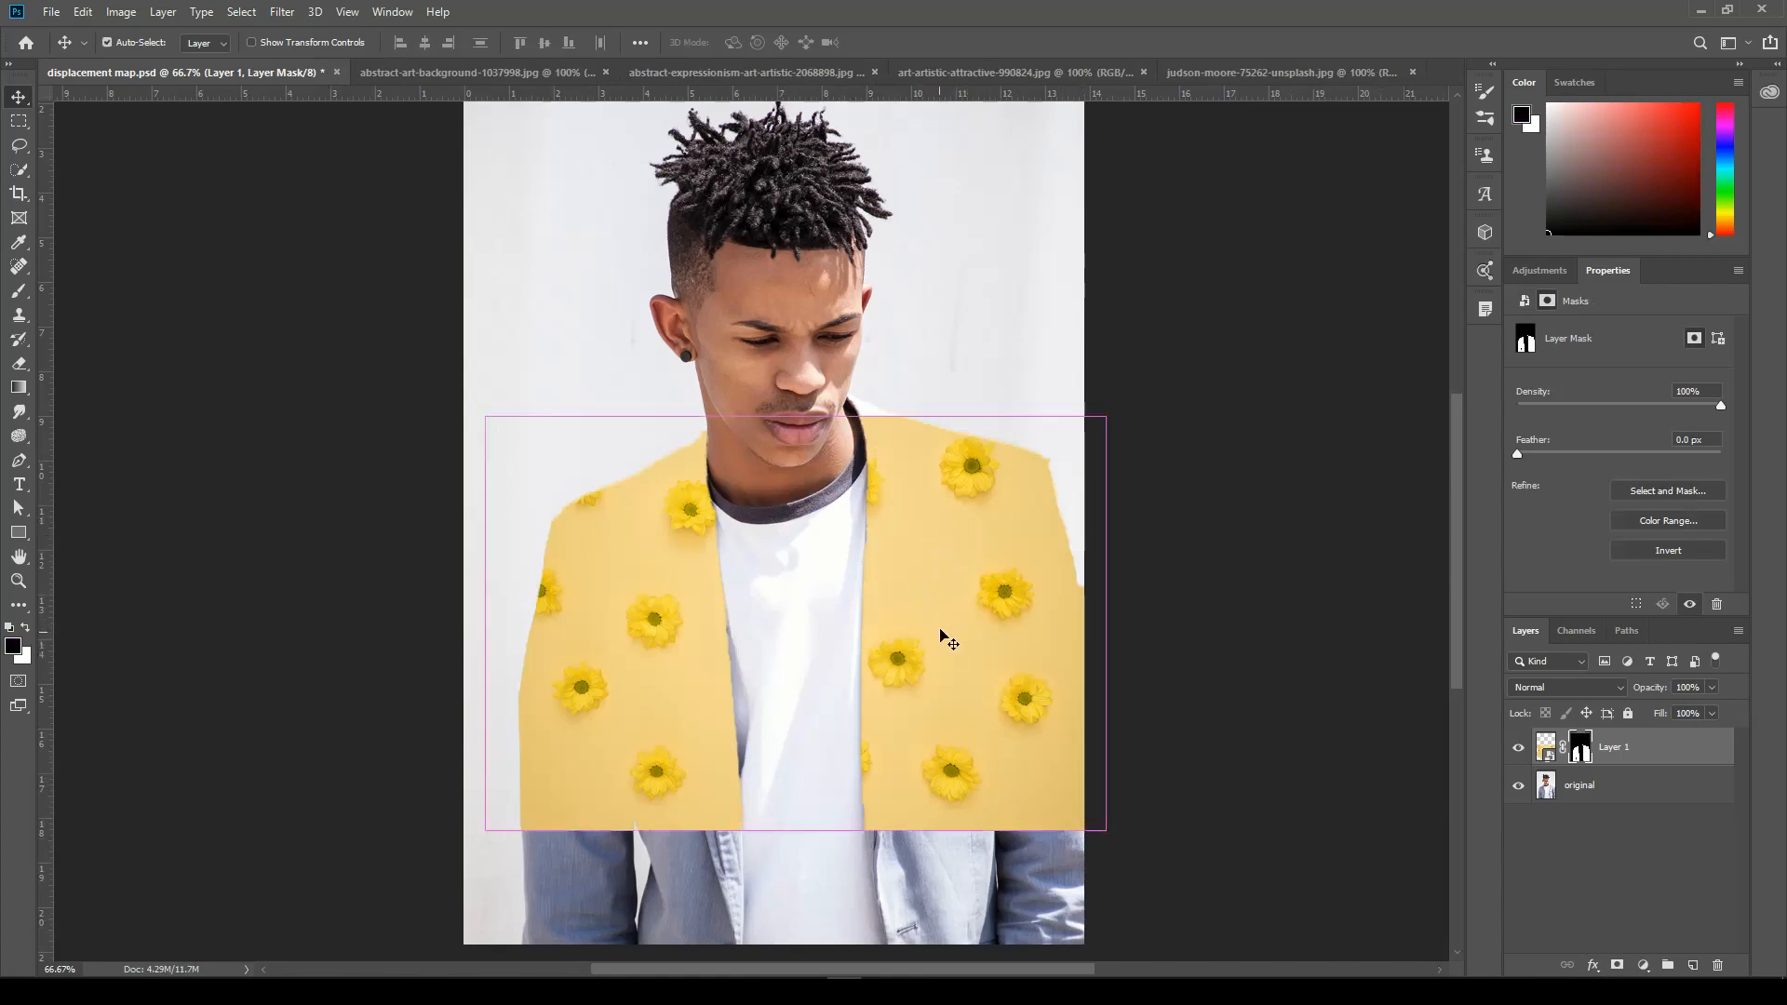
click(83, 12)
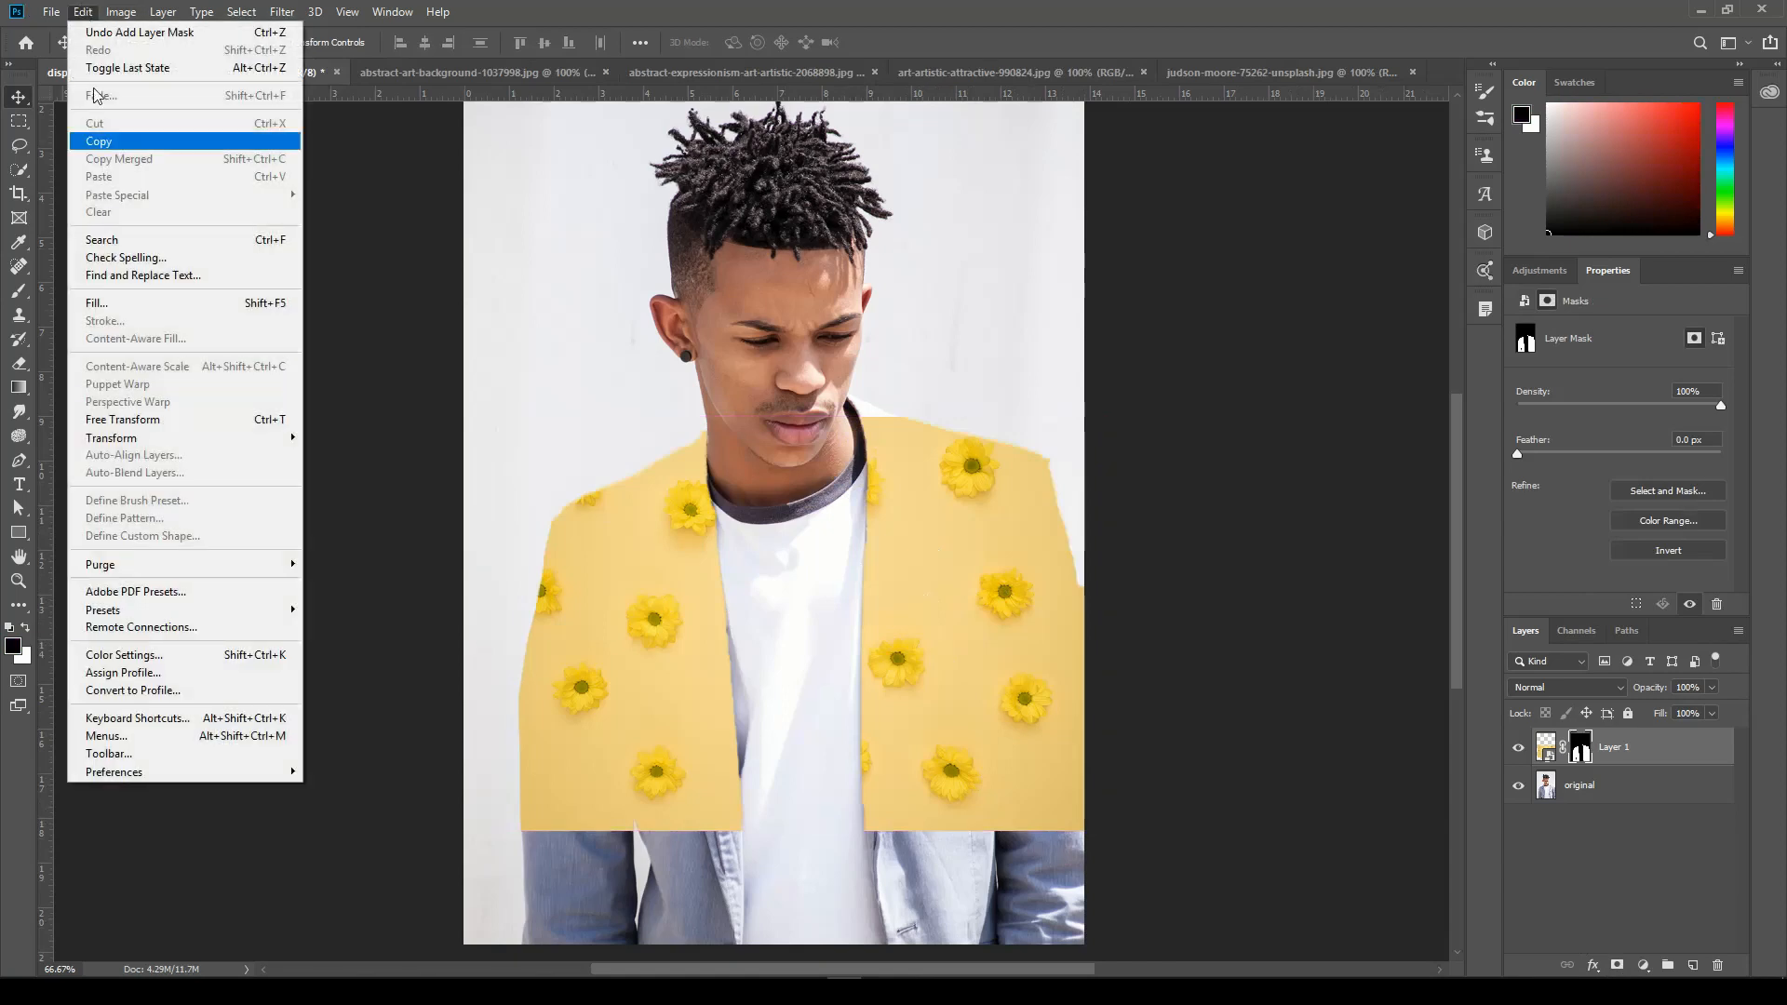
click(482, 384)
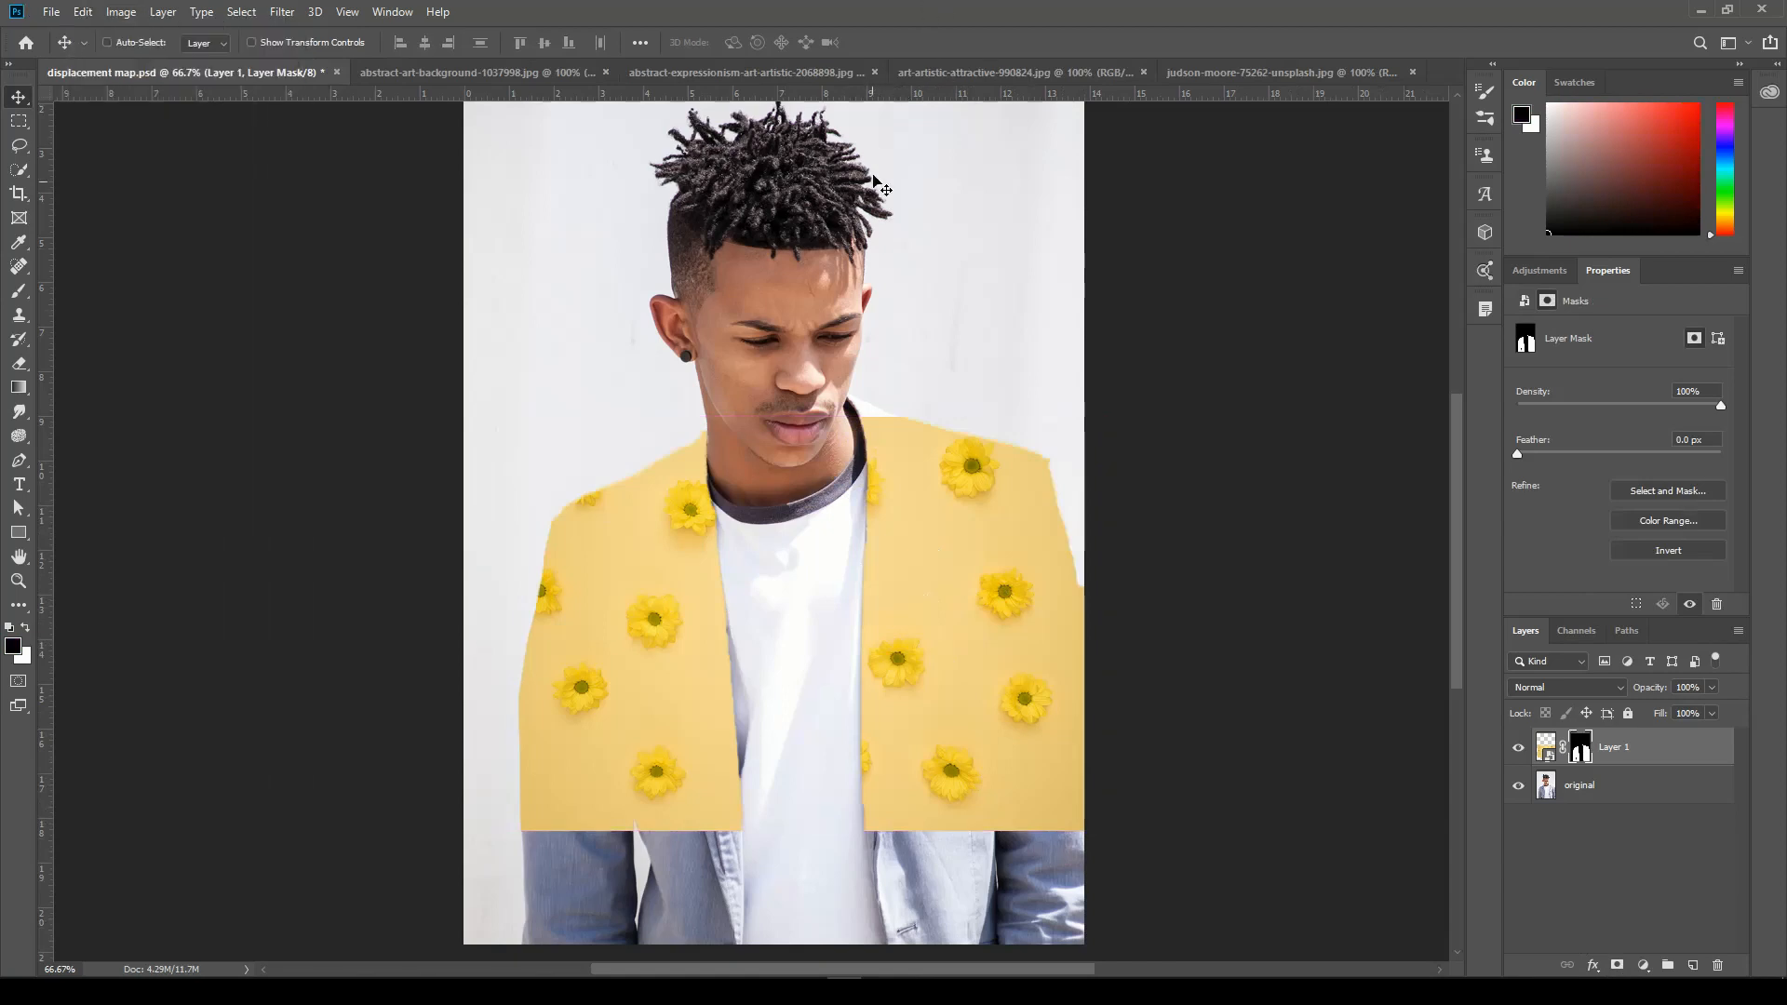
key(ctrl+t)
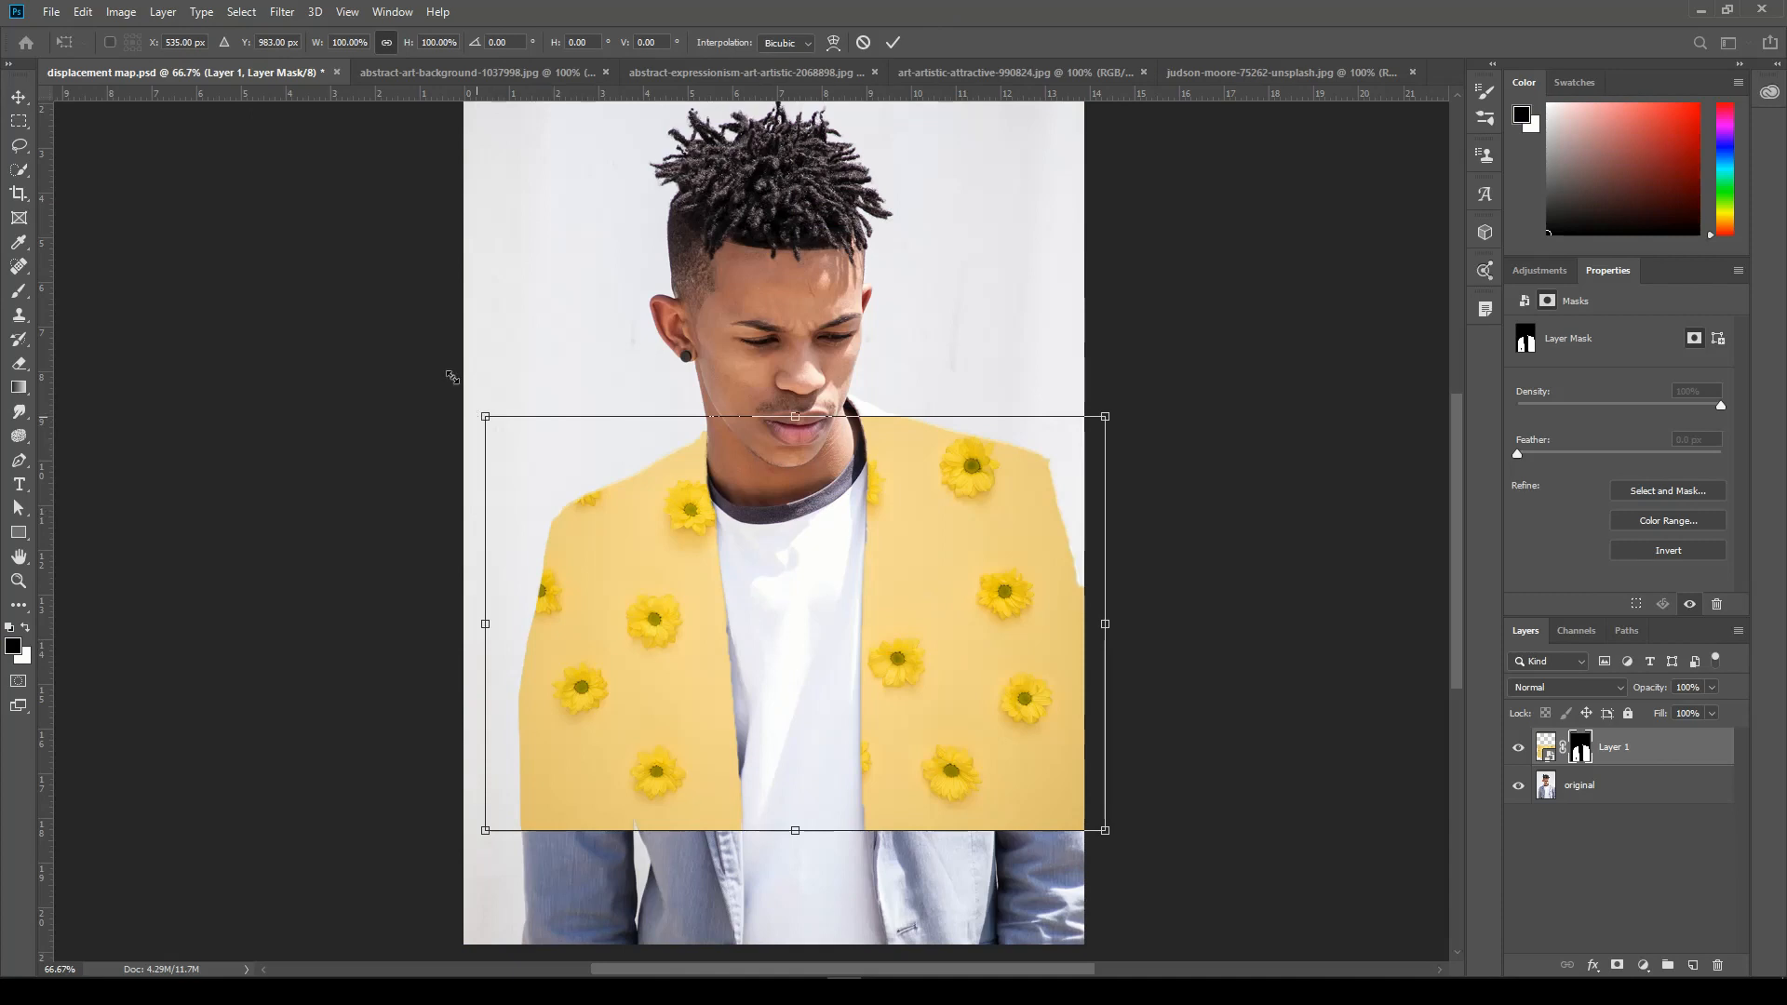
drag(451, 377, 530, 372)
key(Return)
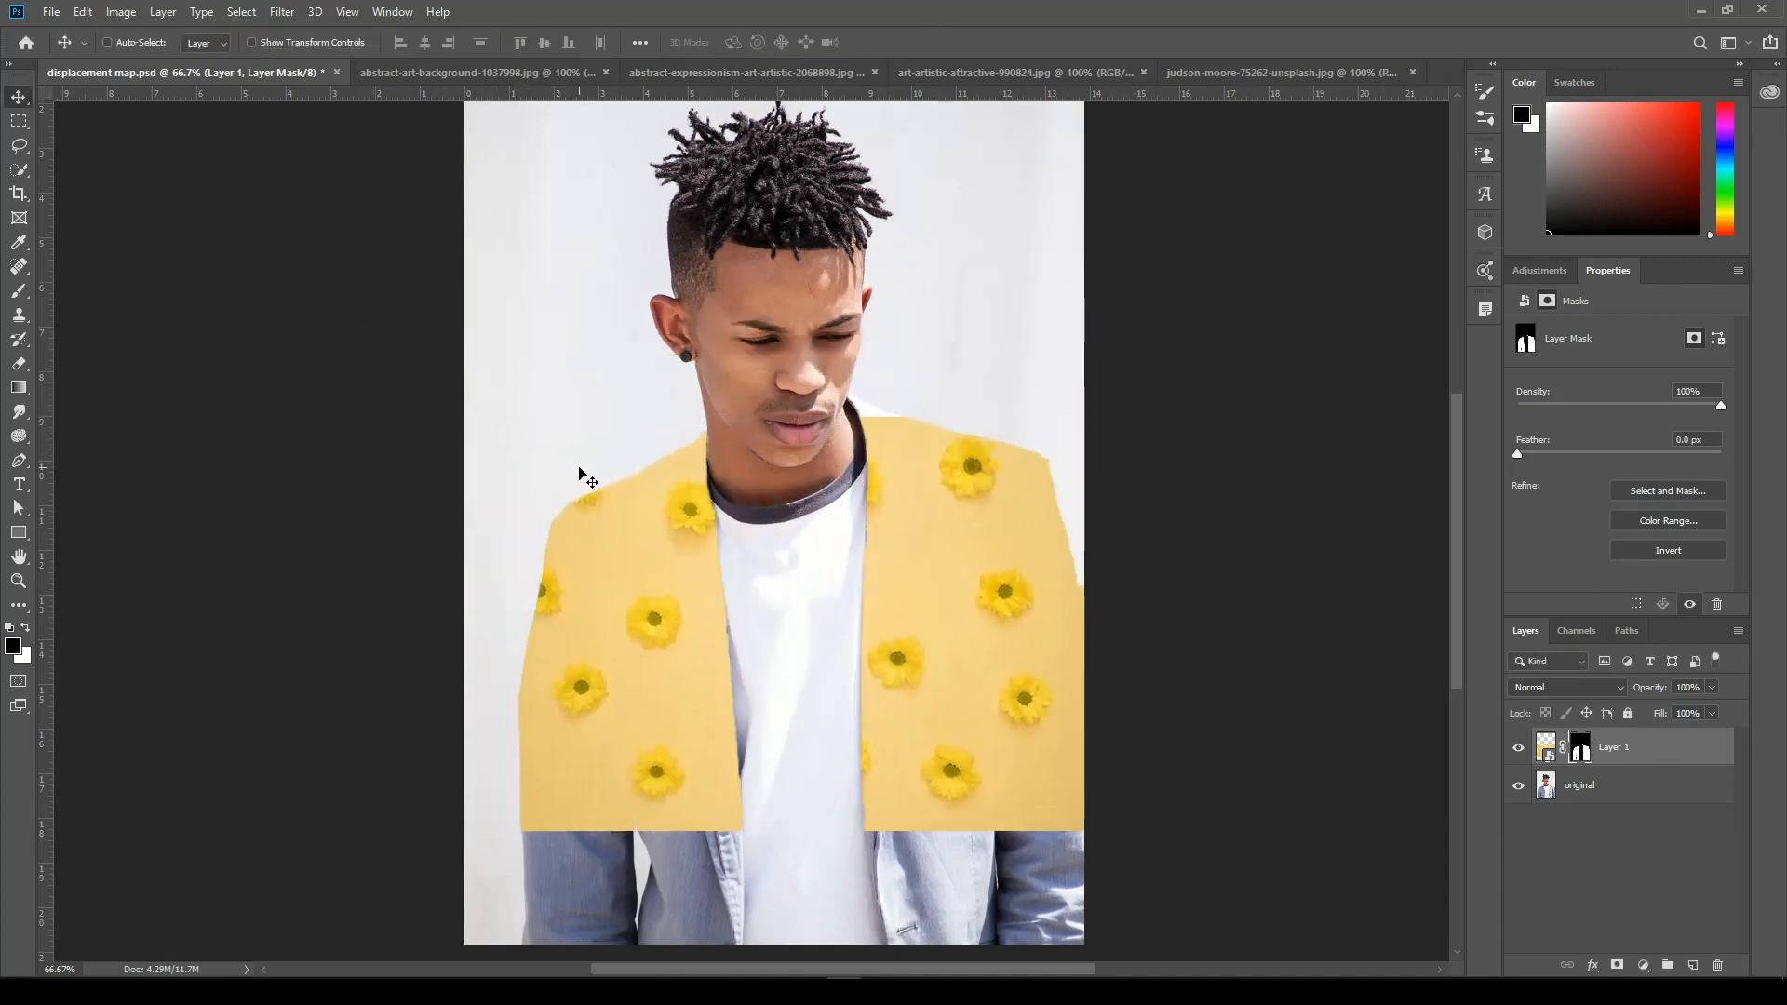
- Unlink the flower pattern from its layer mask and scale it to about 135%, positioning it to cover the whole jacket
click(1547, 747)
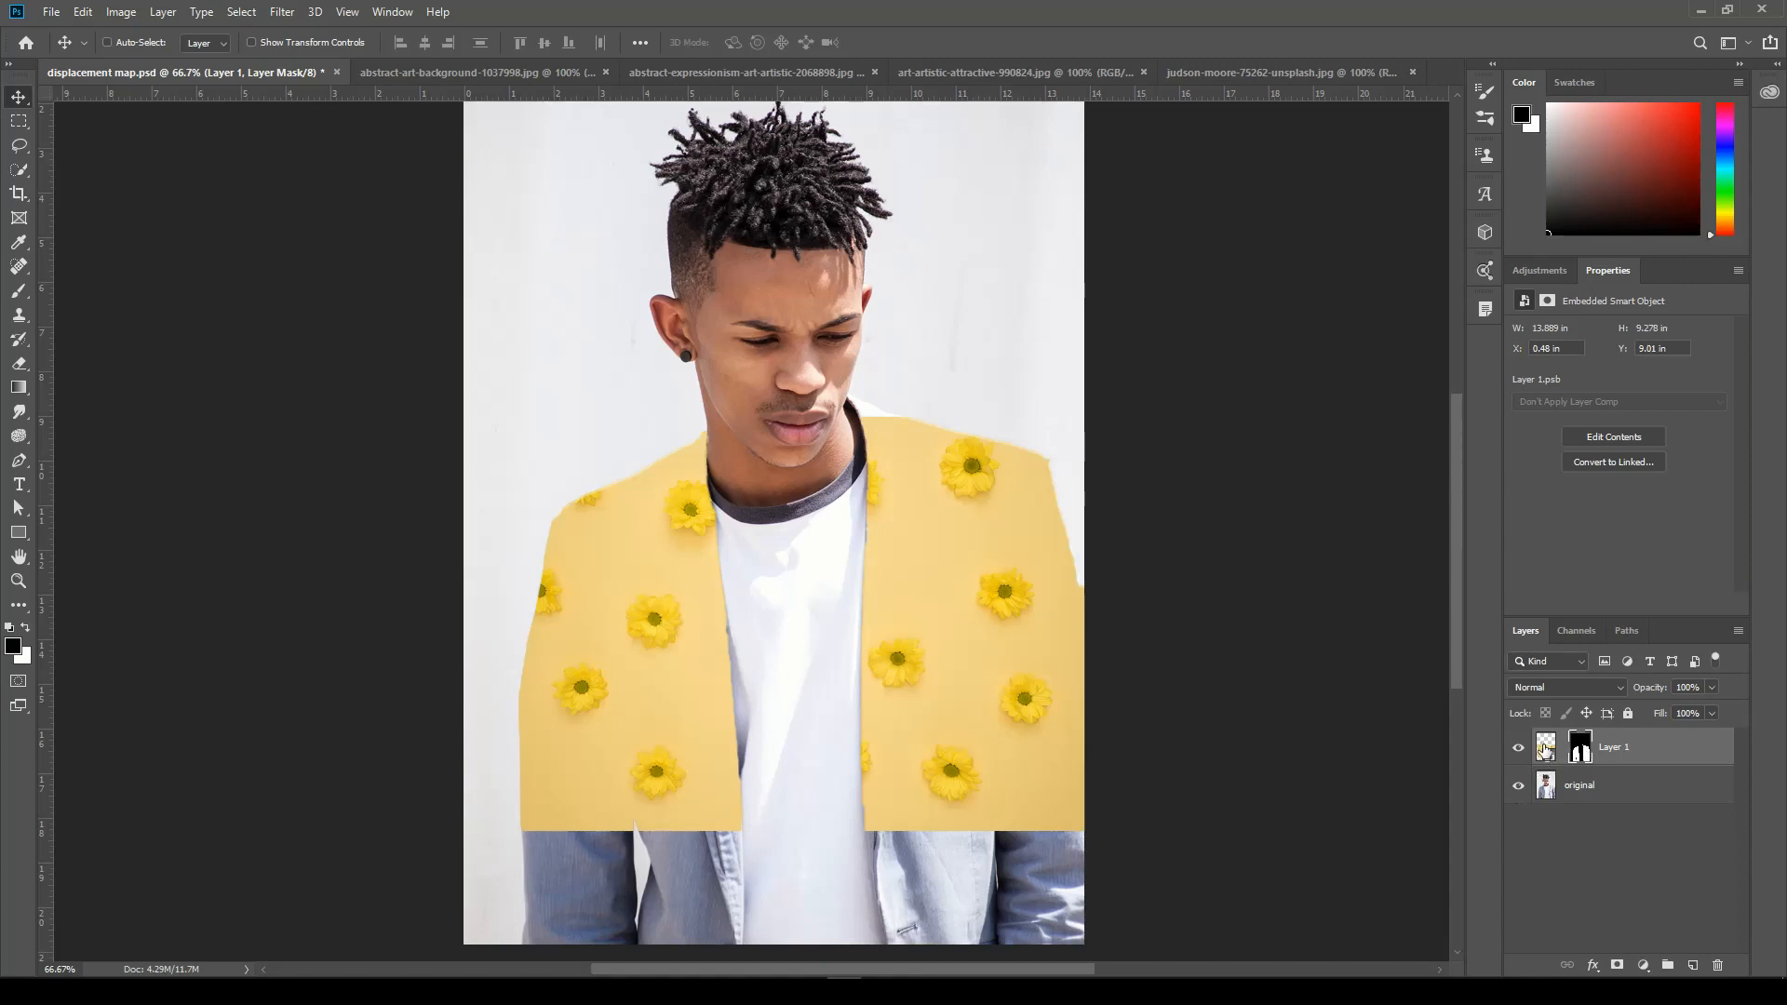
click(1543, 749)
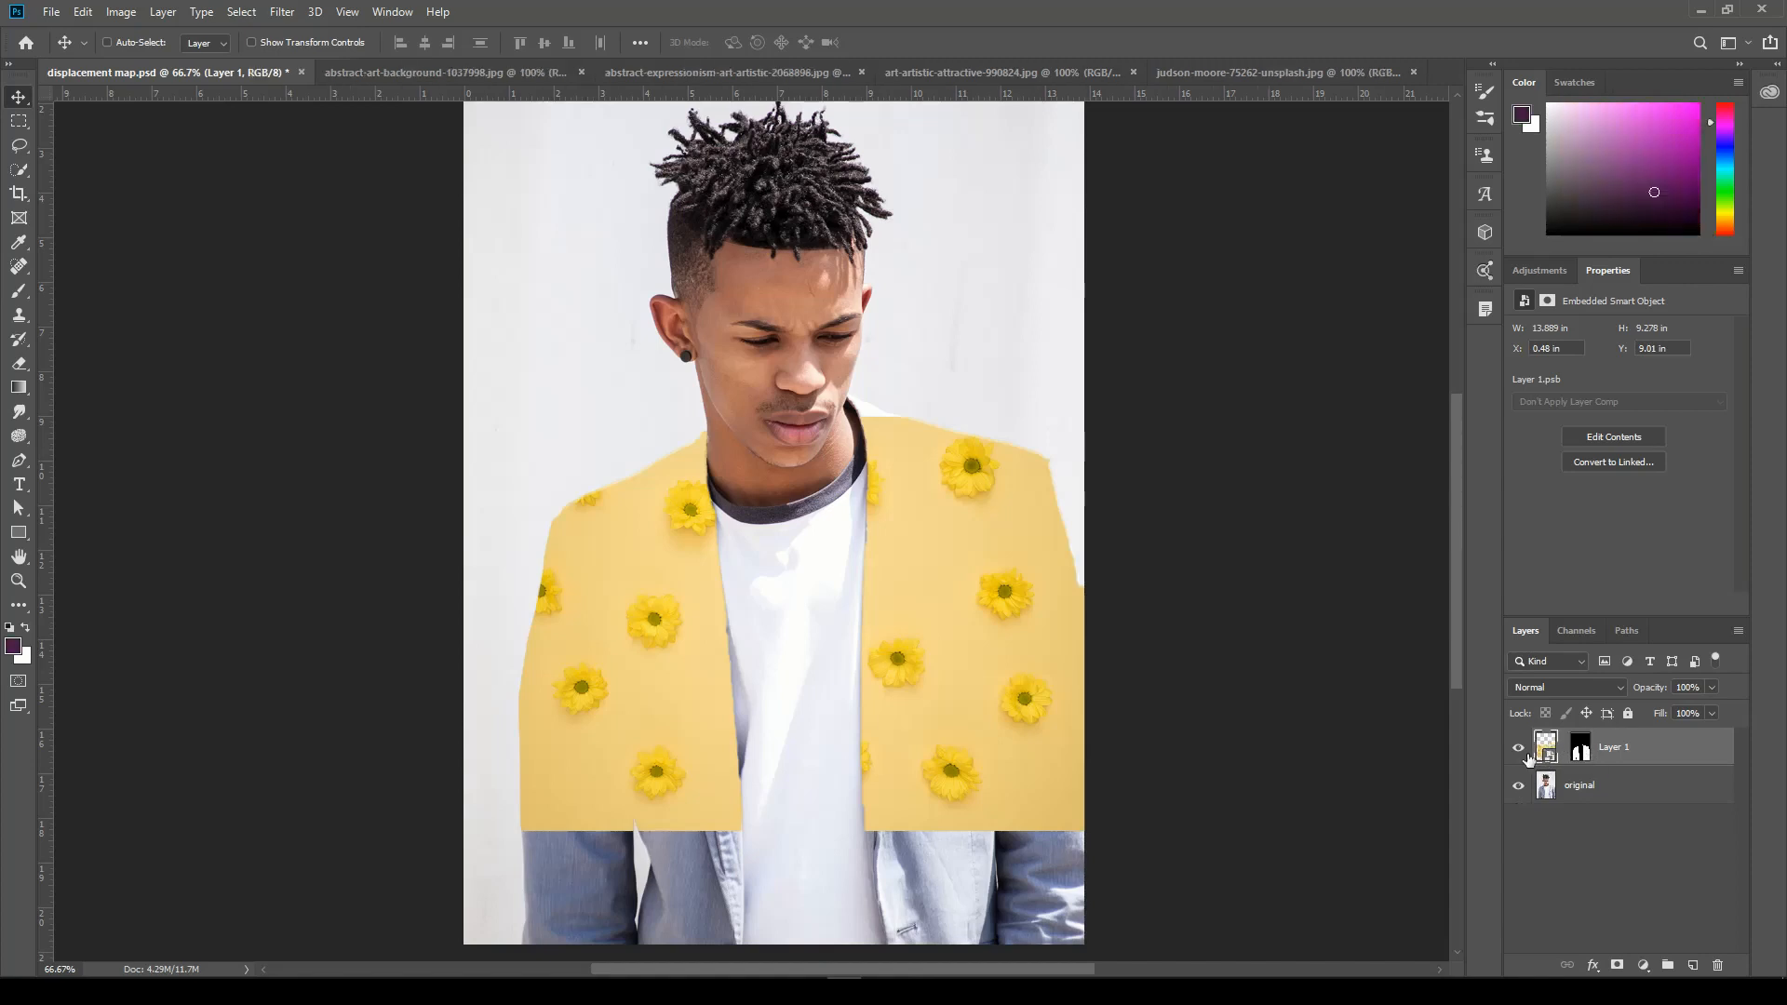
key(ctrl+t)
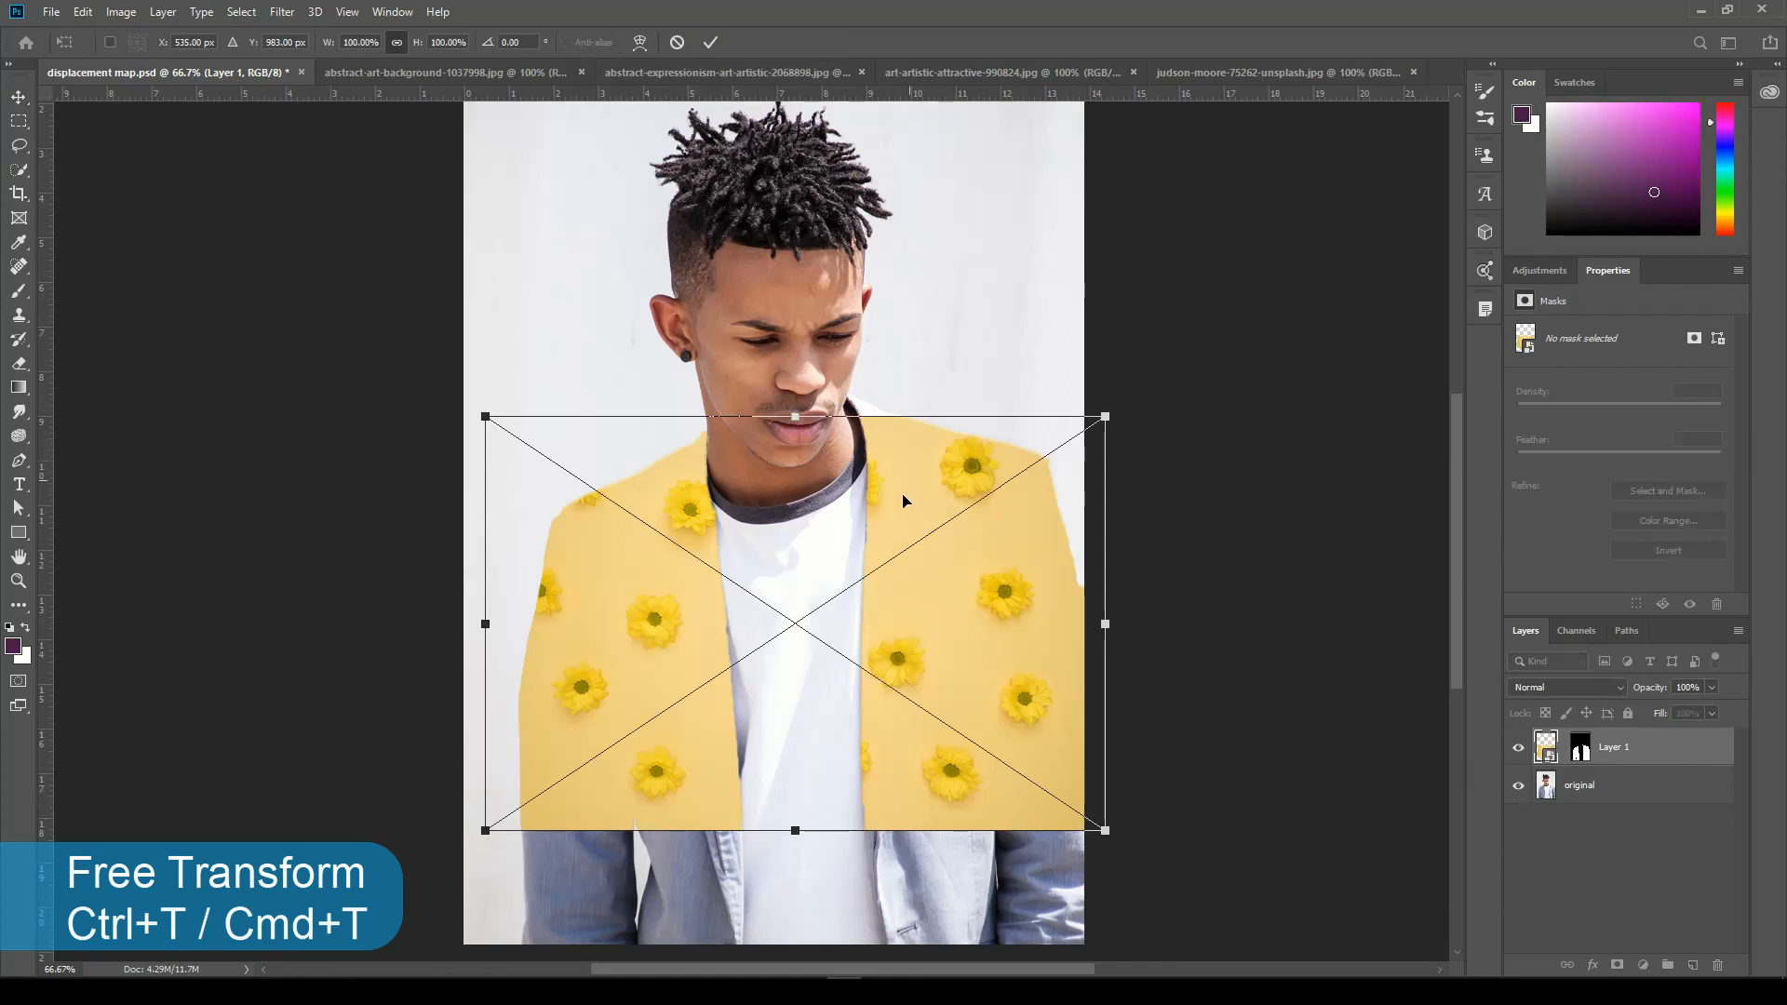
click(83, 12)
click(629, 8)
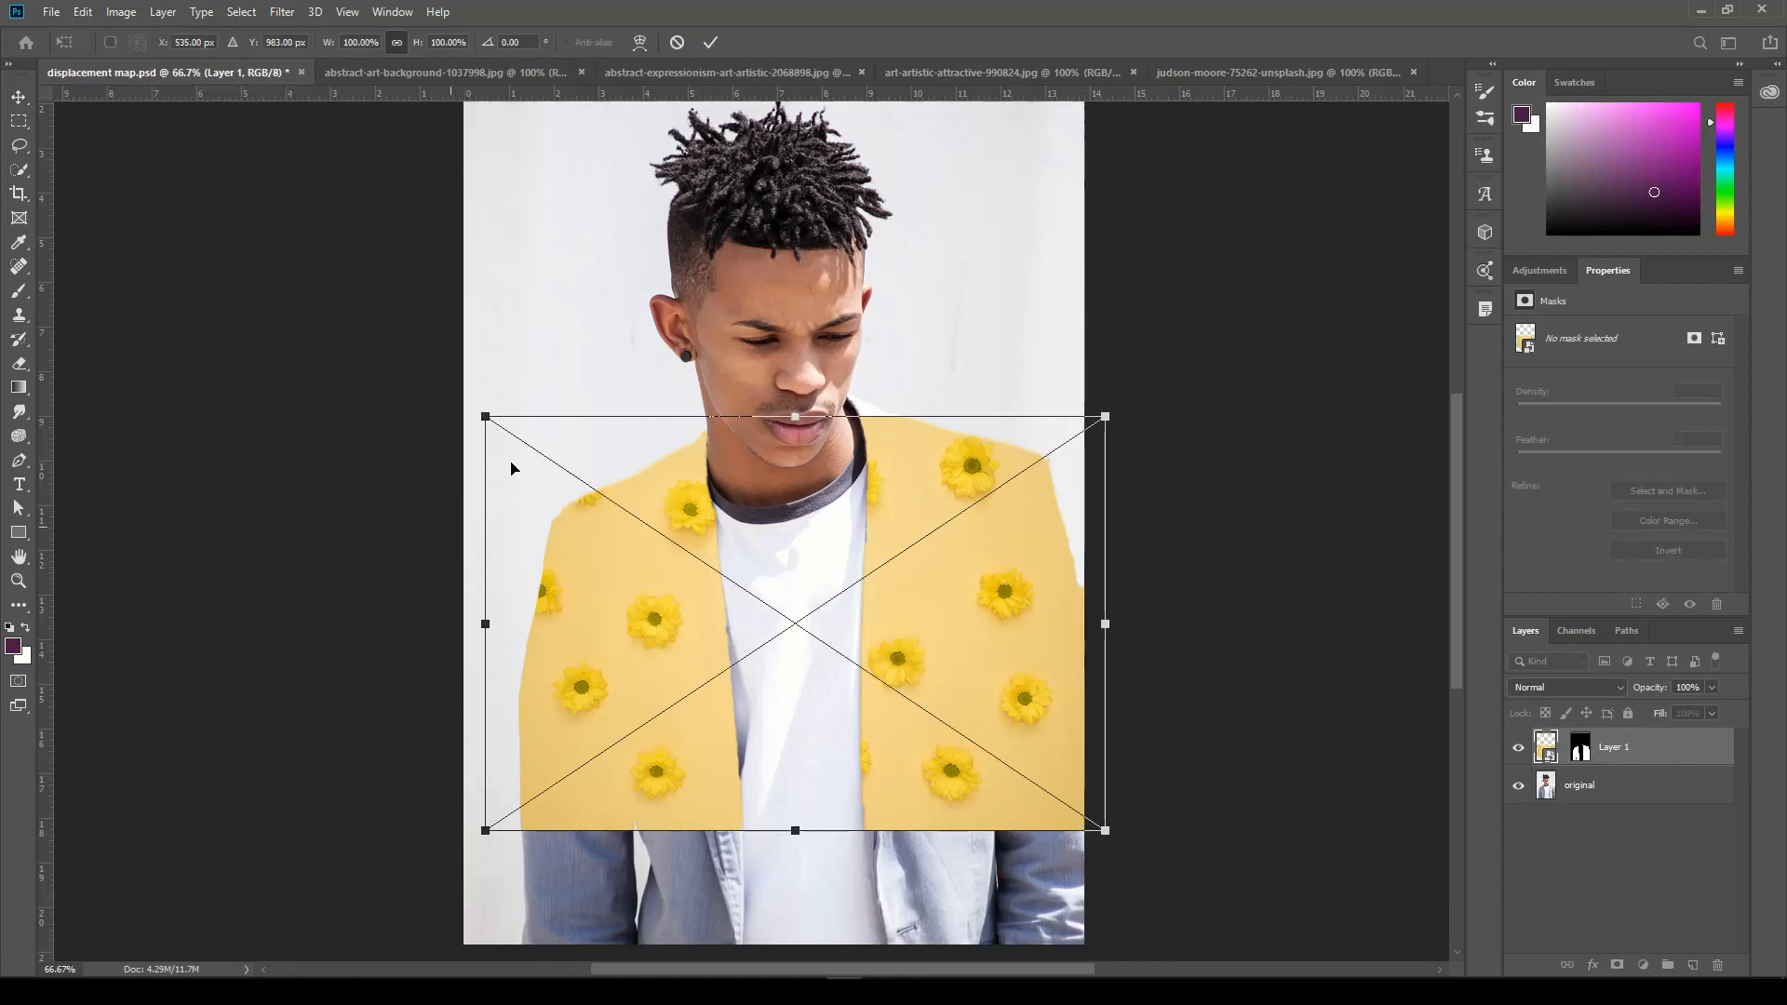
drag(485, 416, 456, 365)
drag(1105, 830, 1246, 948)
drag(1092, 692, 975, 694)
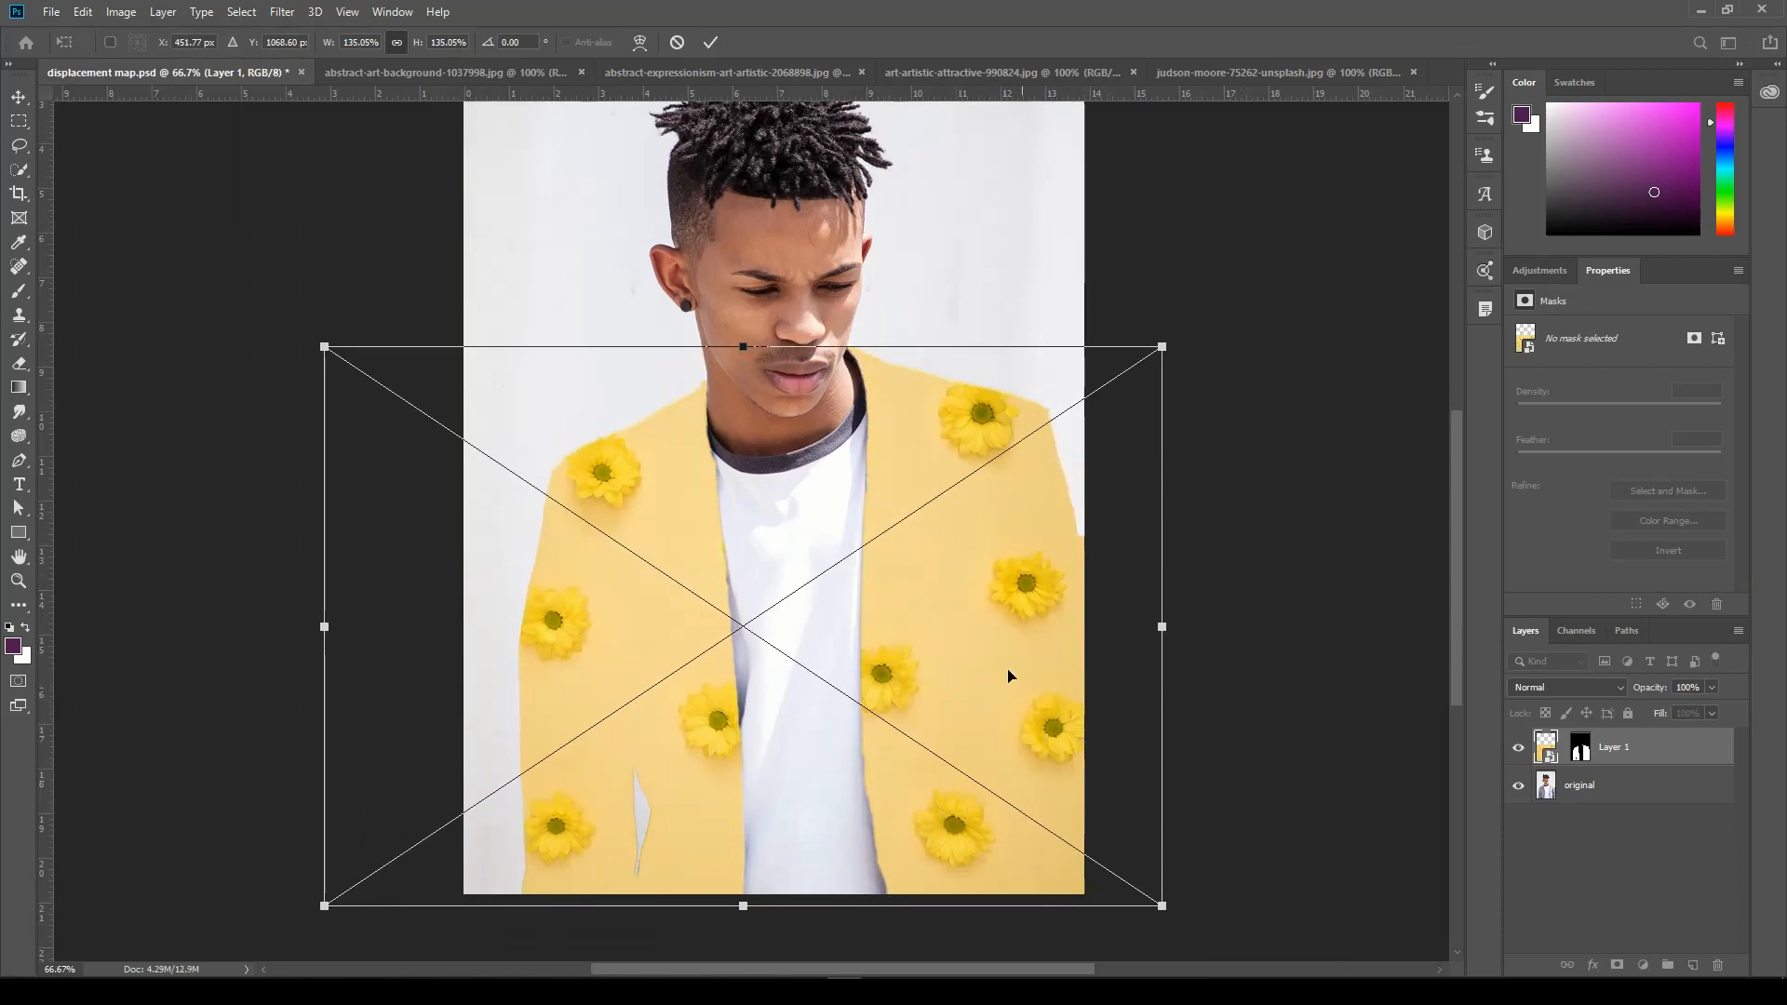
key(Return)
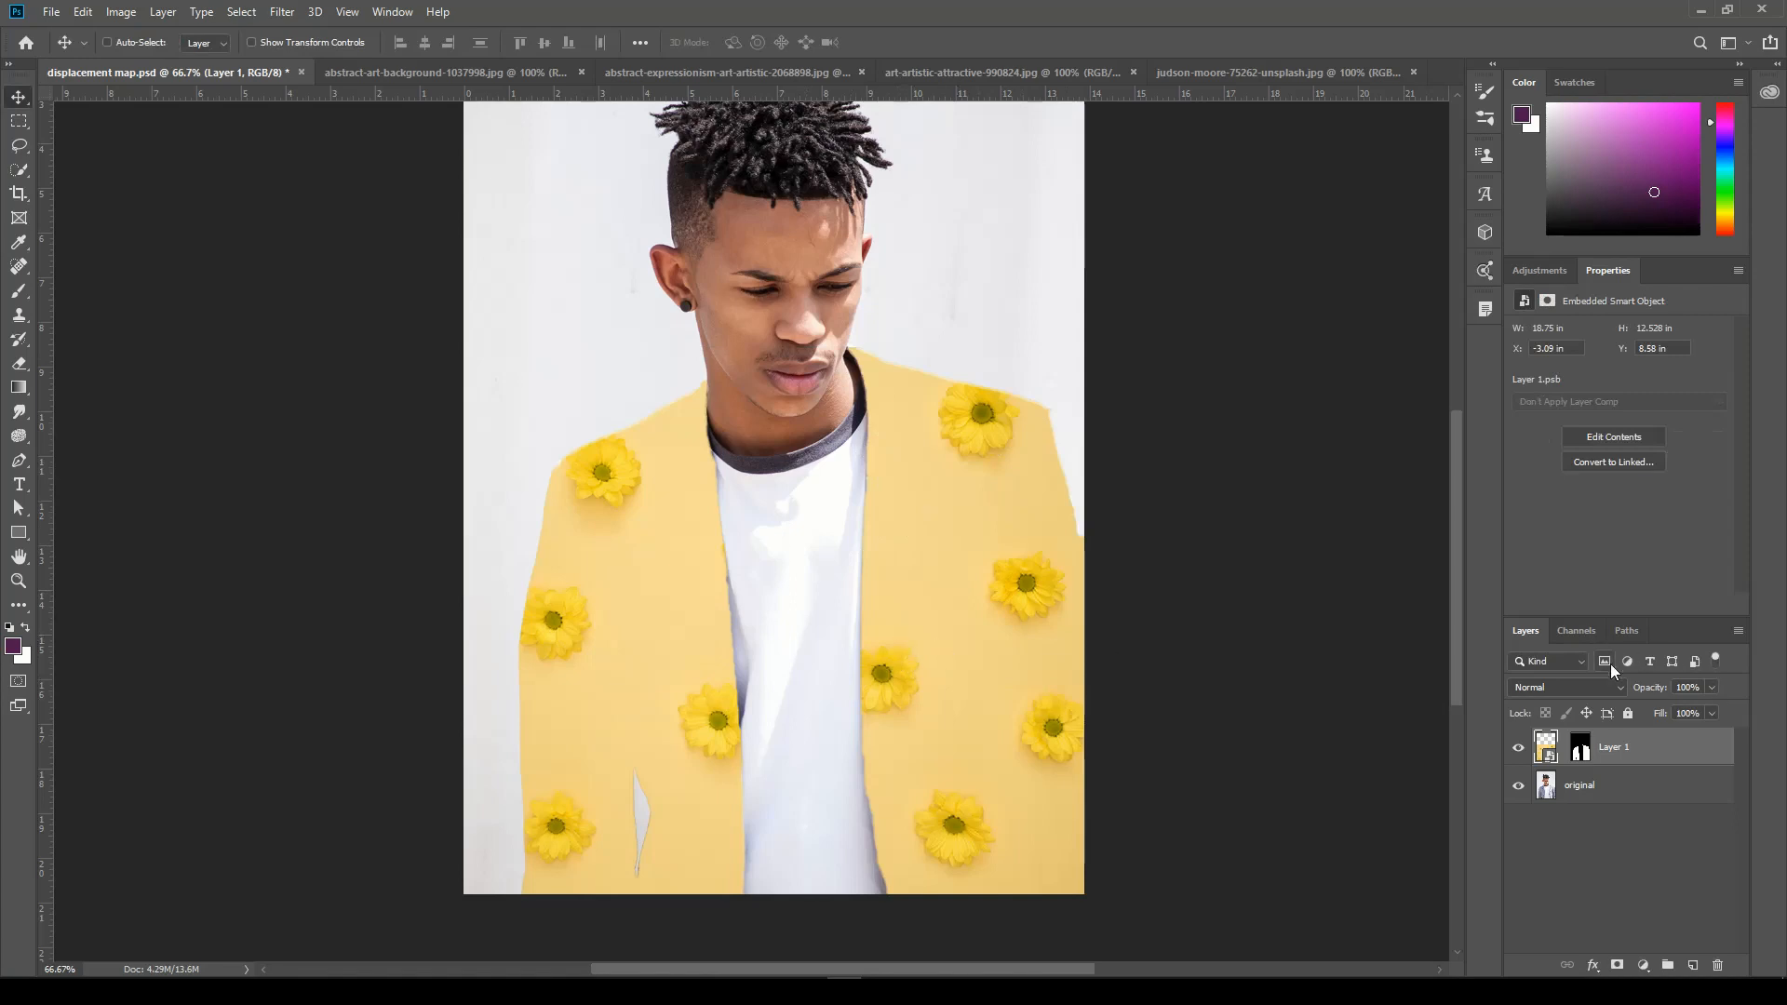
- Set the flower pattern layer's blend mode to Multiply
click(1623, 689)
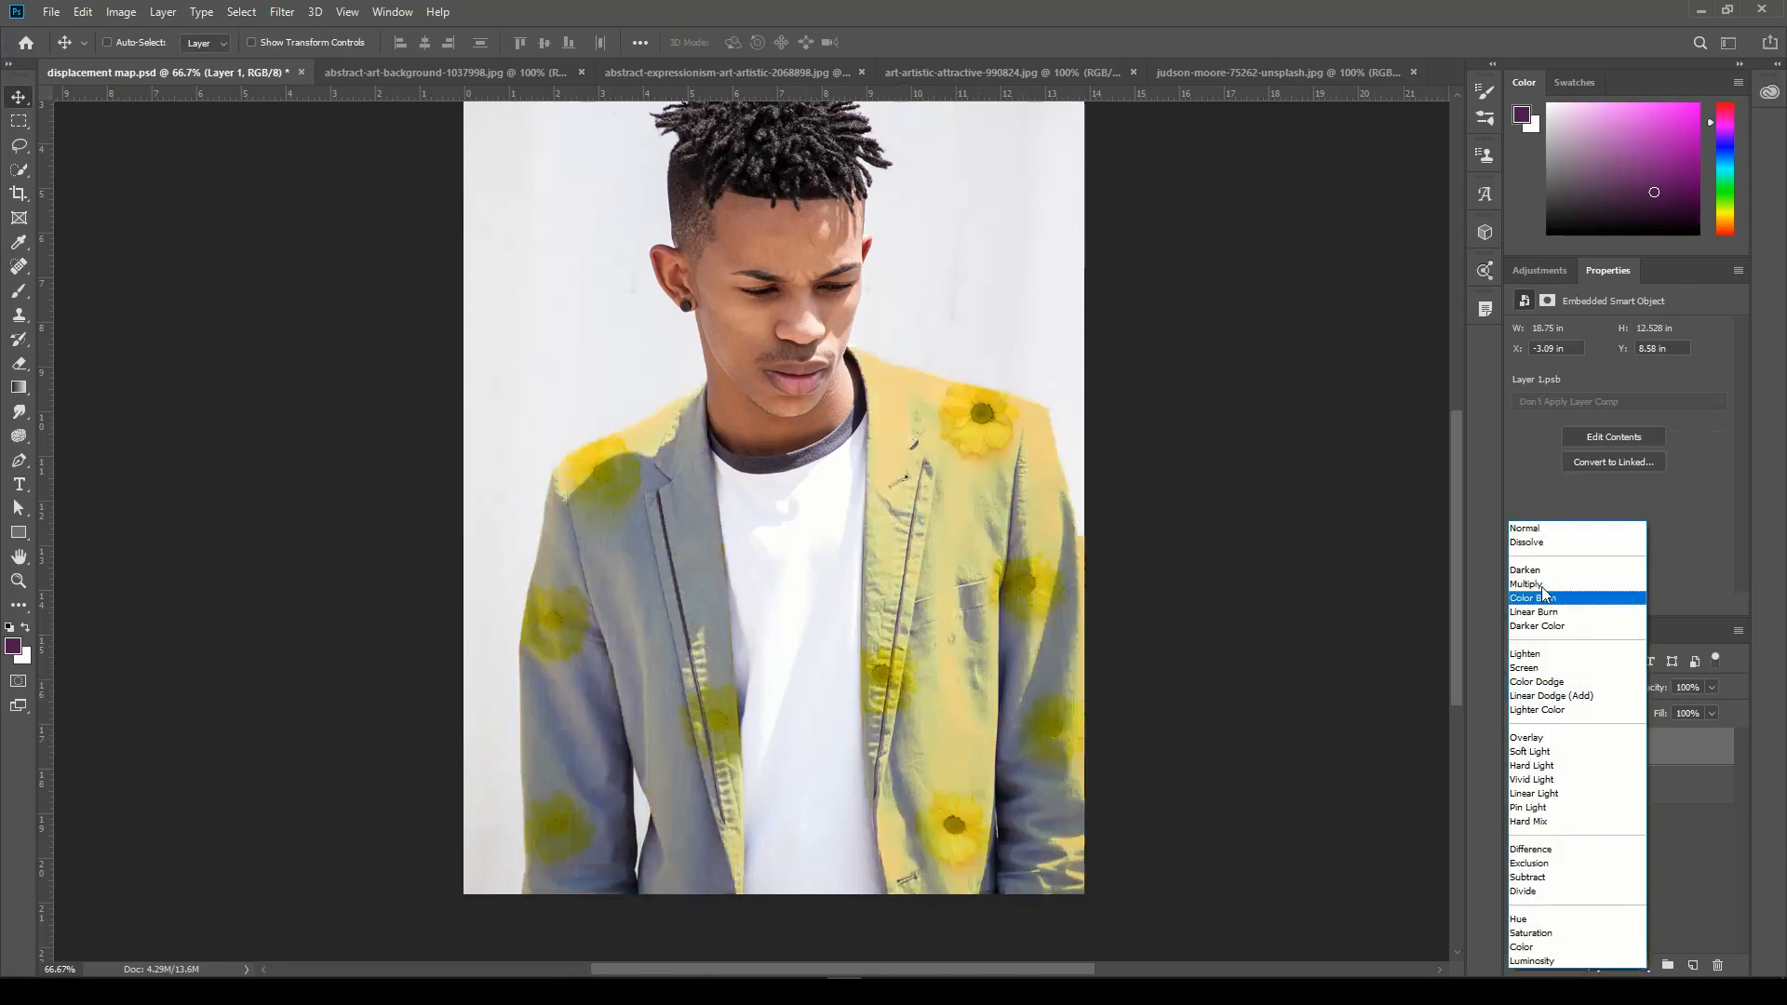
click(1540, 591)
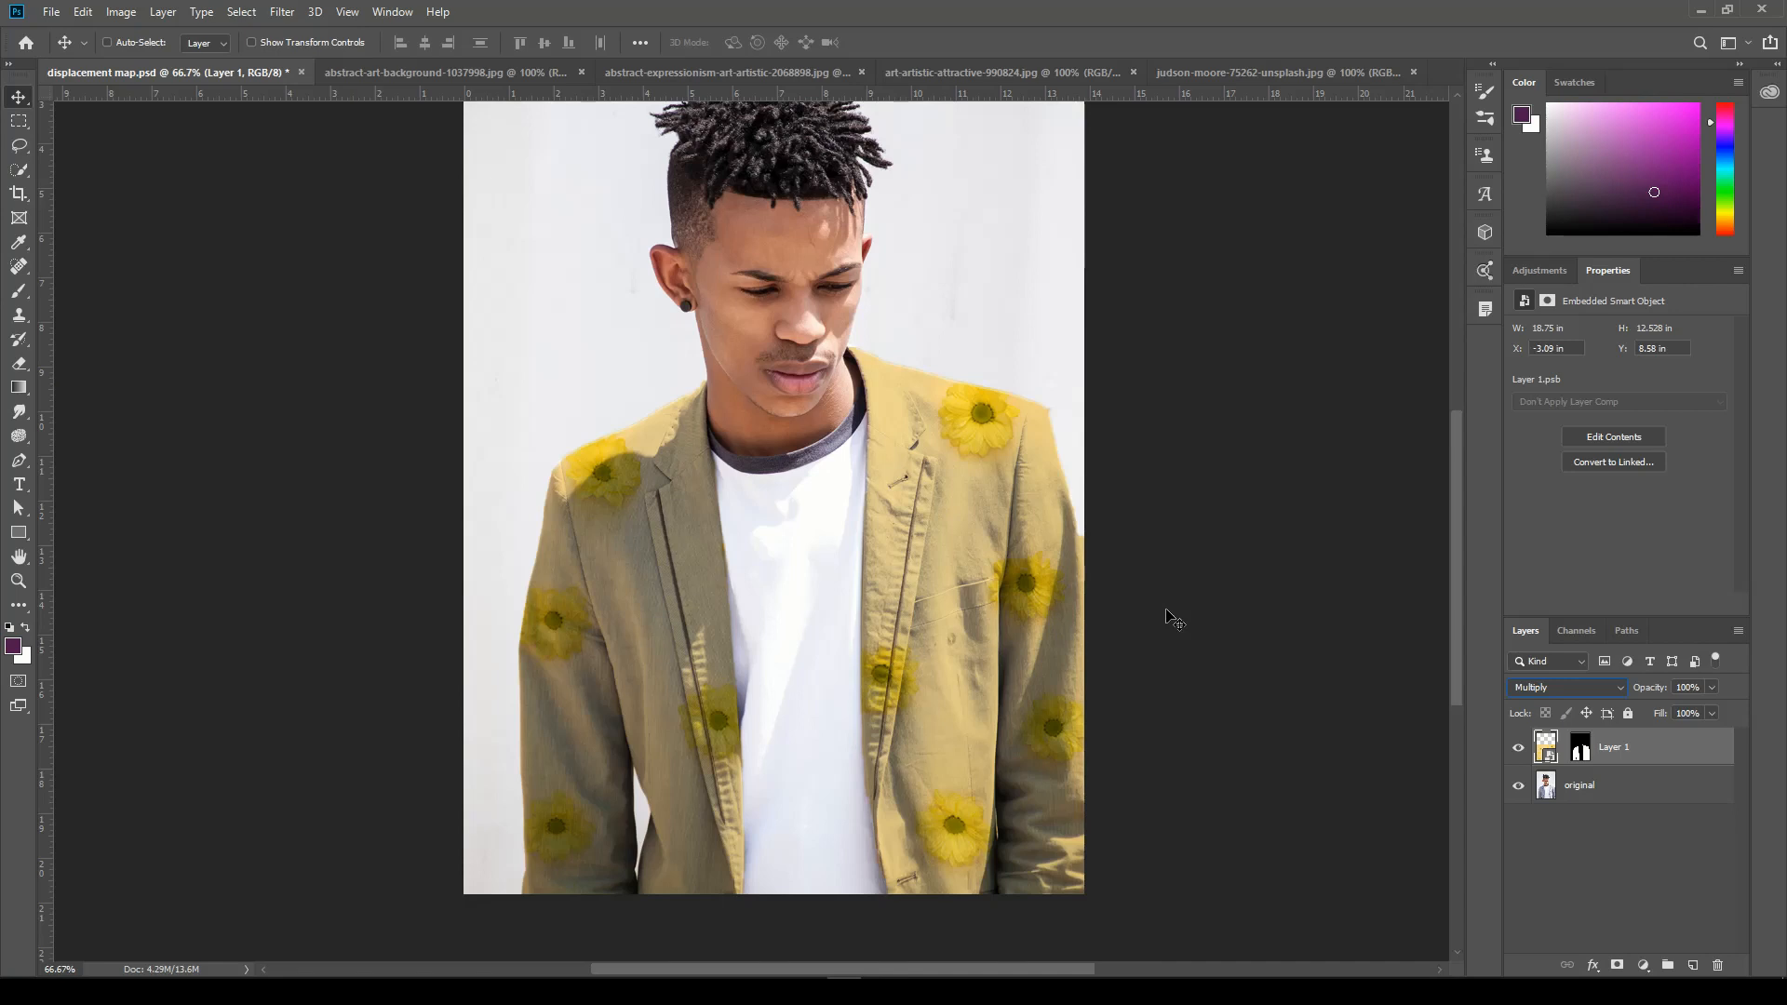
- Examine close up how the flower pattern blends with the jacket's folds, lapels and sleeves
key(ctrl+1)
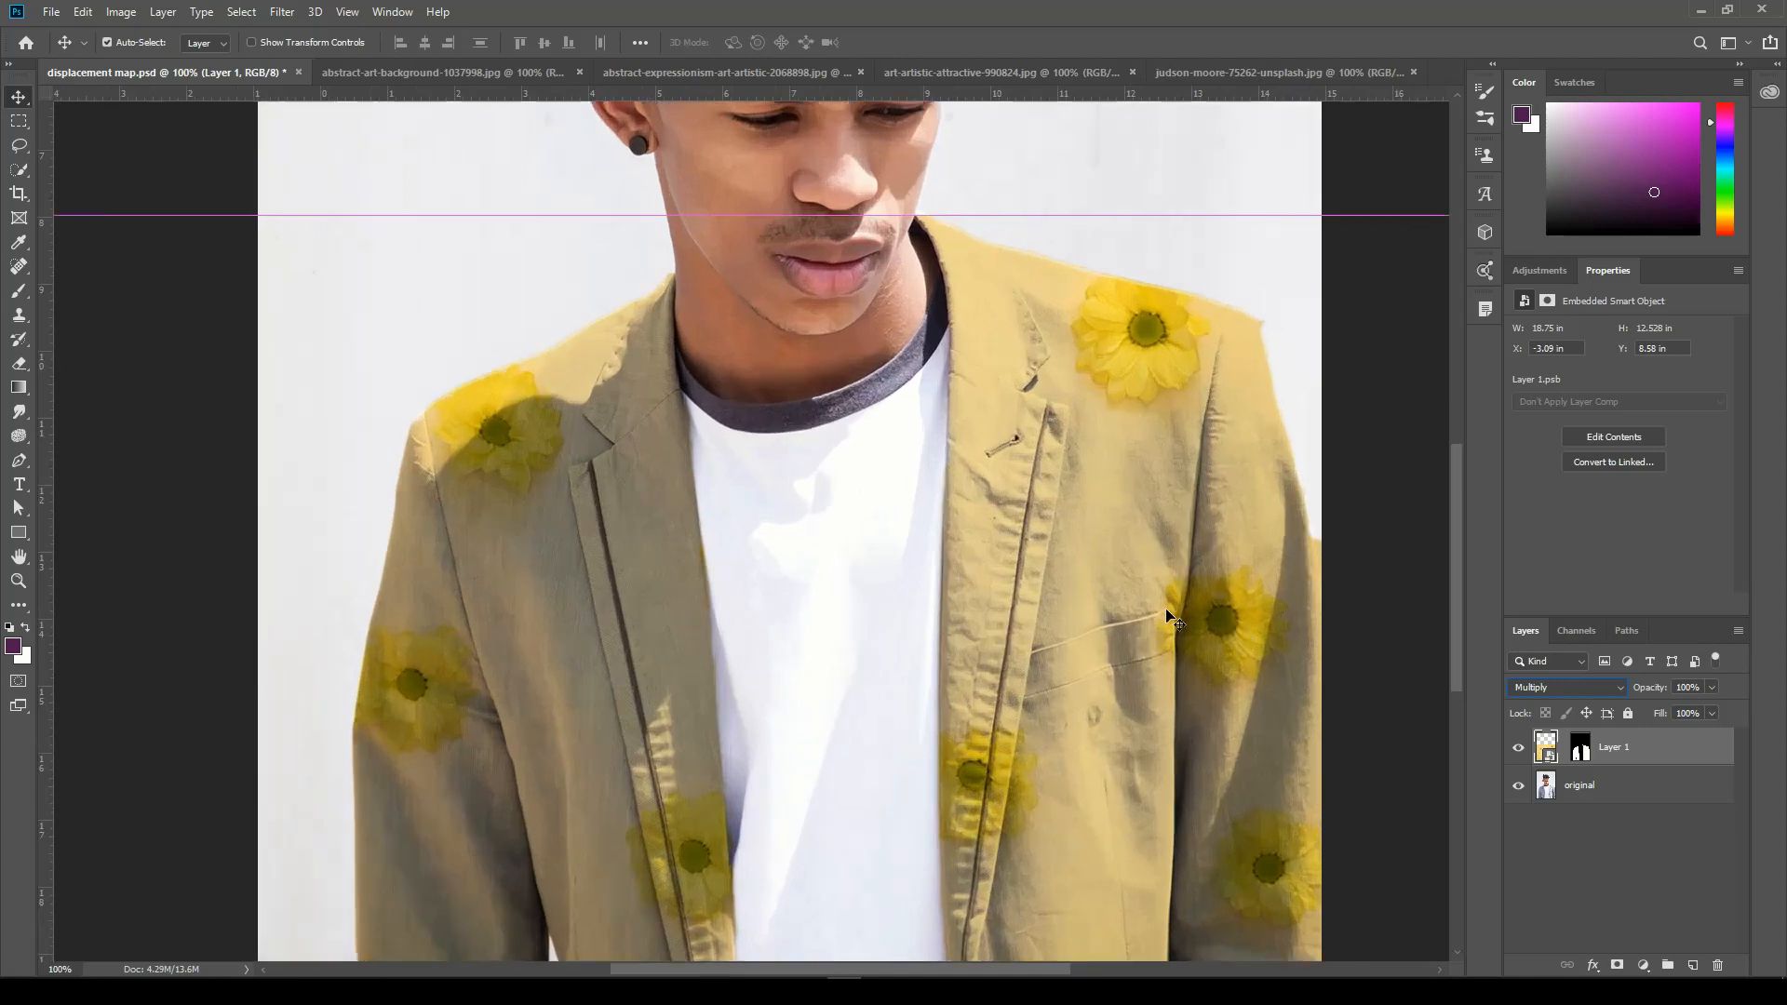
key(ctrl+plus)
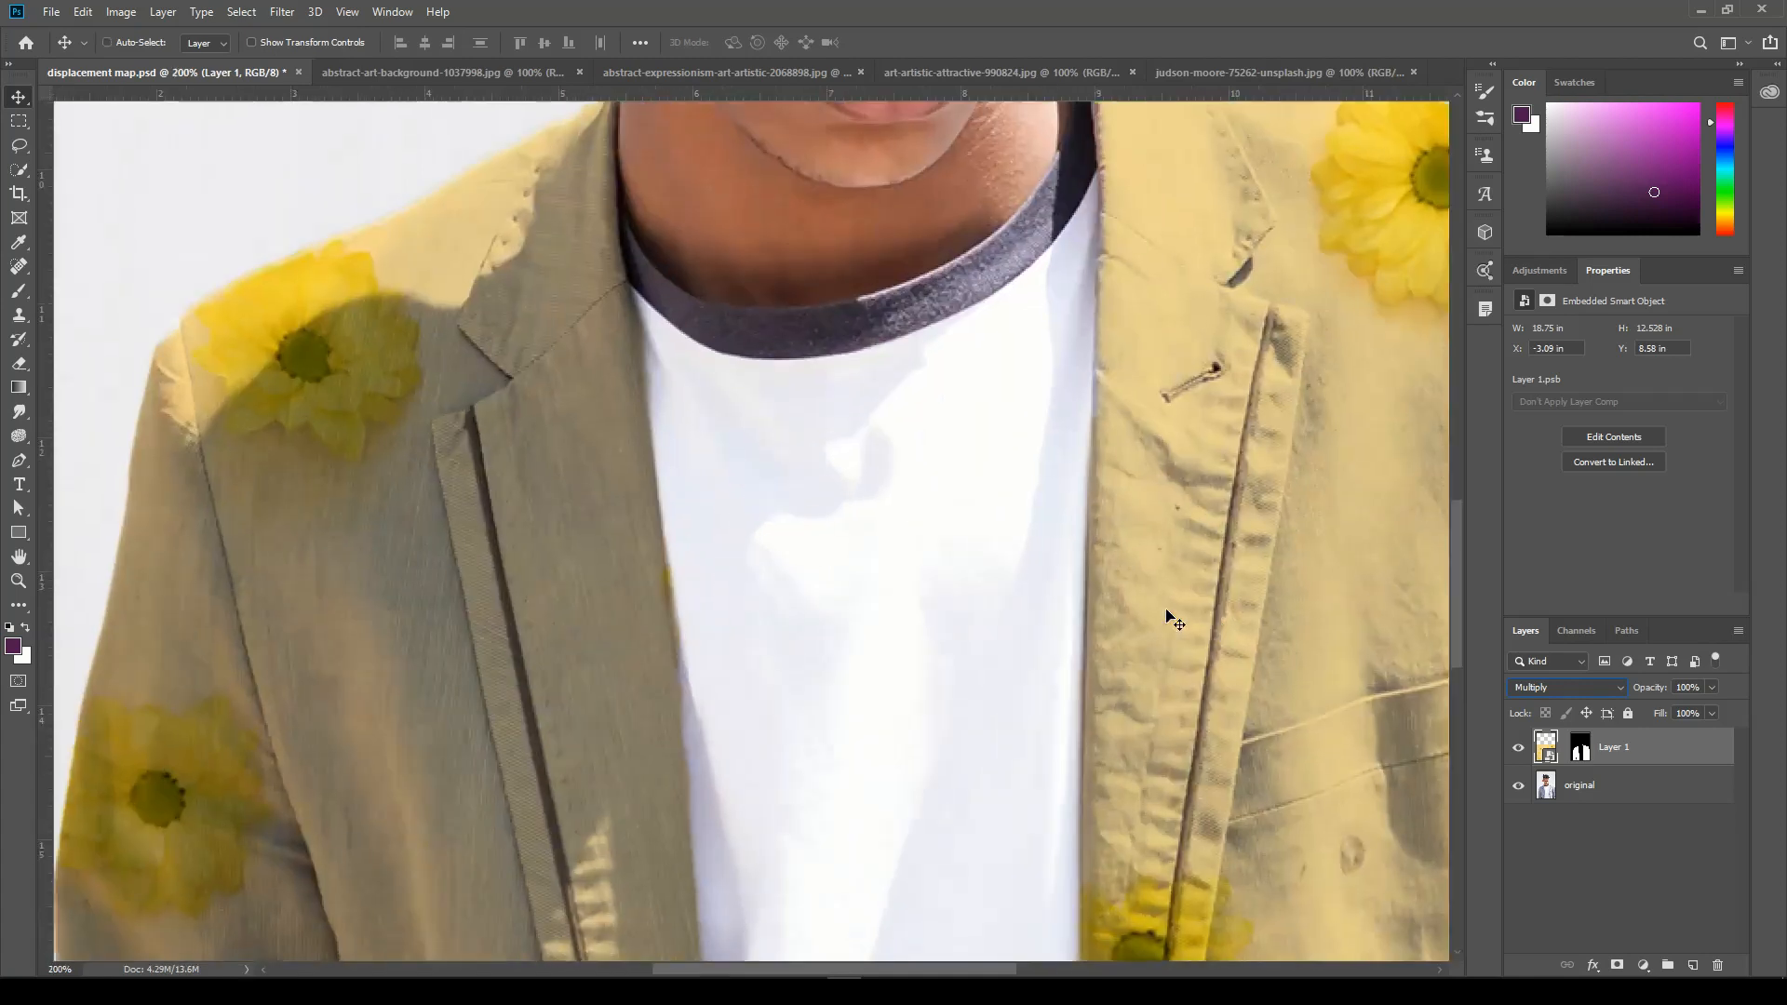
drag(1101, 646, 843, 257)
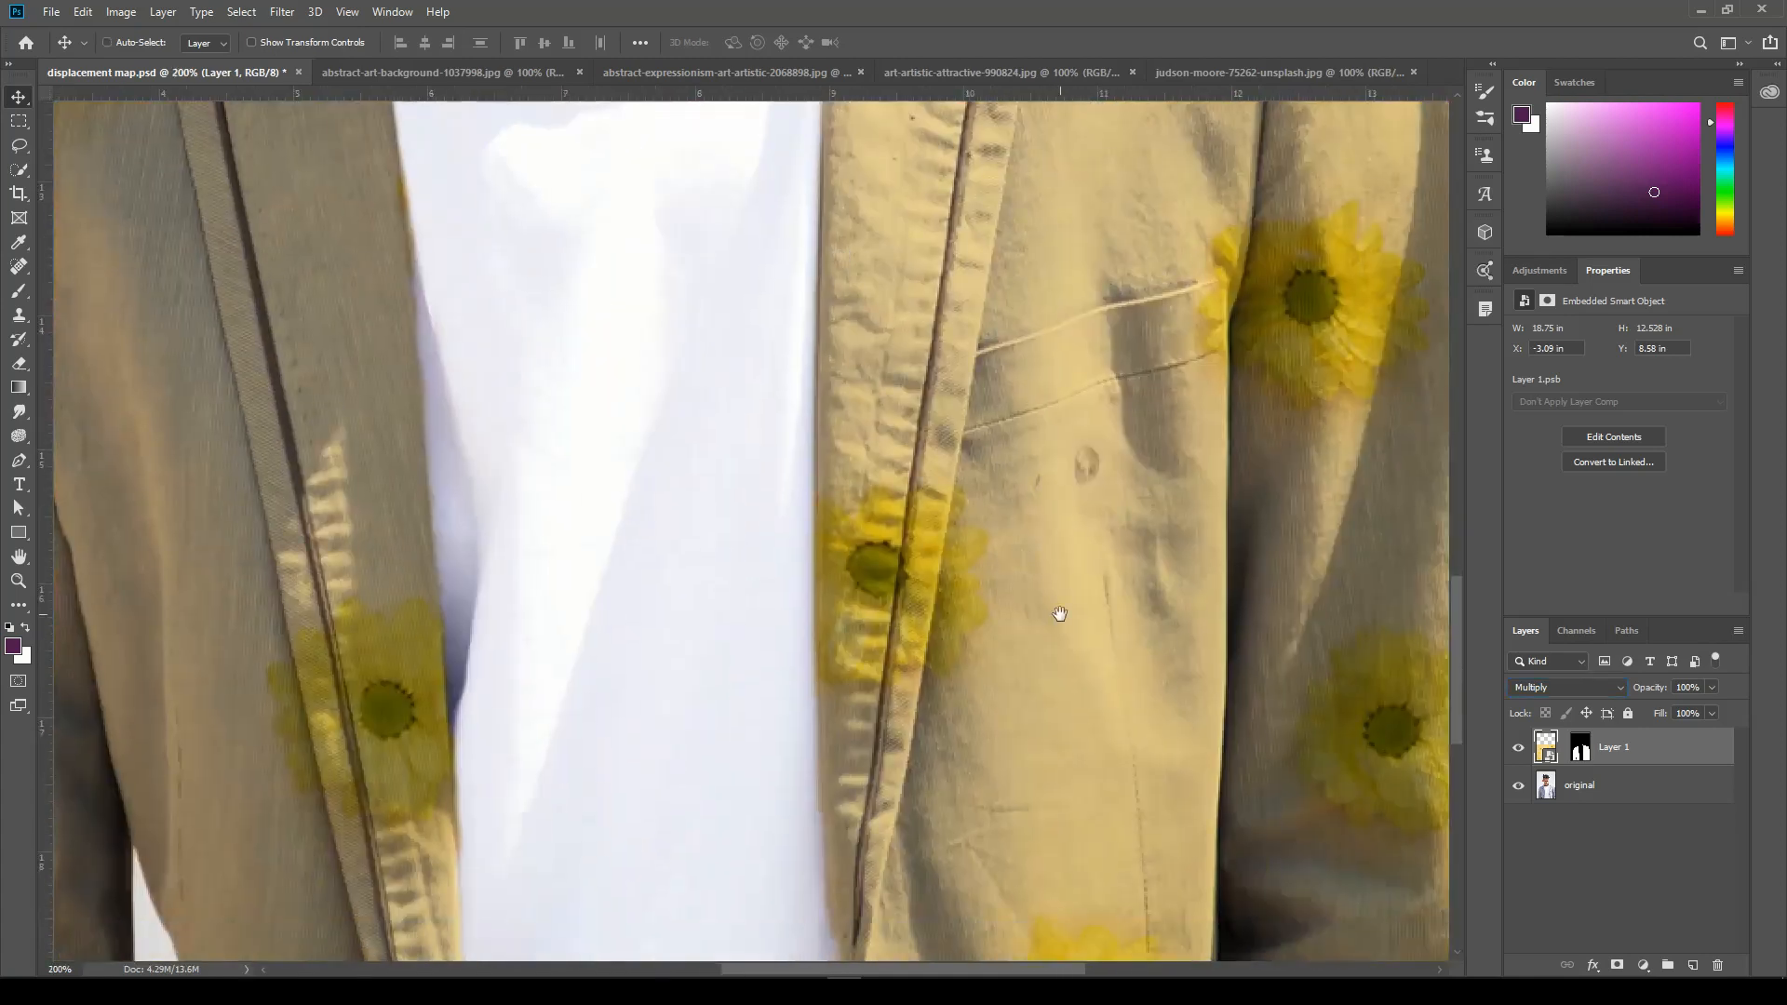
mouse_move(1057, 611)
mouse_down()
mouse_move(930, 438)
mouse_move(937, 419)
mouse_up()
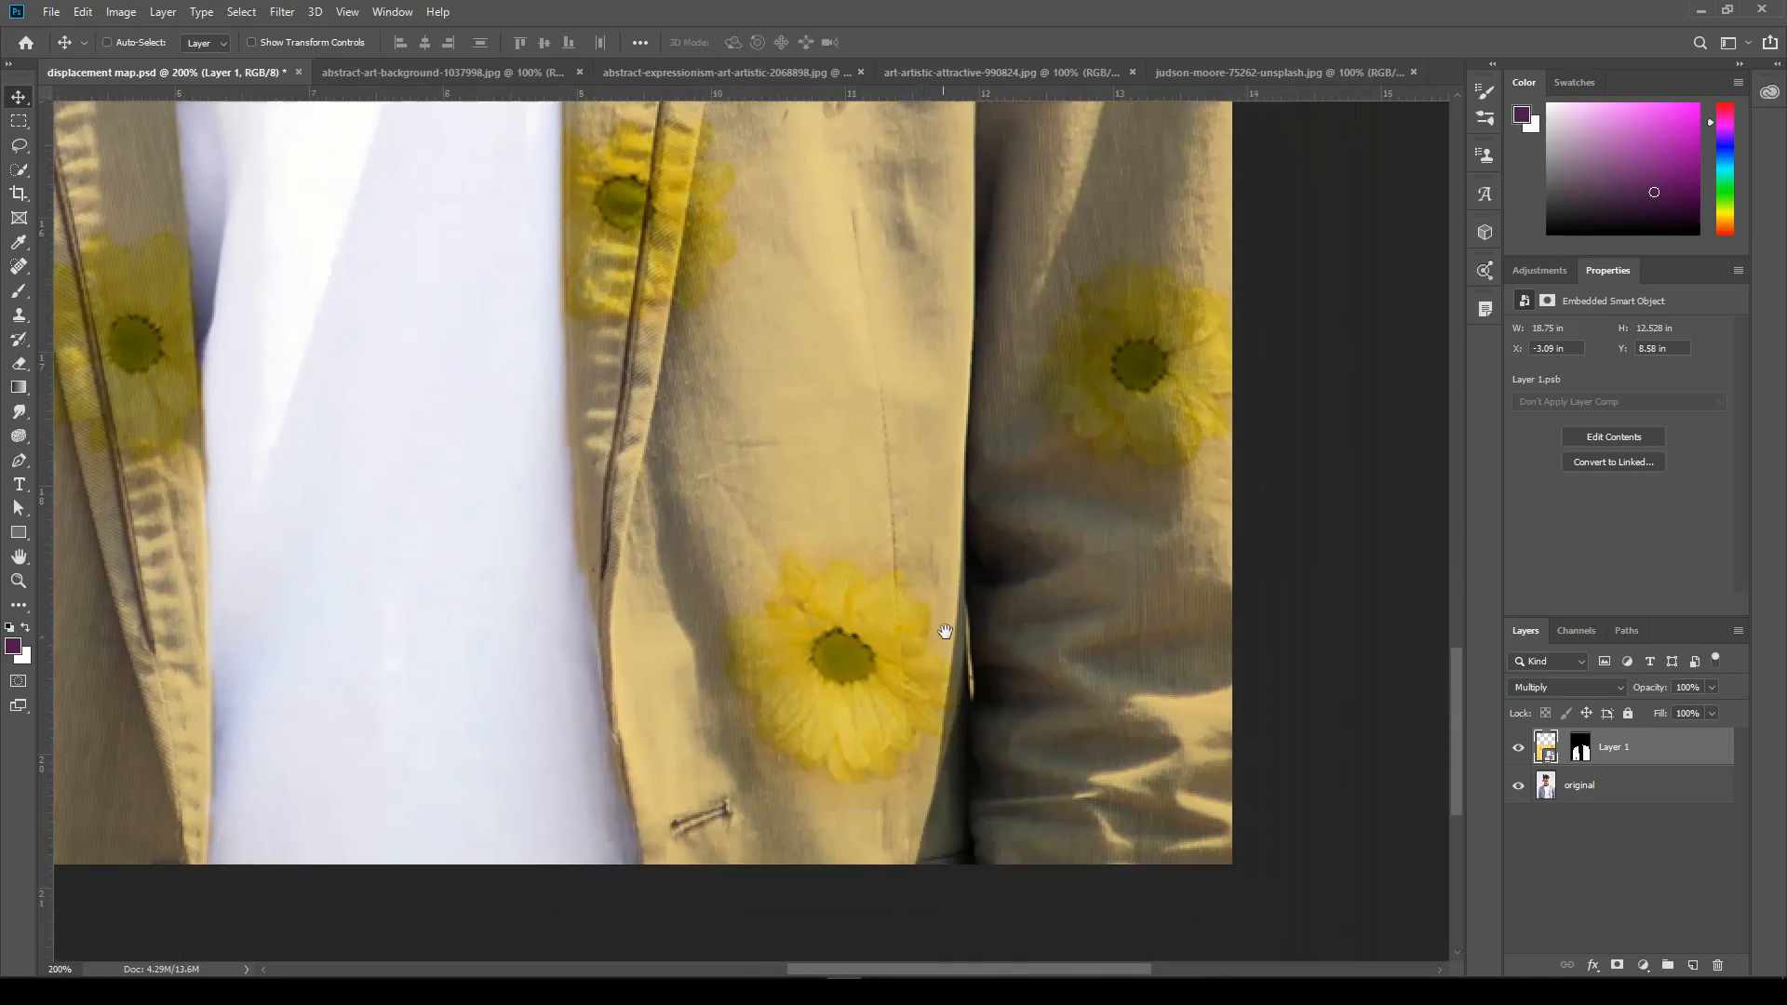
drag(801, 379, 1105, 639)
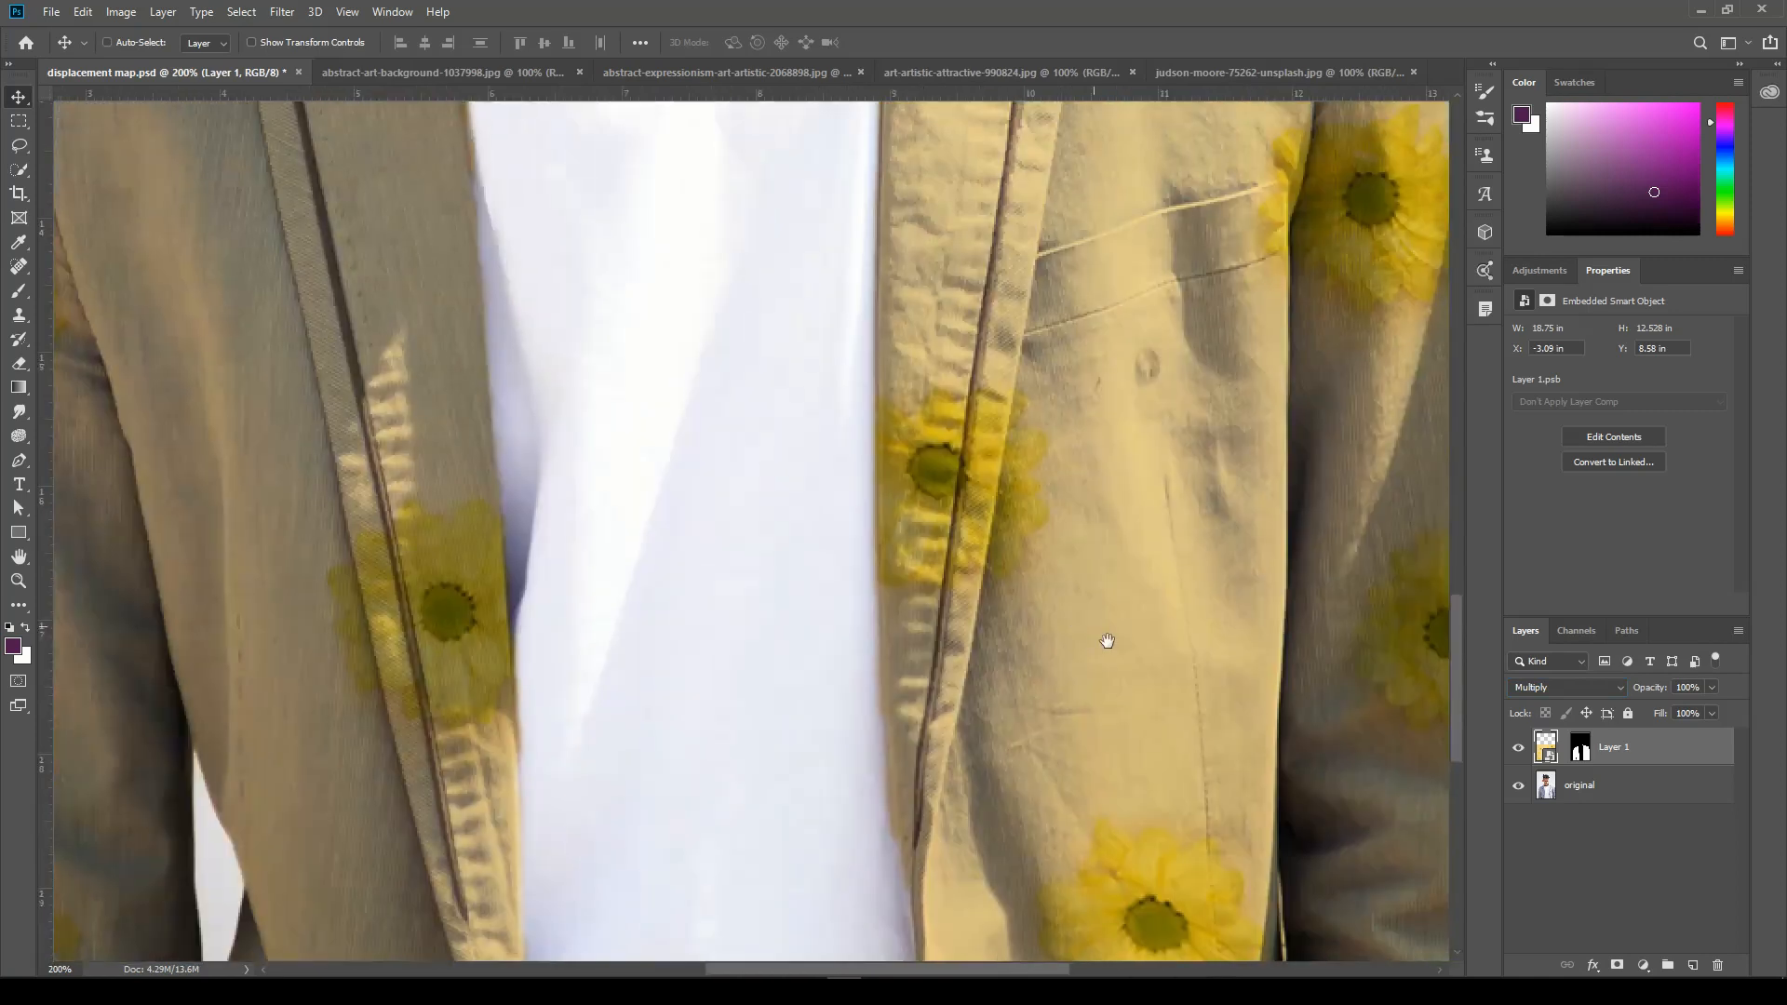
drag(949, 359, 989, 606)
drag(1192, 271, 1169, 577)
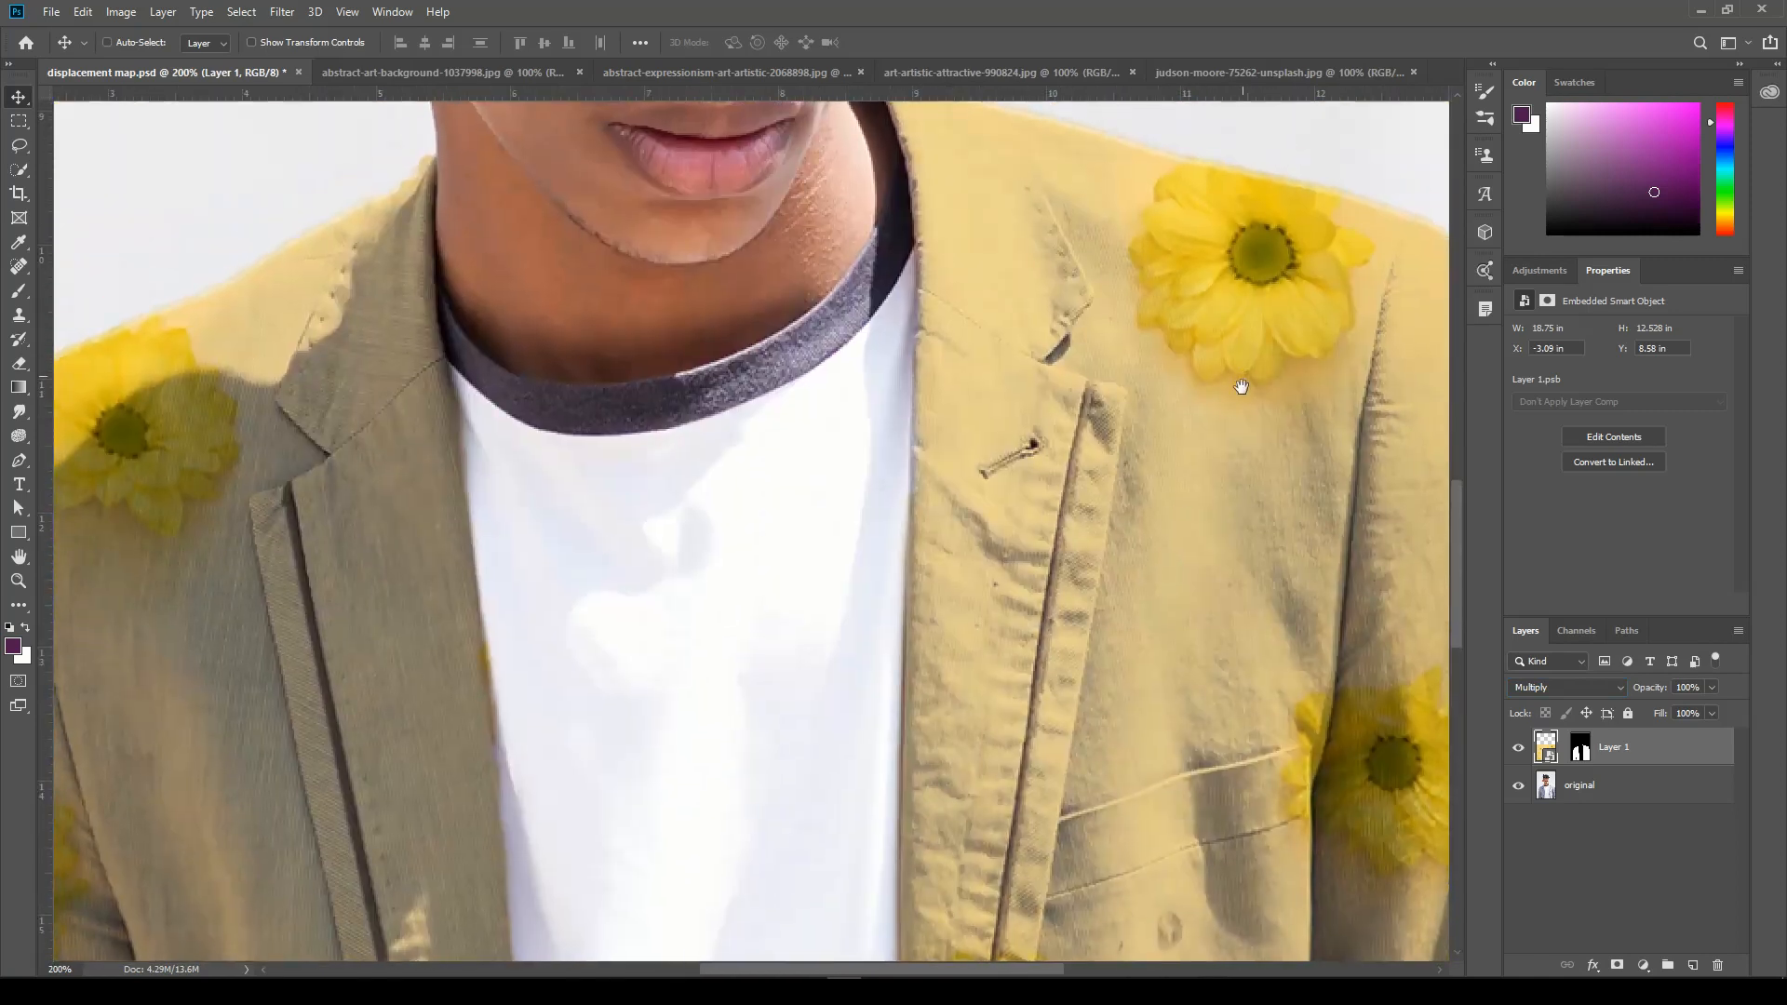
drag(1245, 387, 1210, 453)
key(ctrl+minus)
key(ctrl+minus)
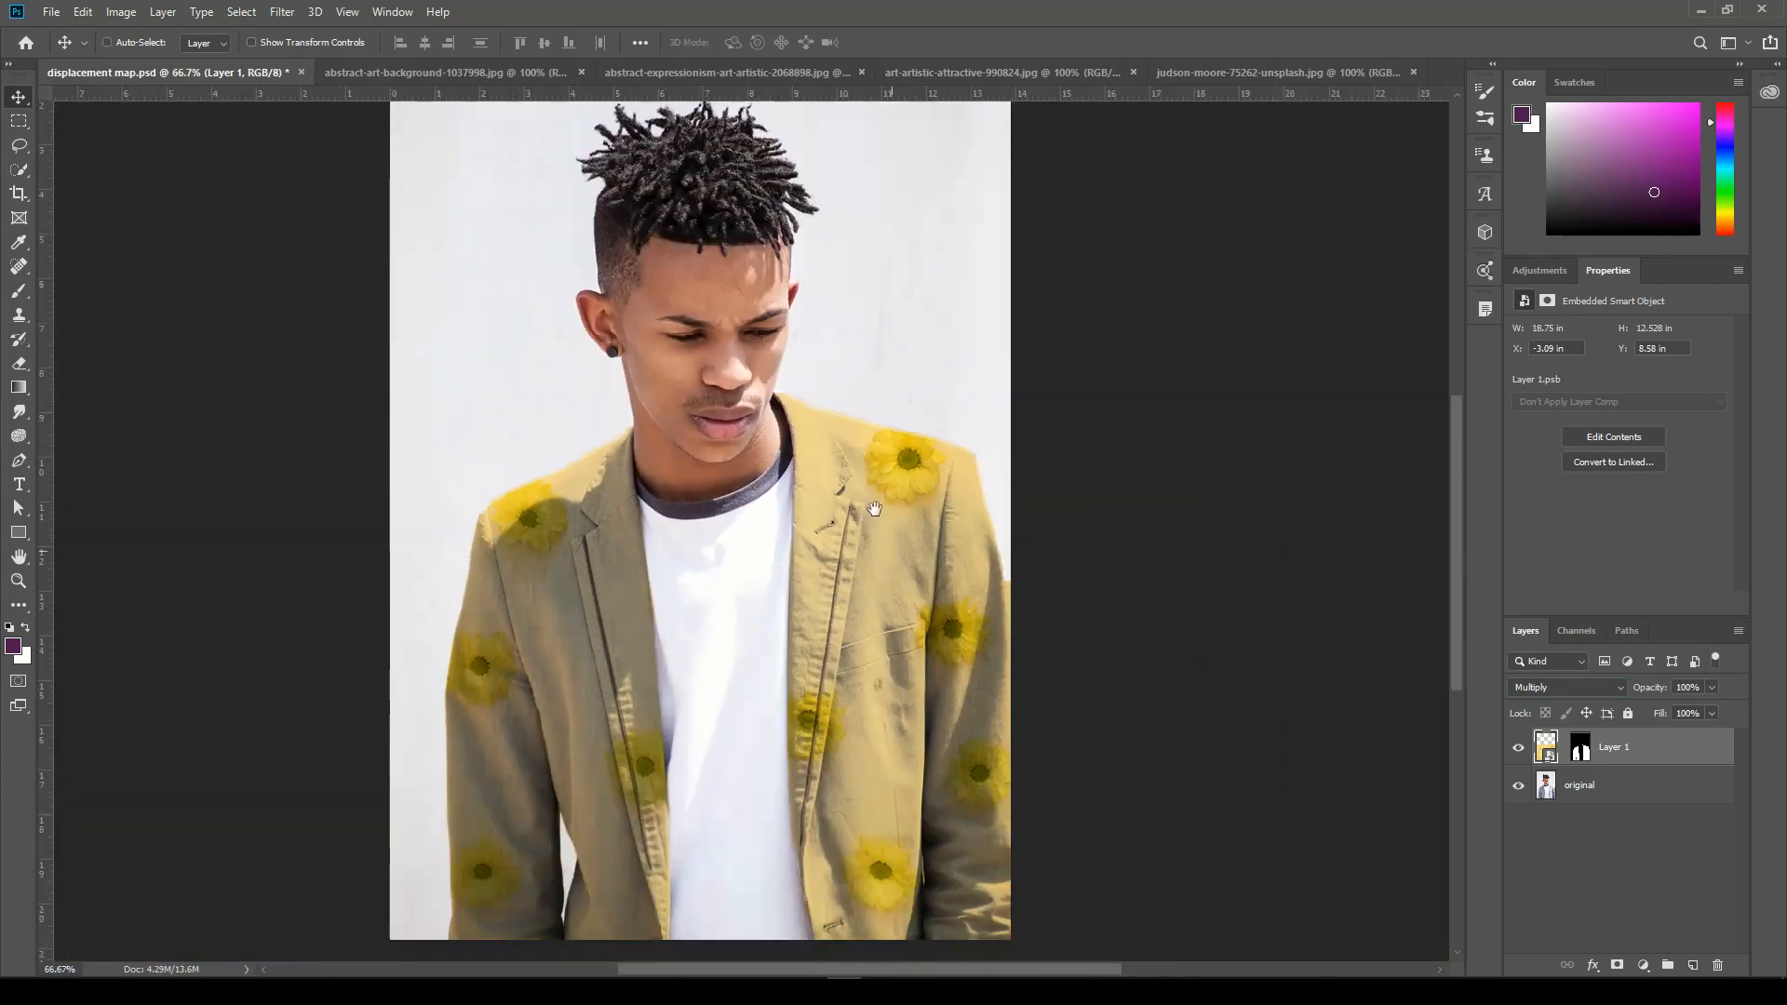
drag(880, 617, 957, 624)
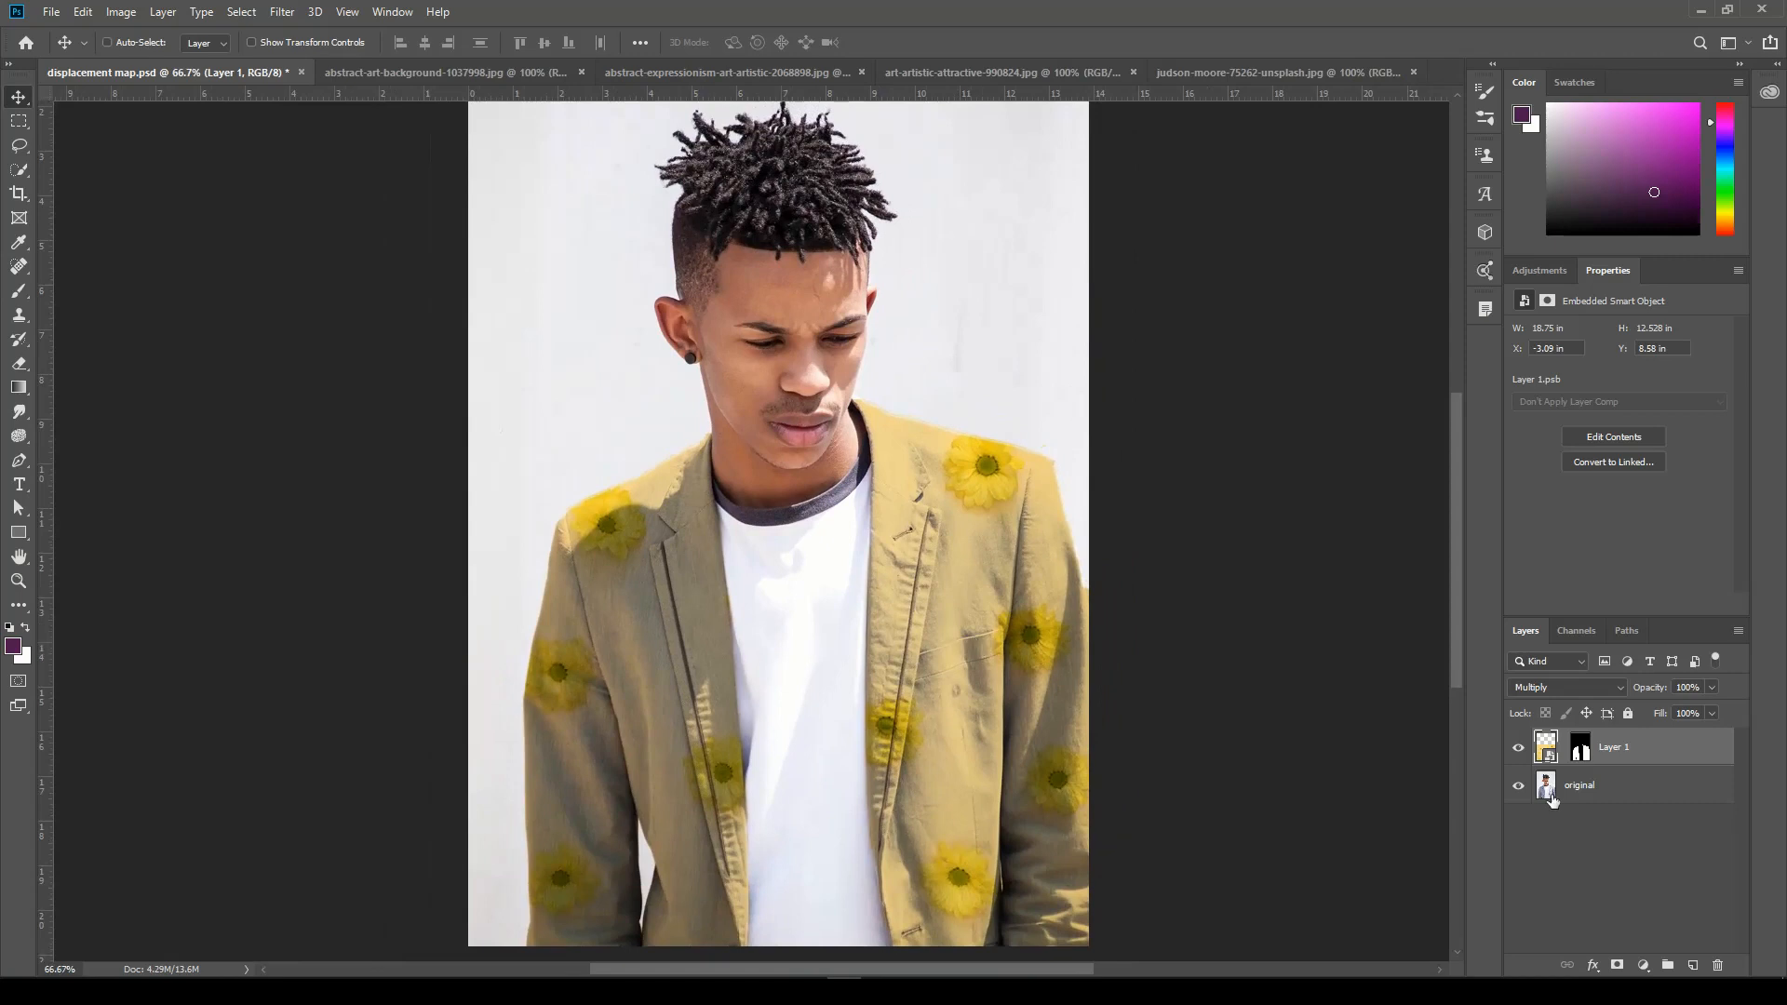
- Relink the flower pattern with its layer mask and preview other blend modes such as Color, settling on Multiply
click(1566, 748)
click(1618, 690)
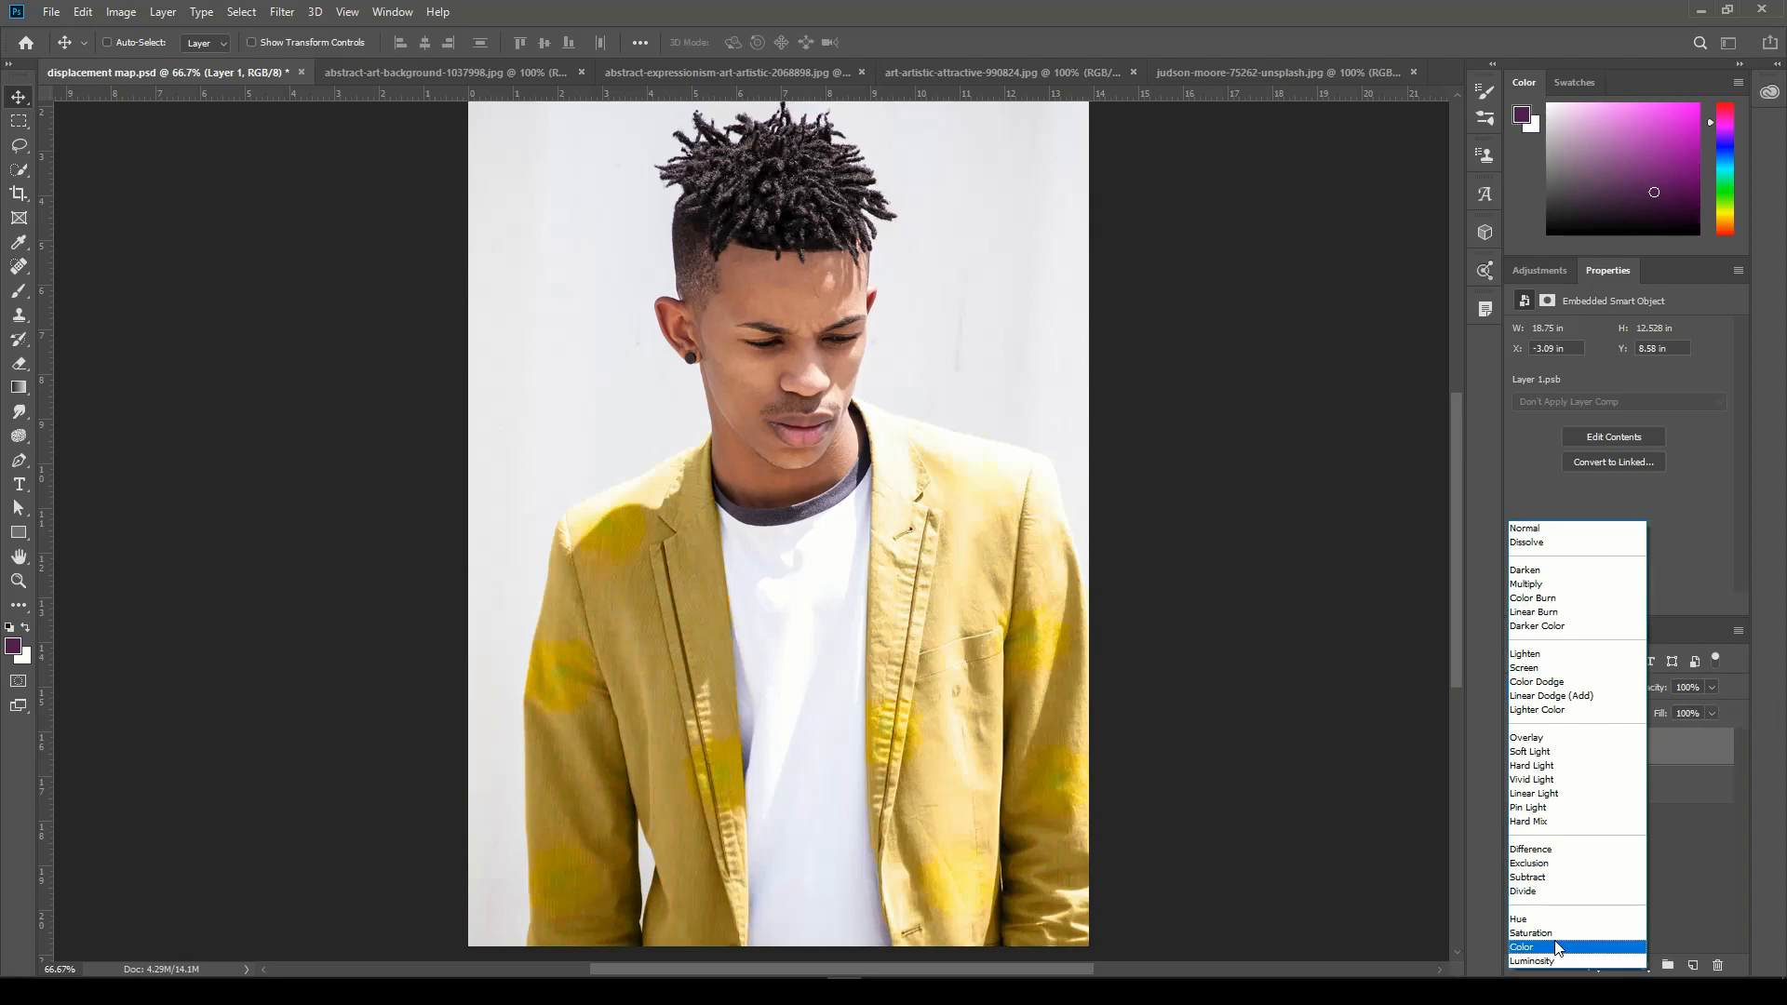
click(1538, 585)
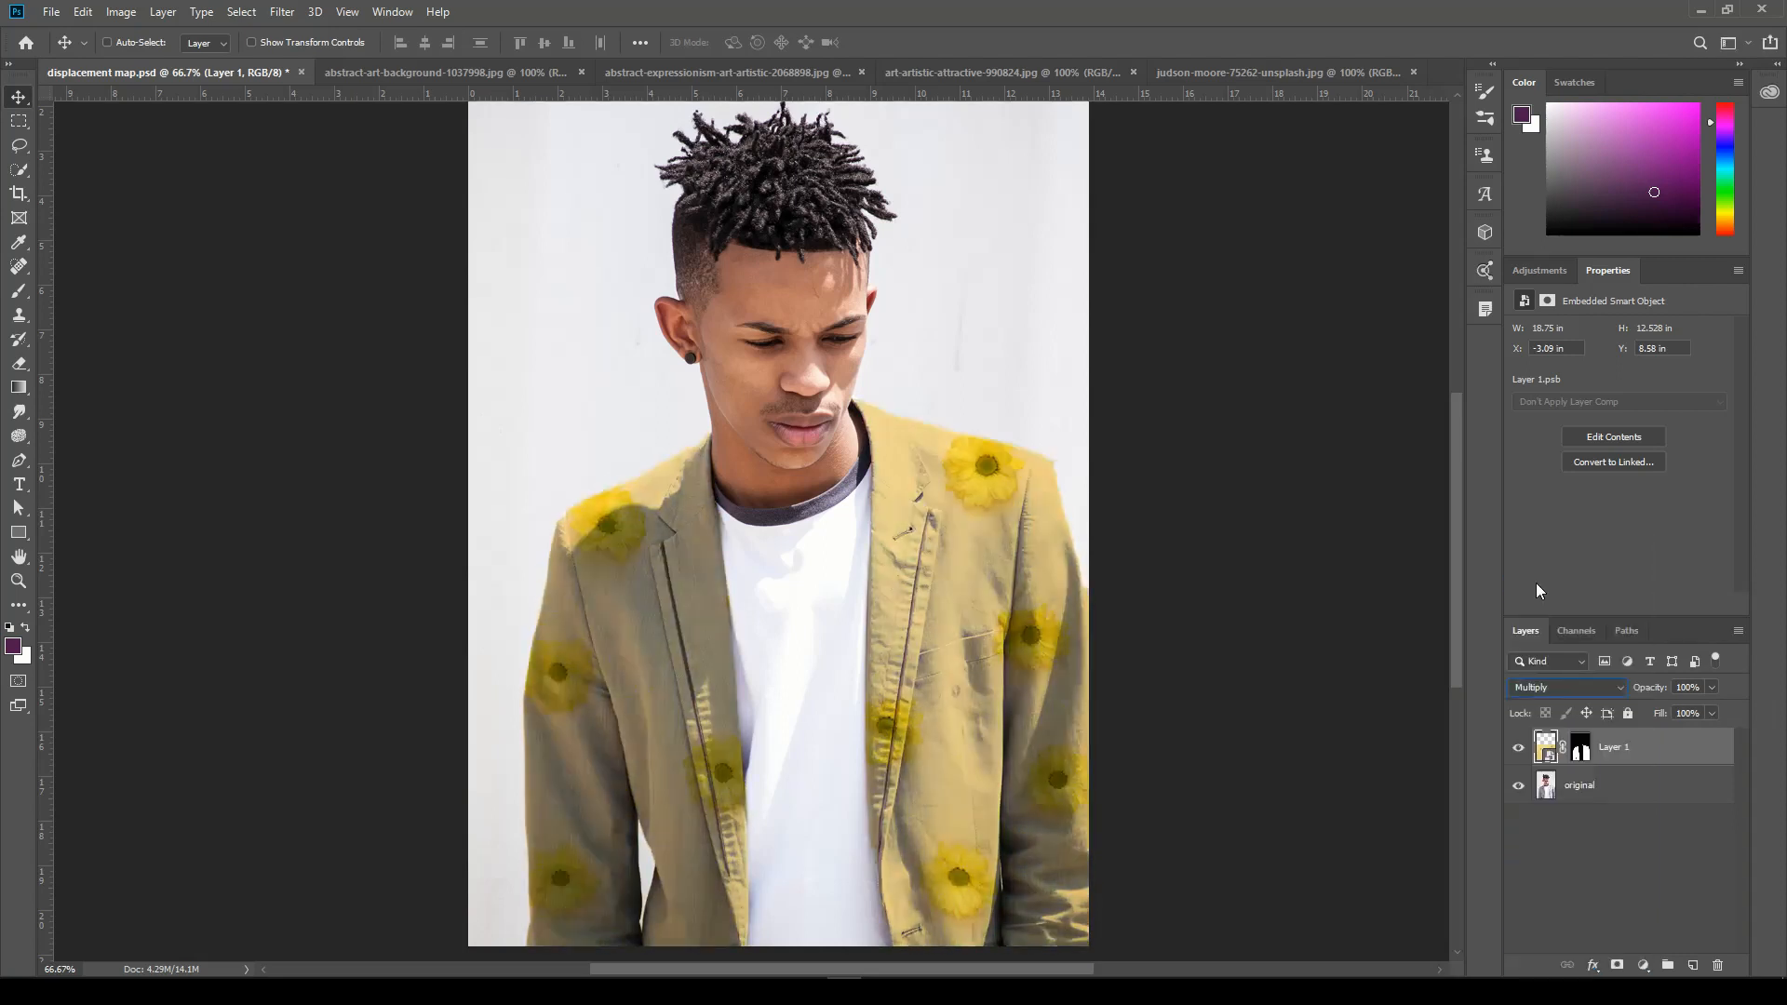
- Try a lower opacity on the flower pattern layer
click(1712, 687)
drag(1717, 709, 1677, 708)
click(1770, 665)
- Apply the Displace filter to the flower pattern layer with horizontal and vertical scale 10, Stretch To Fit and Repeat Edge Pixels, using the displacement map PSD
click(284, 12)
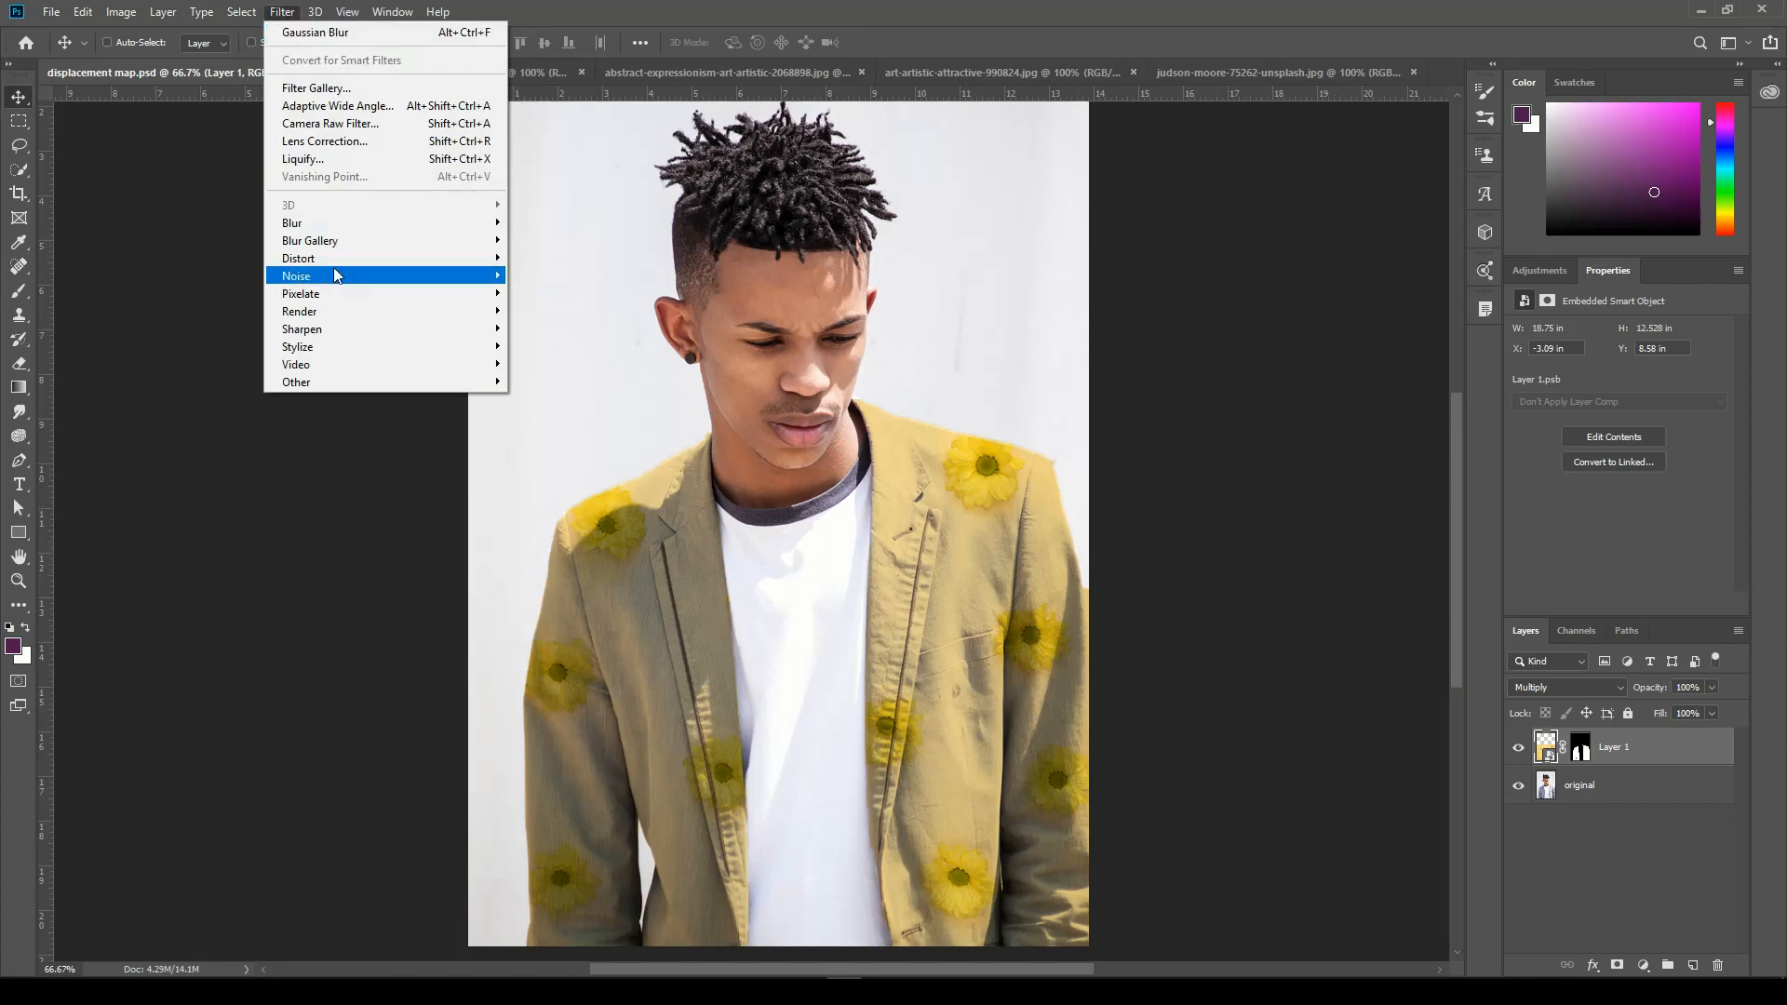
mouse_move(328, 261)
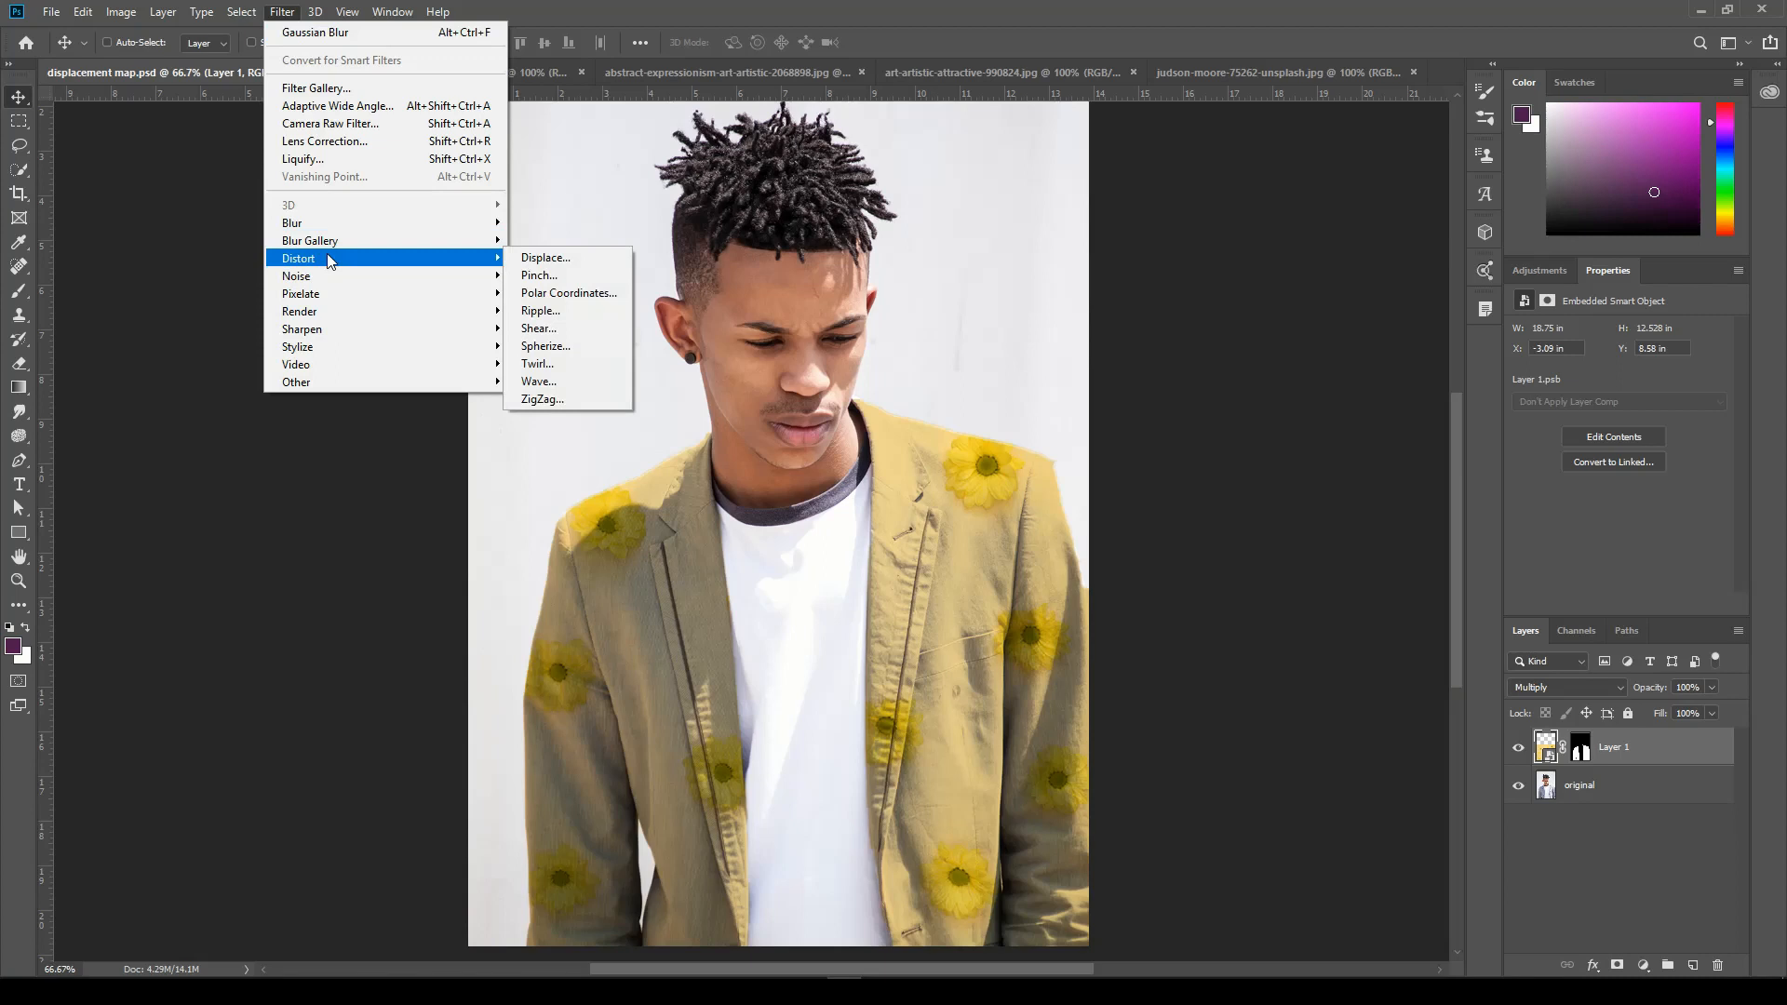
click(533, 260)
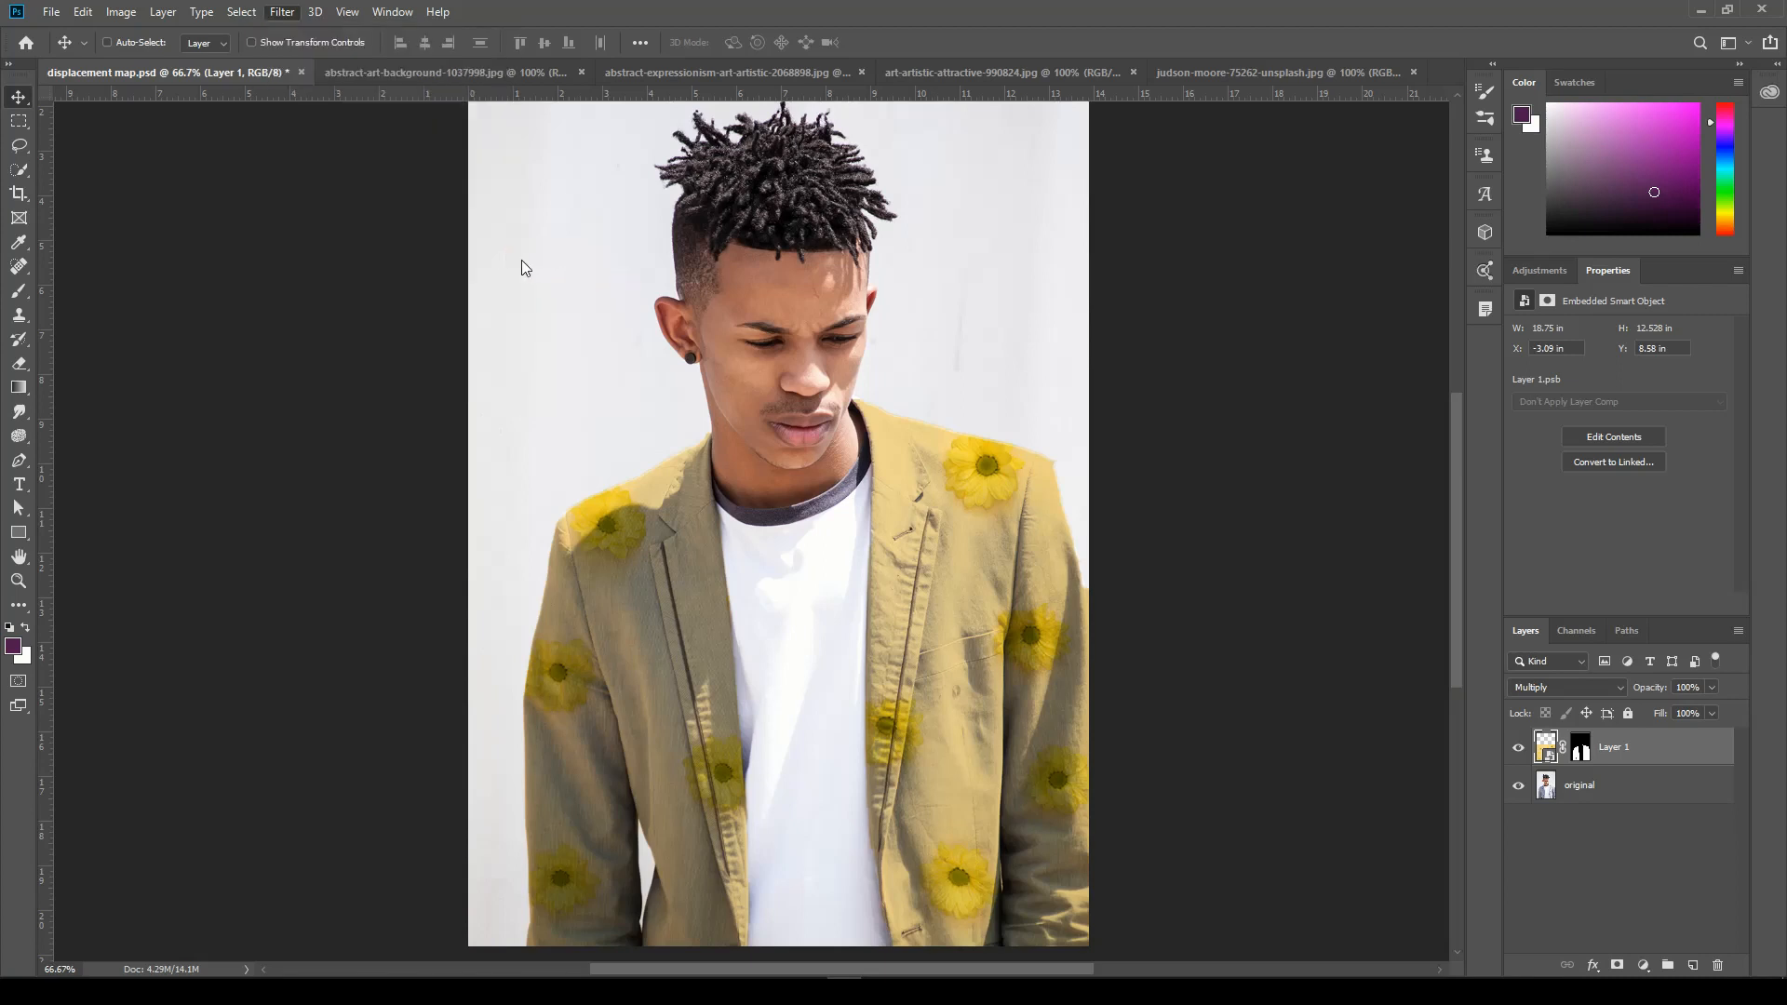
drag(1191, 362, 1137, 396)
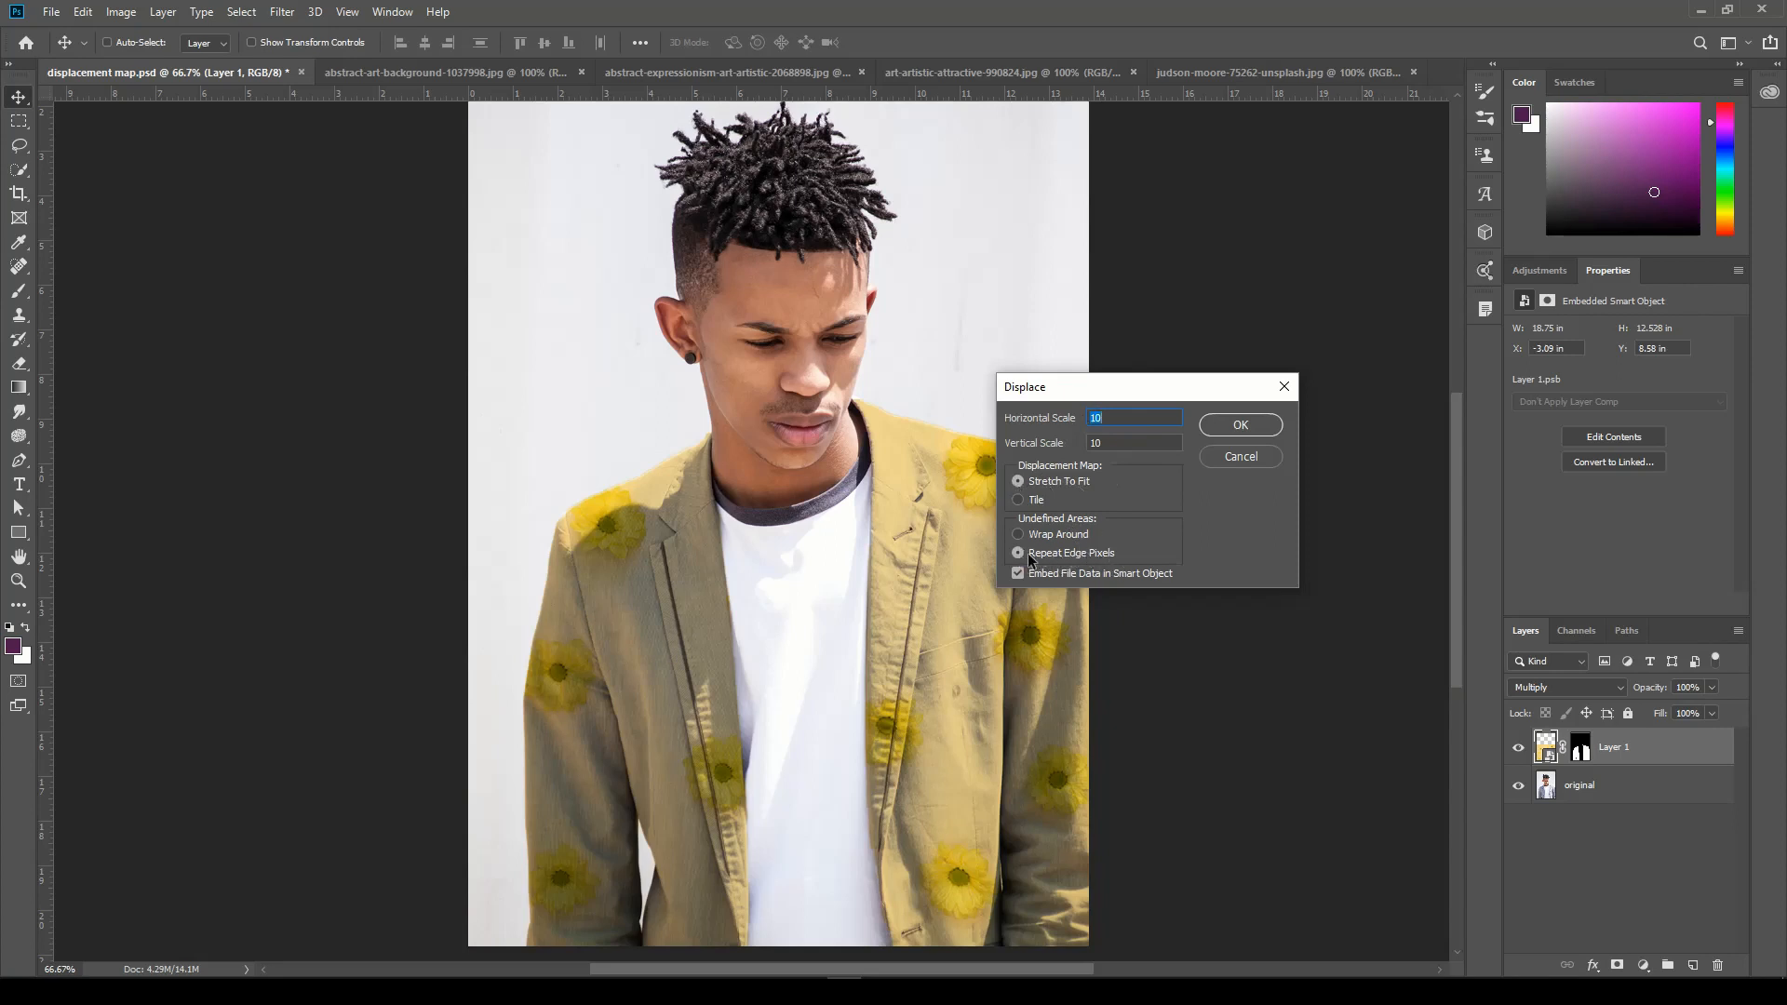
click(1240, 426)
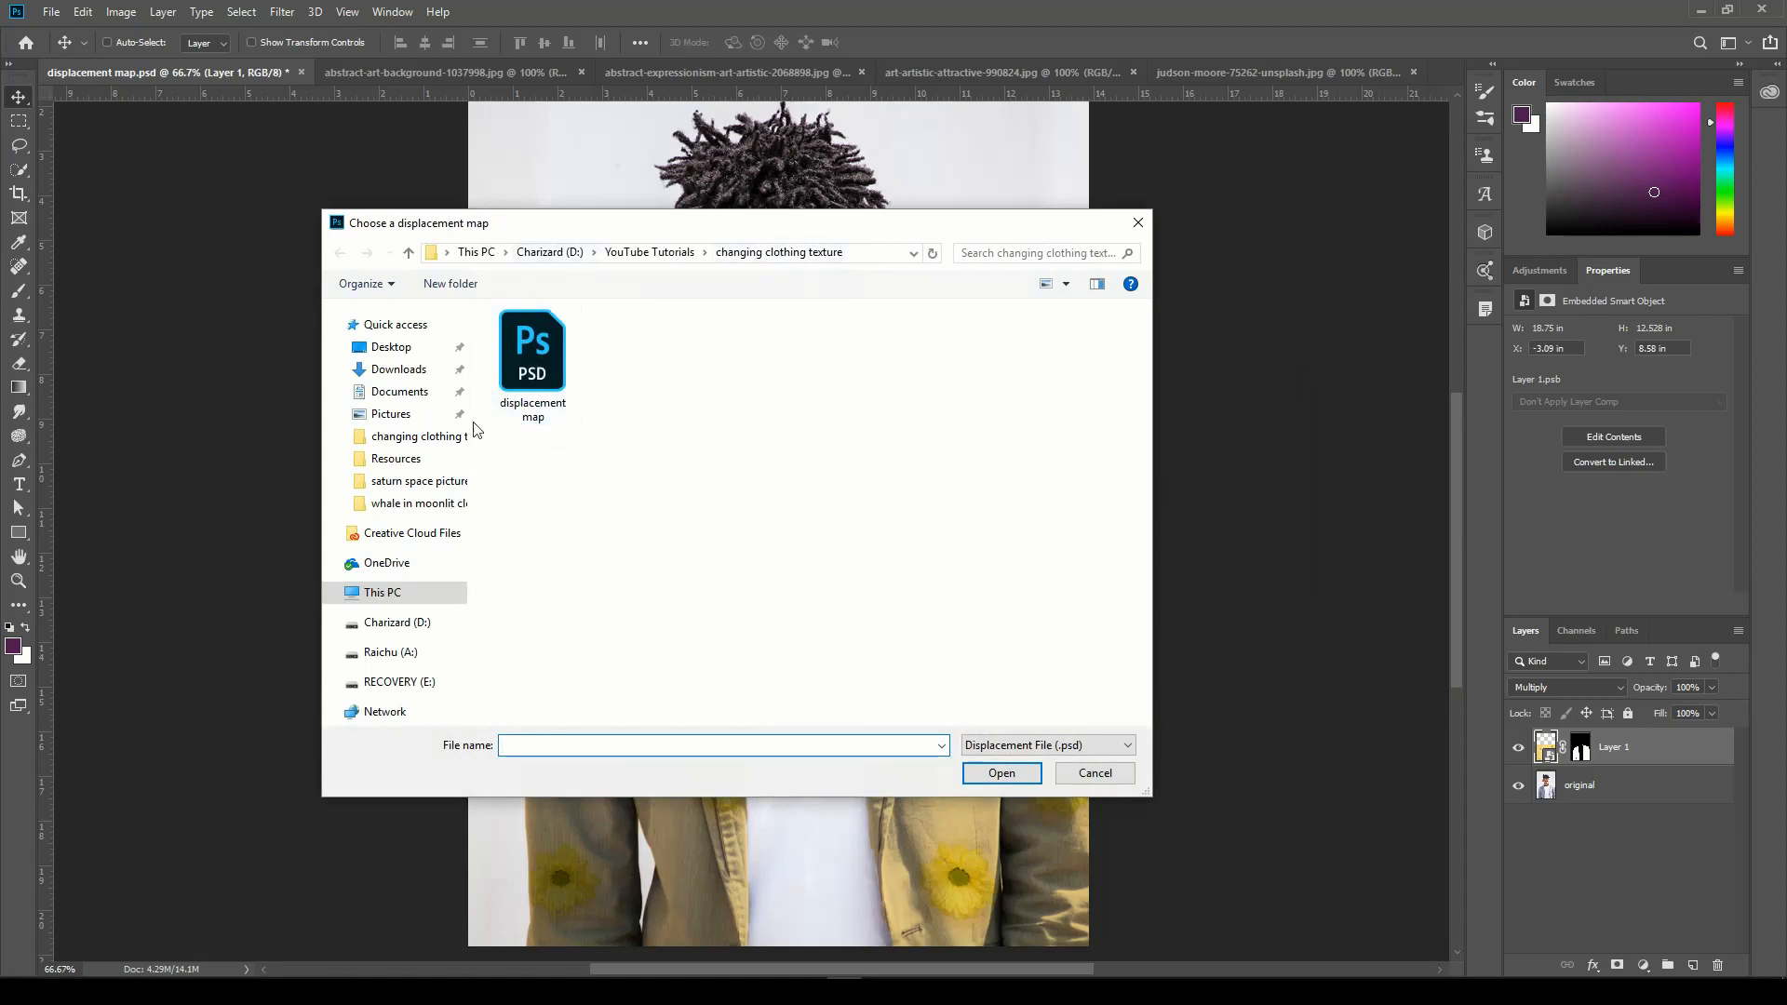
click(532, 363)
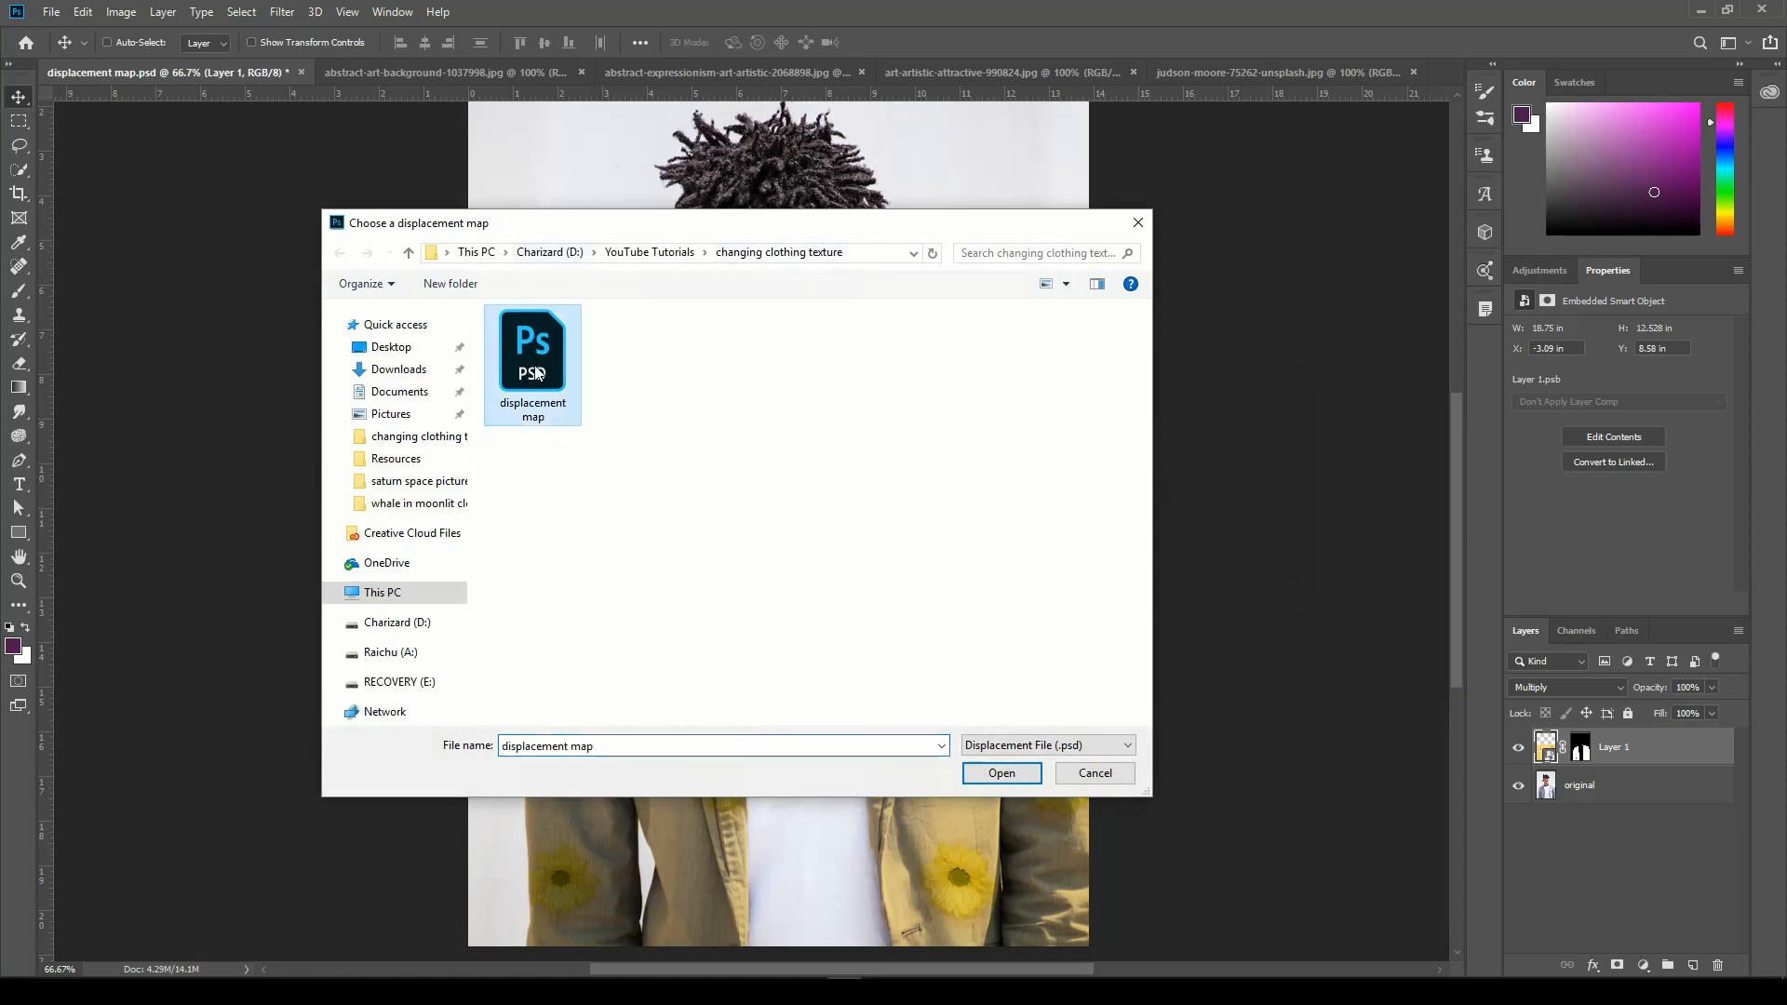
click(1001, 773)
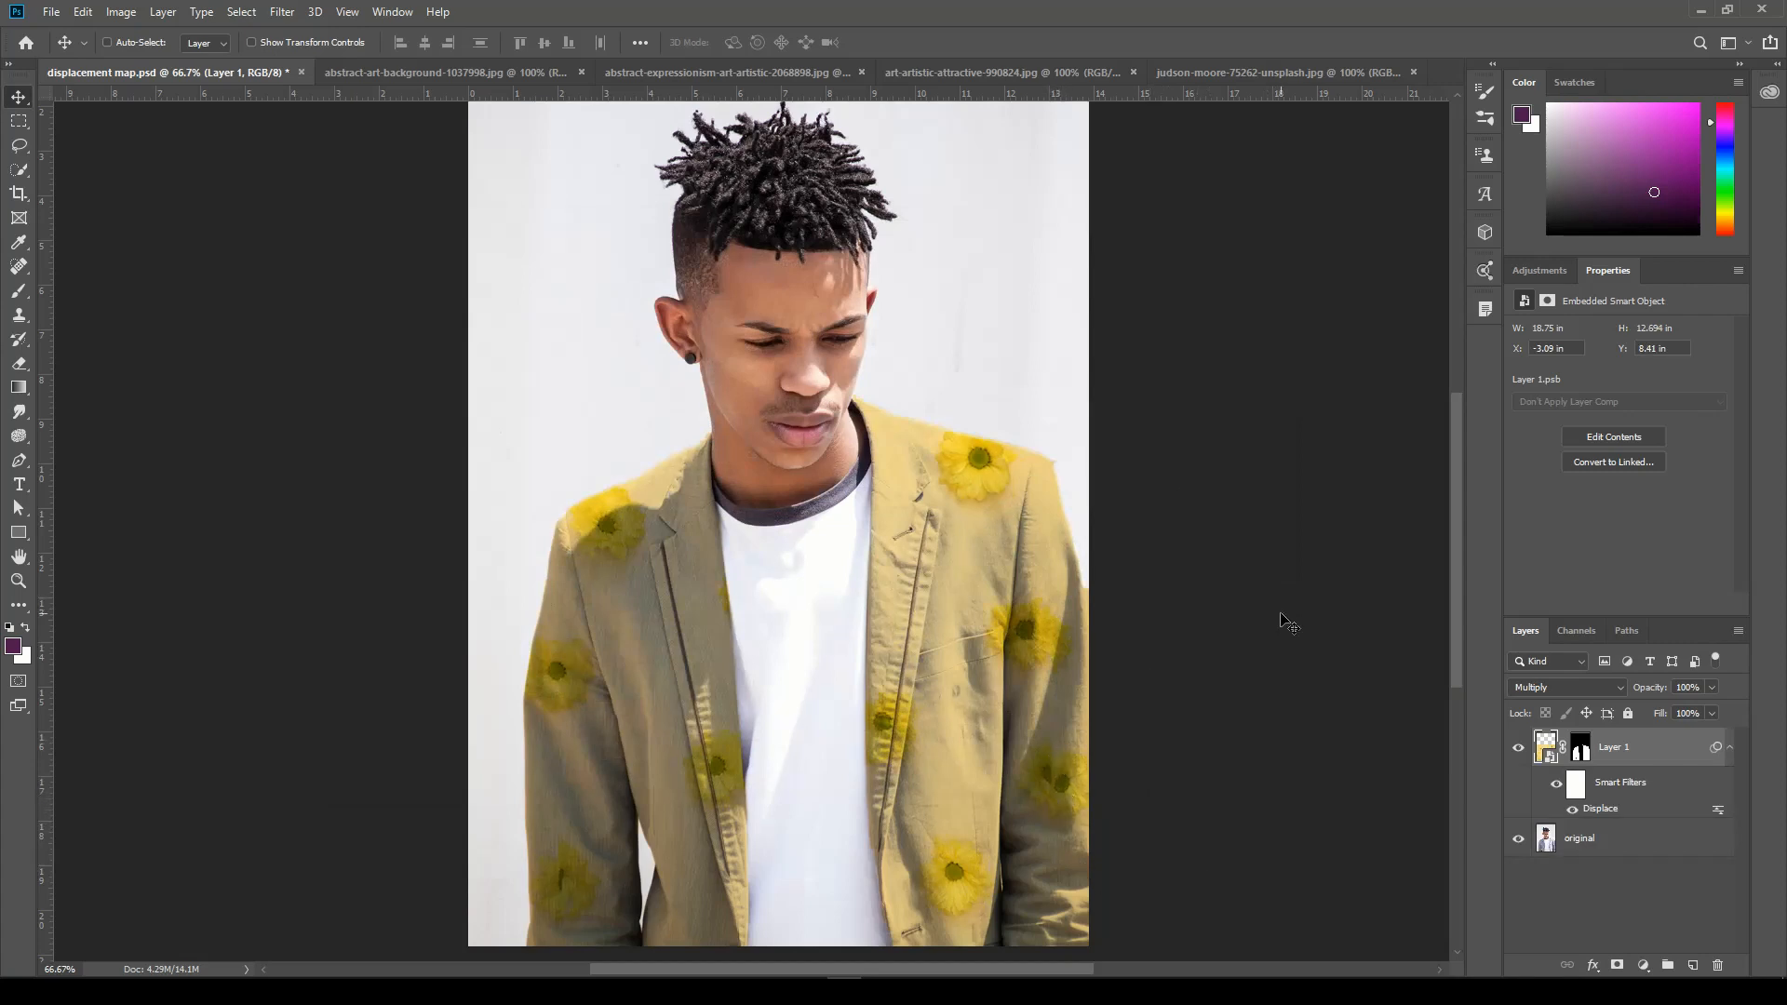
- Examine close up how the displaced flowers follow the folds, lapels and sleeves across the whole jacket
key(ctrl+plus)
key(ctrl+plus)
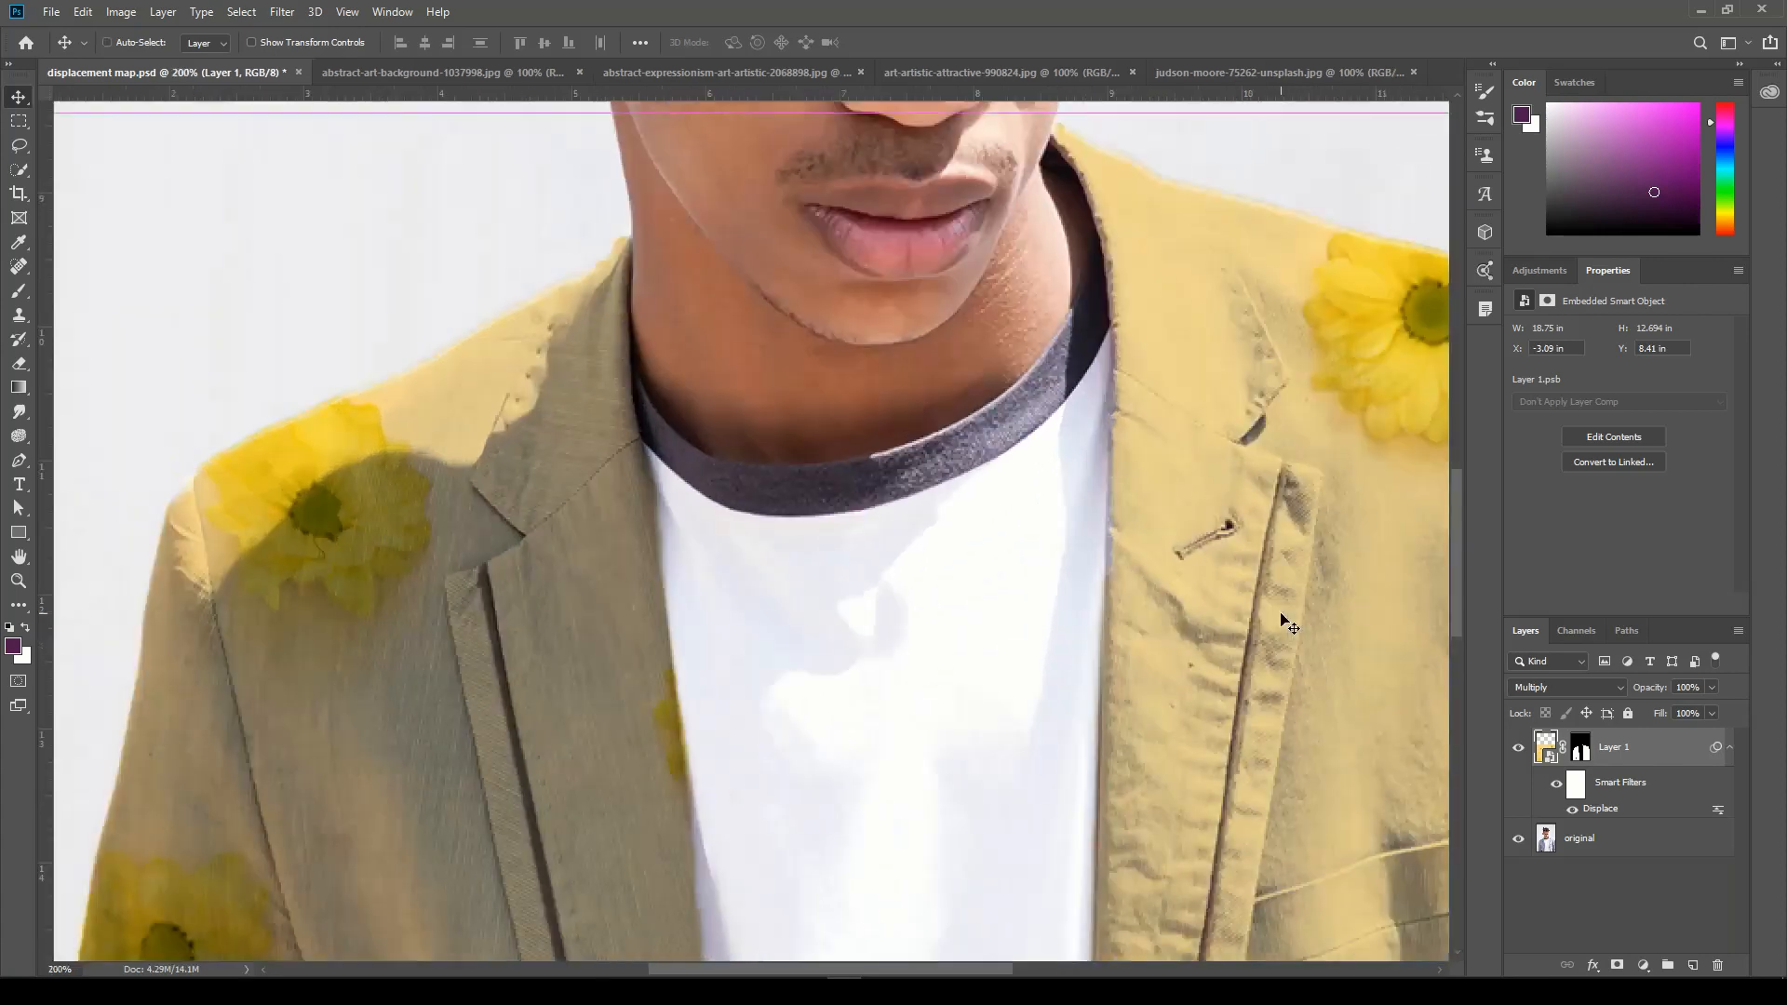
drag(1190, 807, 989, 198)
drag(1173, 685, 925, 383)
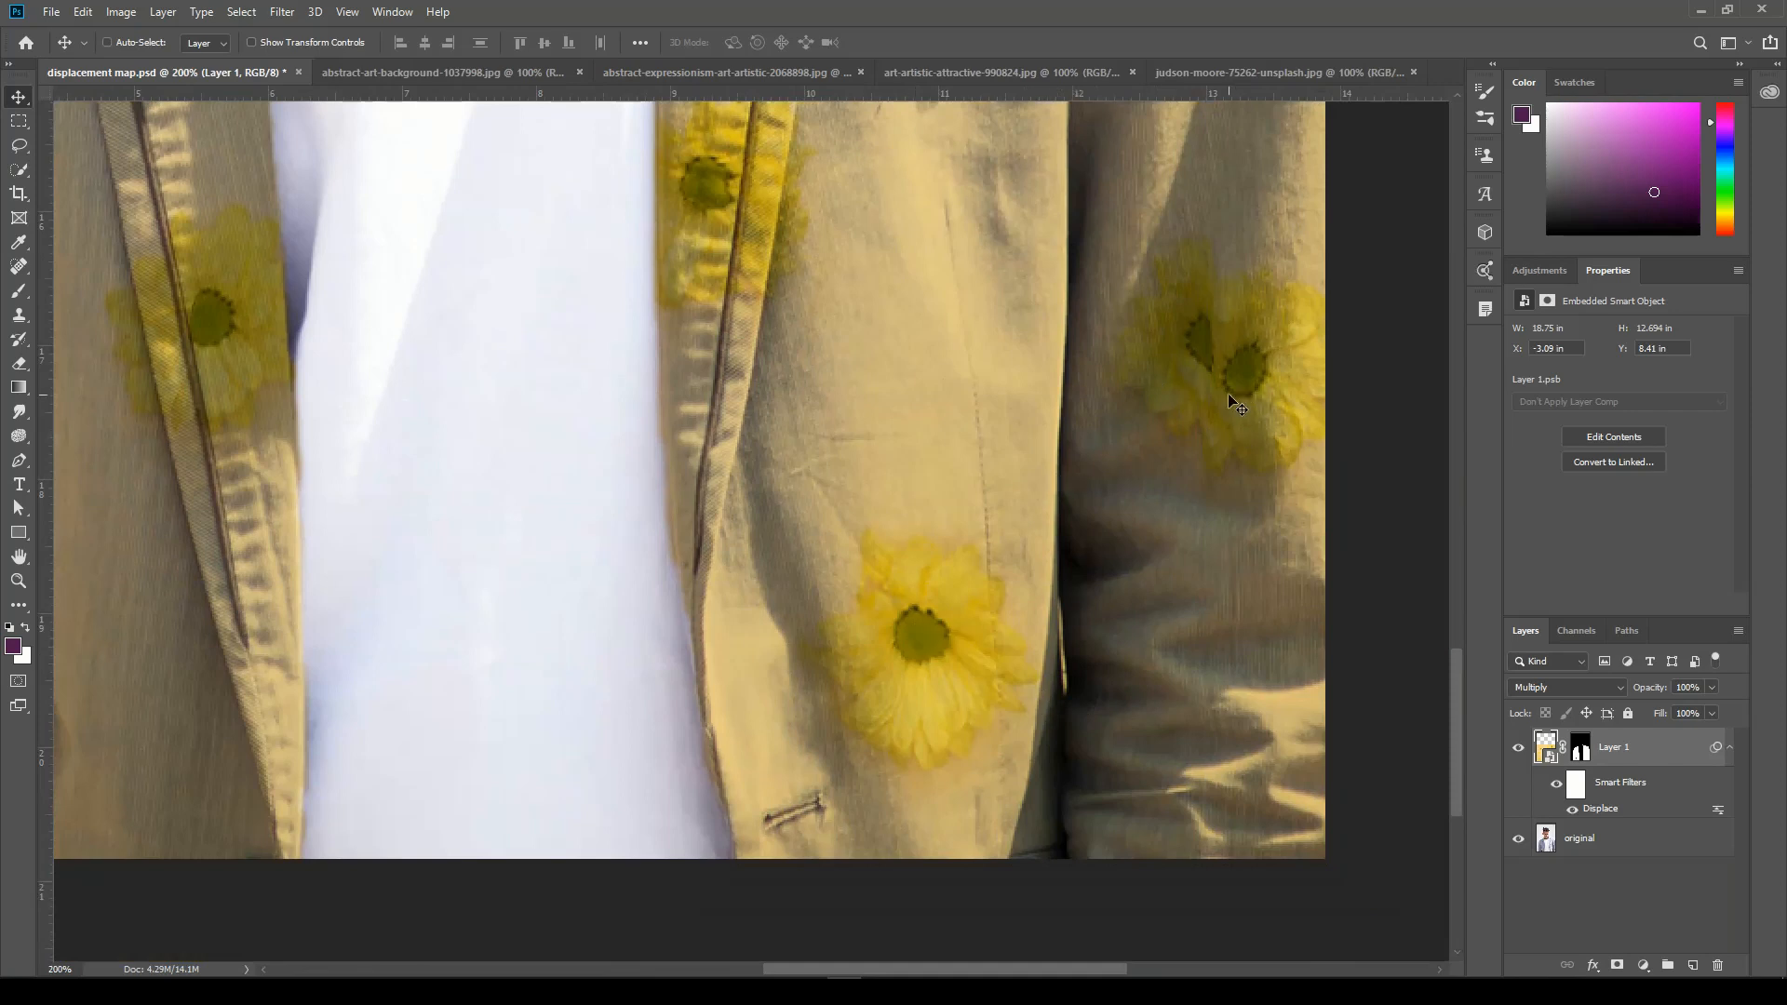
drag(1226, 395, 1220, 440)
key(ctrl+z)
drag(919, 412, 972, 666)
drag(791, 394, 1107, 748)
drag(473, 400, 647, 518)
drag(758, 738, 690, 518)
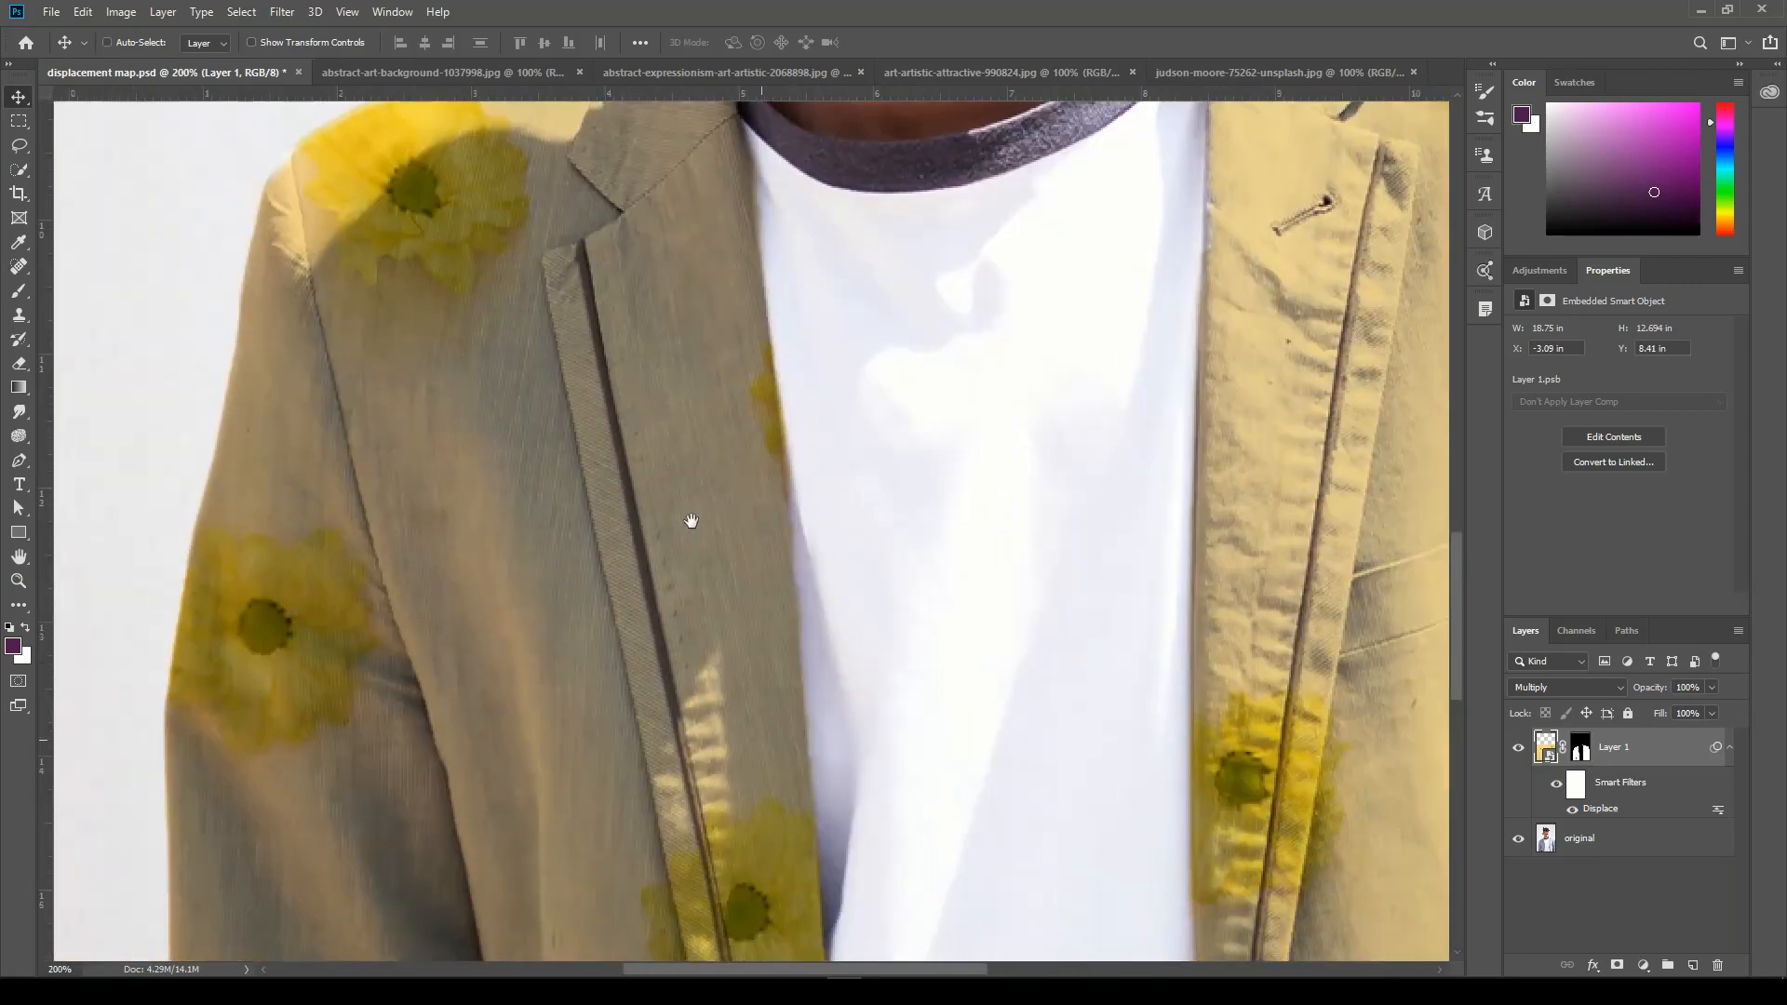
drag(731, 685, 727, 483)
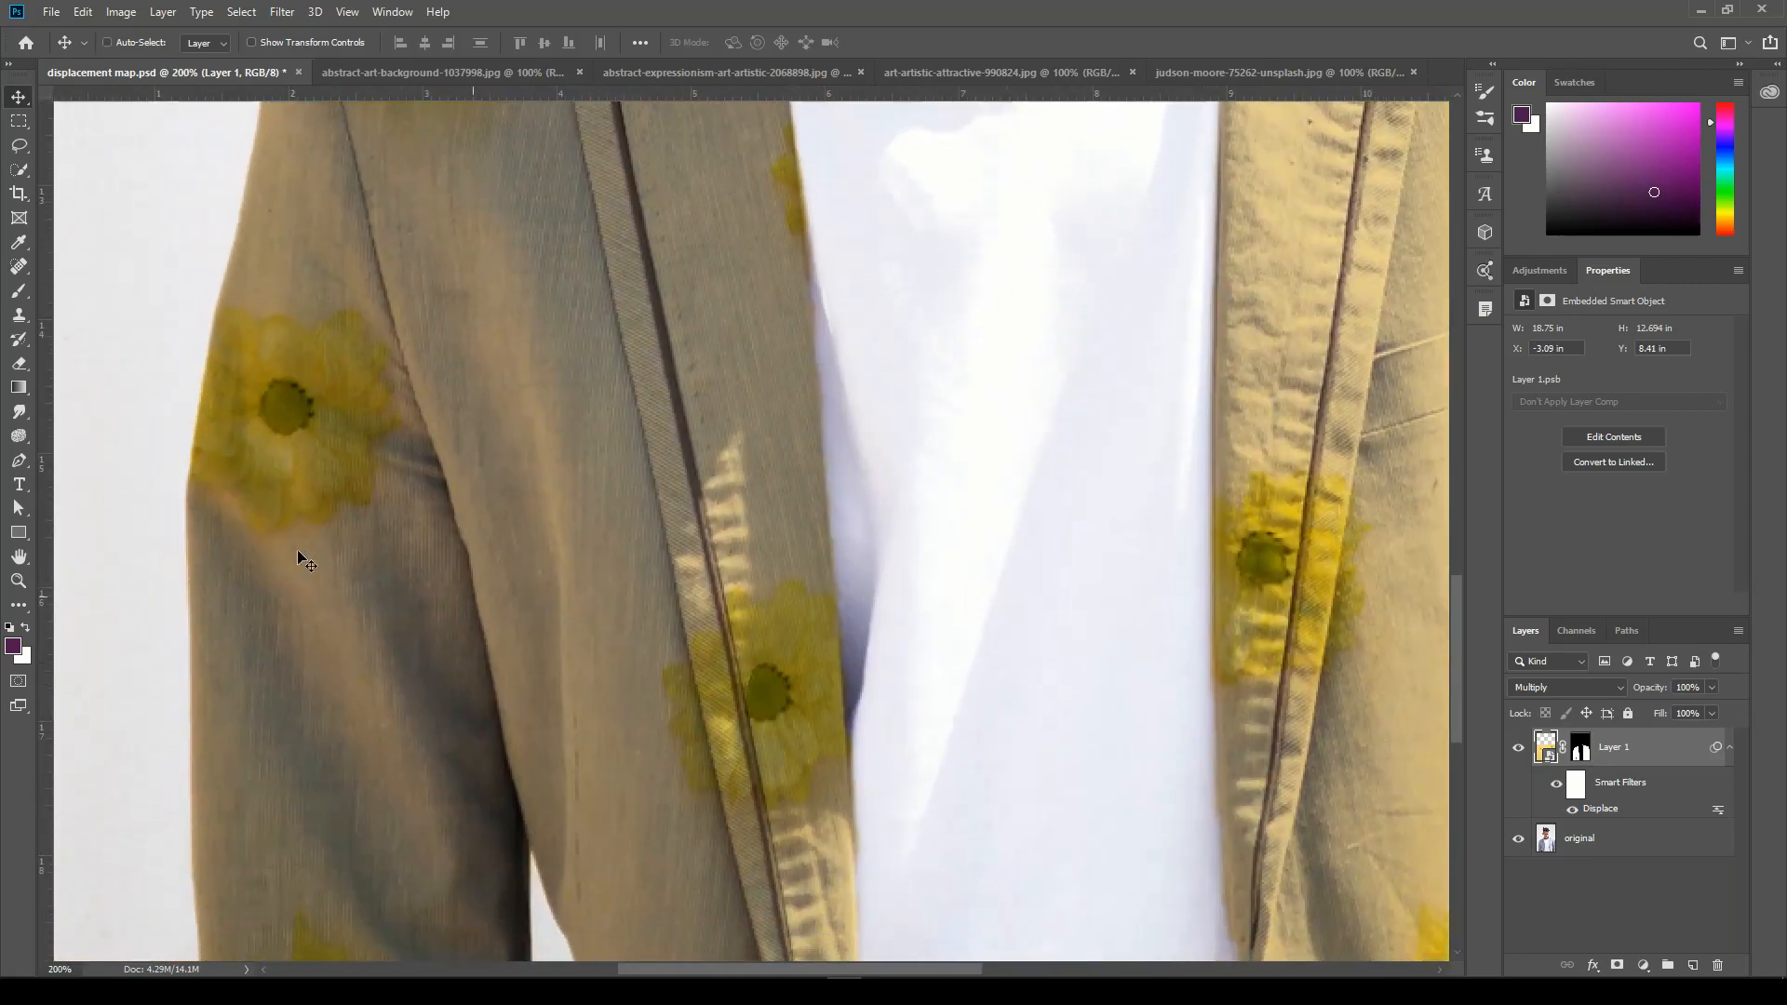
drag(802, 710, 767, 528)
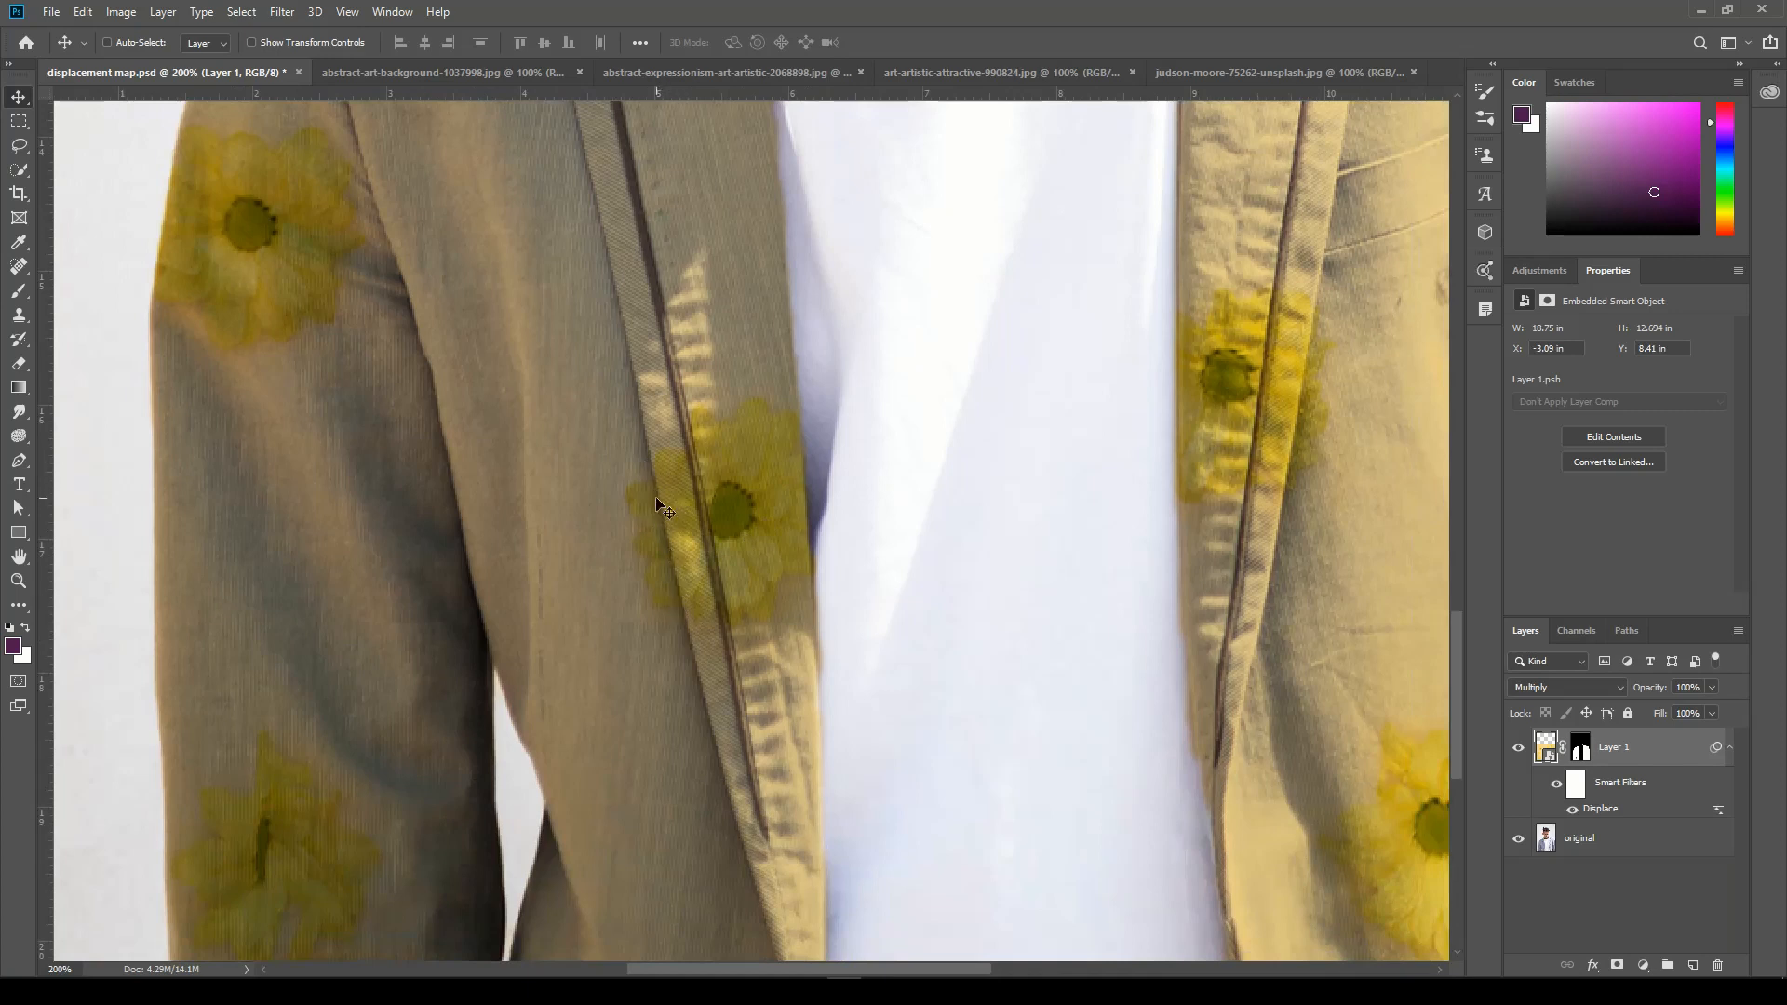
drag(686, 650, 722, 331)
drag(885, 531, 518, 636)
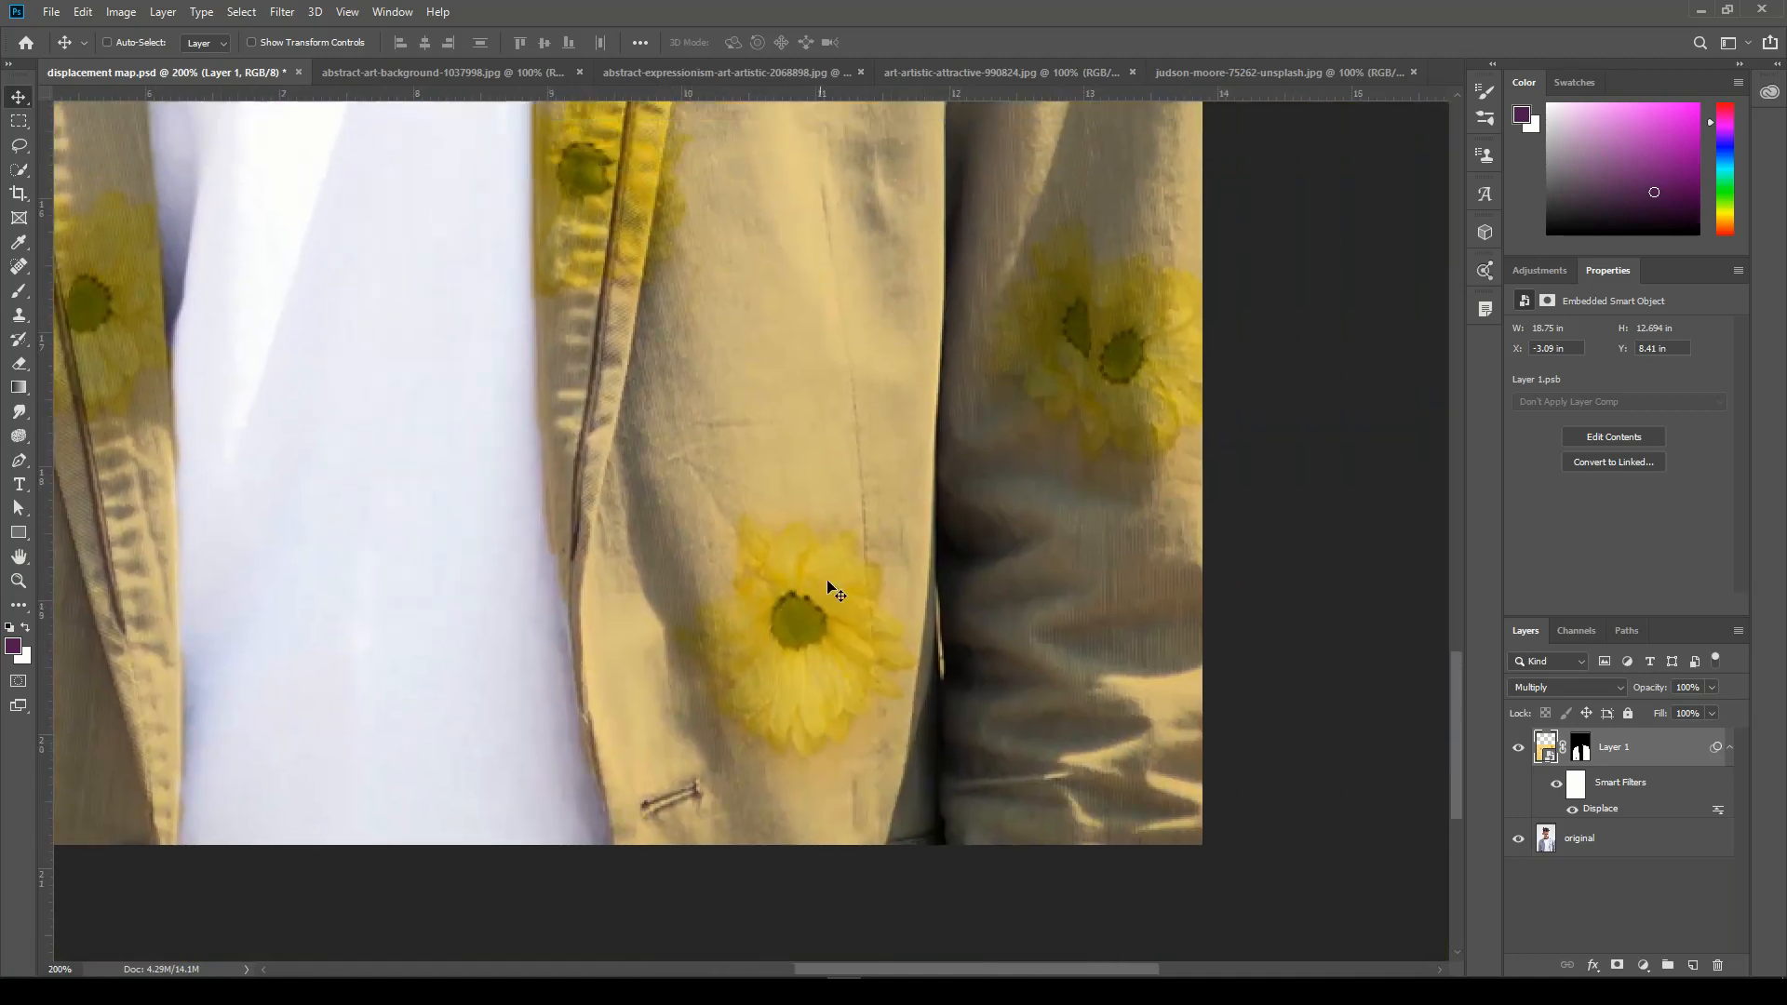
scroll(819, 422, up, 5)
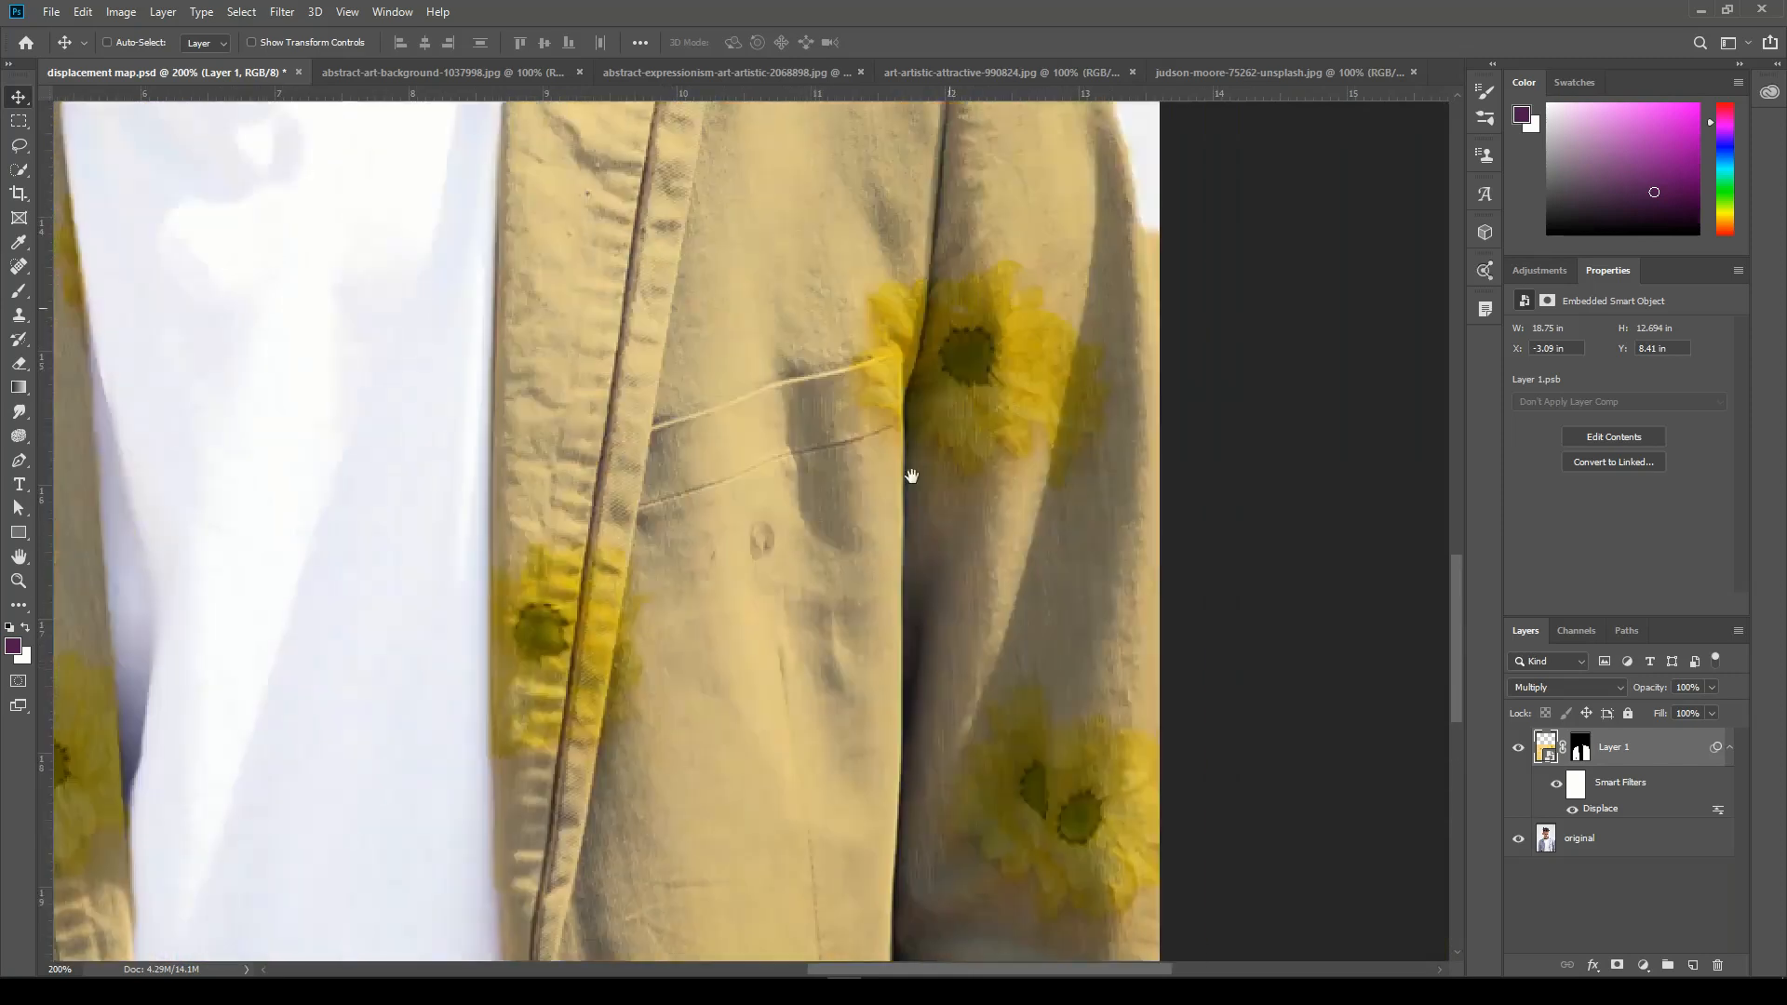
drag(911, 475, 878, 664)
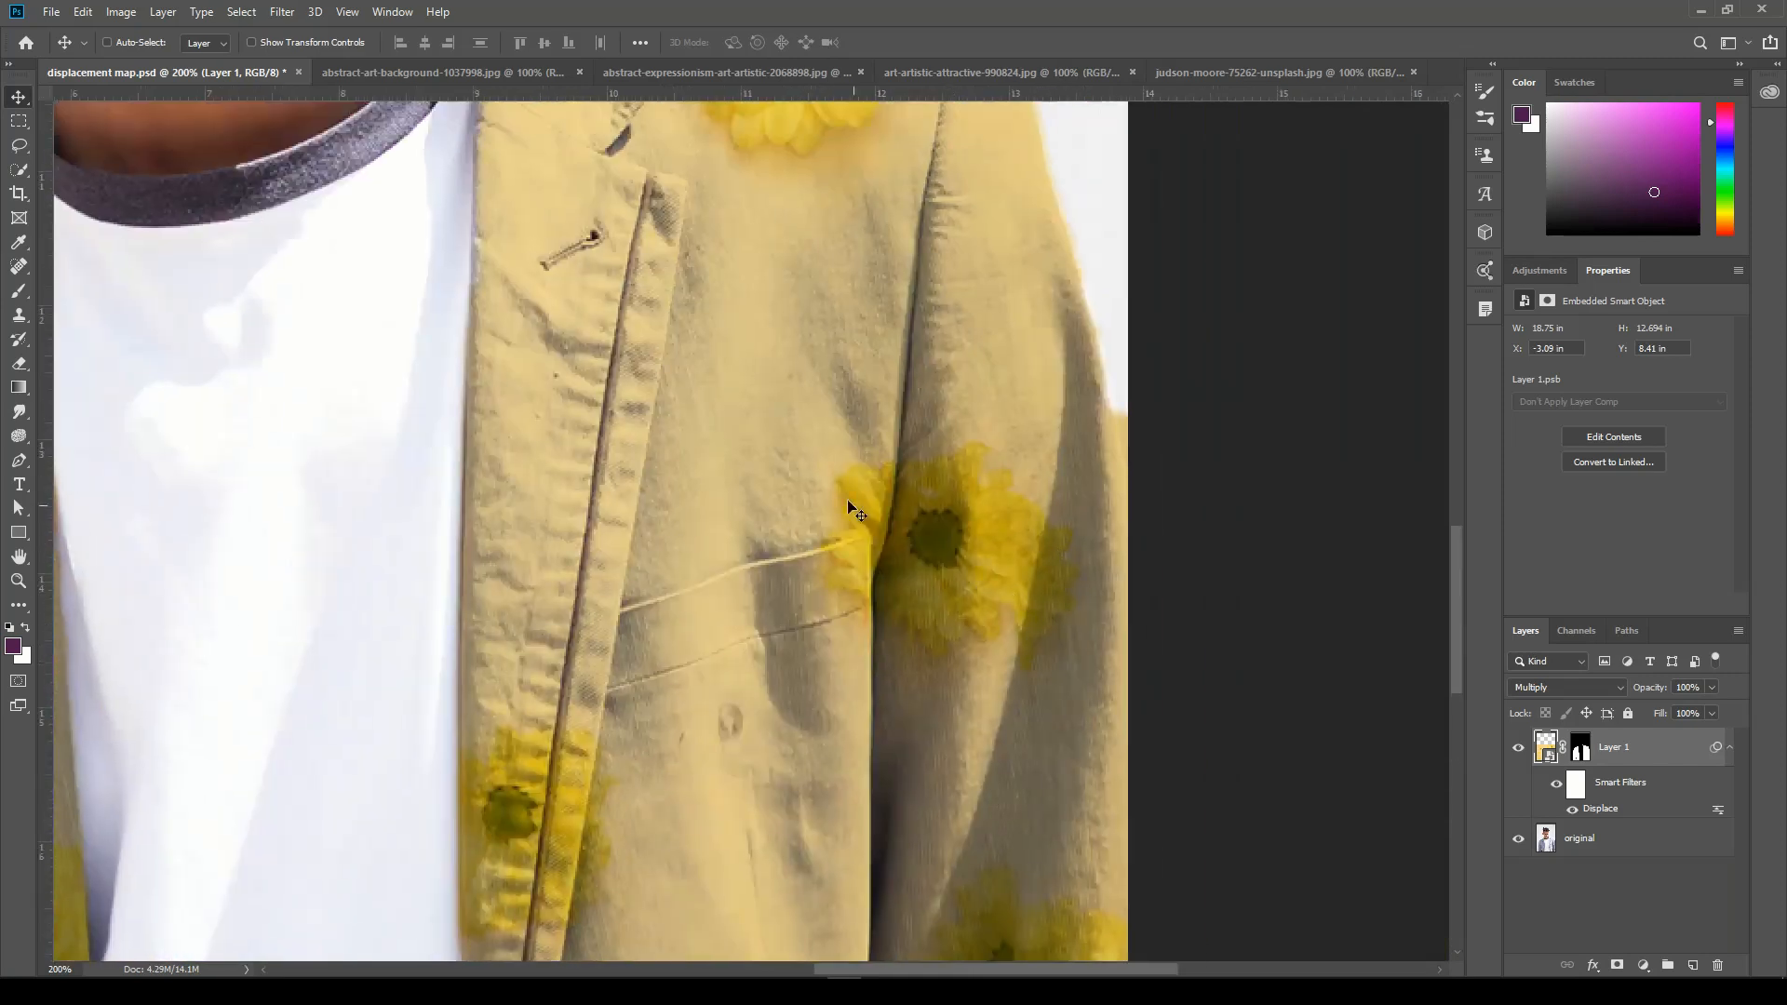
scroll(843, 498, up, 5)
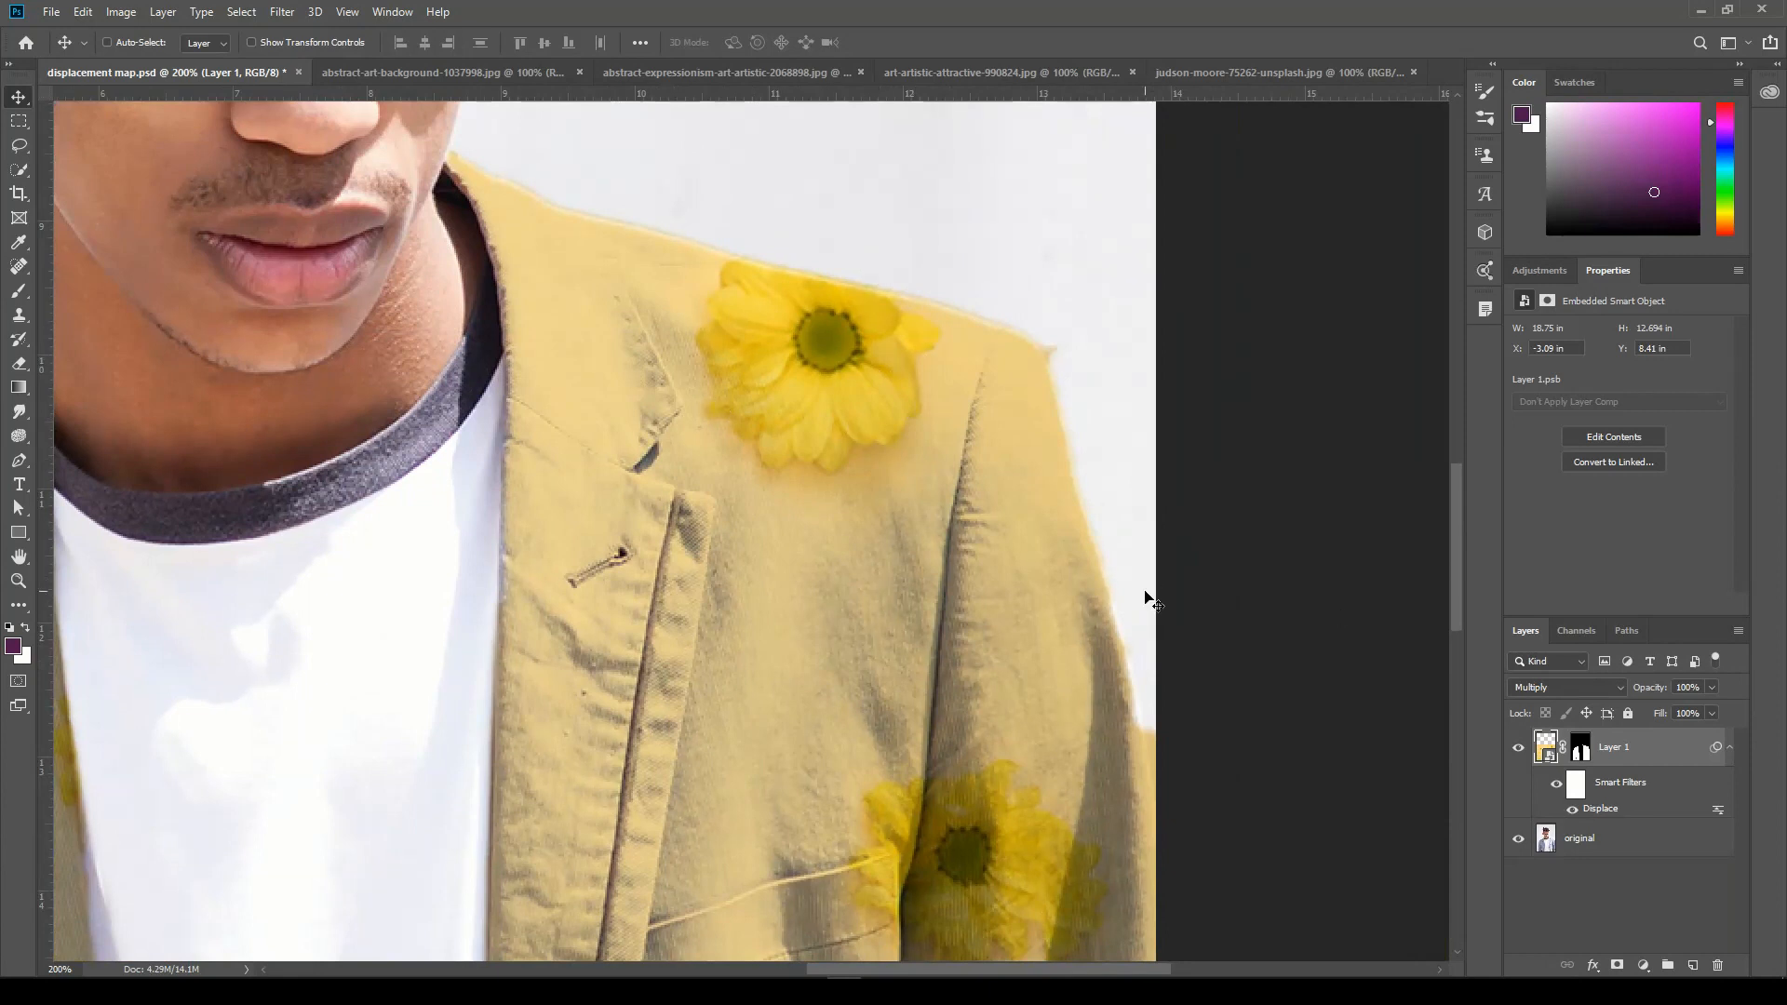
key(ctrl+minus)
key(ctrl+minus)
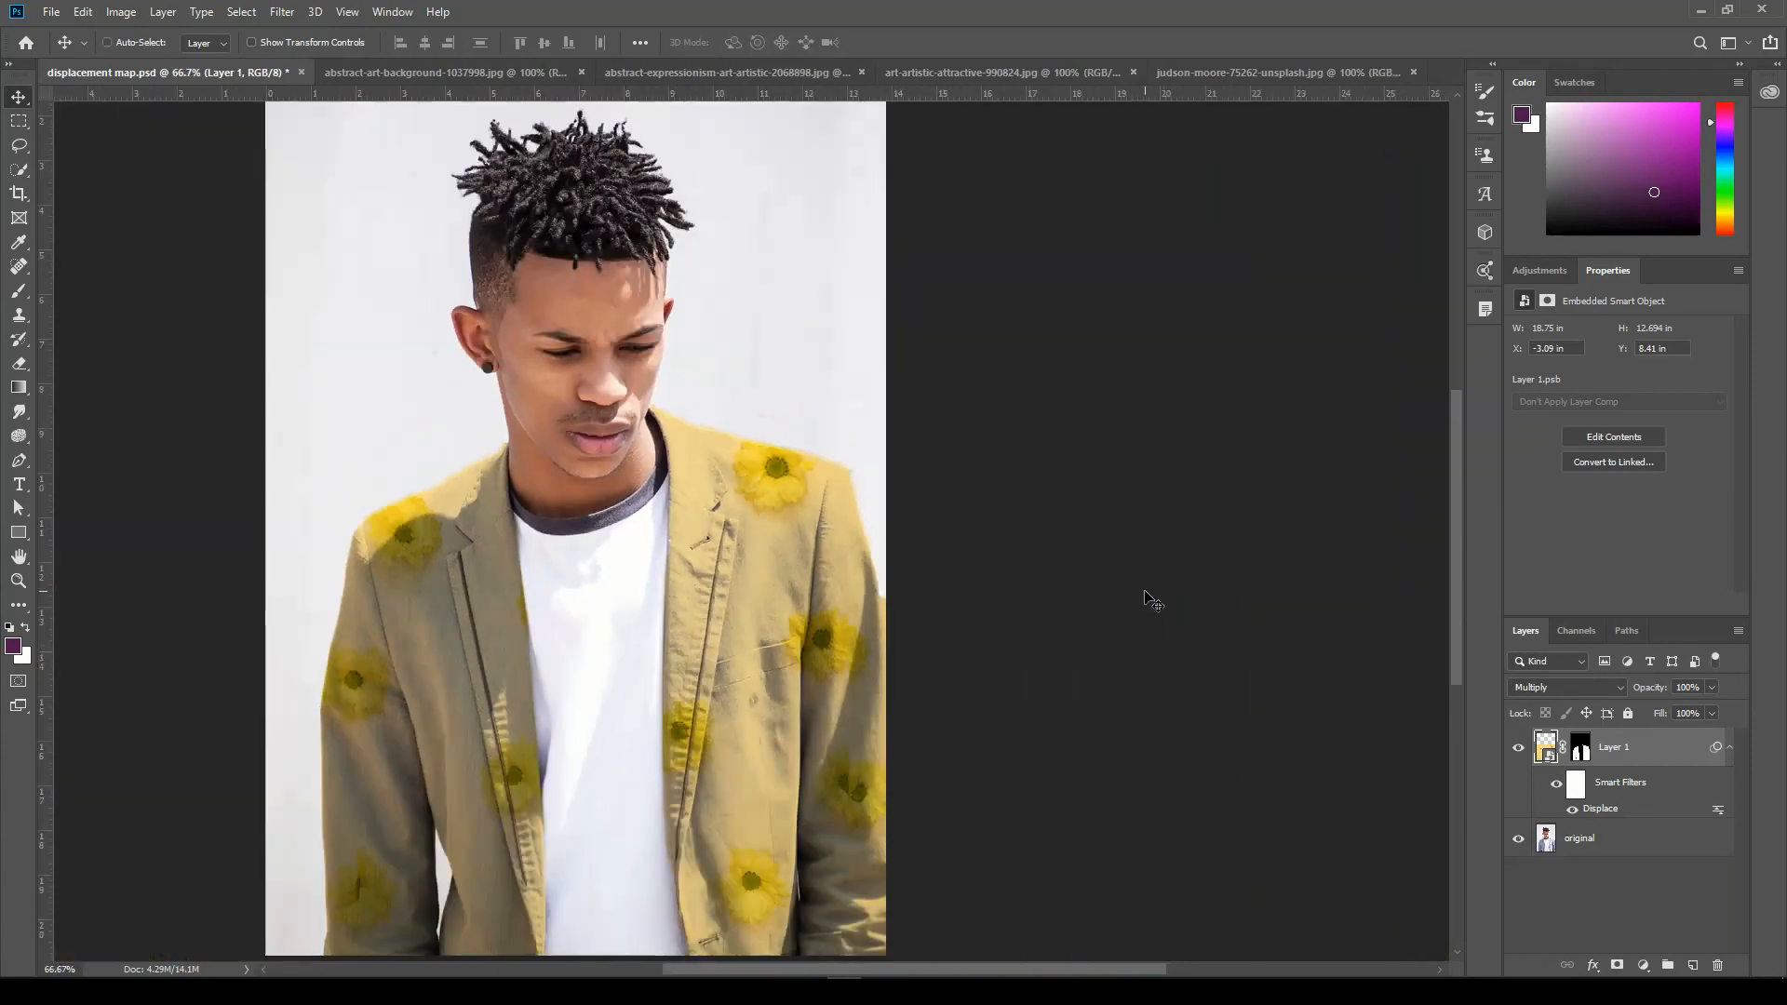
drag(684, 713, 852, 691)
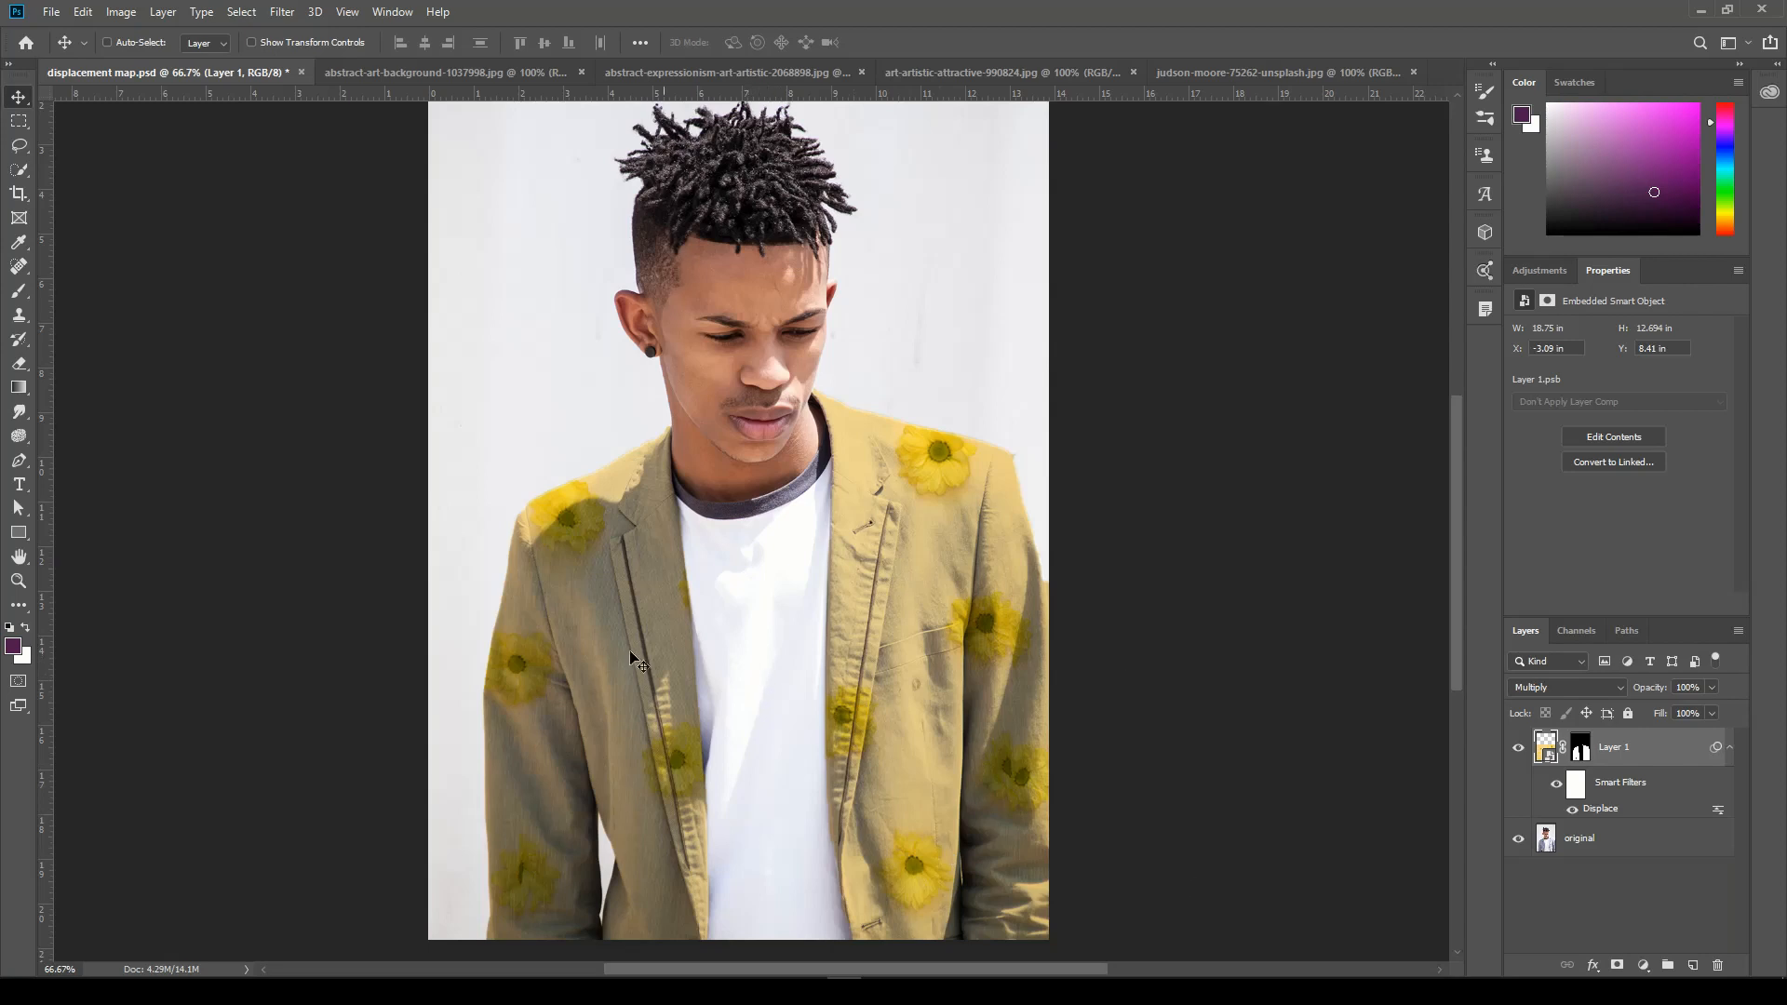
click(52, 14)
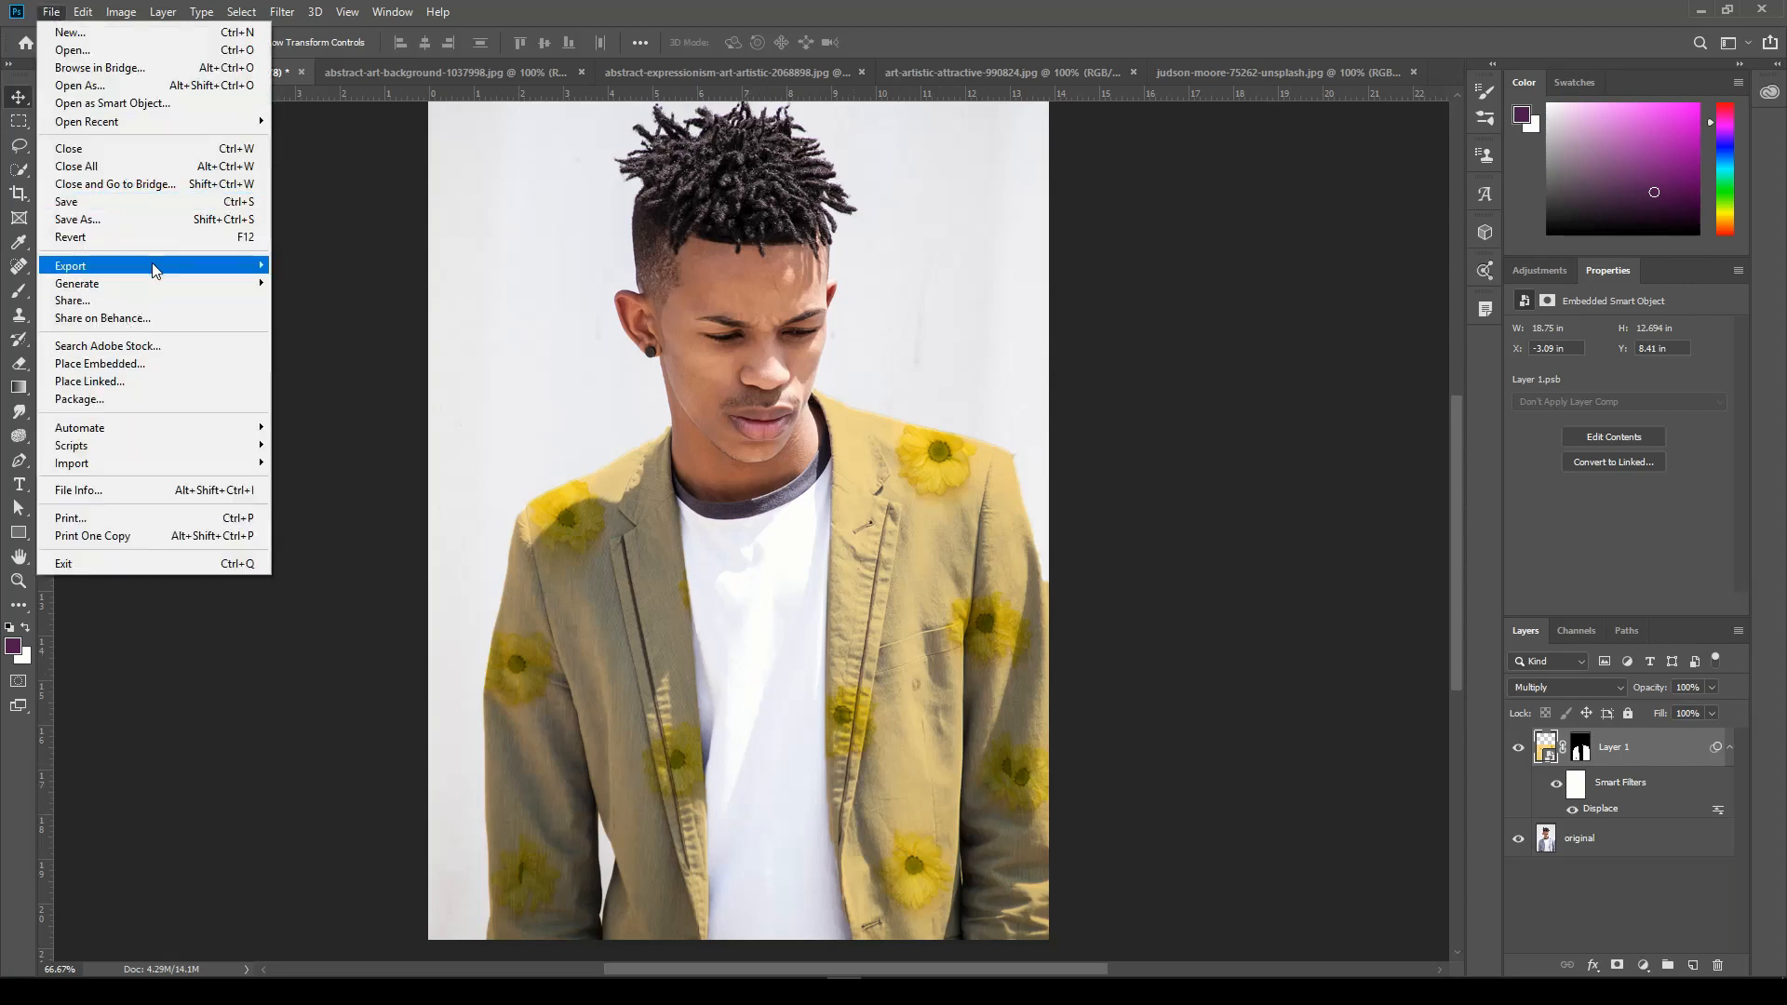
mouse_move(206, 269)
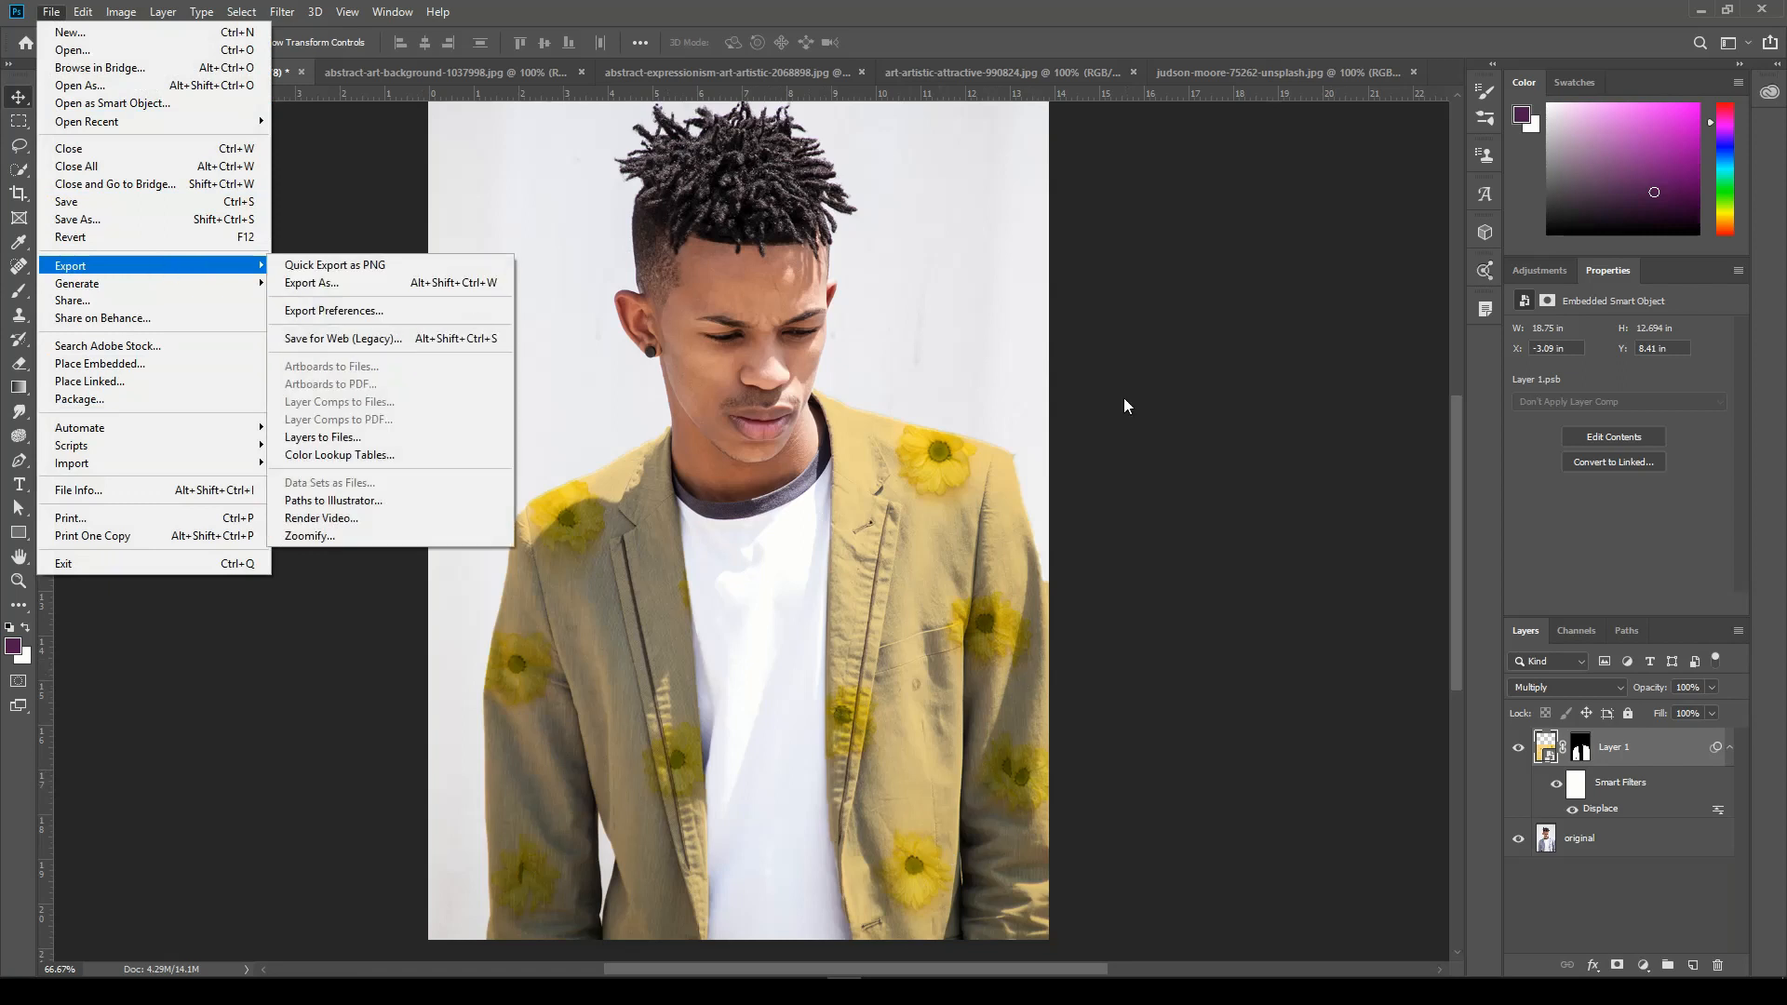
click(1183, 394)
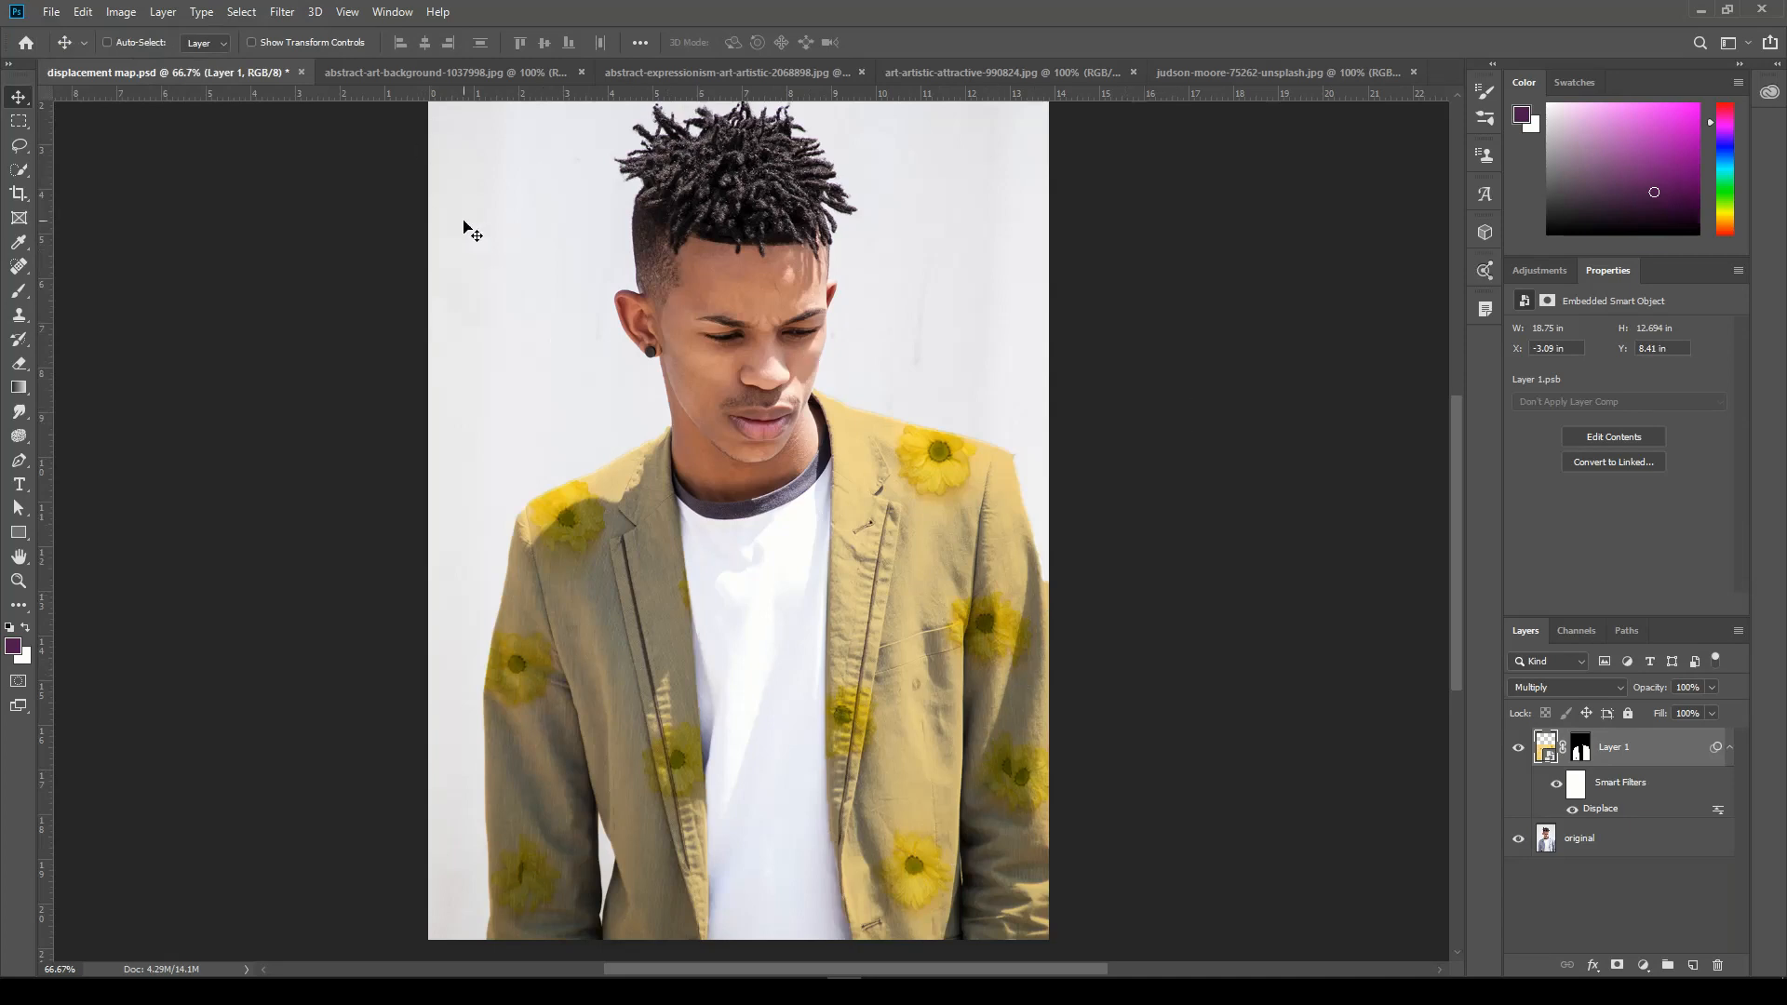
click(677, 74)
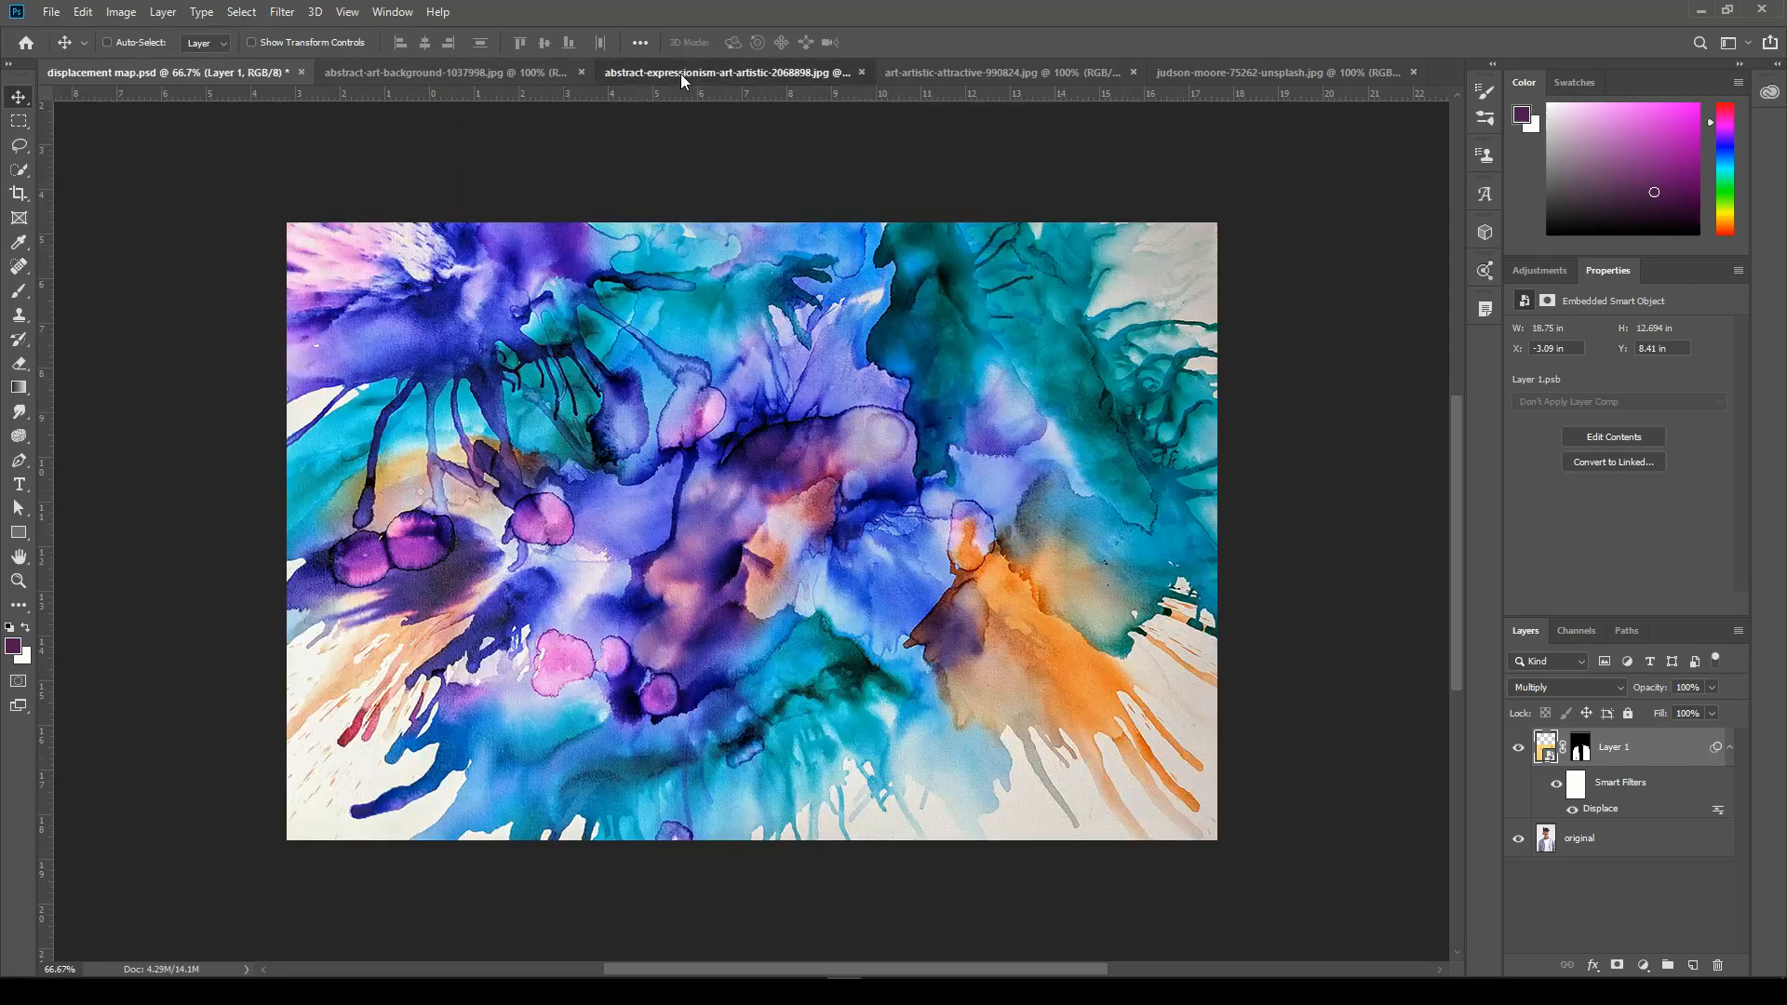
click(188, 71)
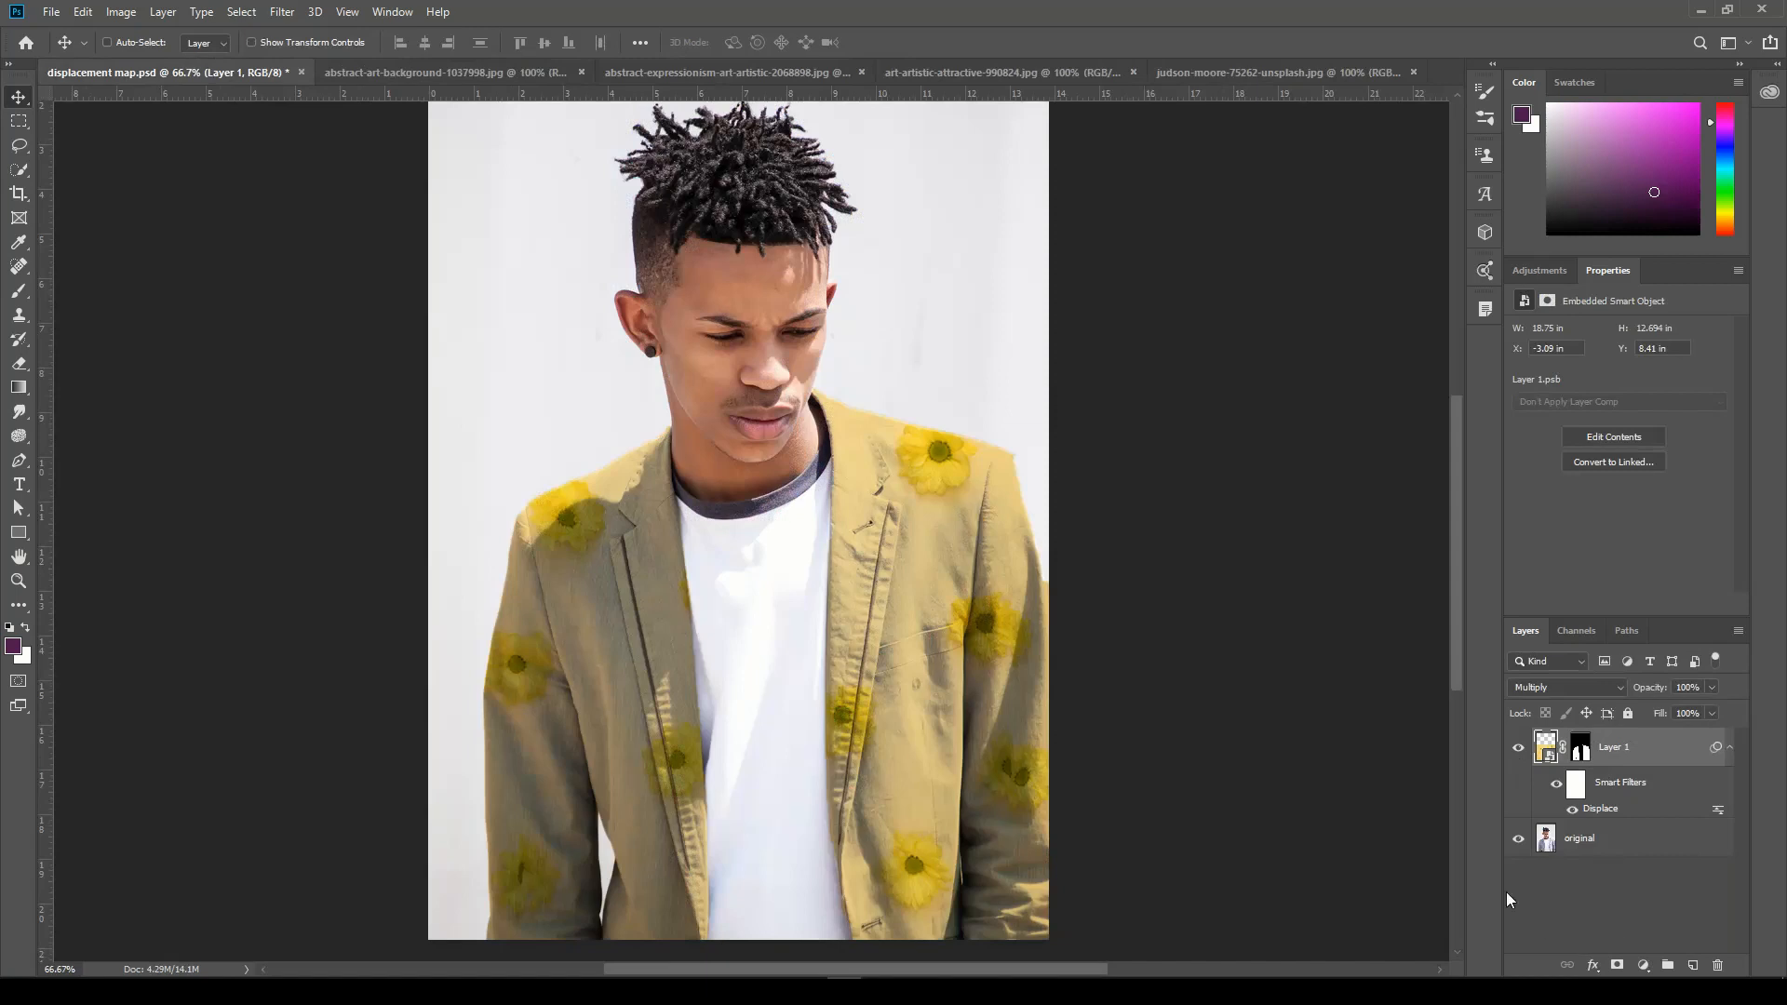
- Open the contents of the flower pattern's smart object and copy the abstract-expressionism-art-artistic-2068898.jpg image into it above the flowers
double_click(1545, 748)
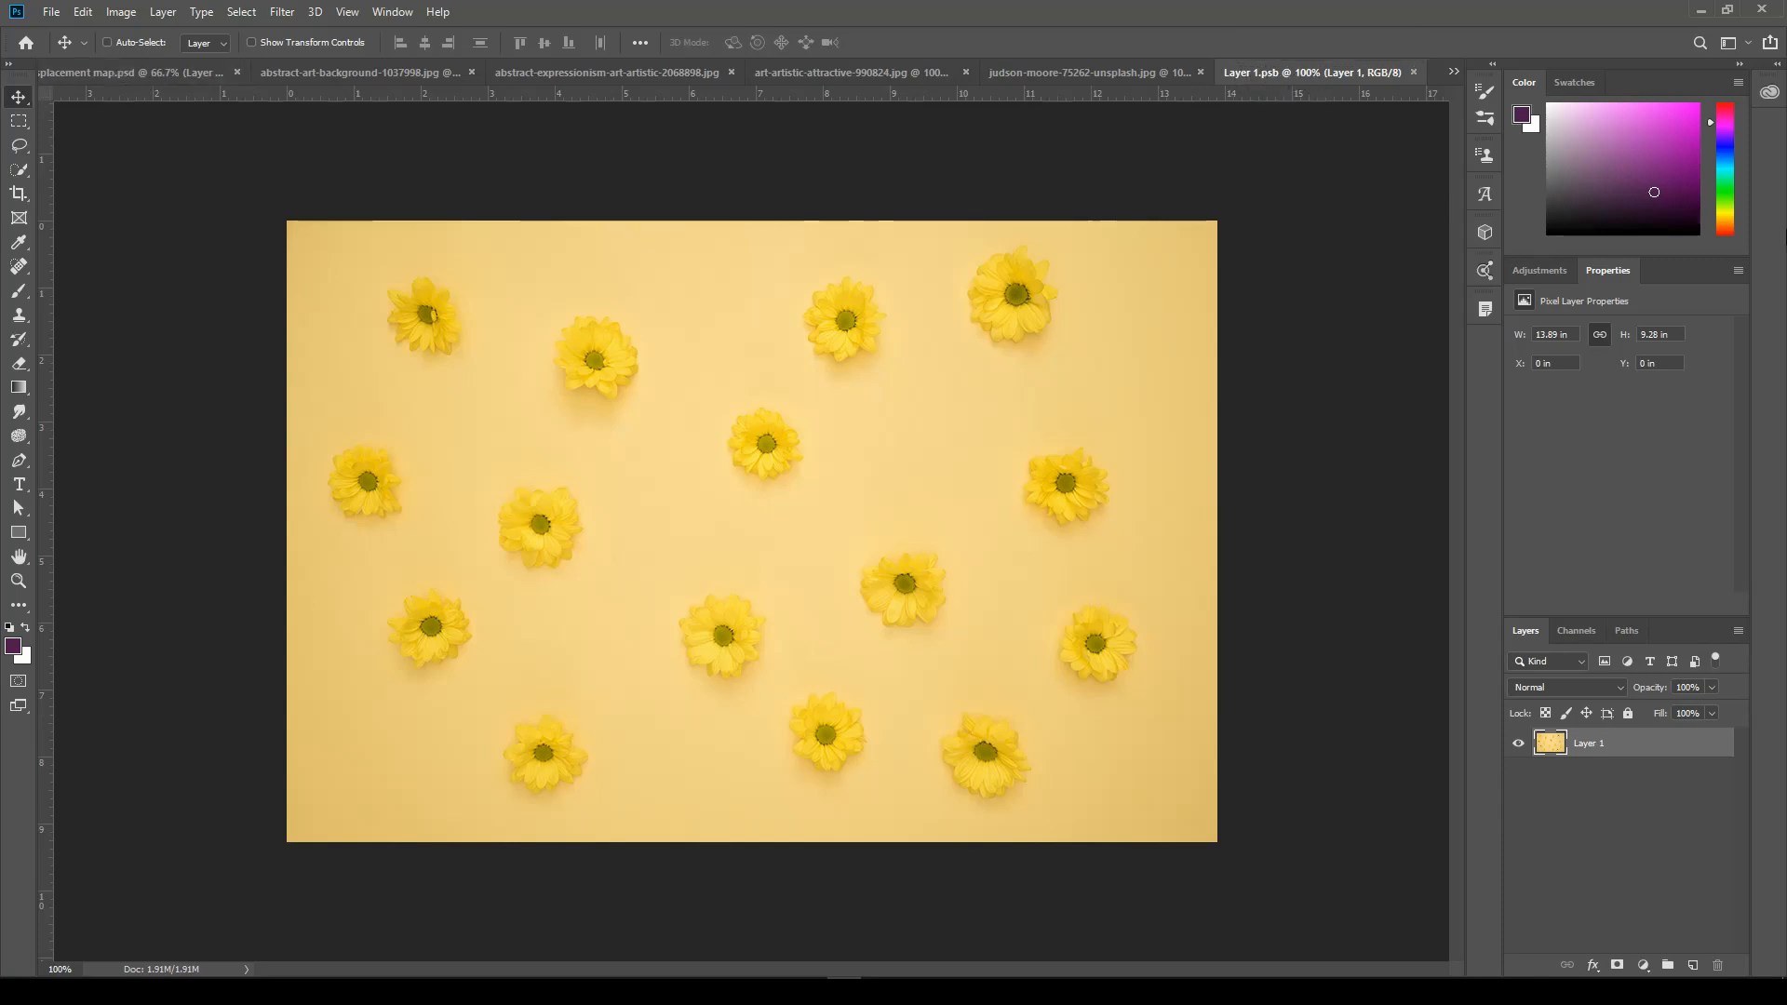
click(182, 70)
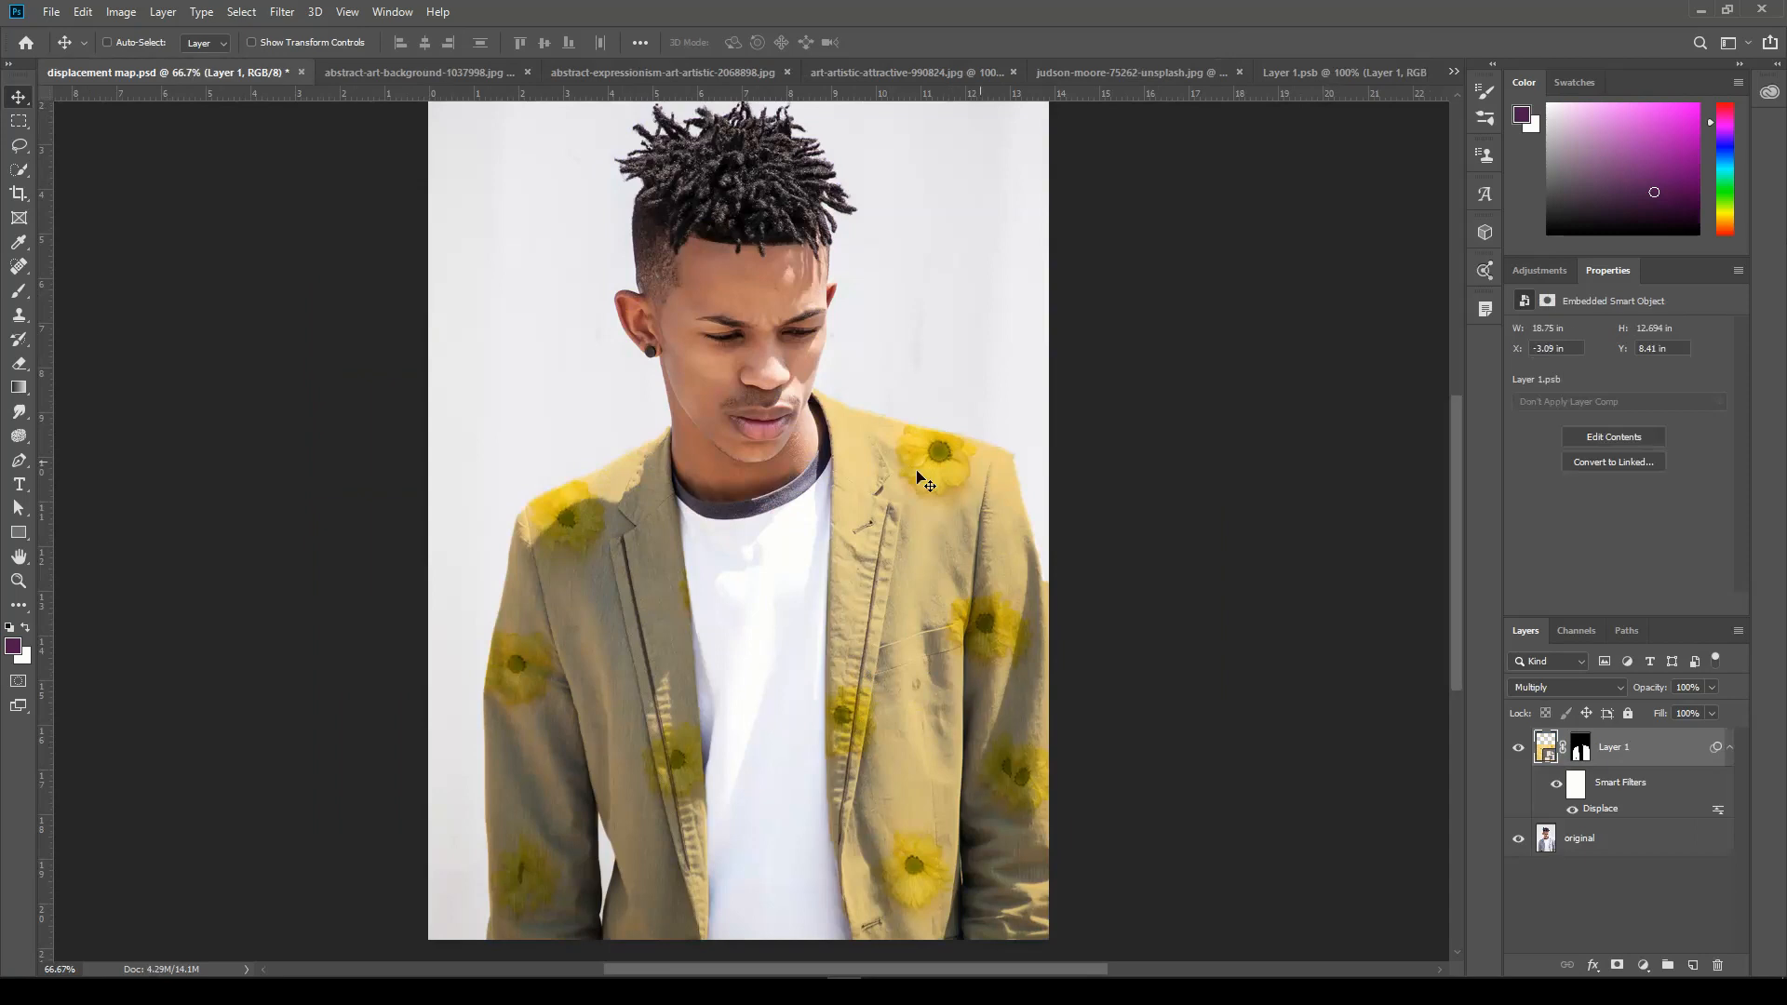
click(1302, 74)
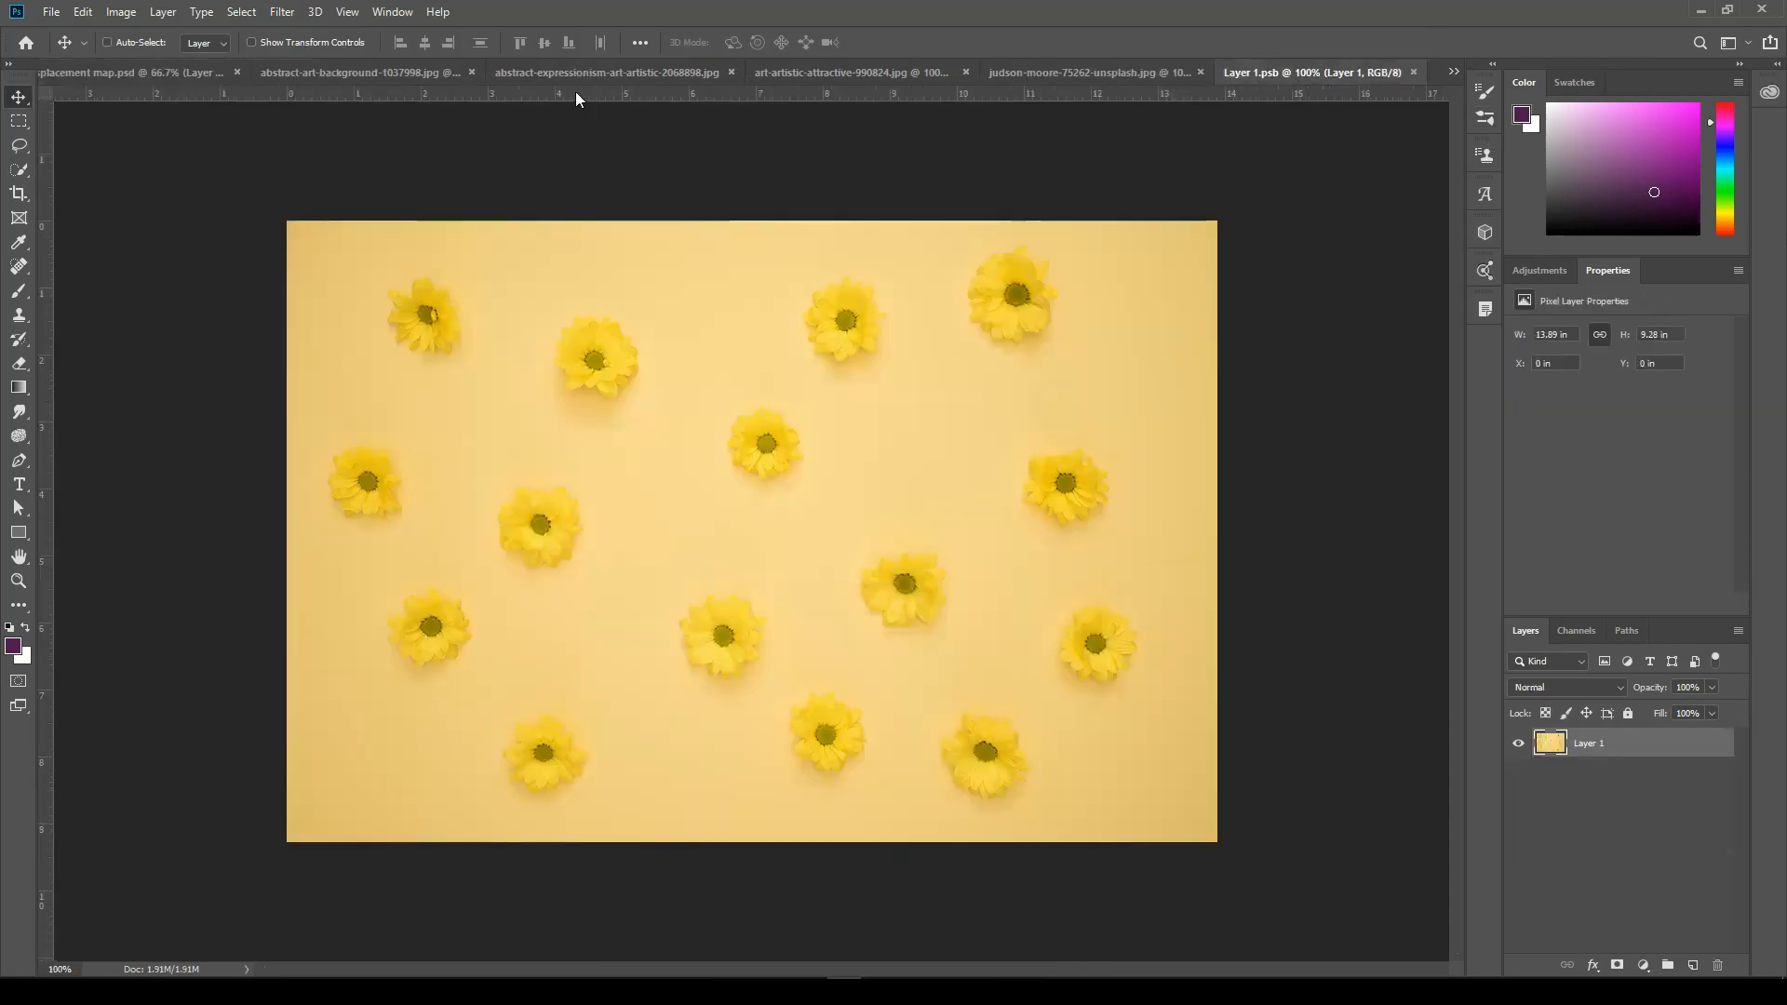
click(588, 67)
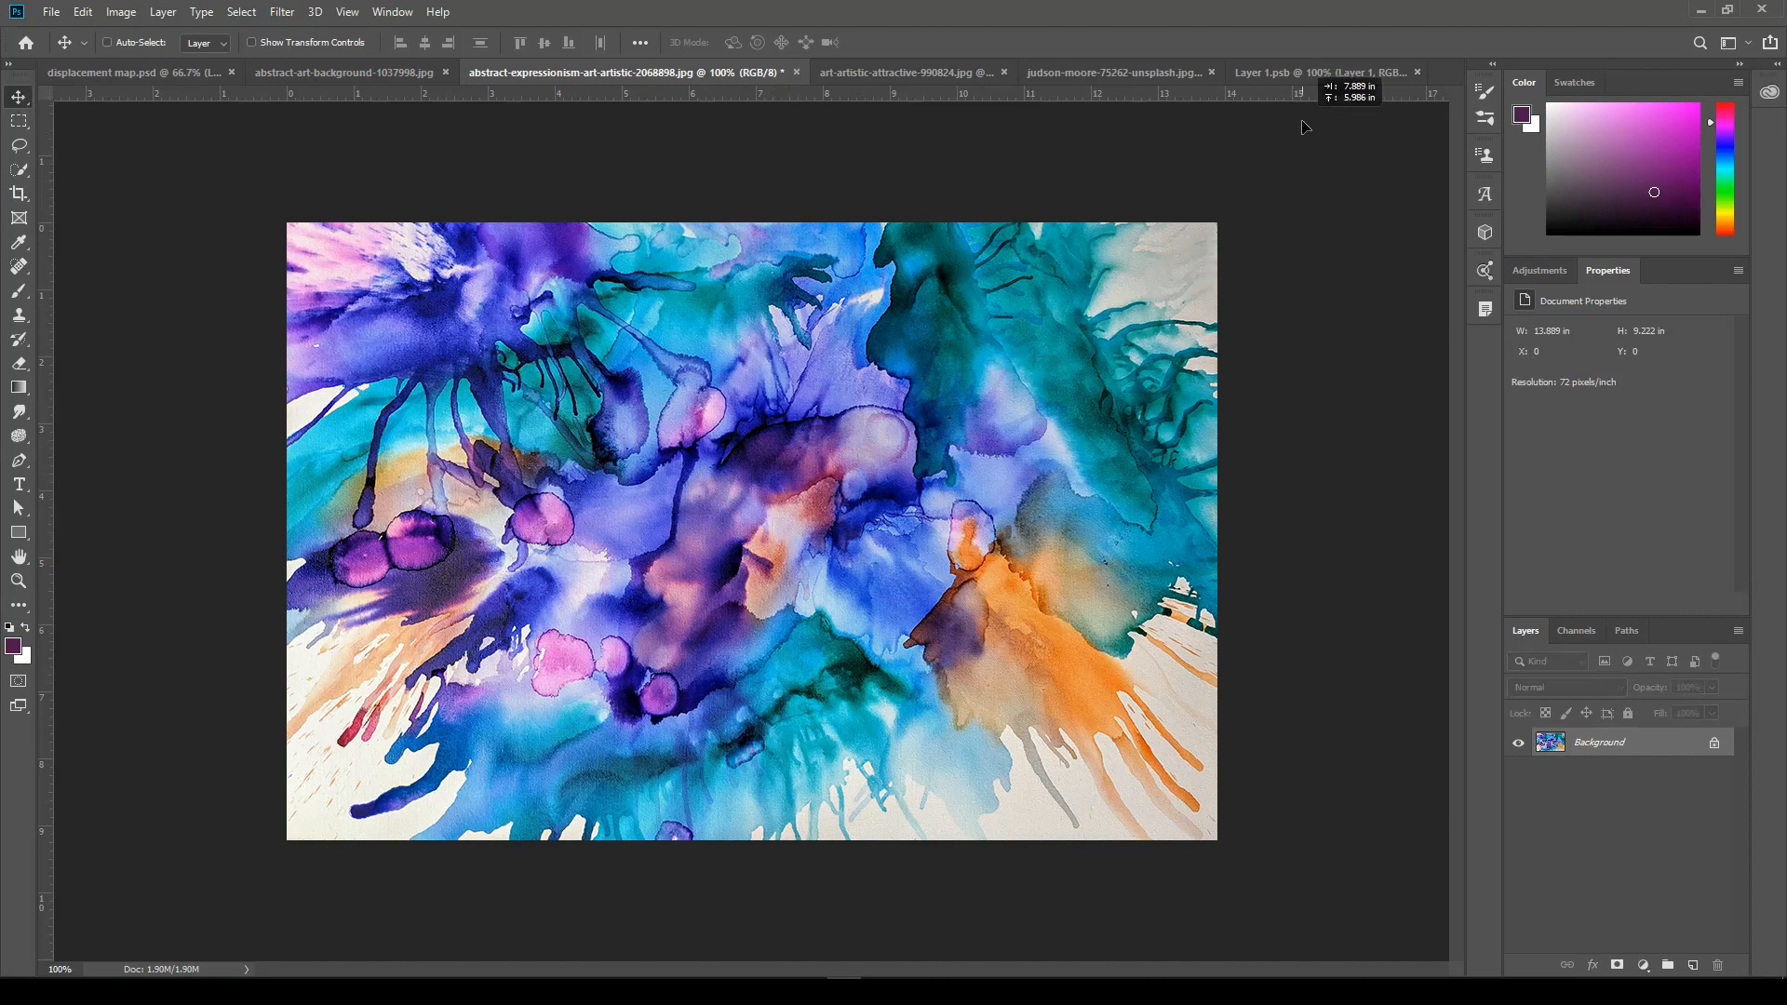
click(1317, 78)
mouse_move(1317, 82)
mouse_down()
mouse_move(690, 562)
mouse_move(754, 572)
mouse_up()
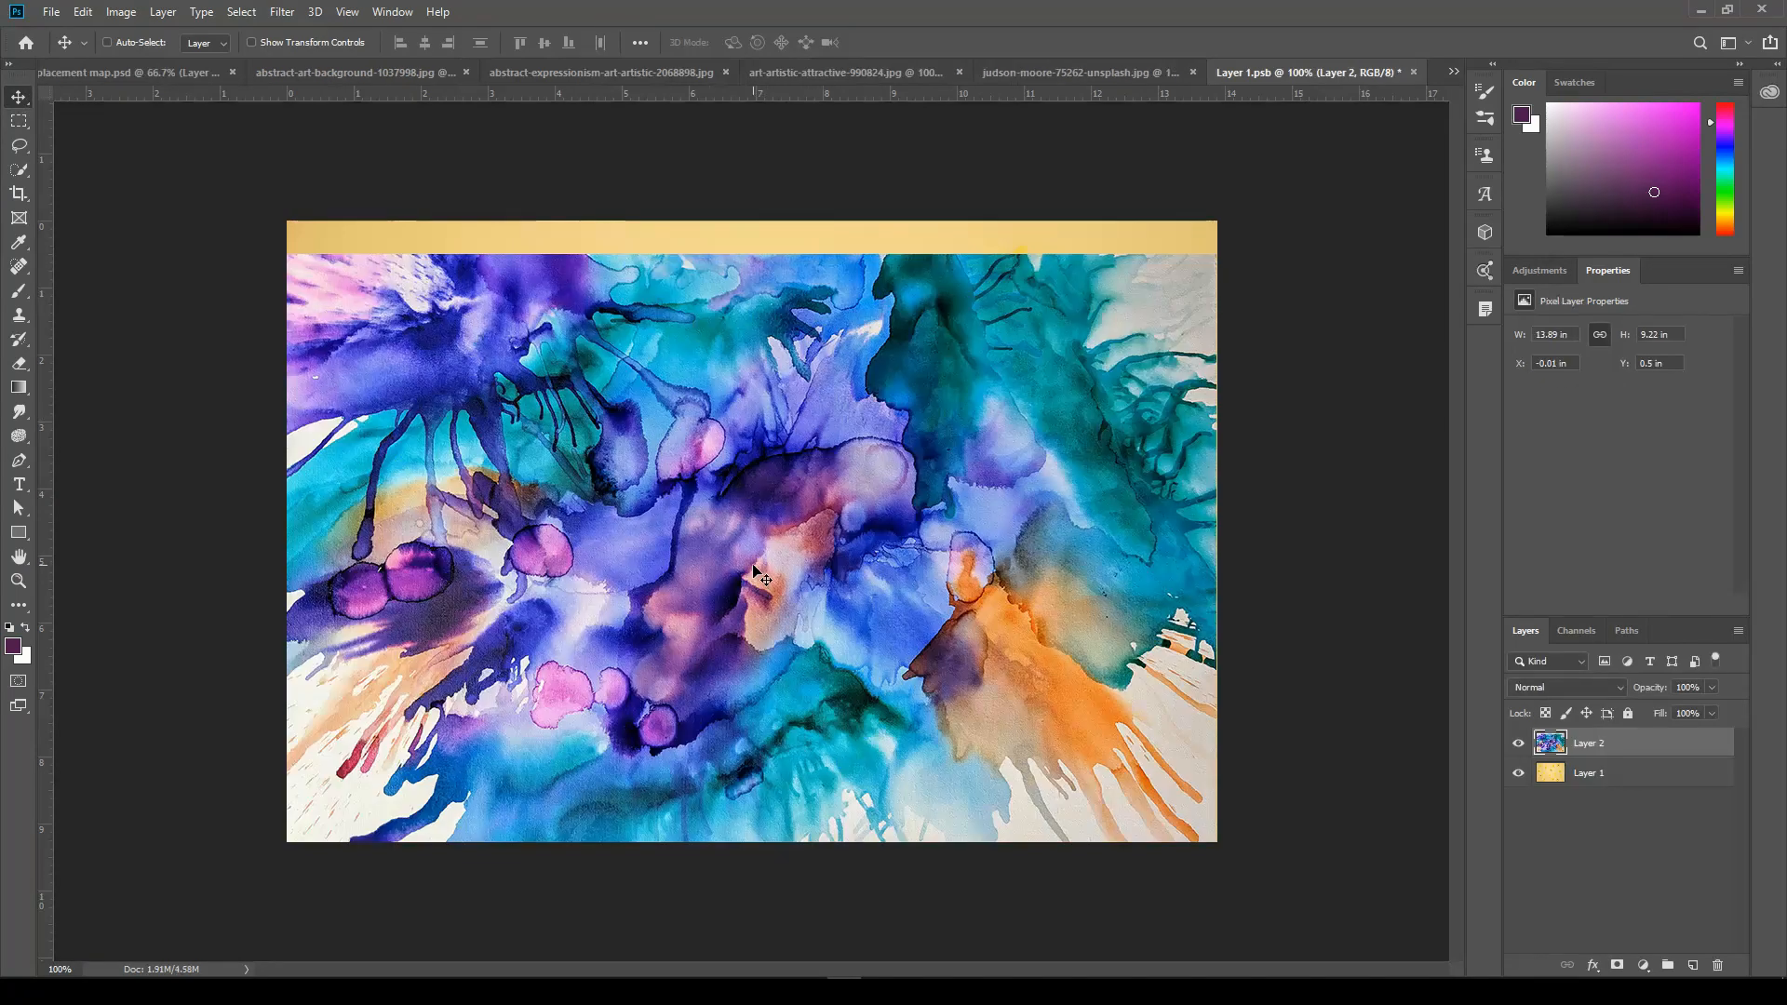
- Reposition the abstract art layer and enlarge it to about 14.41 by 9.57 in, covering the whole smart object canvas
drag(829, 636, 832, 605)
key(ctrl+t)
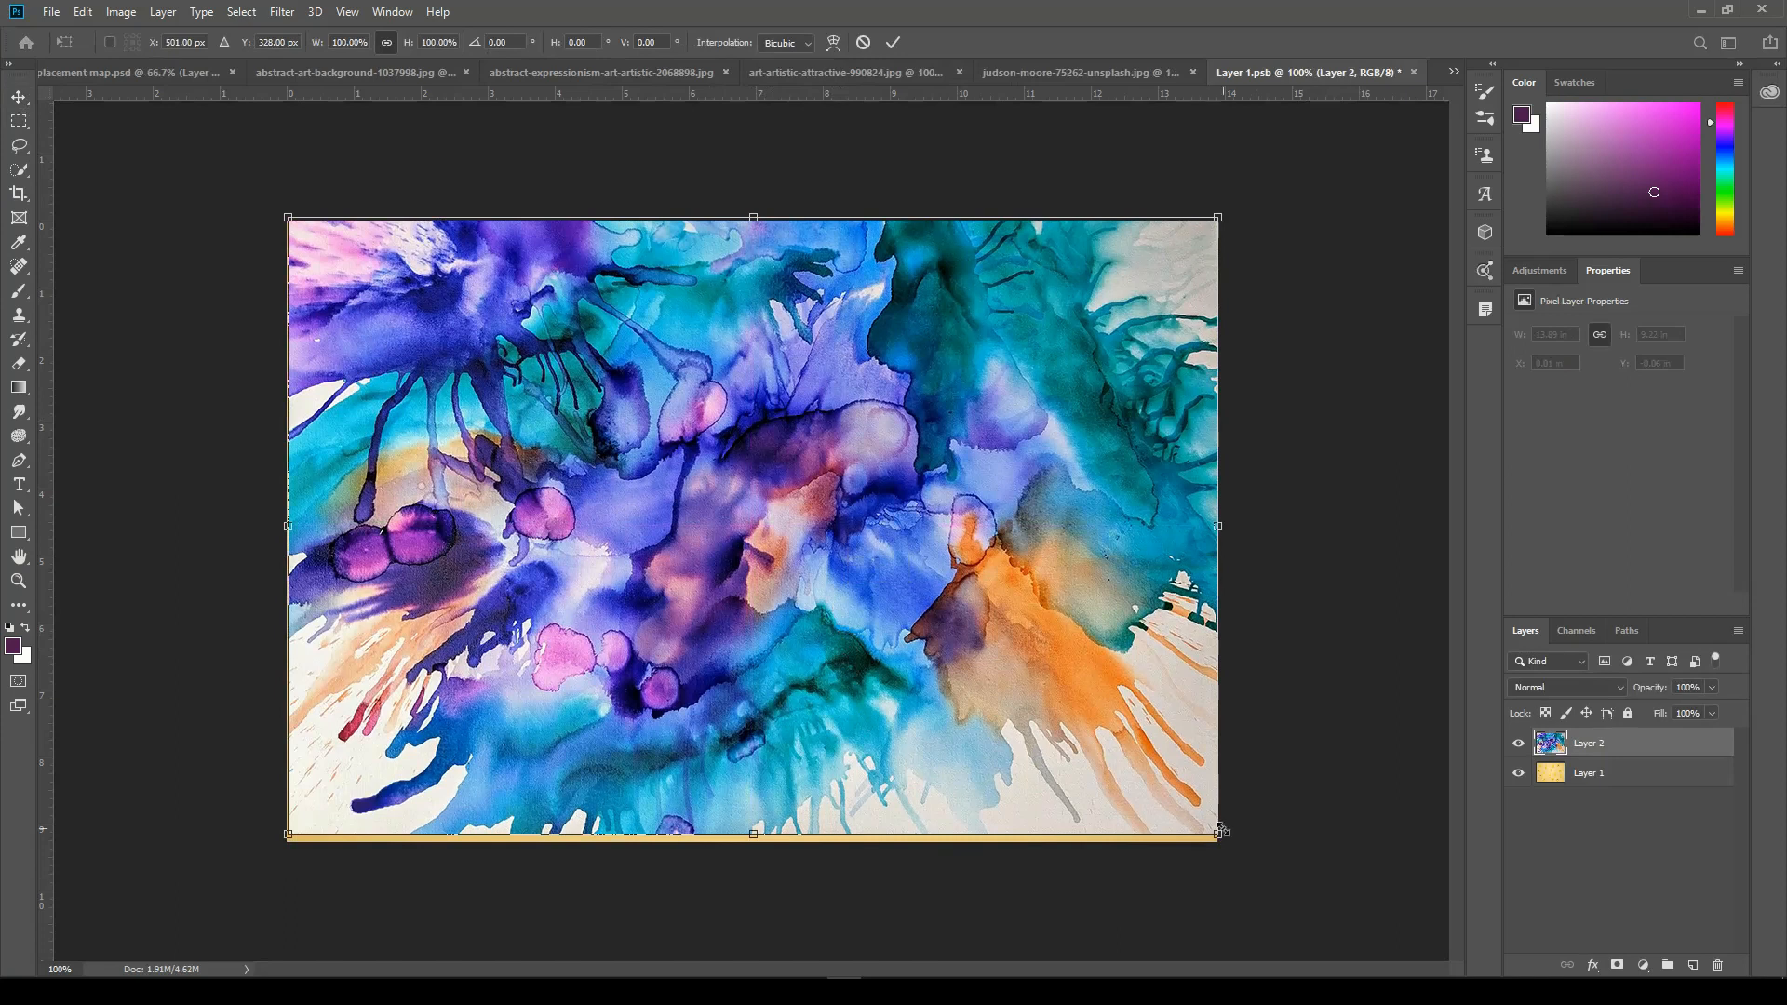
drag(1218, 835, 1237, 847)
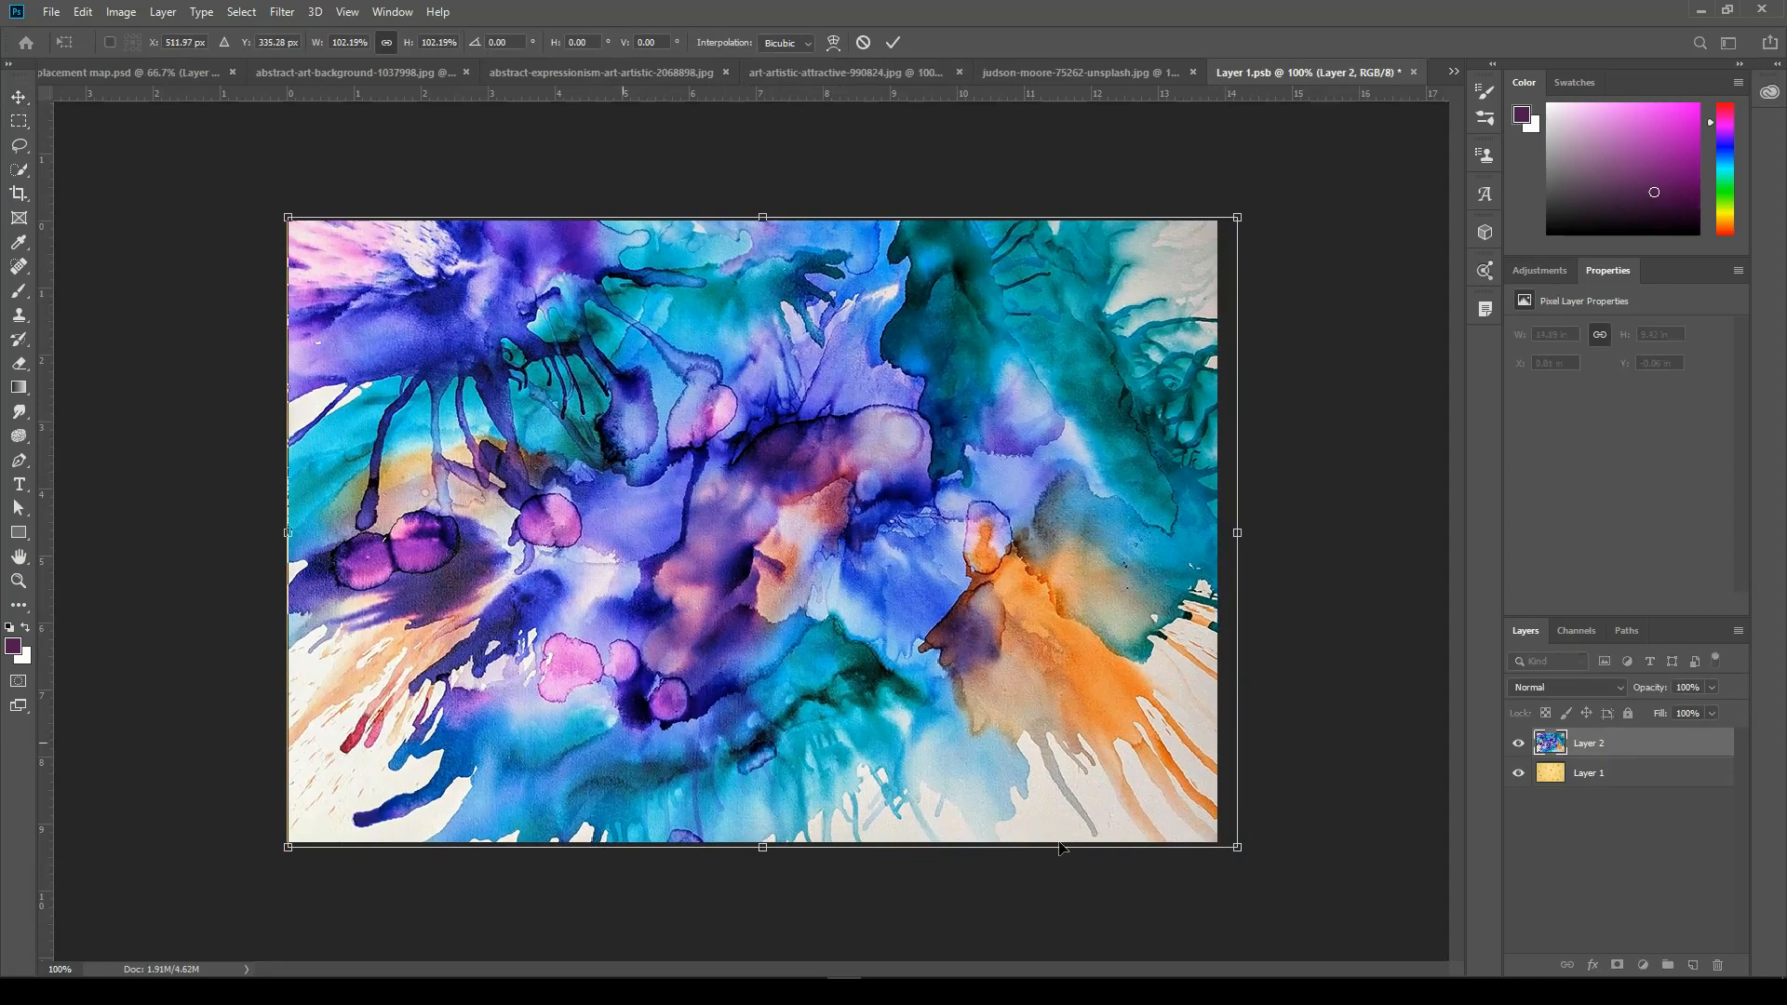
drag(288, 218, 271, 207)
key(Return)
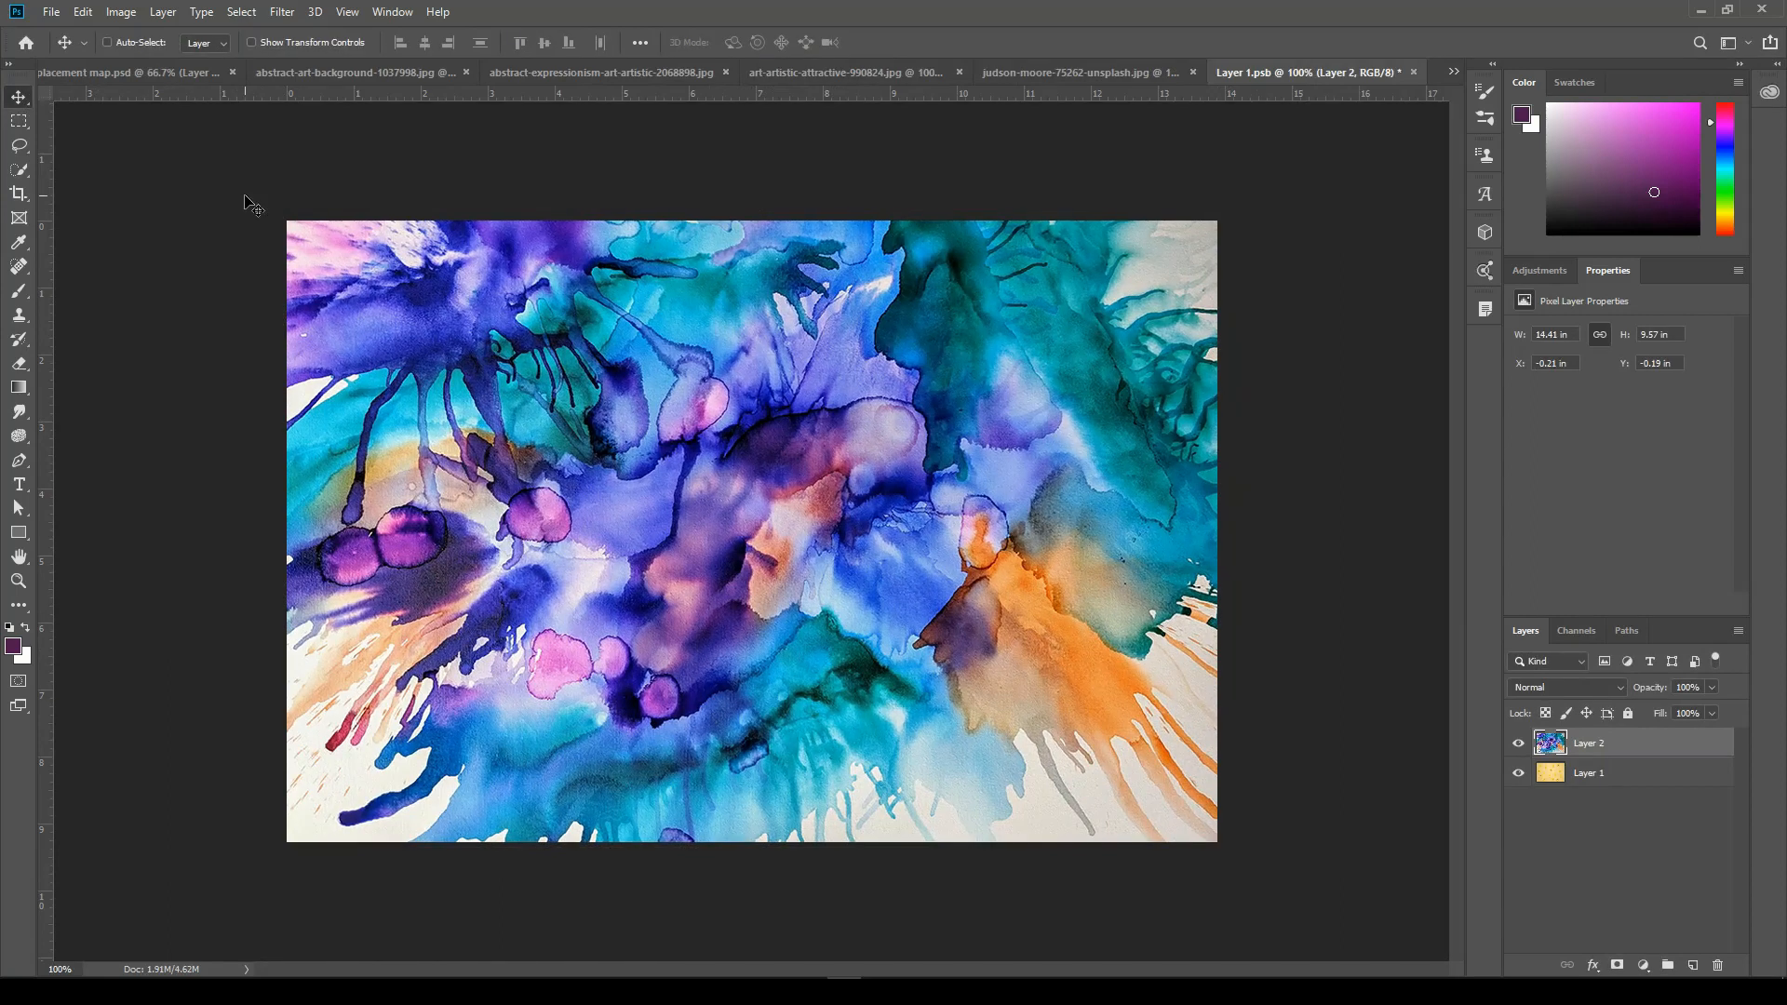
- Save the edited smart object contents and return to the displacement map.psd document
click(56, 15)
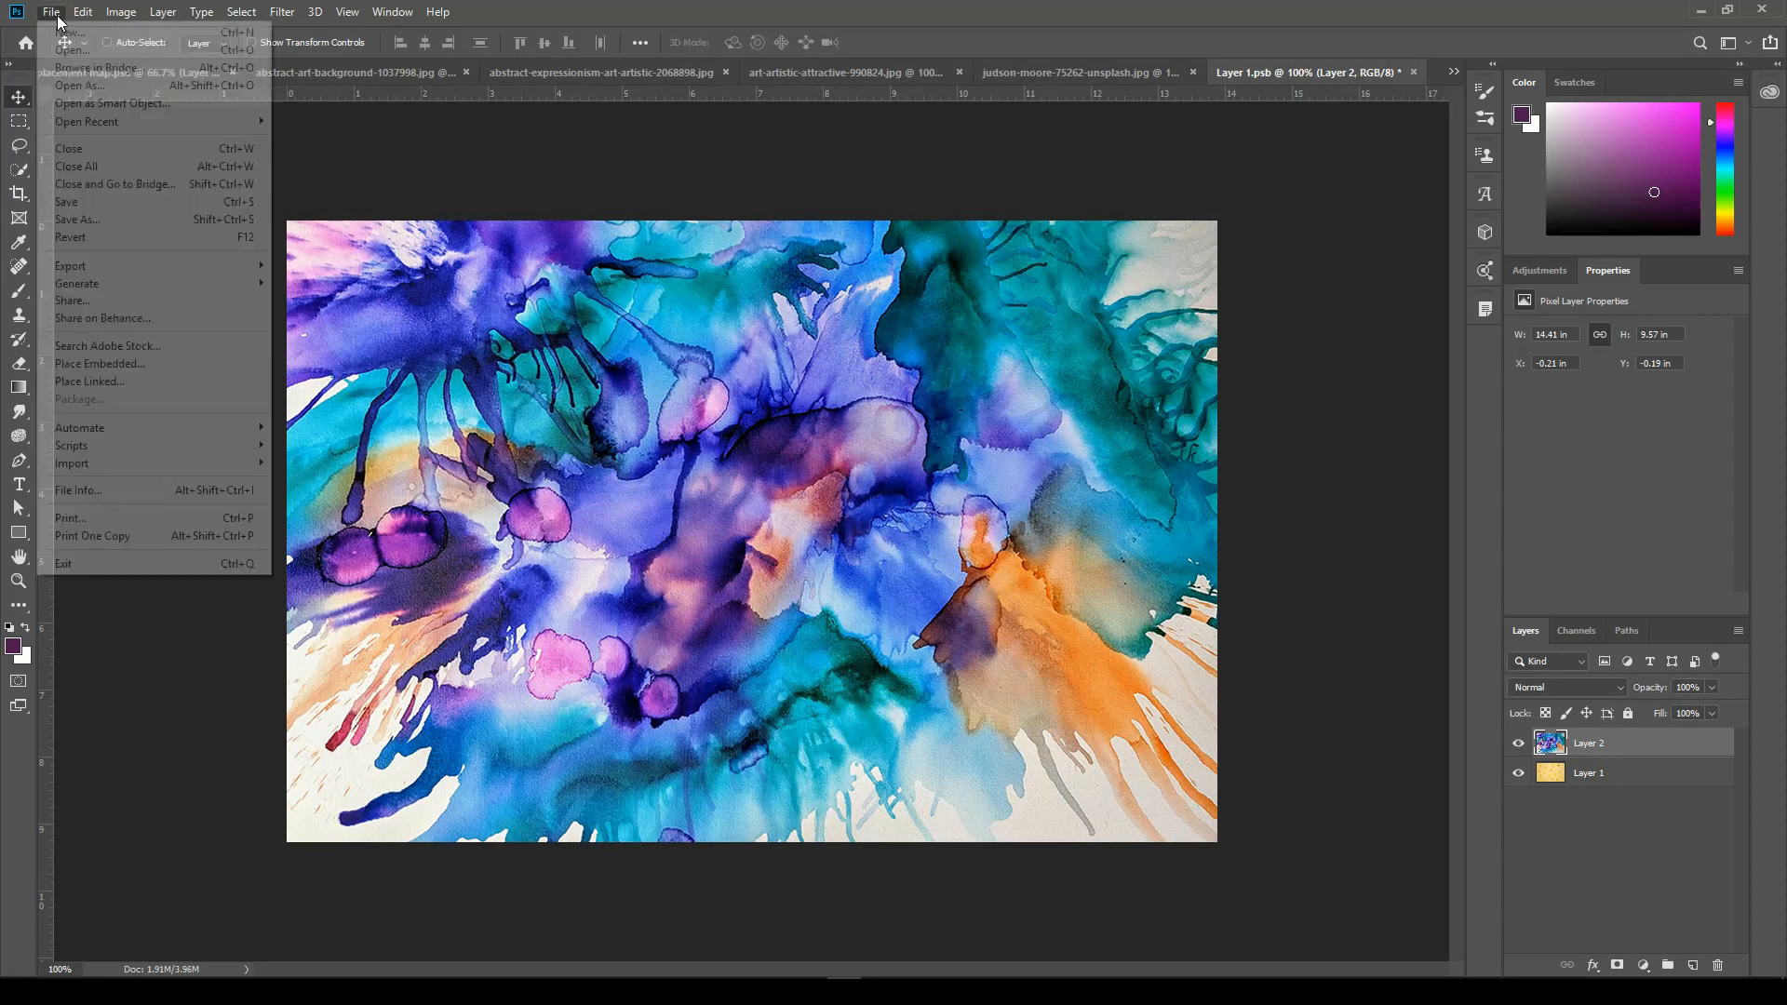
click(101, 204)
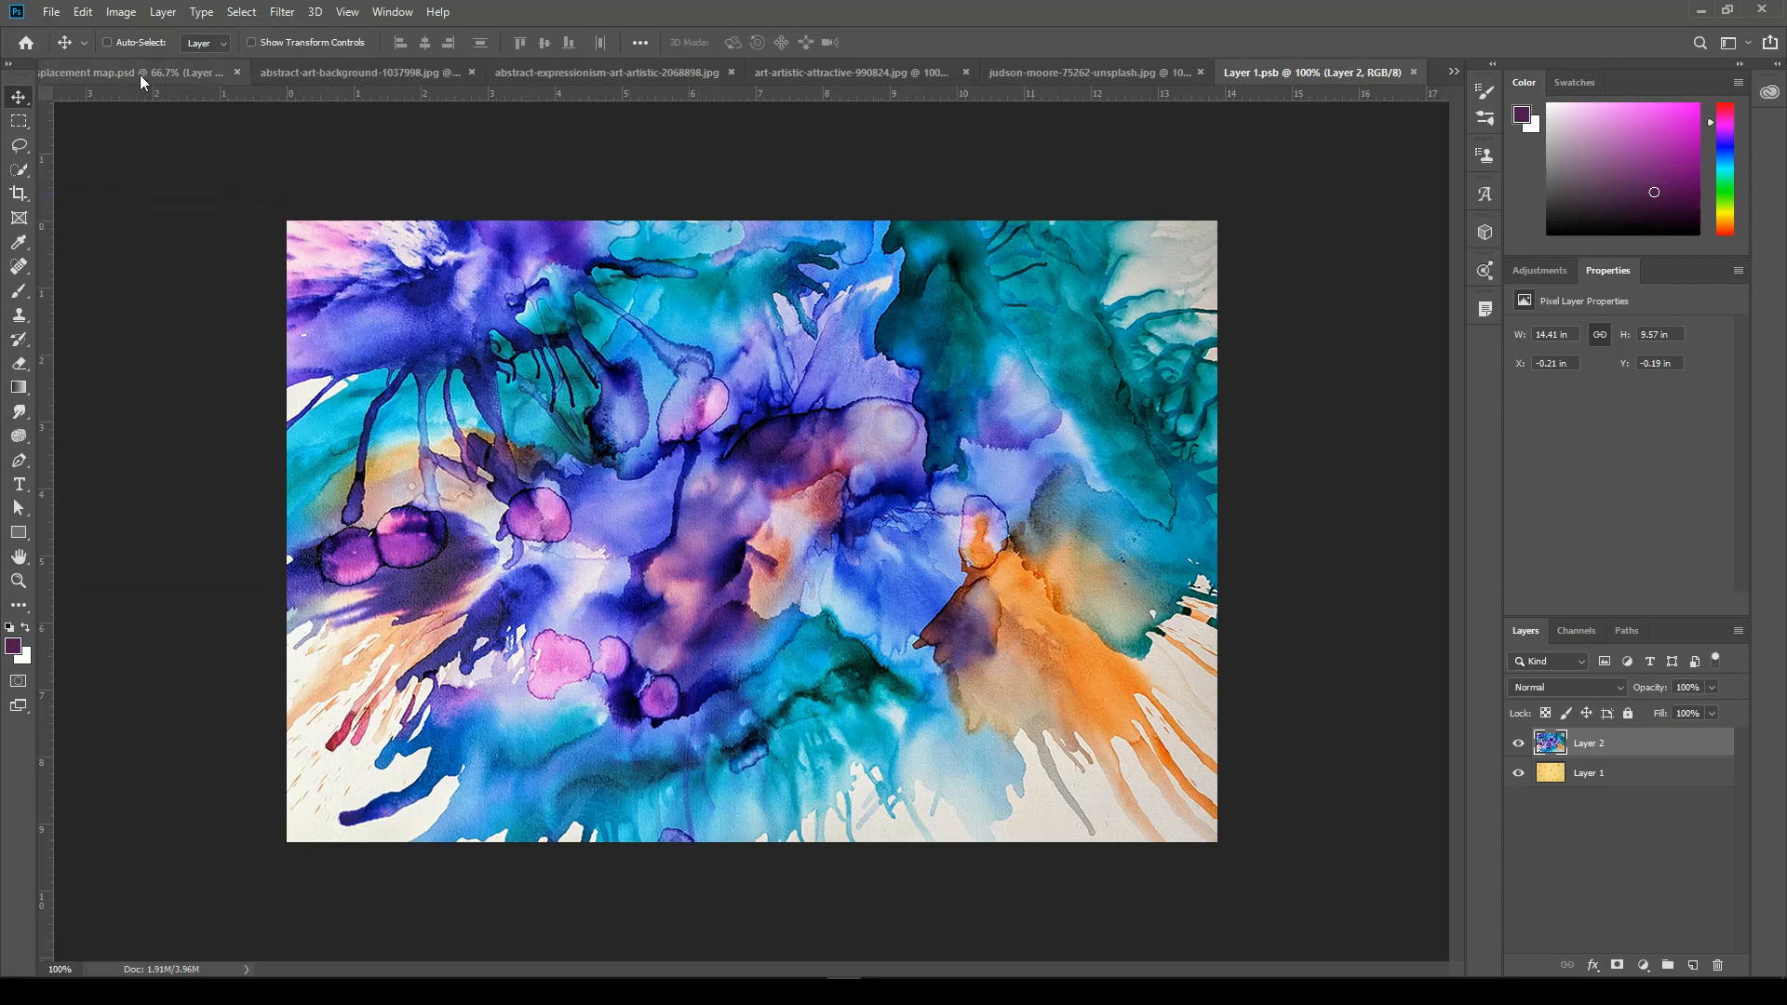
click(102, 71)
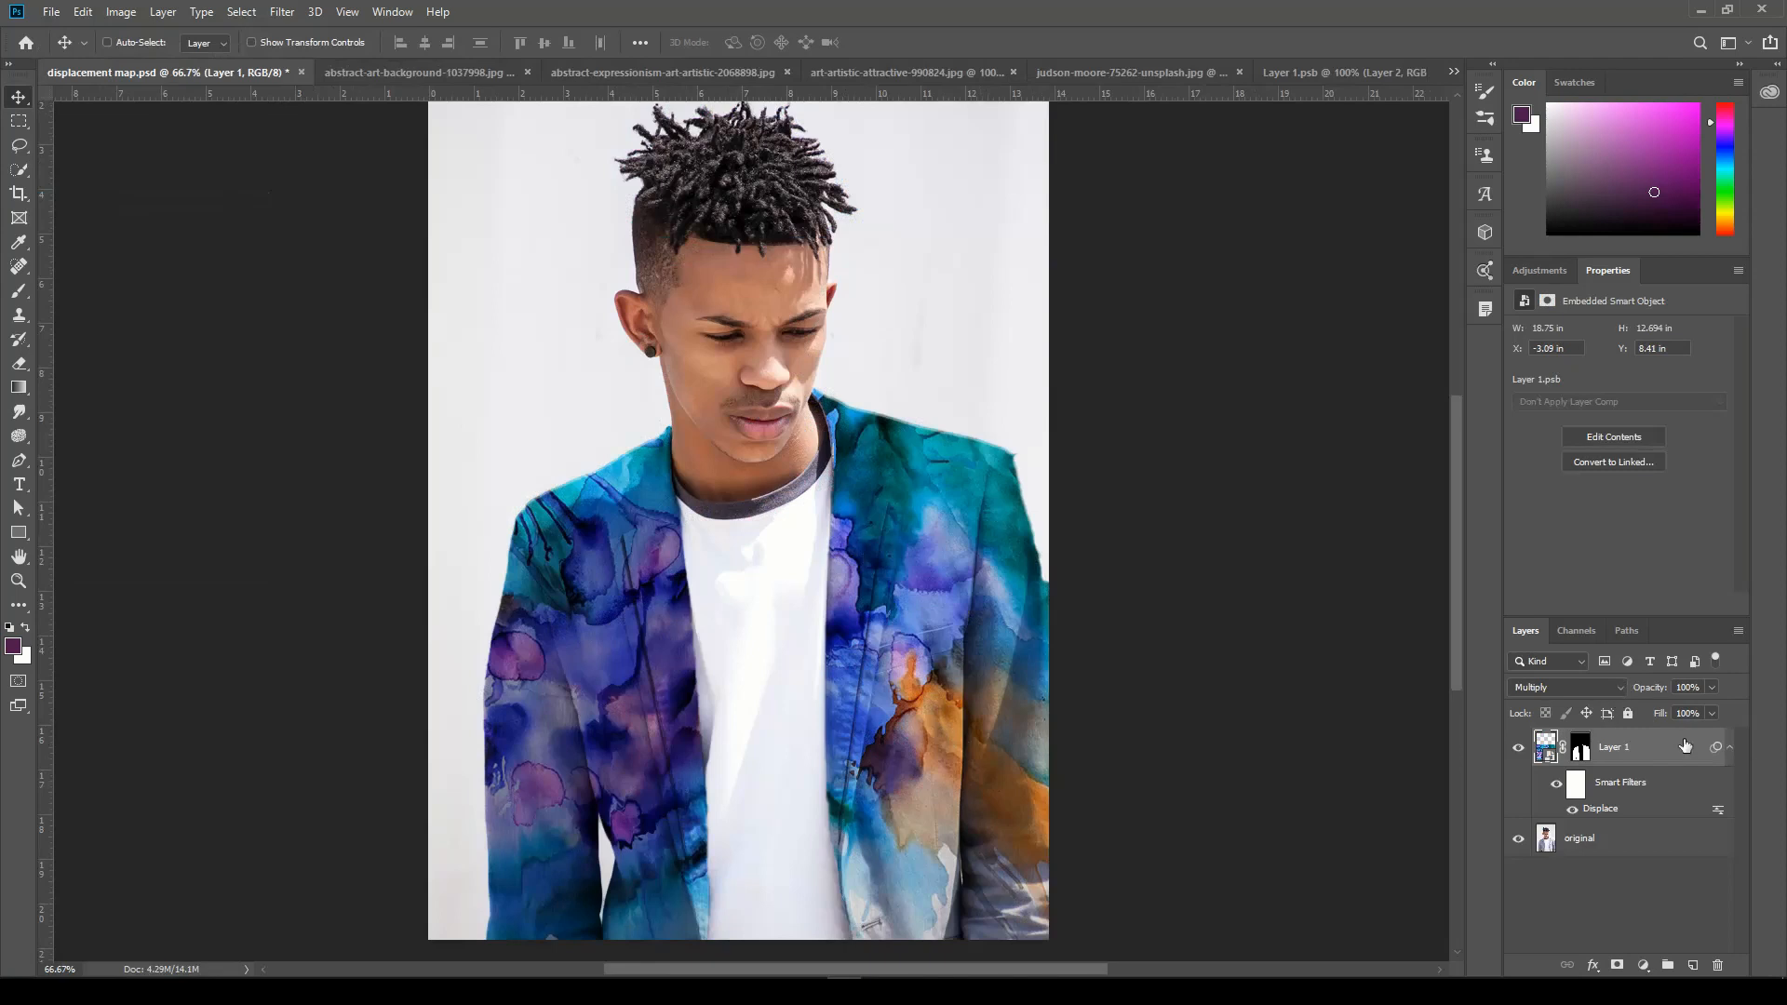
- Try the Color blend mode on the jacket pattern layer with its opacity reduced to 62%
click(1622, 687)
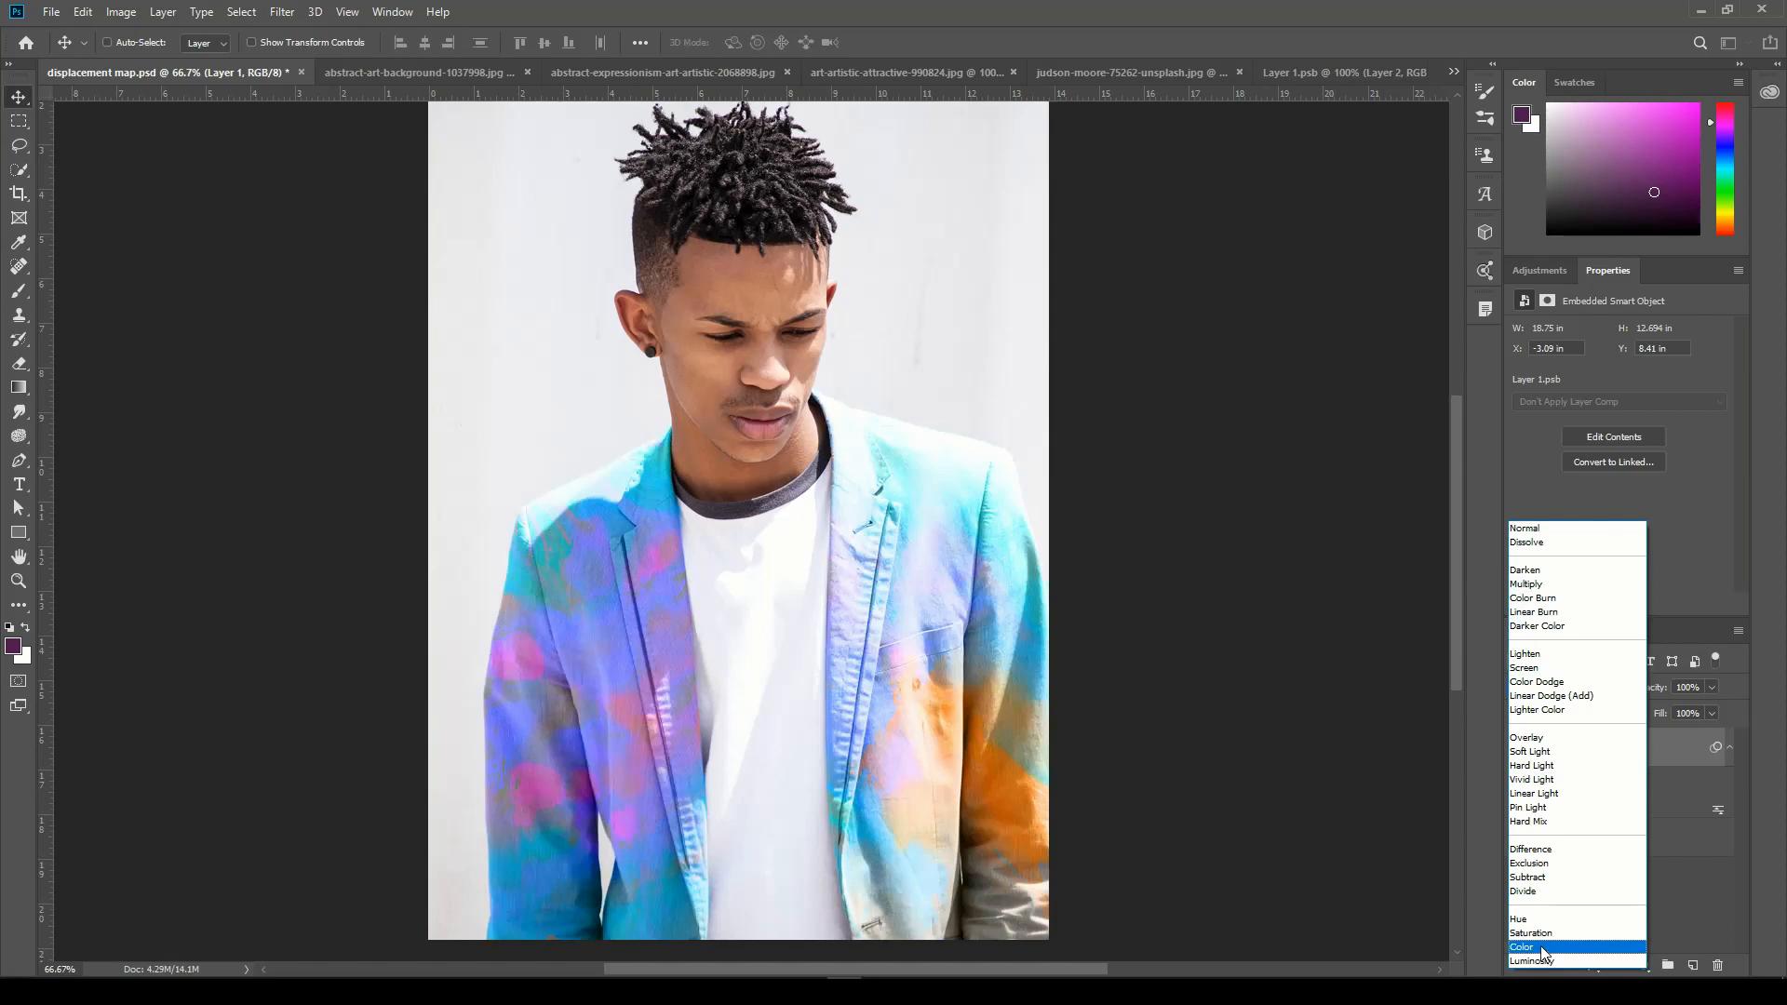
click(1540, 946)
click(1712, 688)
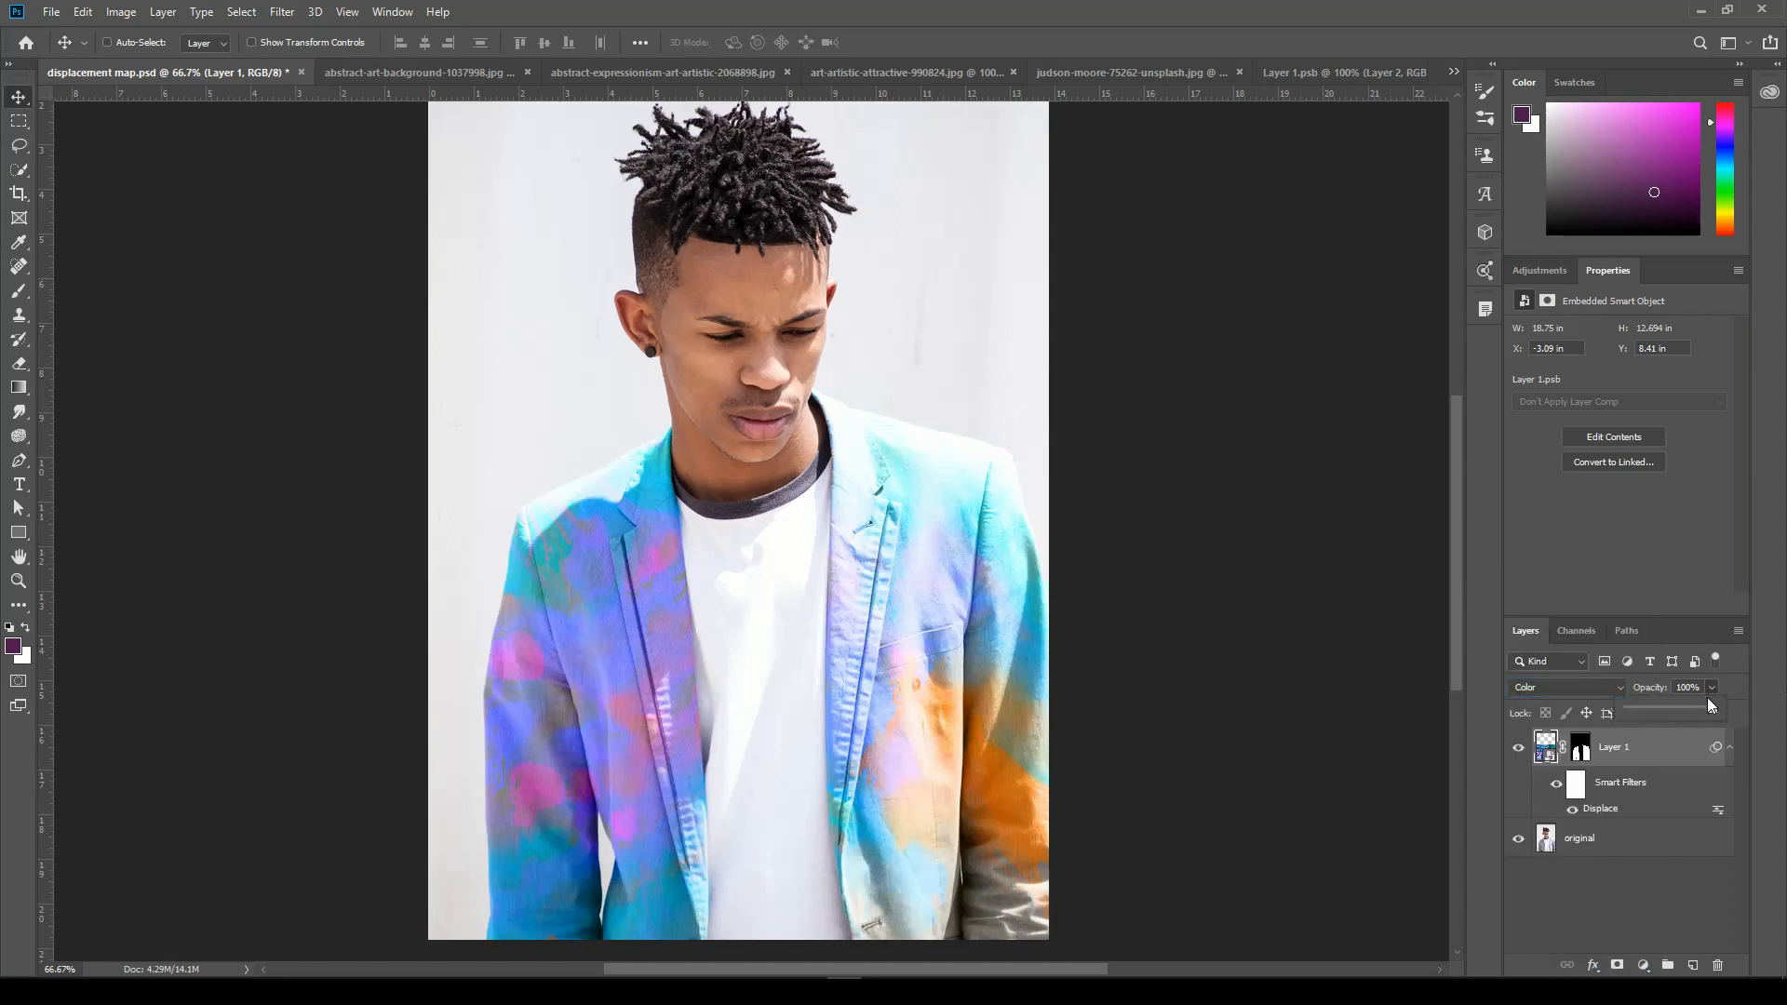
drag(1712, 708, 1688, 702)
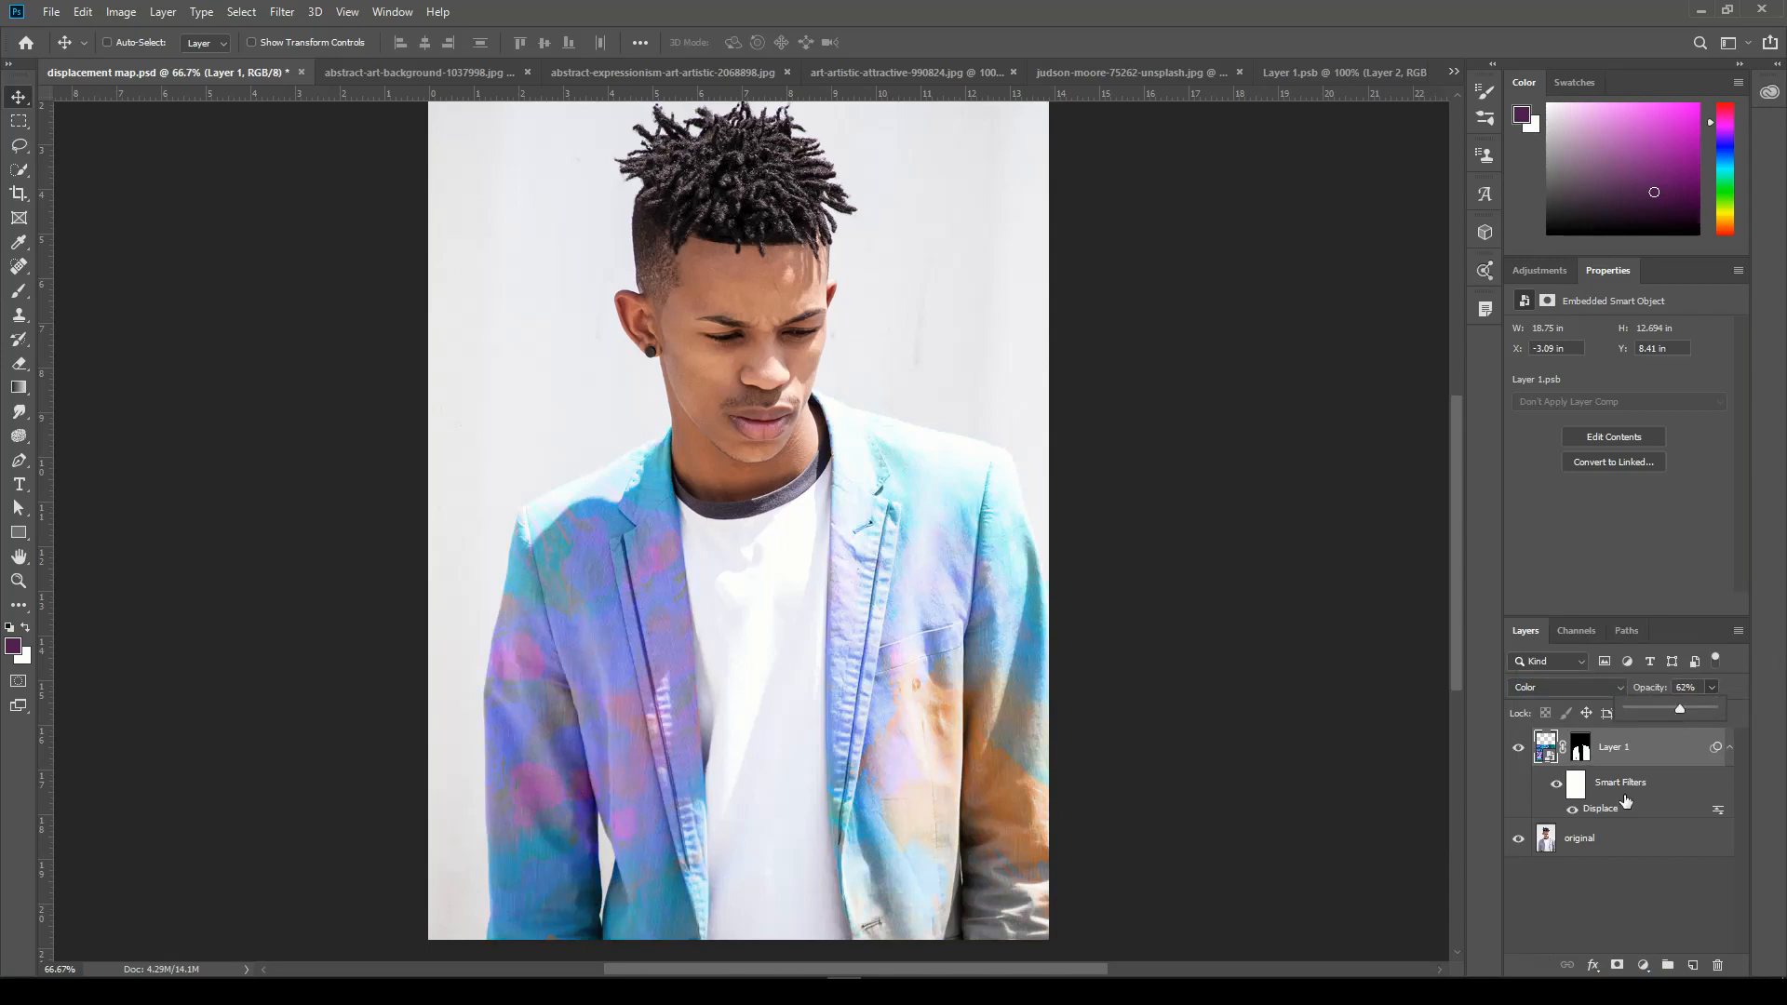
click(1653, 901)
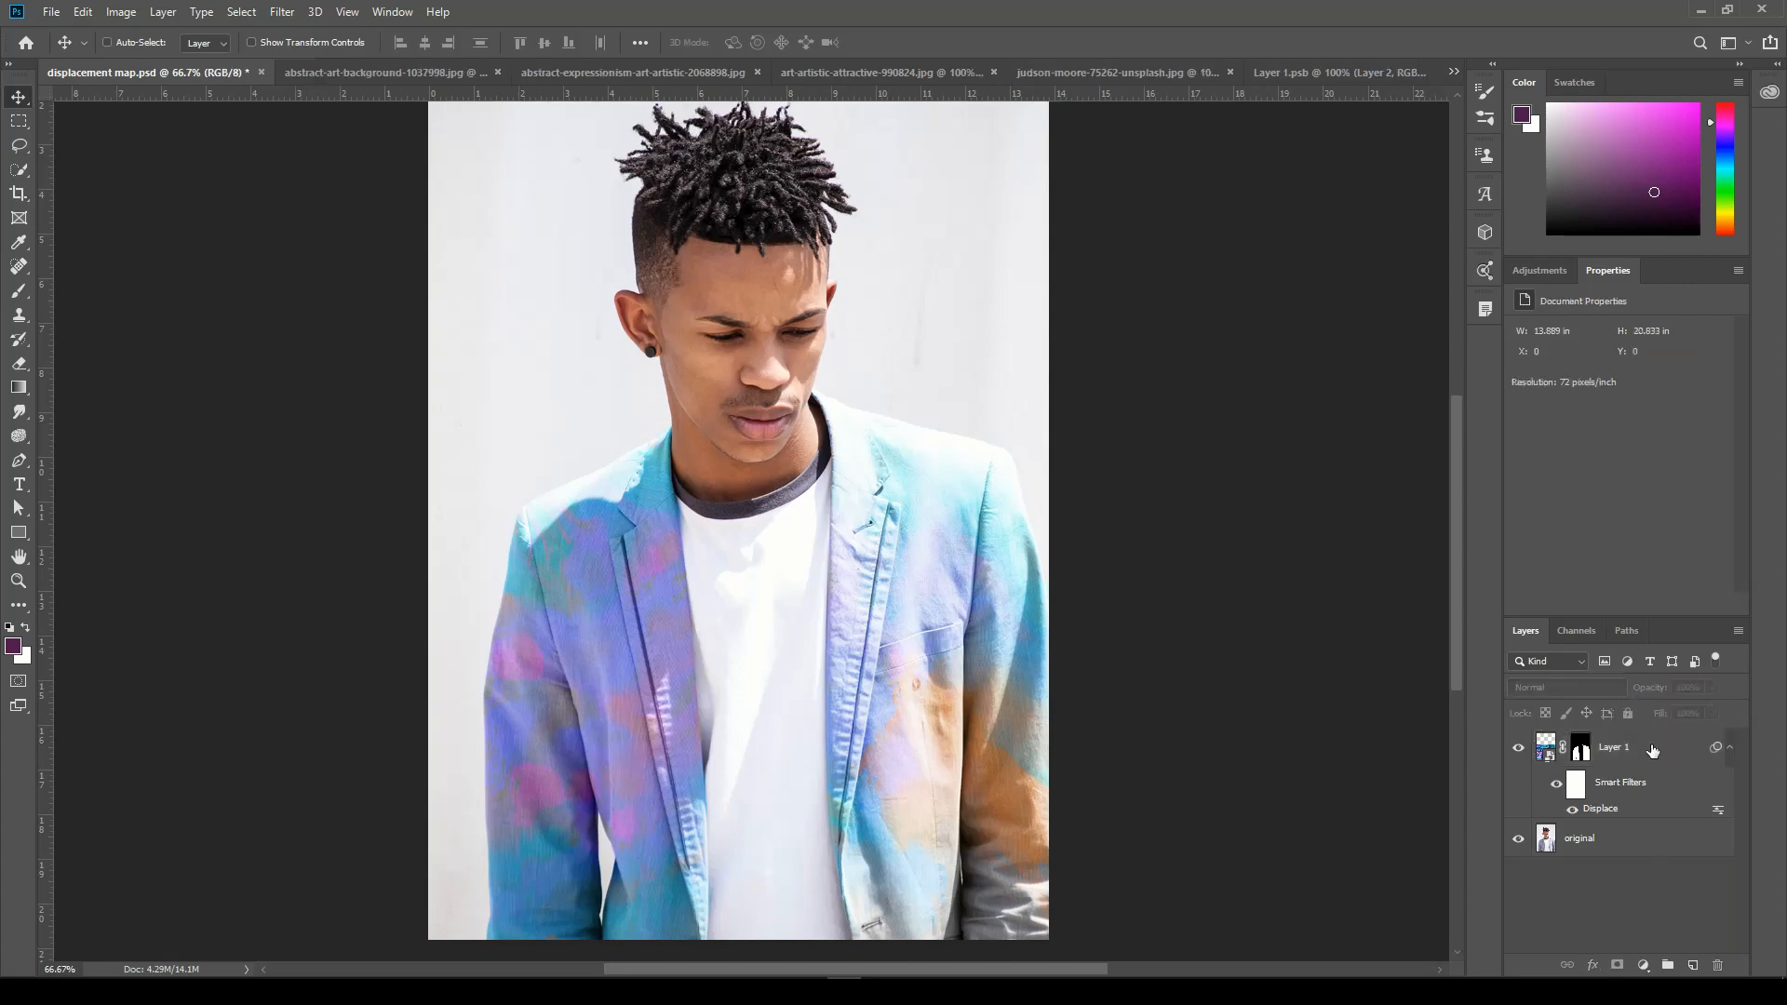
- Set the pattern layer back to the Multiply blend mode, trying 47% opacity before restoring it to 100%
click(1615, 752)
click(1573, 687)
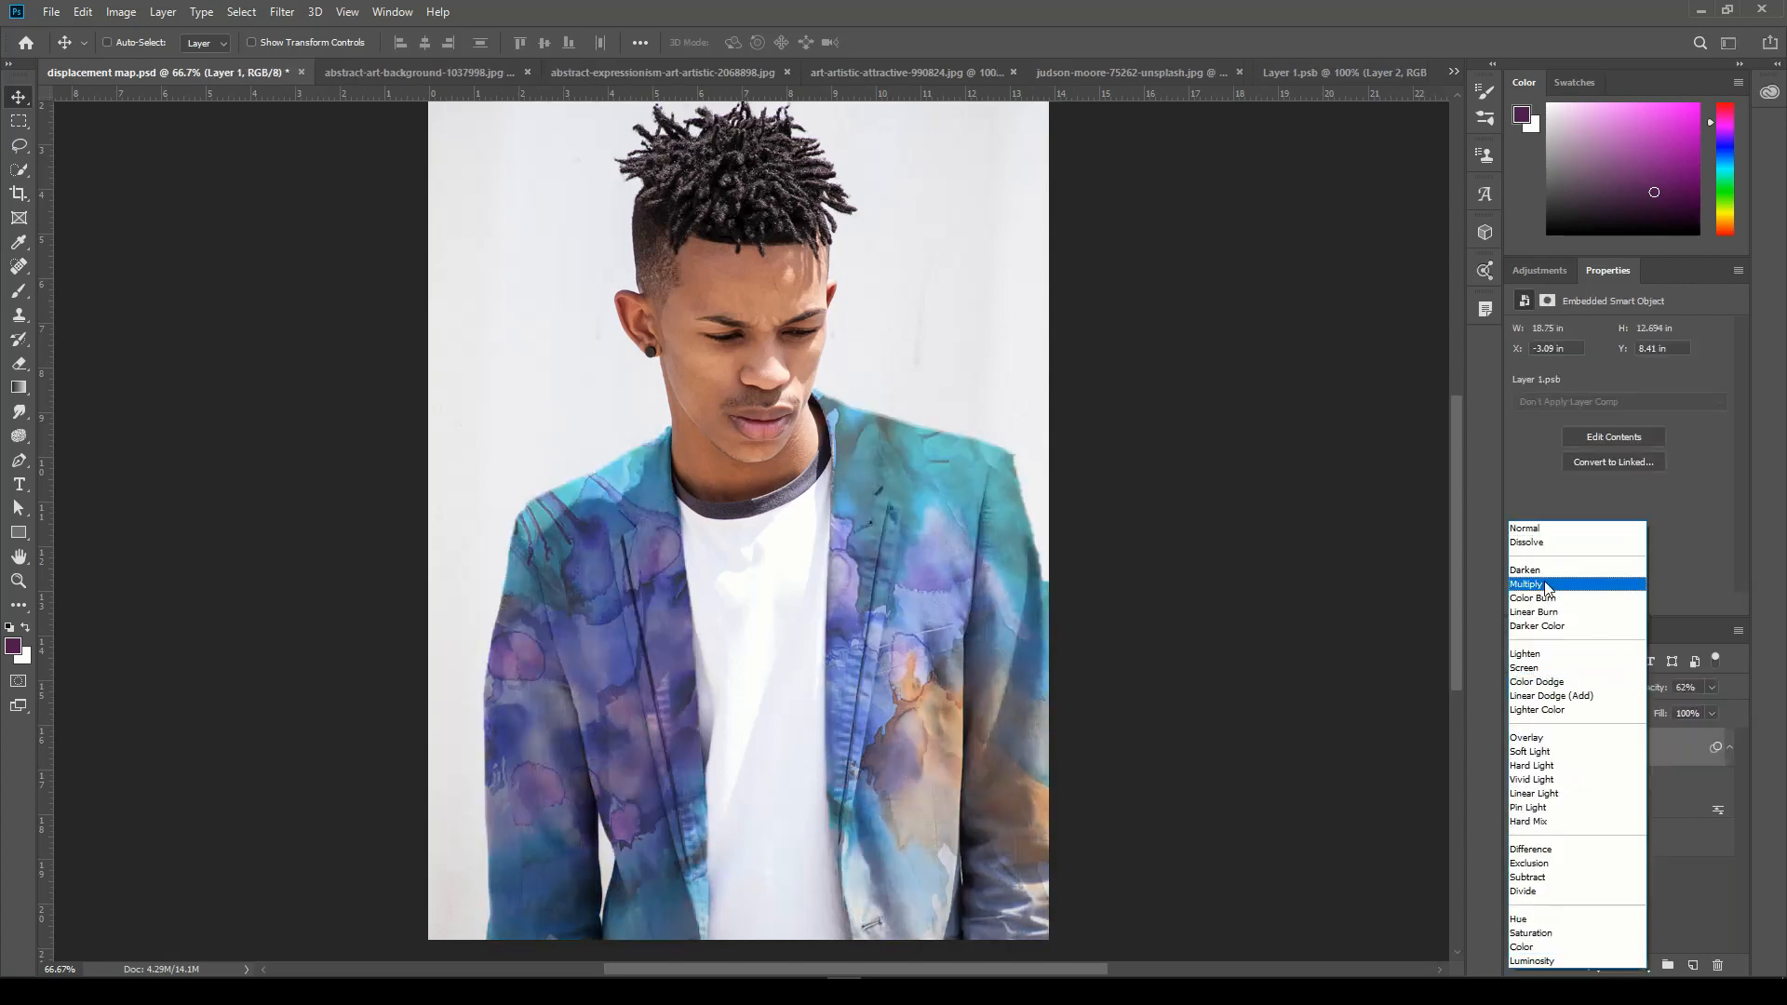
click(1568, 584)
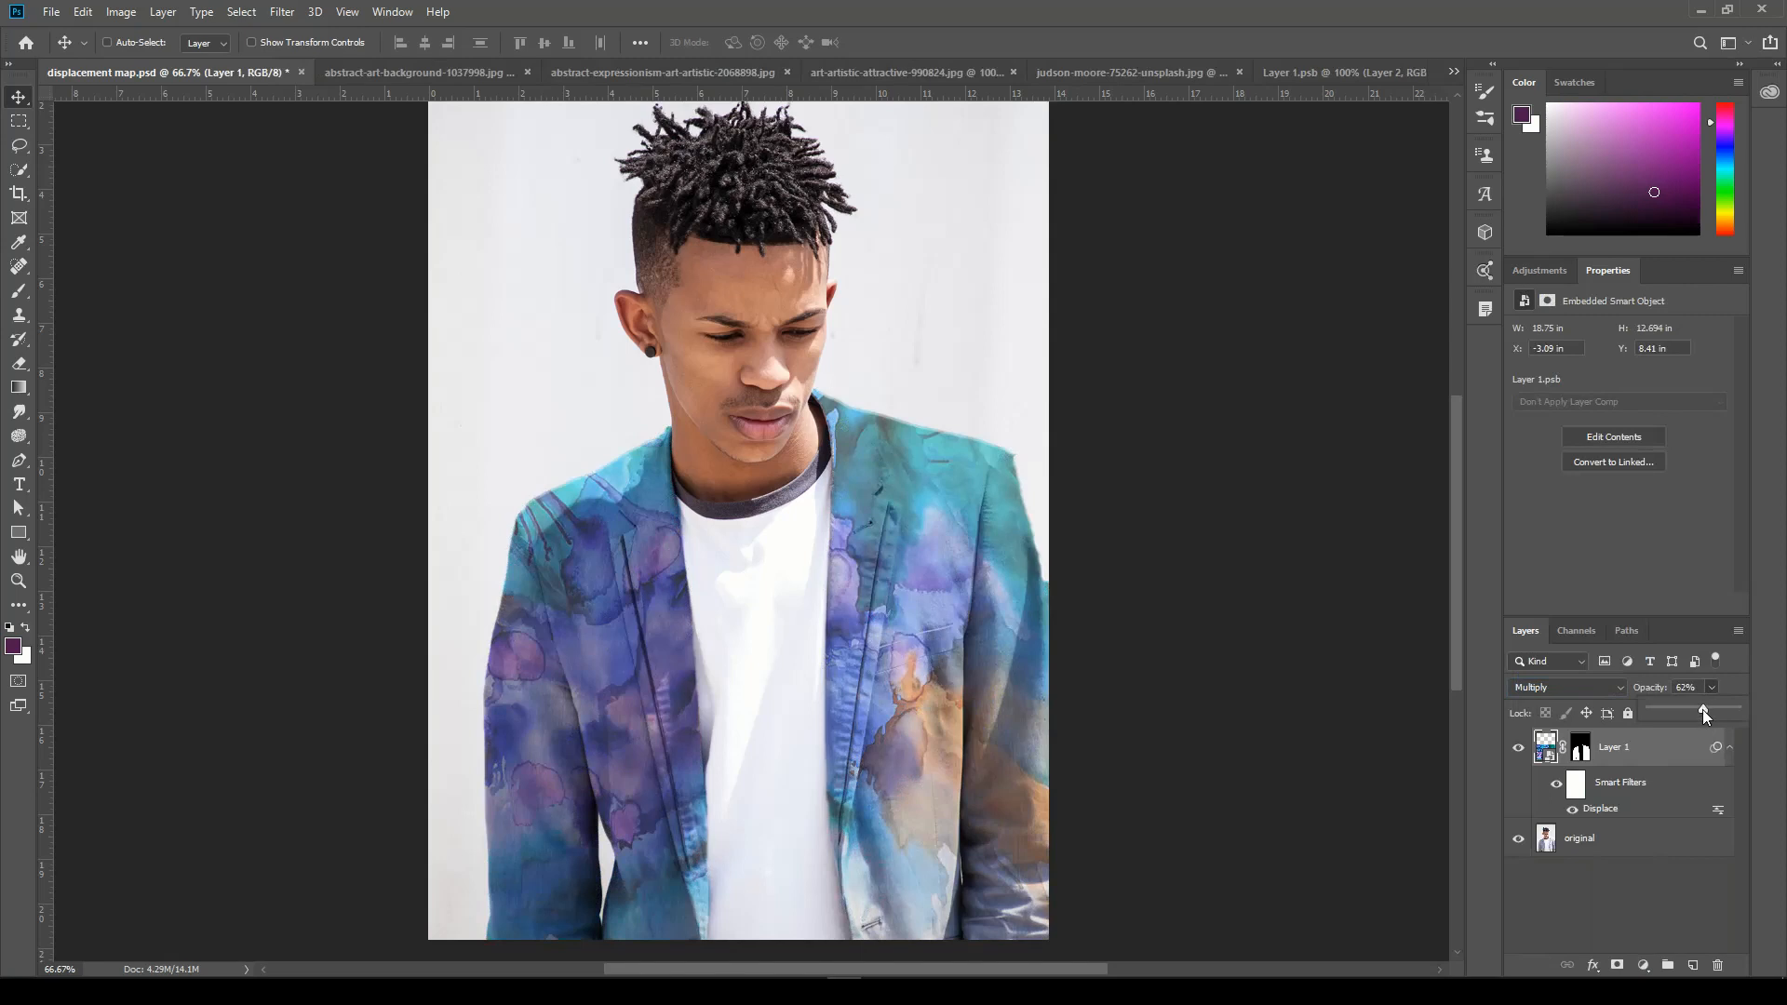
drag(1704, 712, 1689, 713)
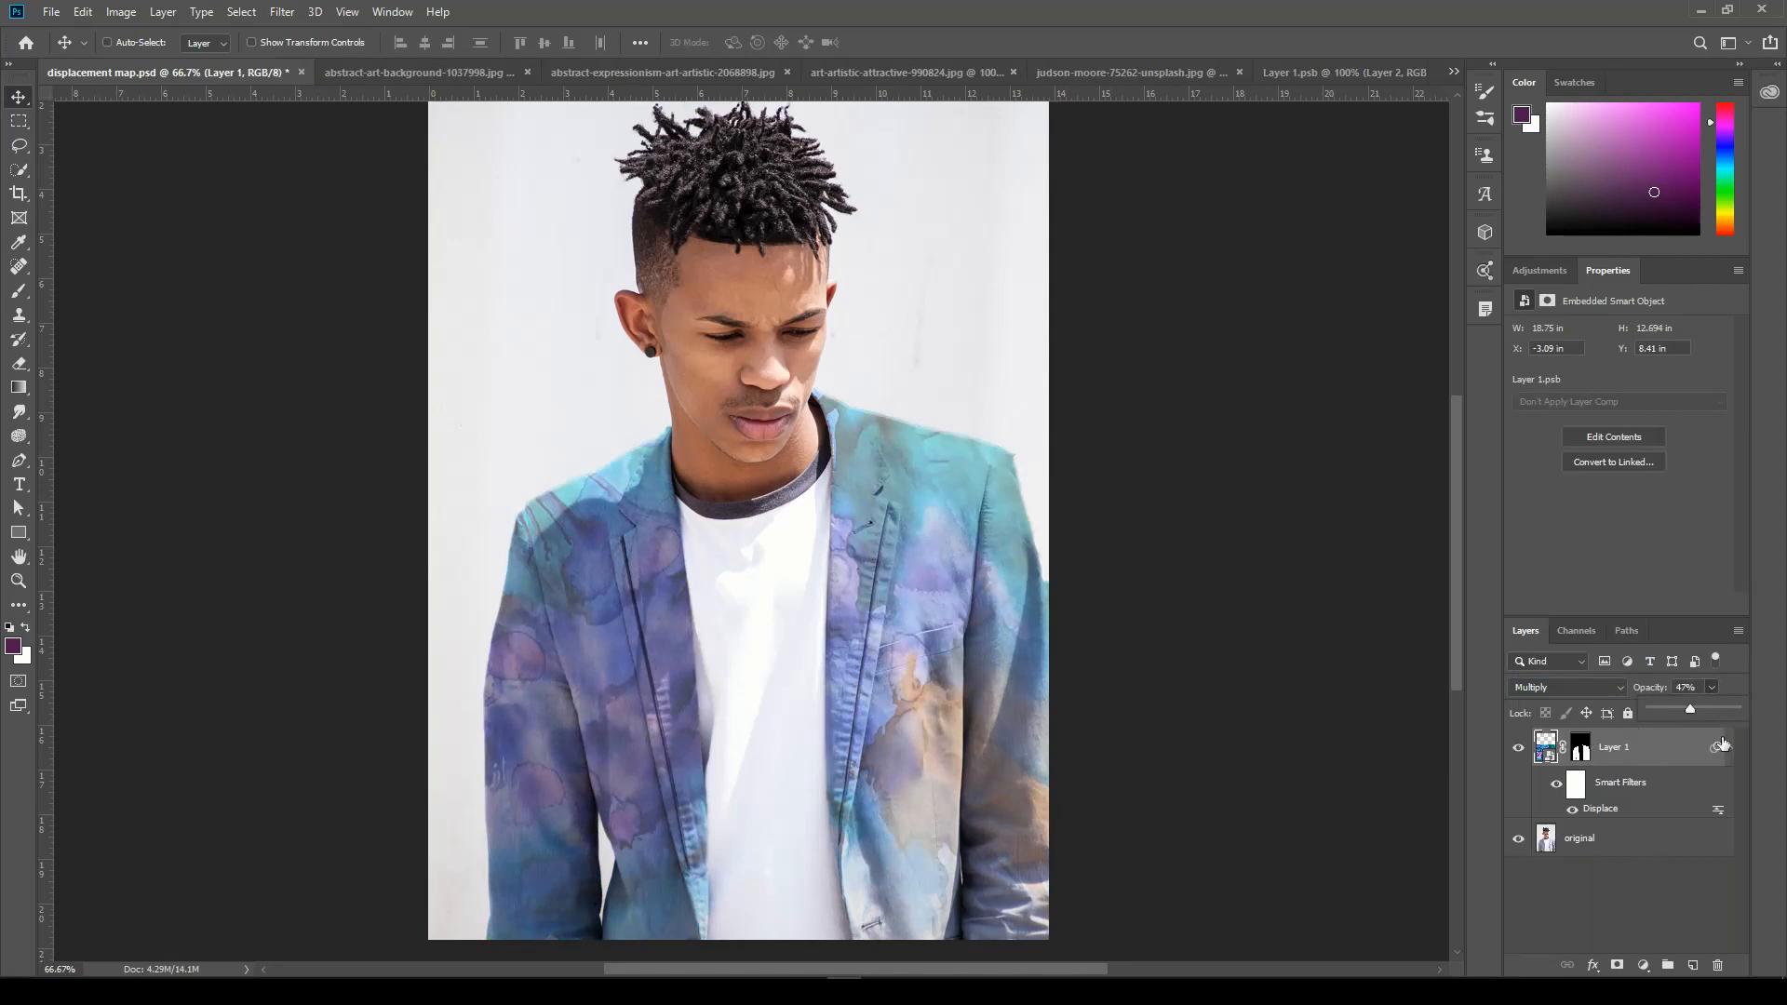
drag(1716, 706, 1759, 712)
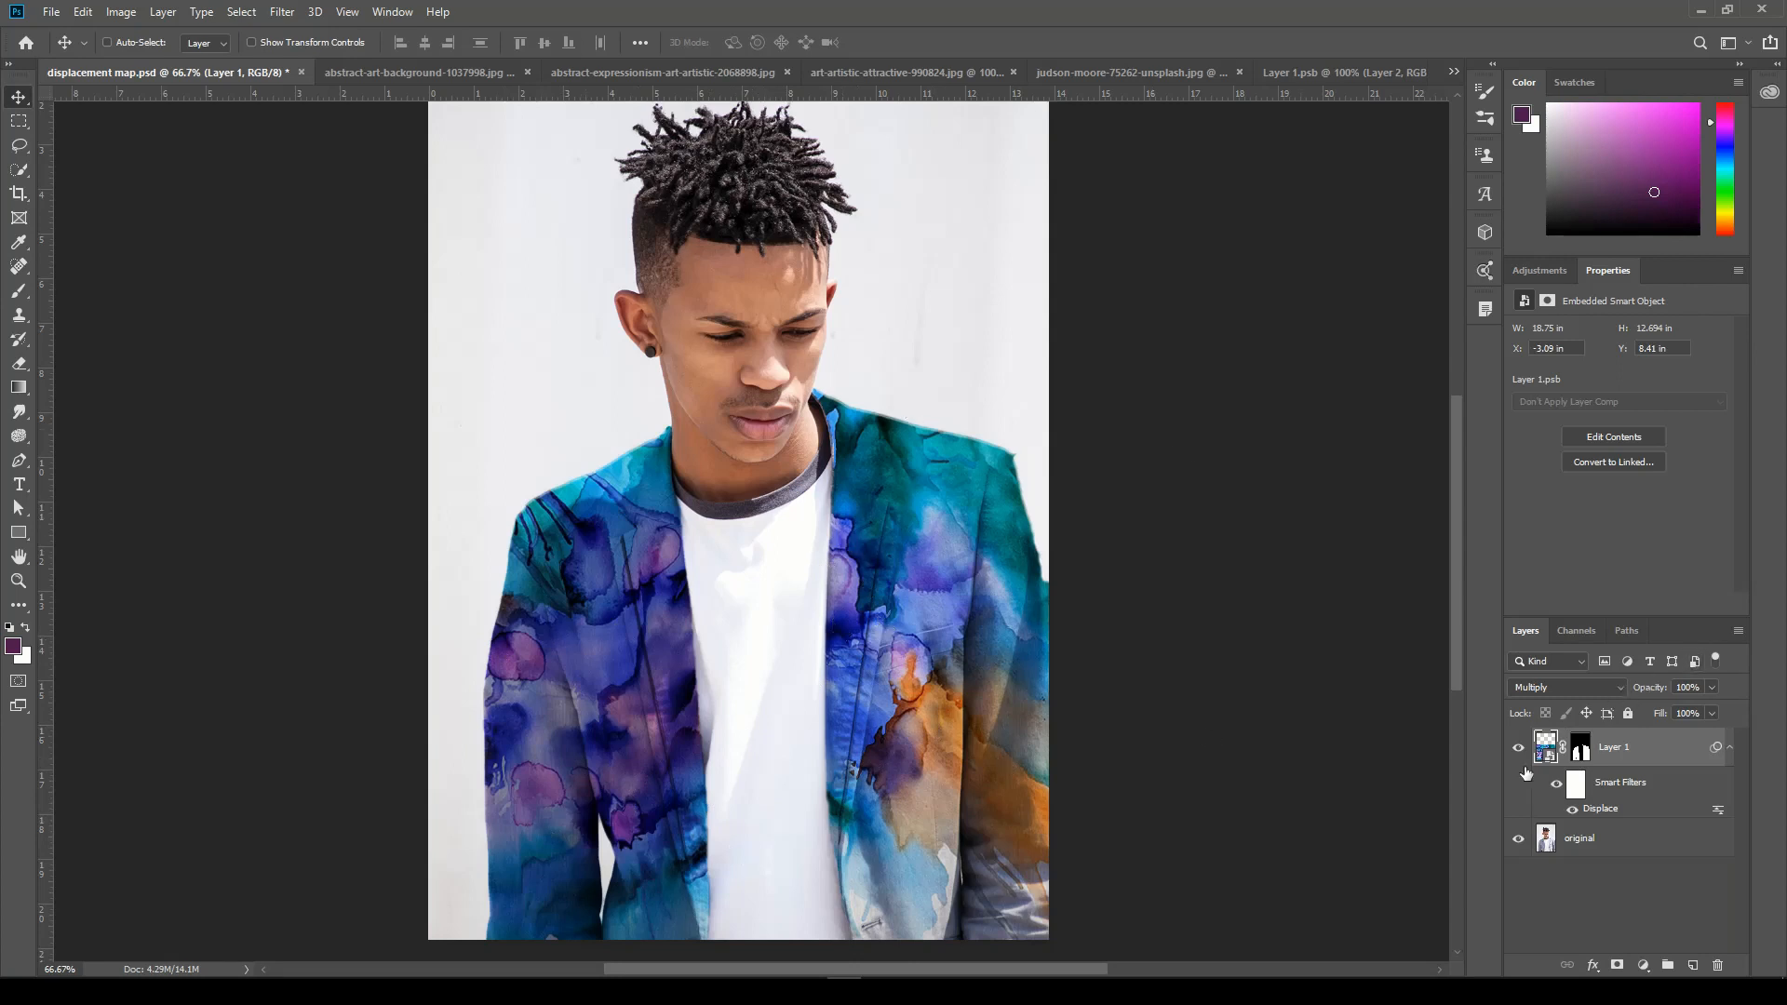
click(52, 12)
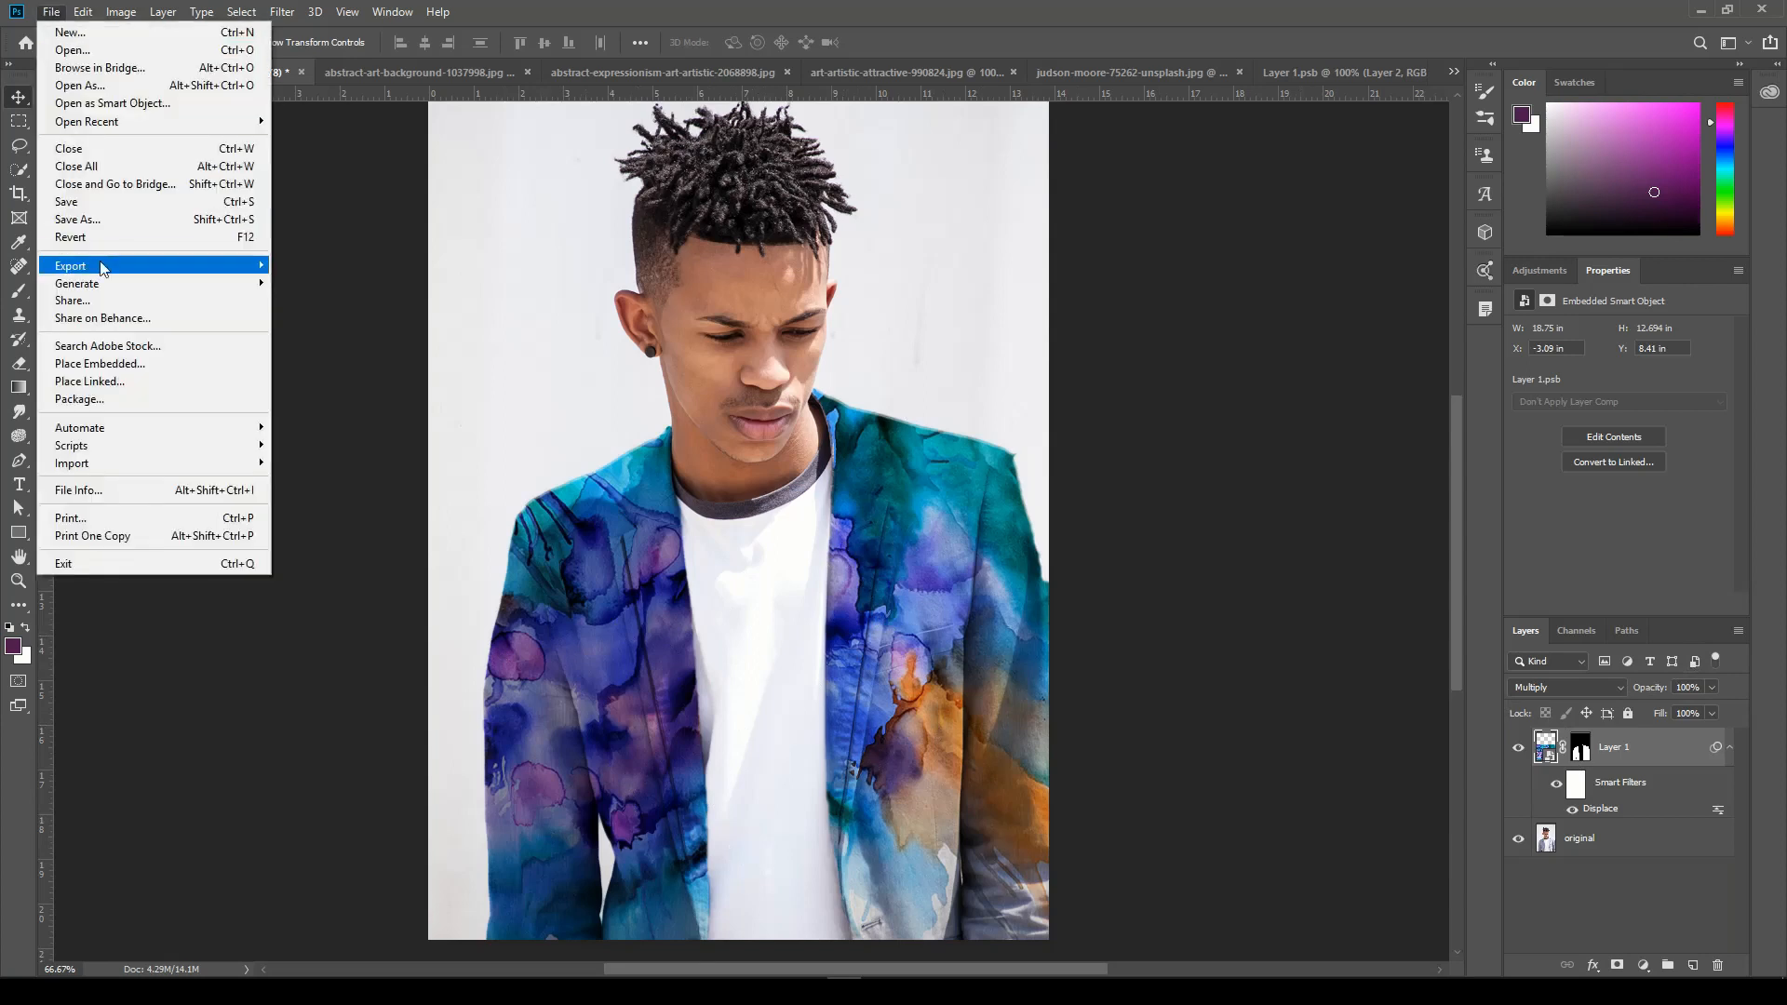
mouse_move(104, 266)
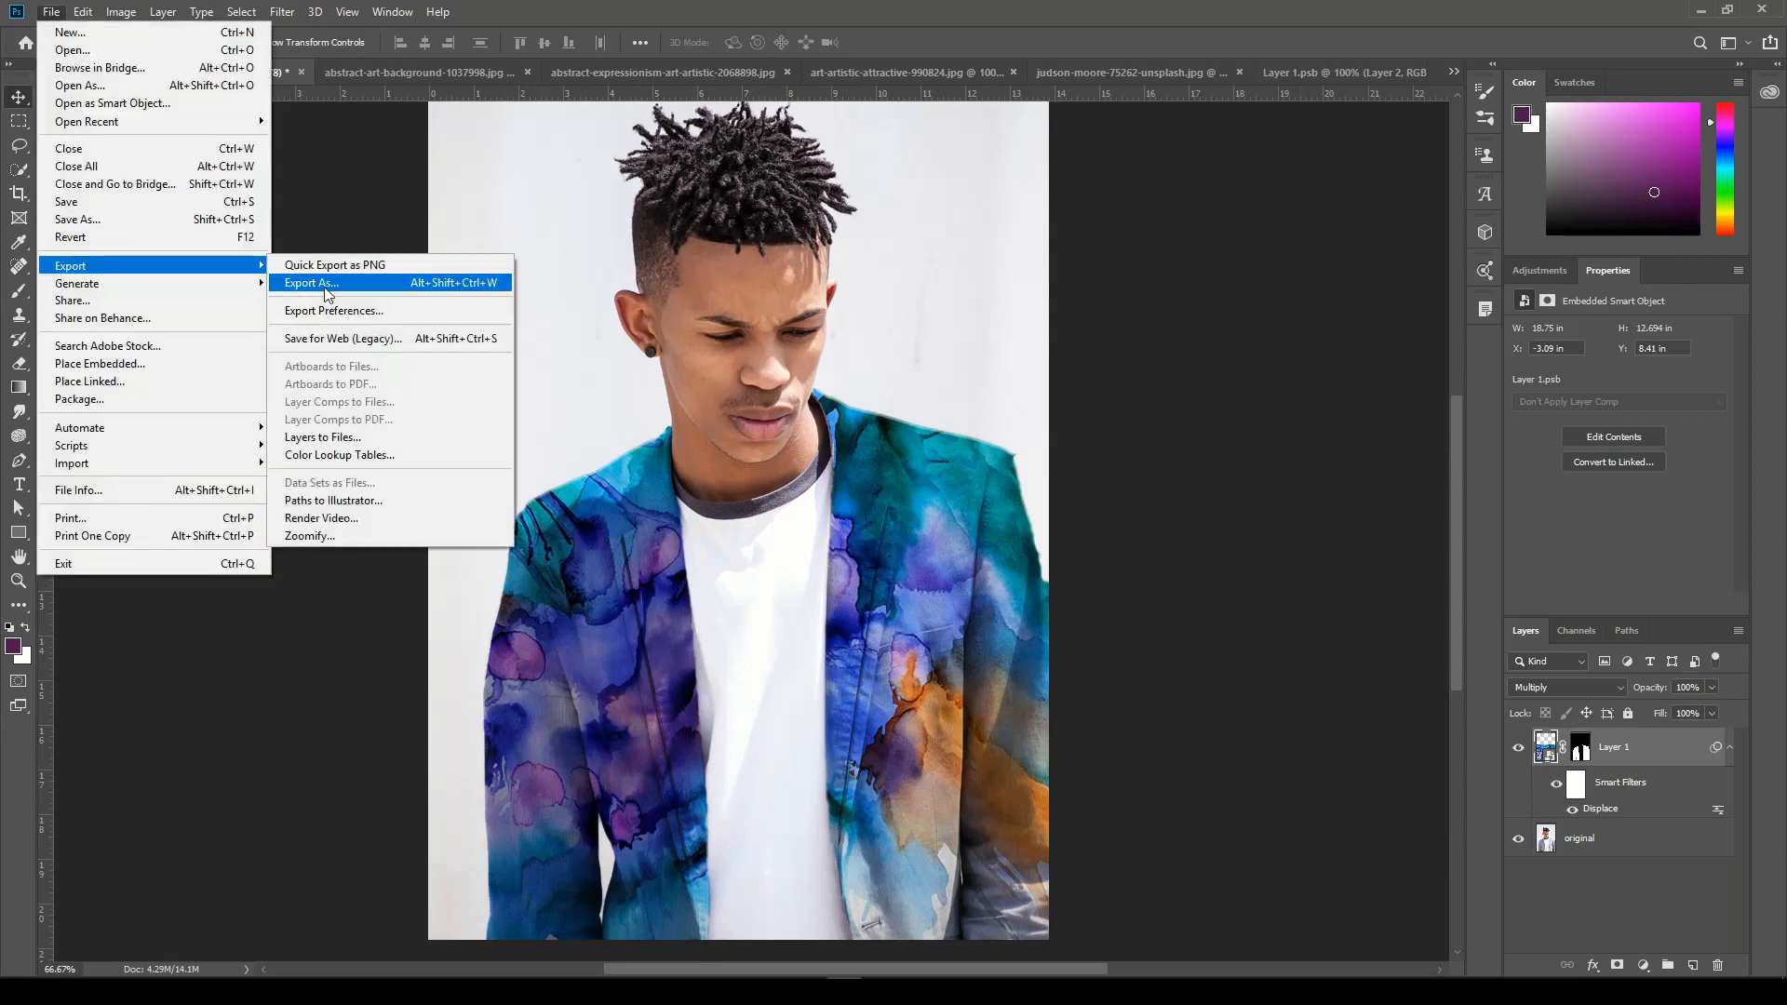
click(931, 9)
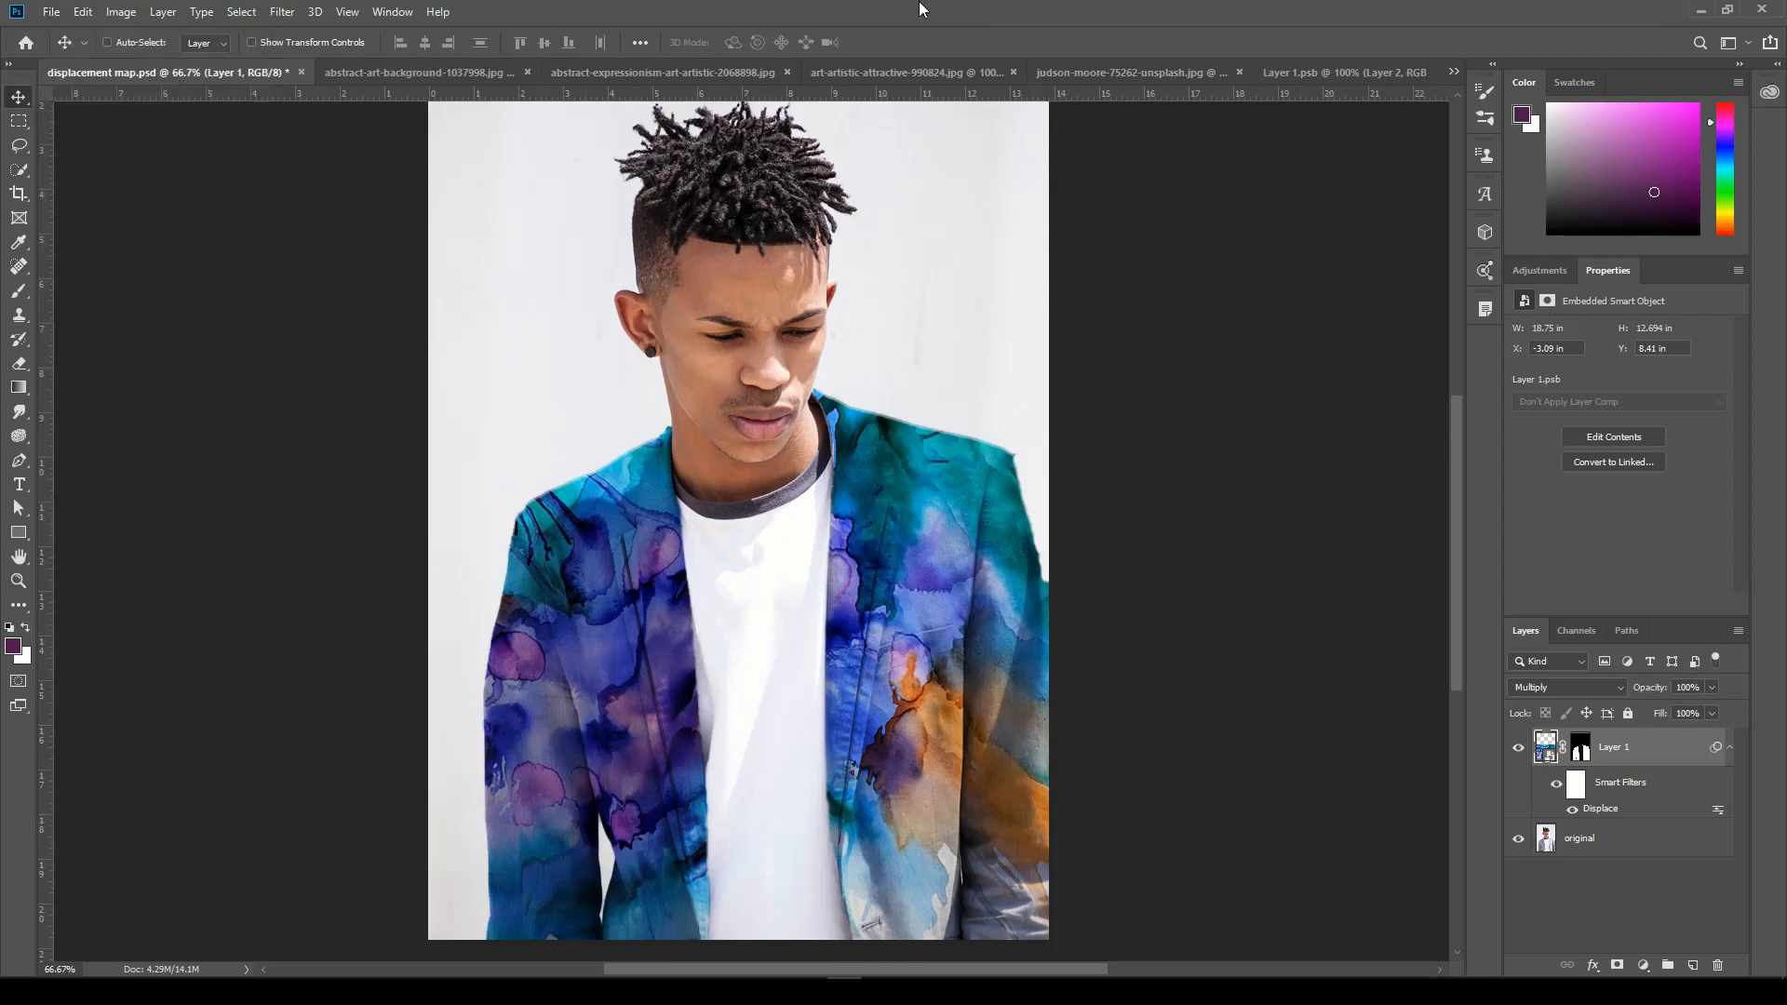
- Copy the art-artistic-attractive-990824.jpg image into the smart object contents and enlarge it to about 14.5 by 9.68 in, covering the canvas
click(854, 74)
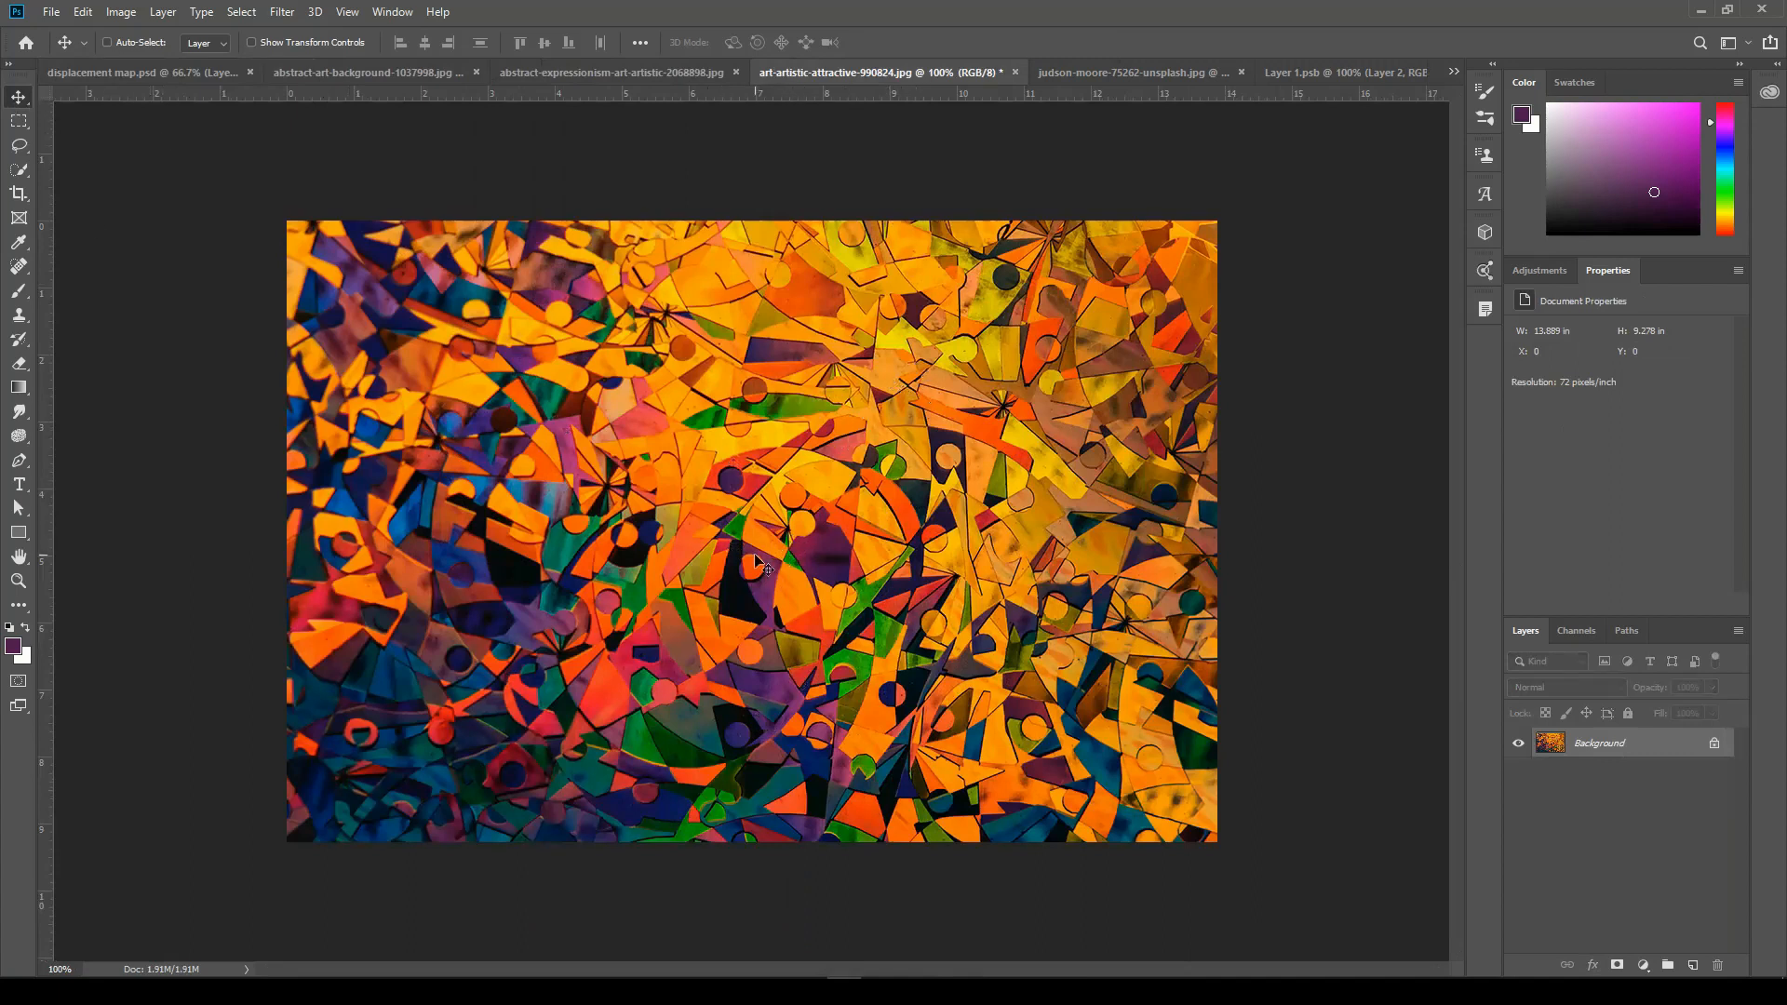
click(1333, 75)
drag(1334, 75, 863, 503)
key(ctrl+t)
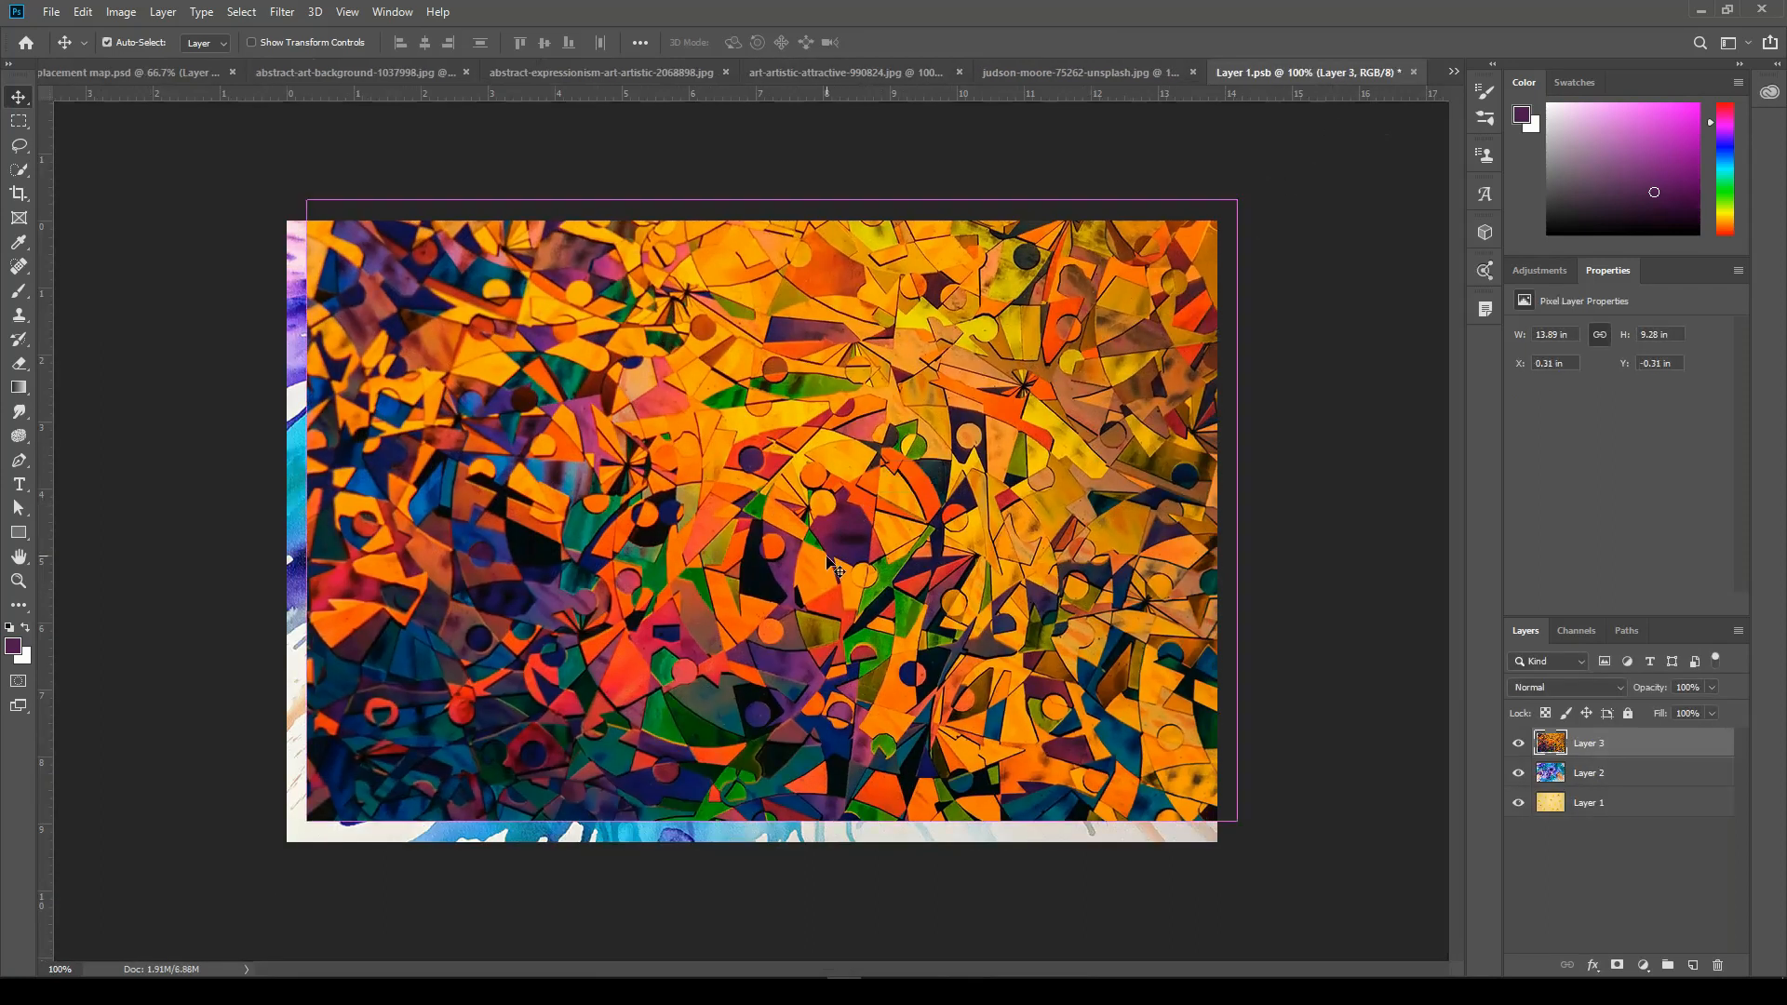
drag(307, 821, 268, 850)
key(Return)
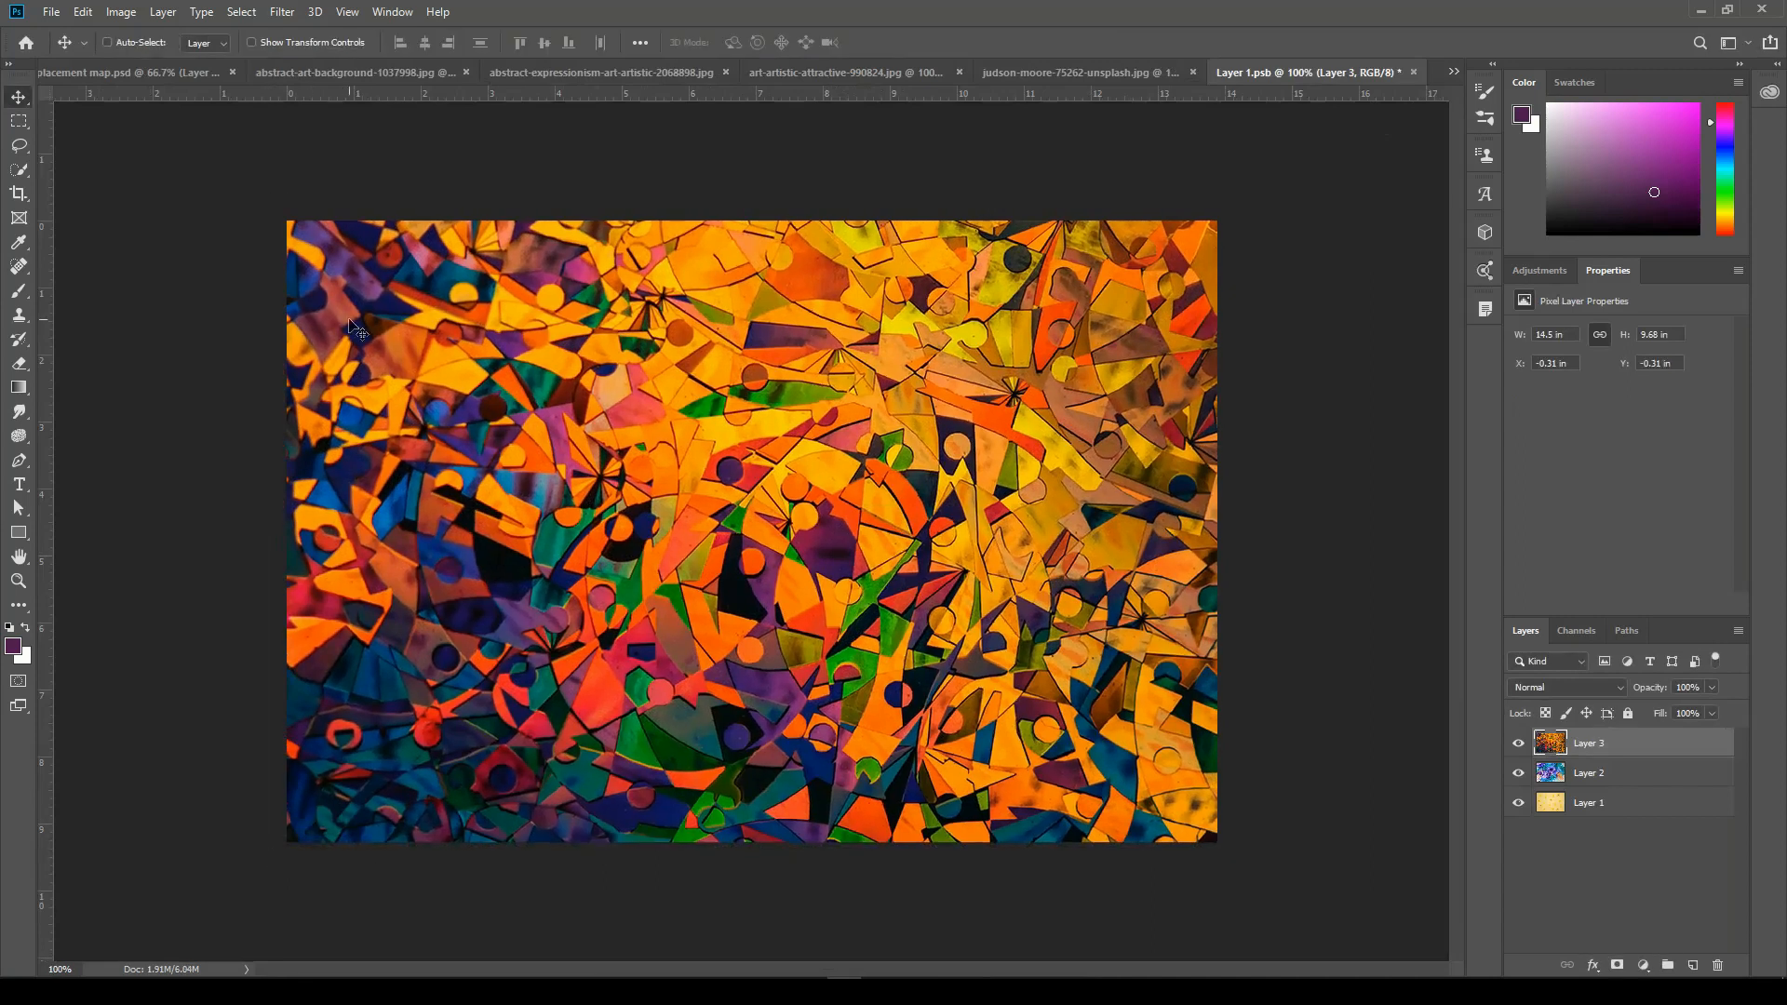
- Hide the two older pattern layers beneath the new art and save the smart object contents
click(1518, 772)
click(1518, 803)
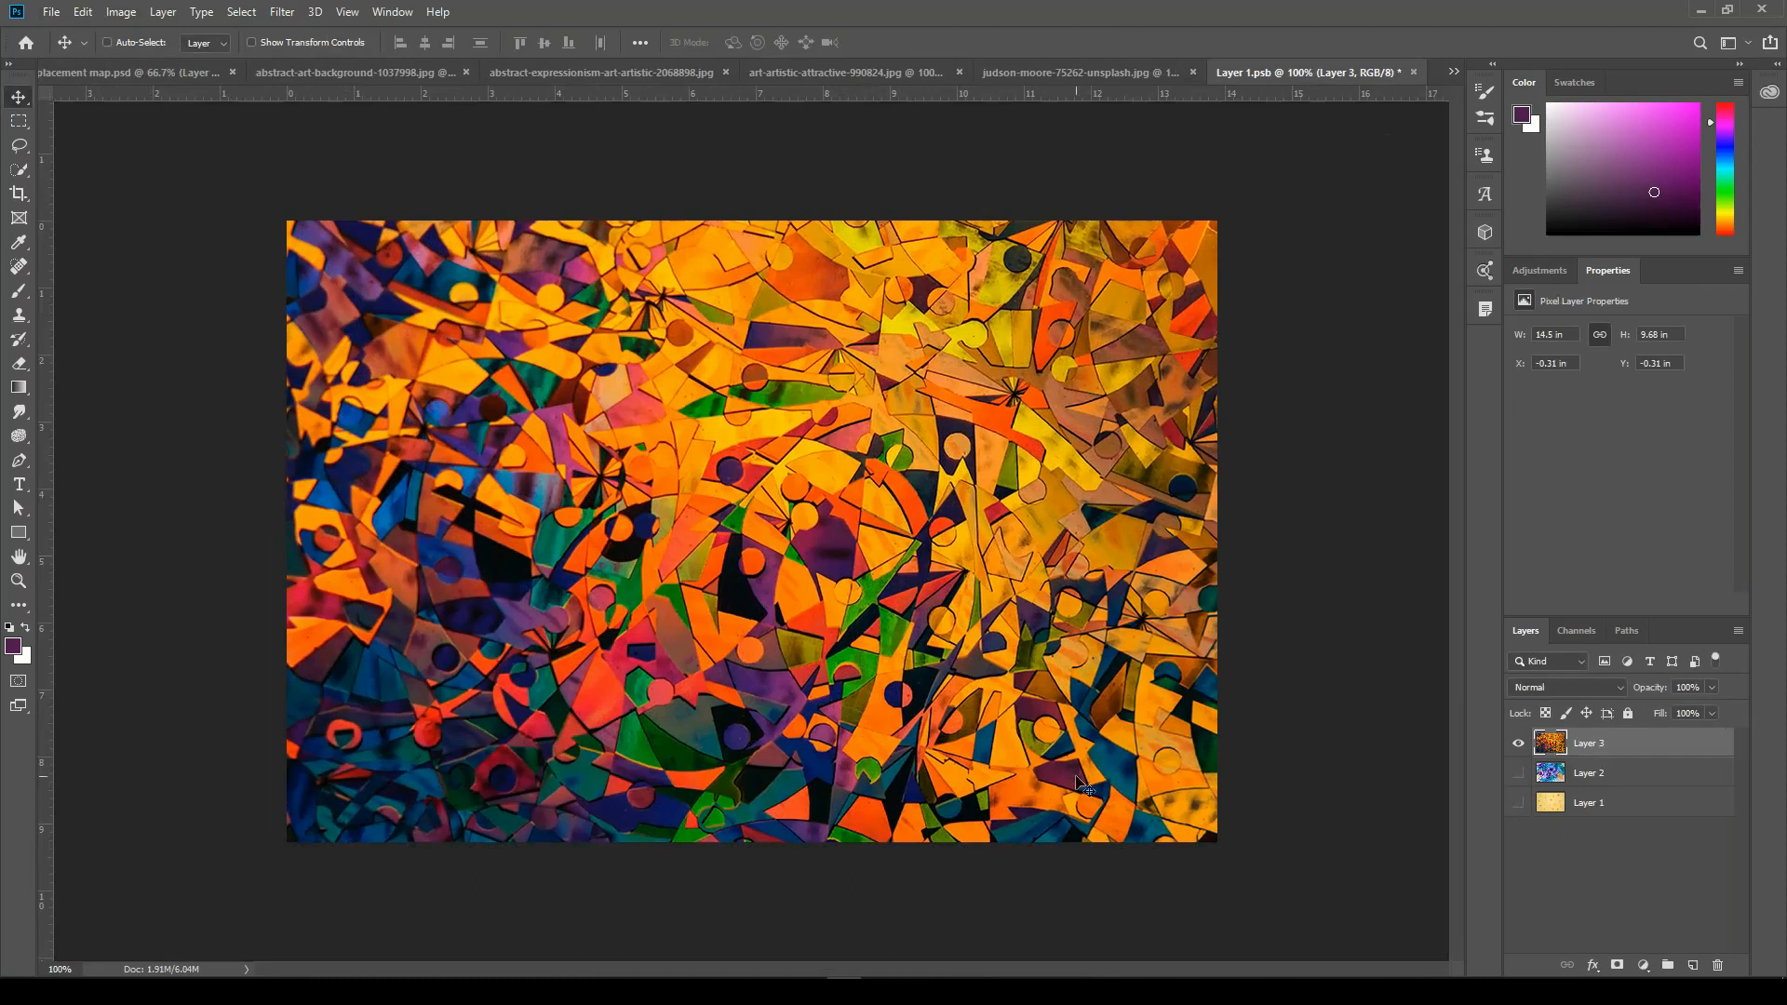
click(49, 12)
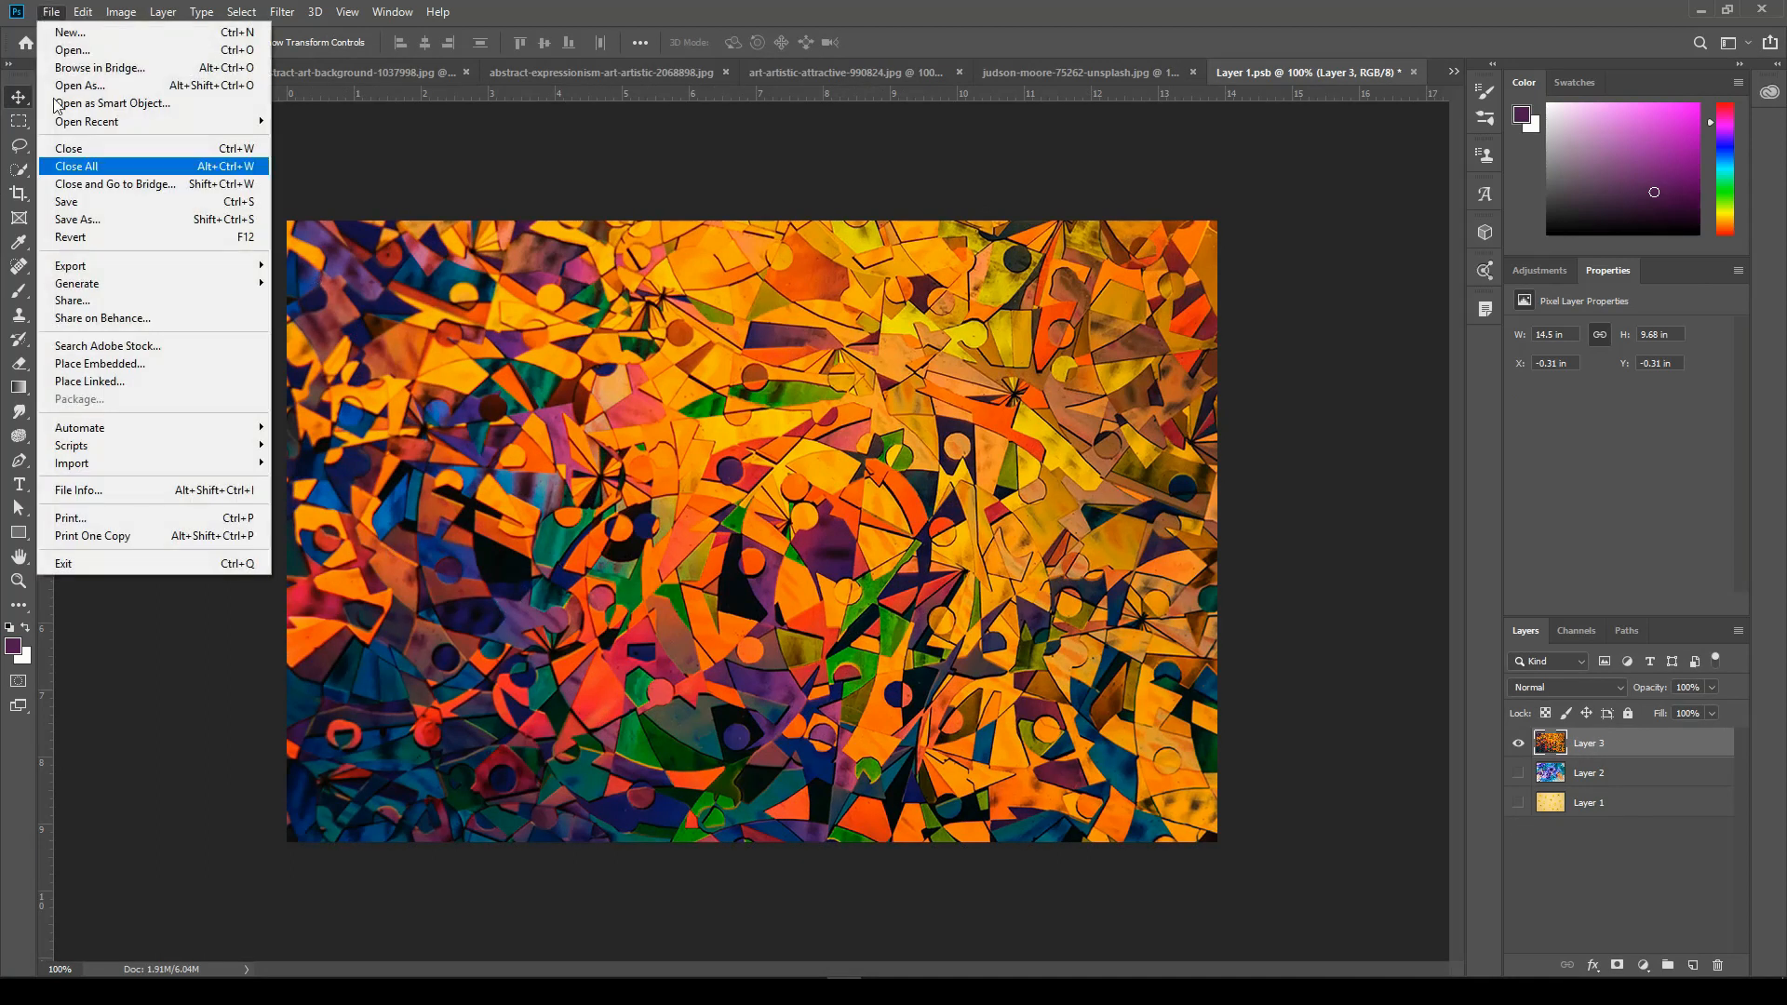
click(88, 201)
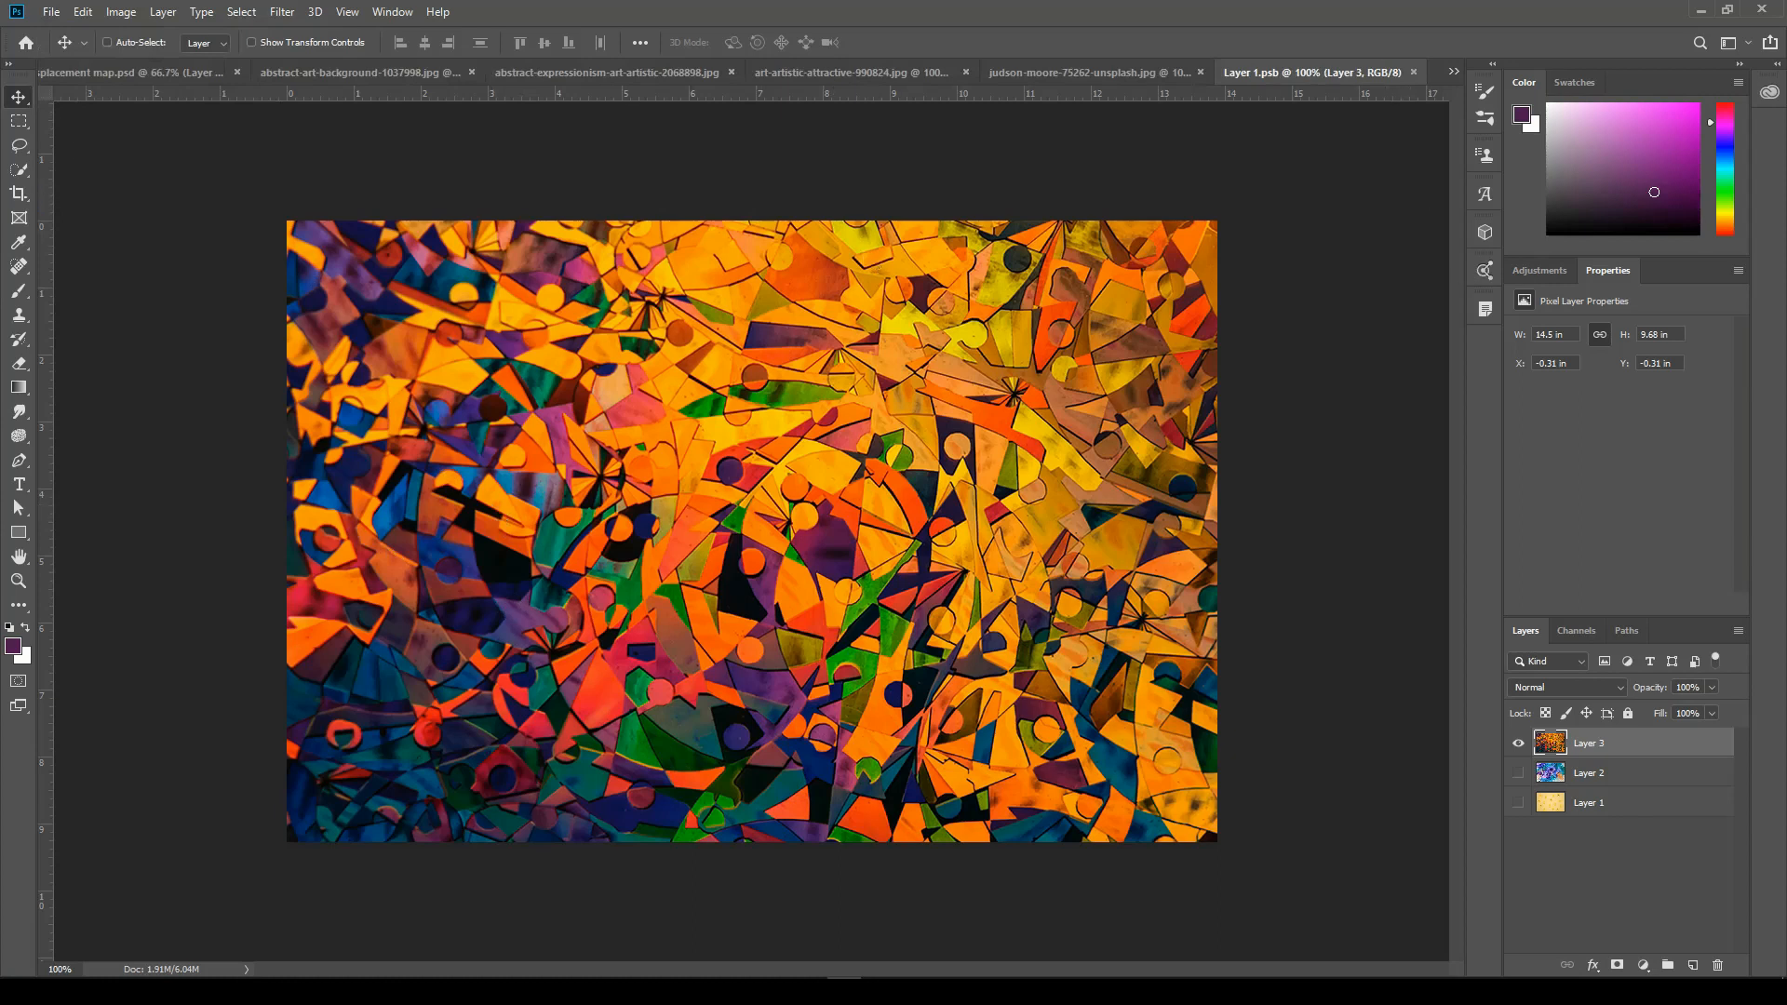
- In displacement map.psd, preview the Color blend mode, then set the pattern layer to Multiply at 75% opacity
click(149, 73)
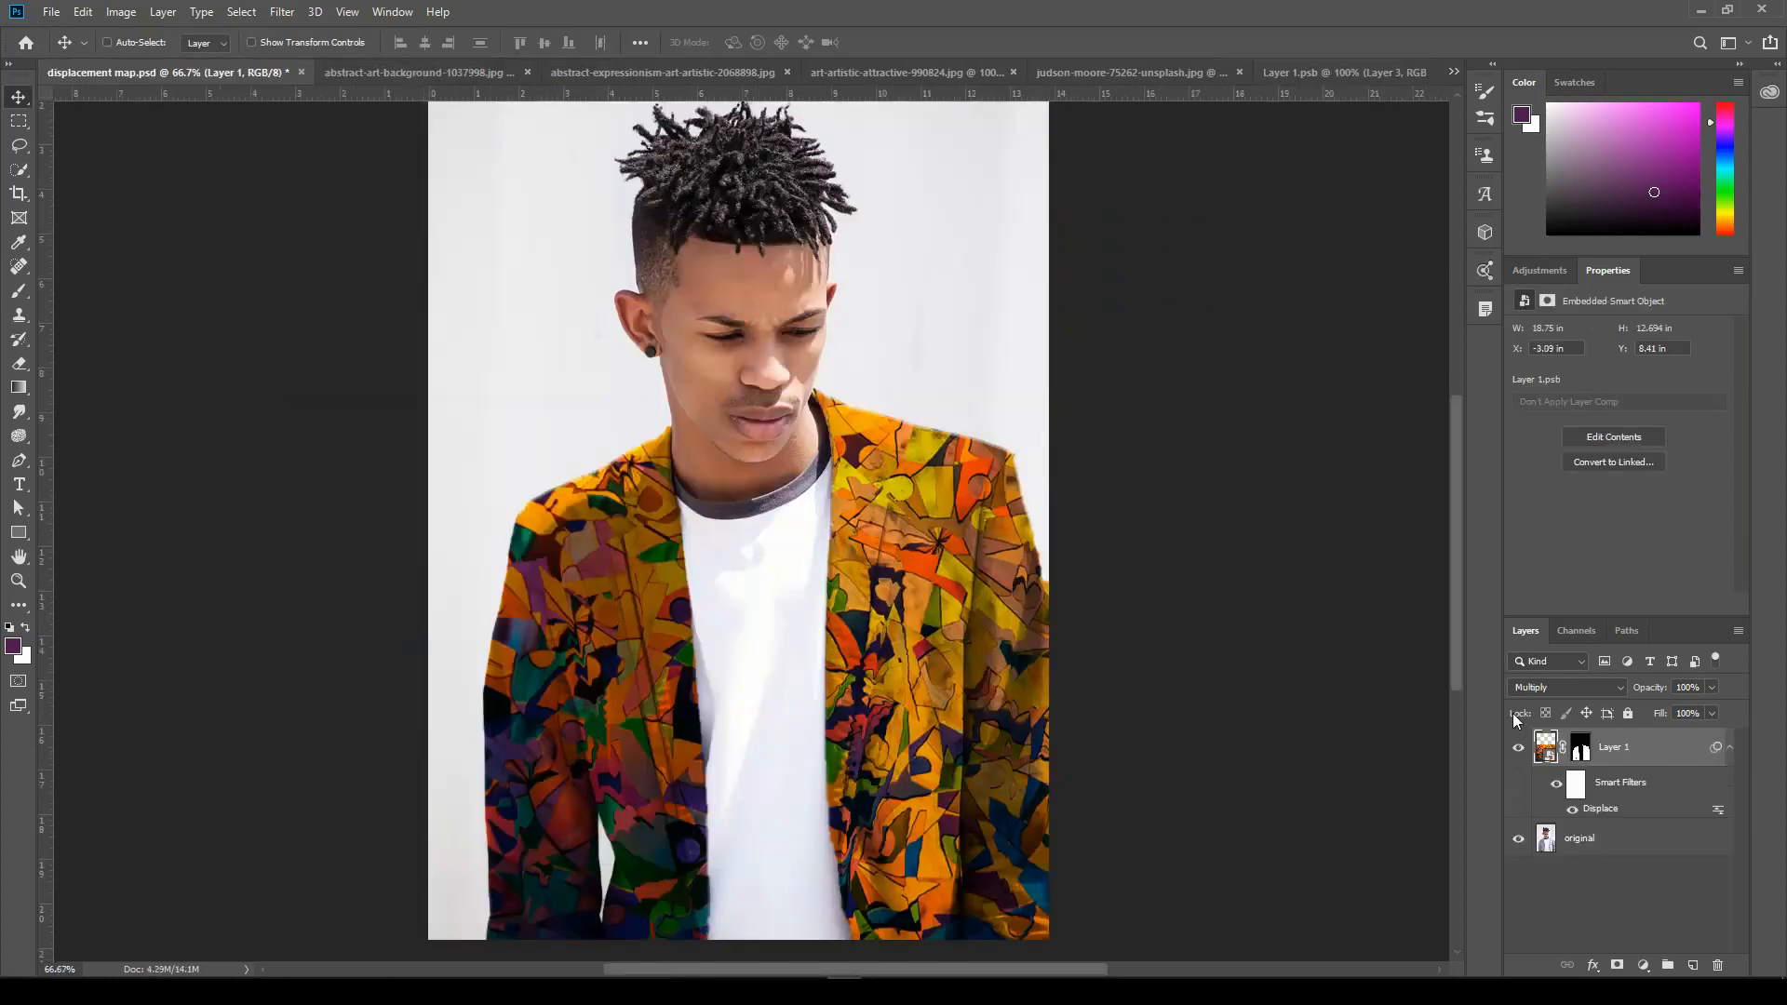
click(1618, 687)
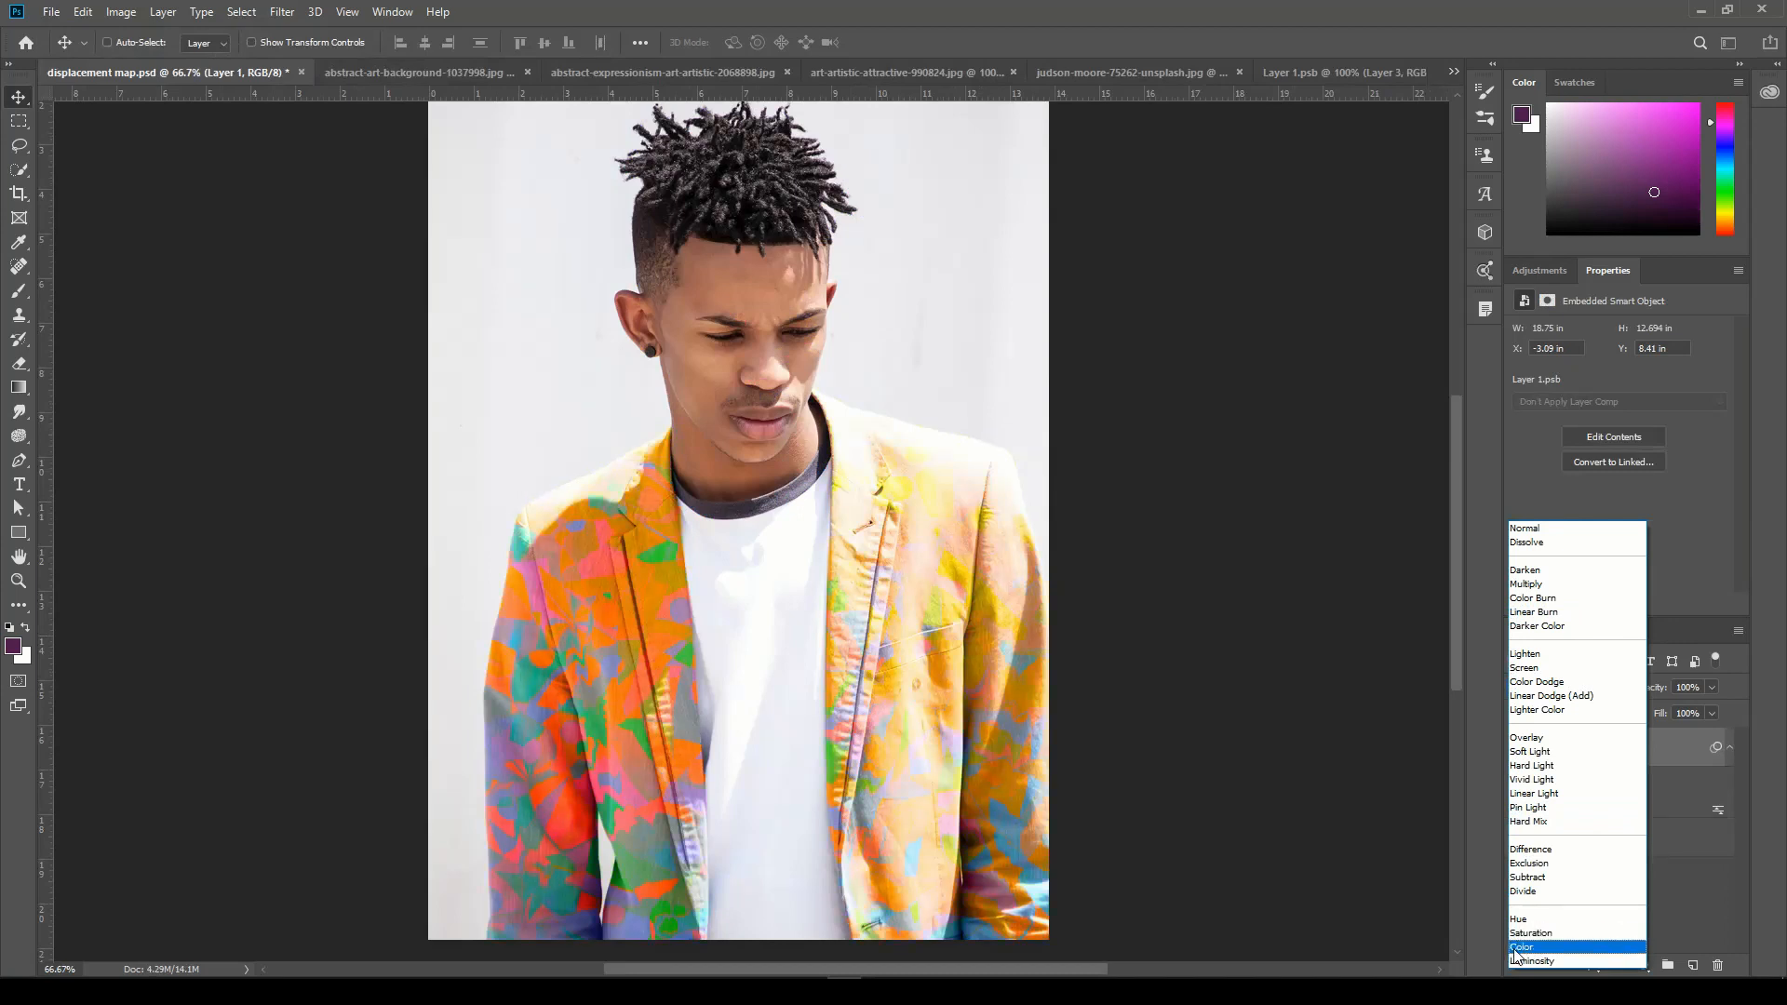
click(1531, 584)
click(1711, 687)
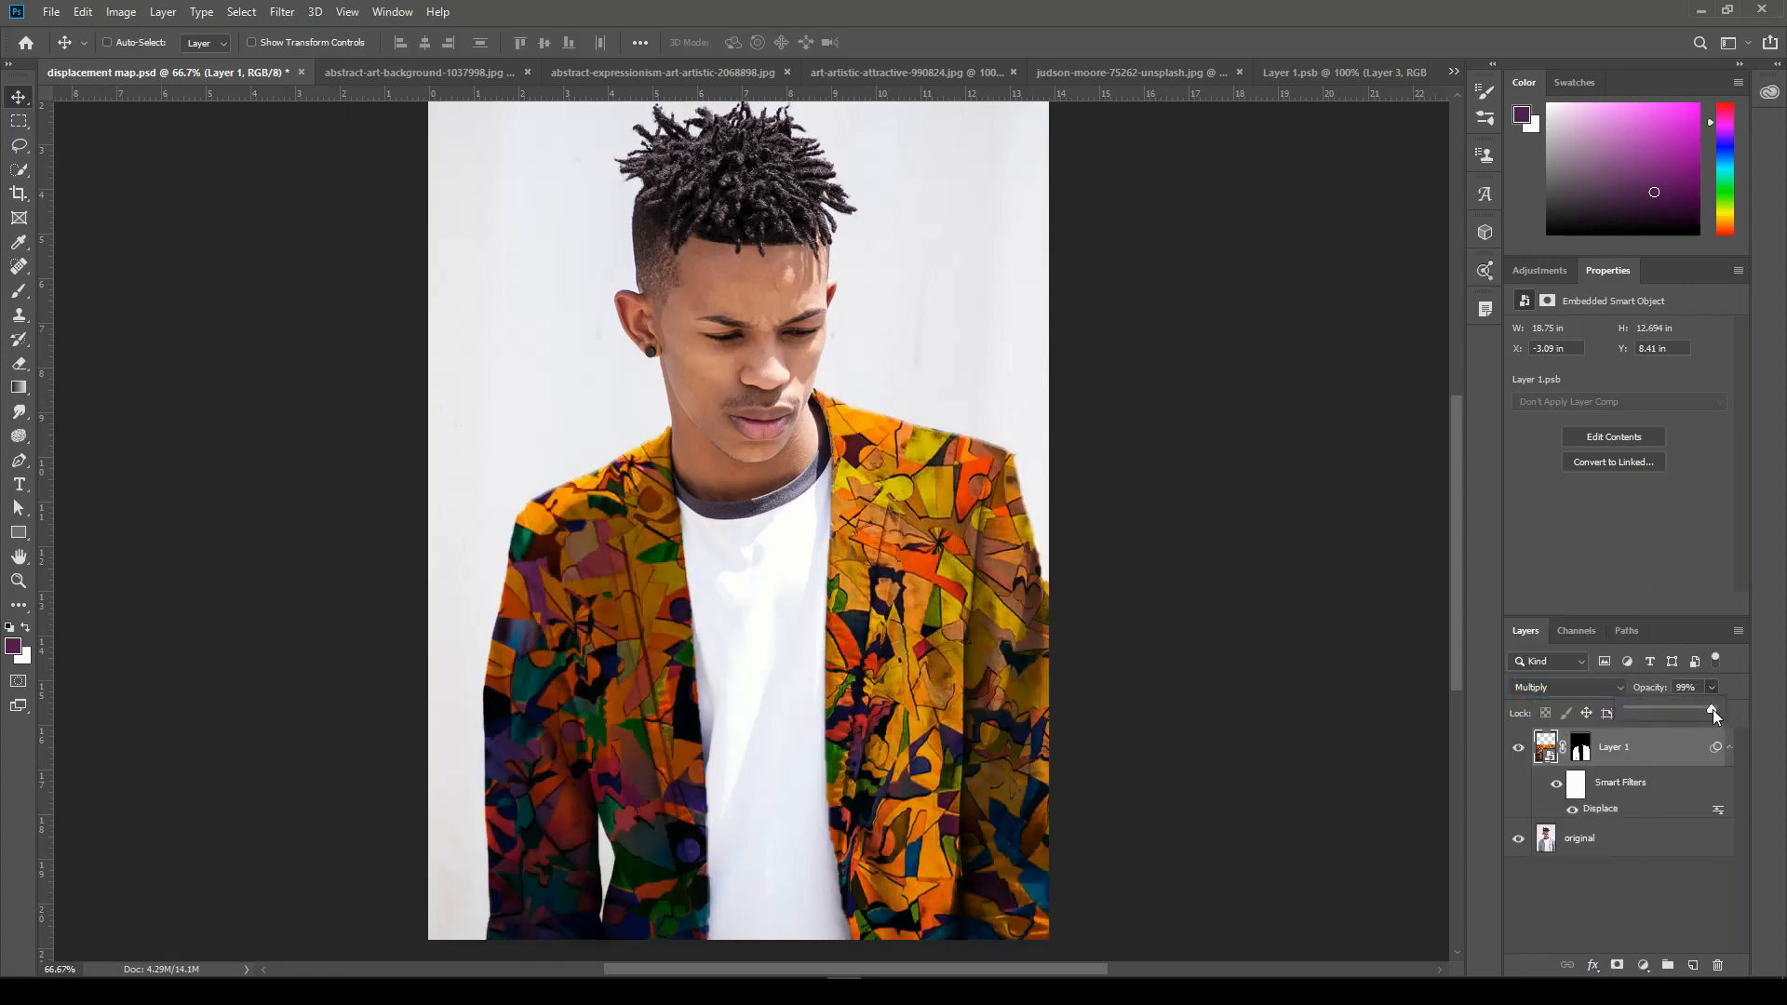
drag(1712, 712, 1690, 700)
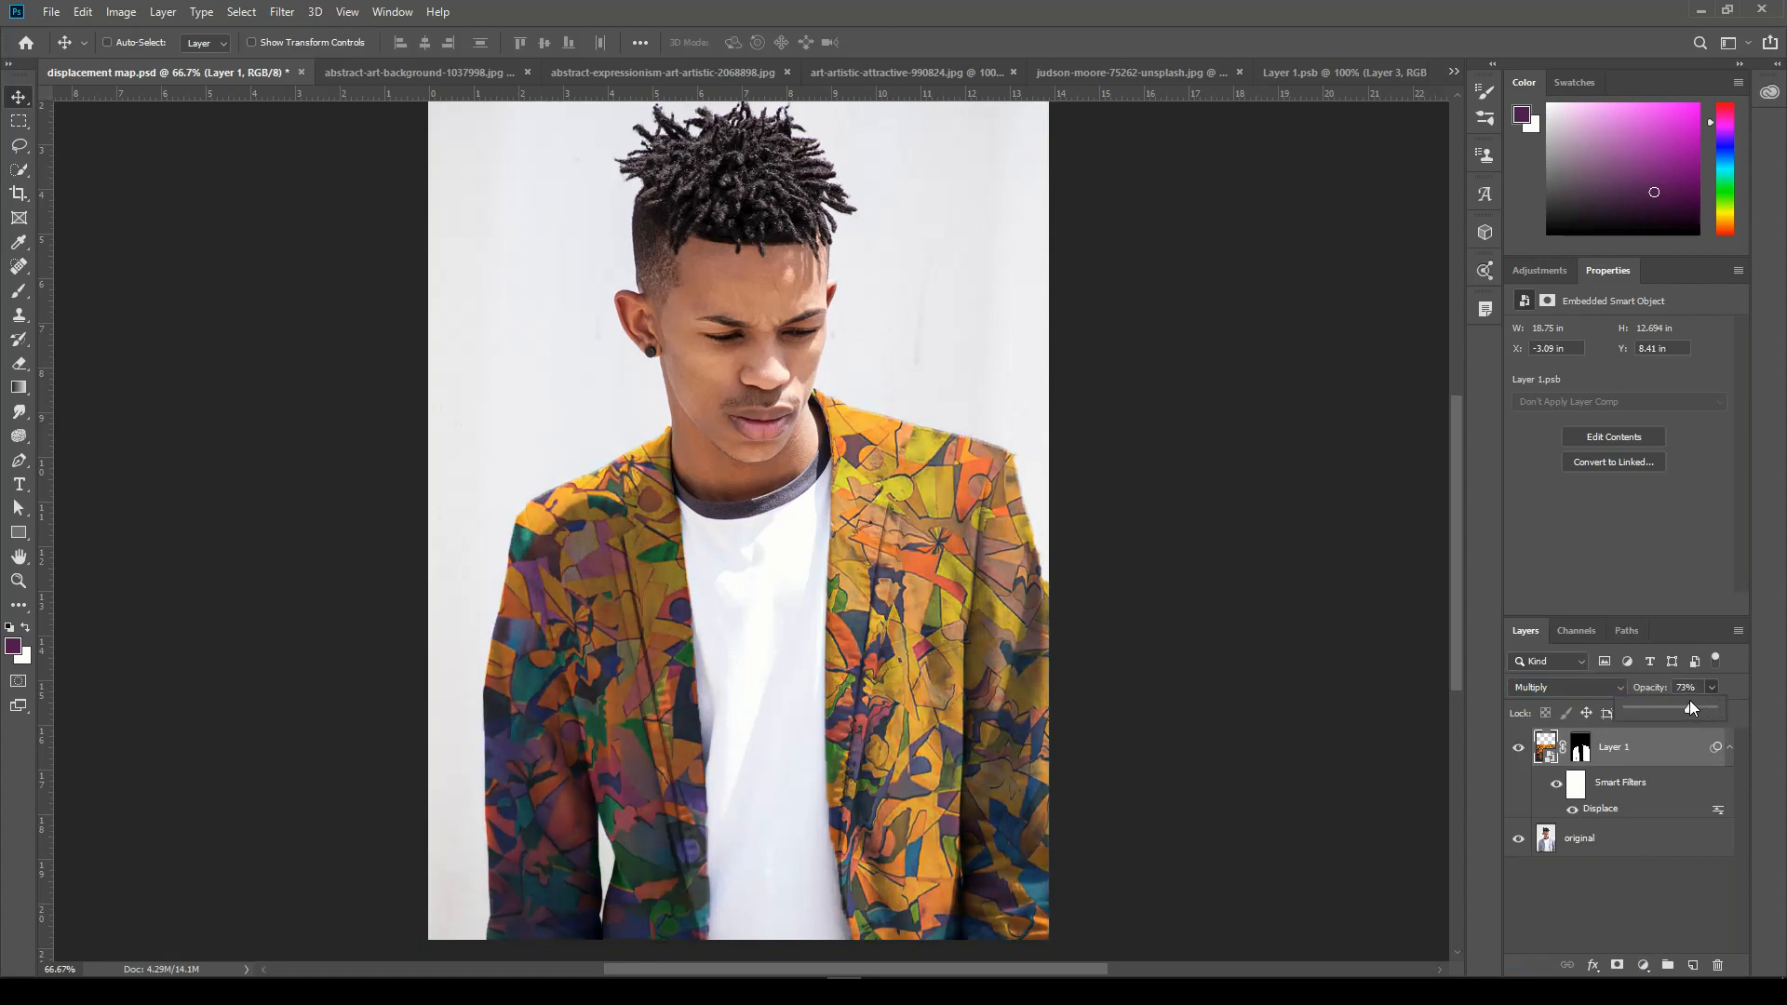
click(1290, 702)
- Examine close up how the geometric art follows the jacket's lapels, sleeves and lower folds
key(ctrl+plus)
key(ctrl+plus)
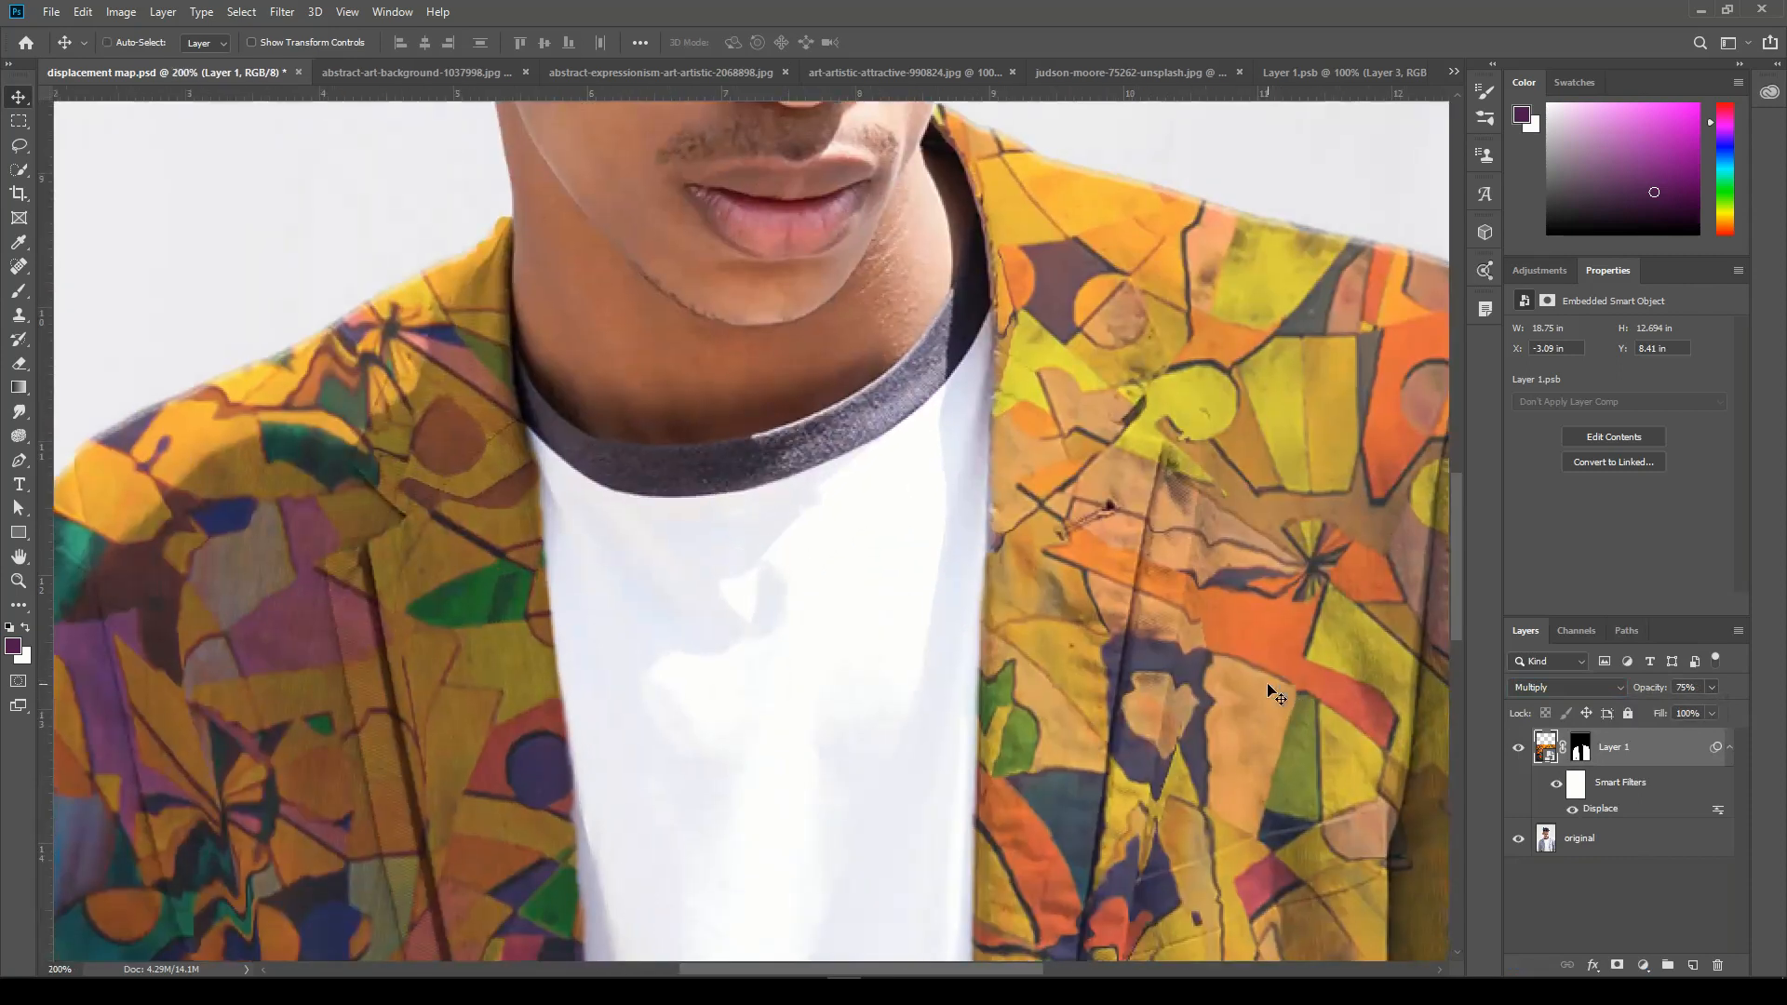
drag(1268, 689, 1261, 204)
mouse_move(1257, 810)
mouse_down()
mouse_move(1201, 582)
mouse_move(996, 340)
mouse_up()
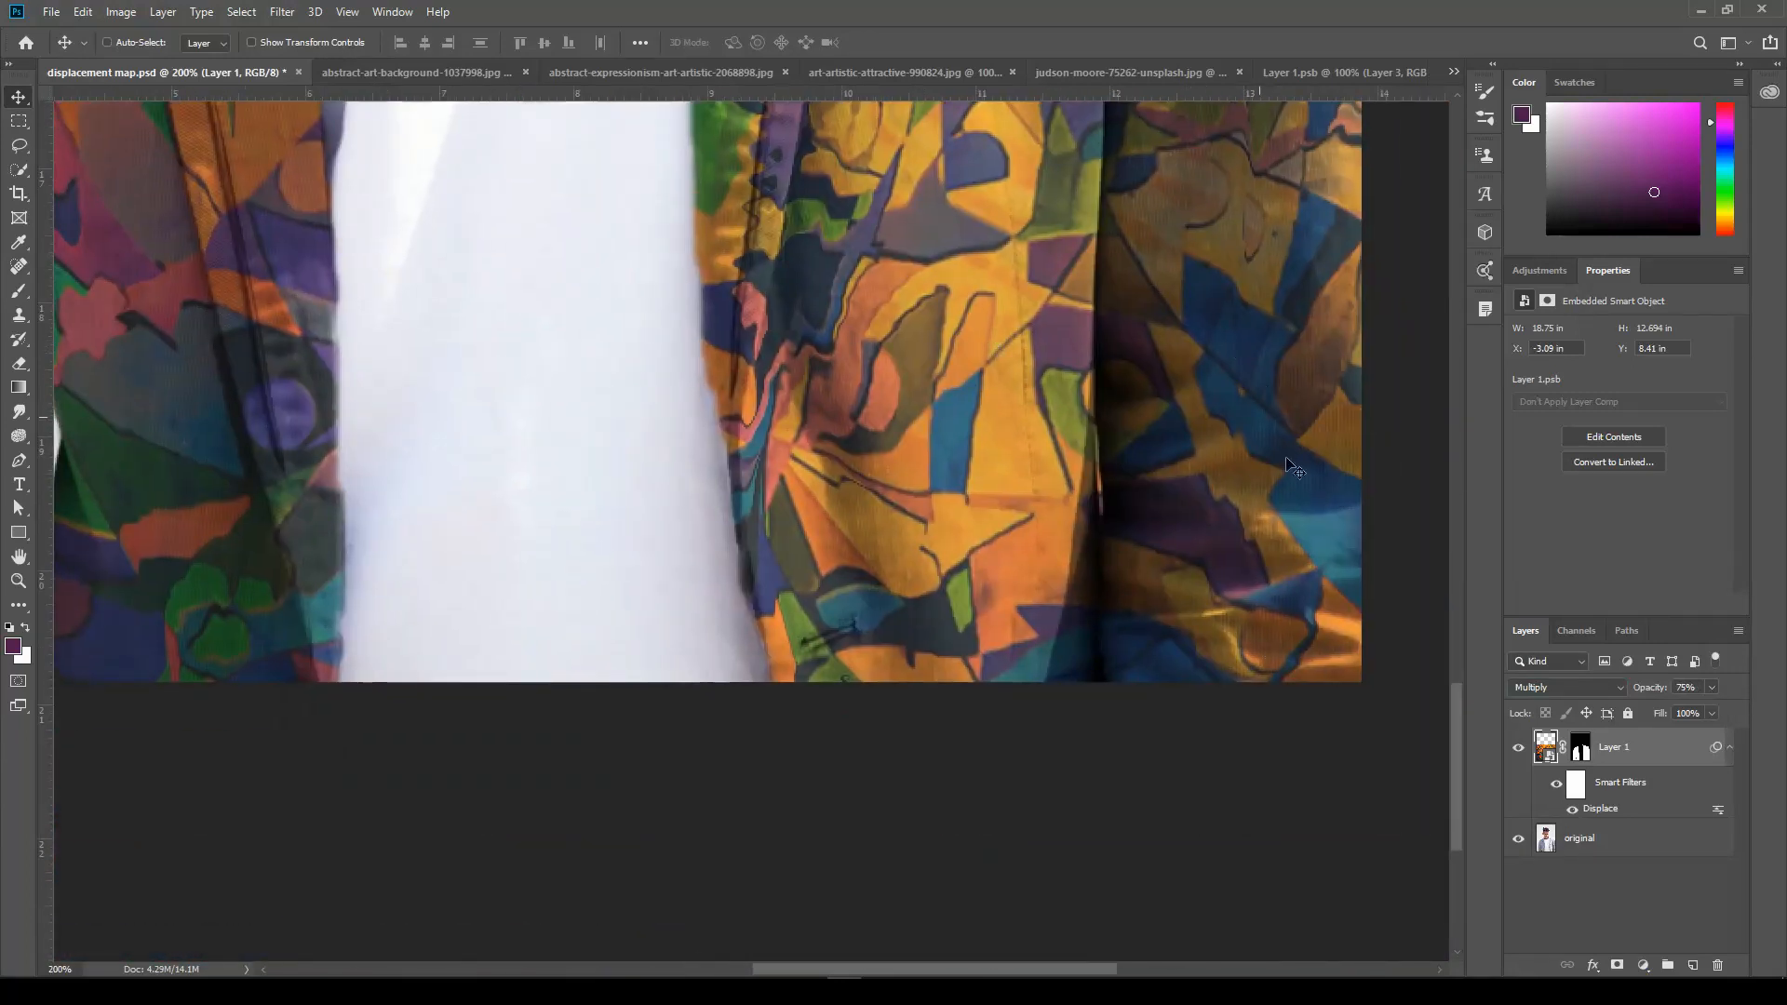
drag(590, 519, 1069, 590)
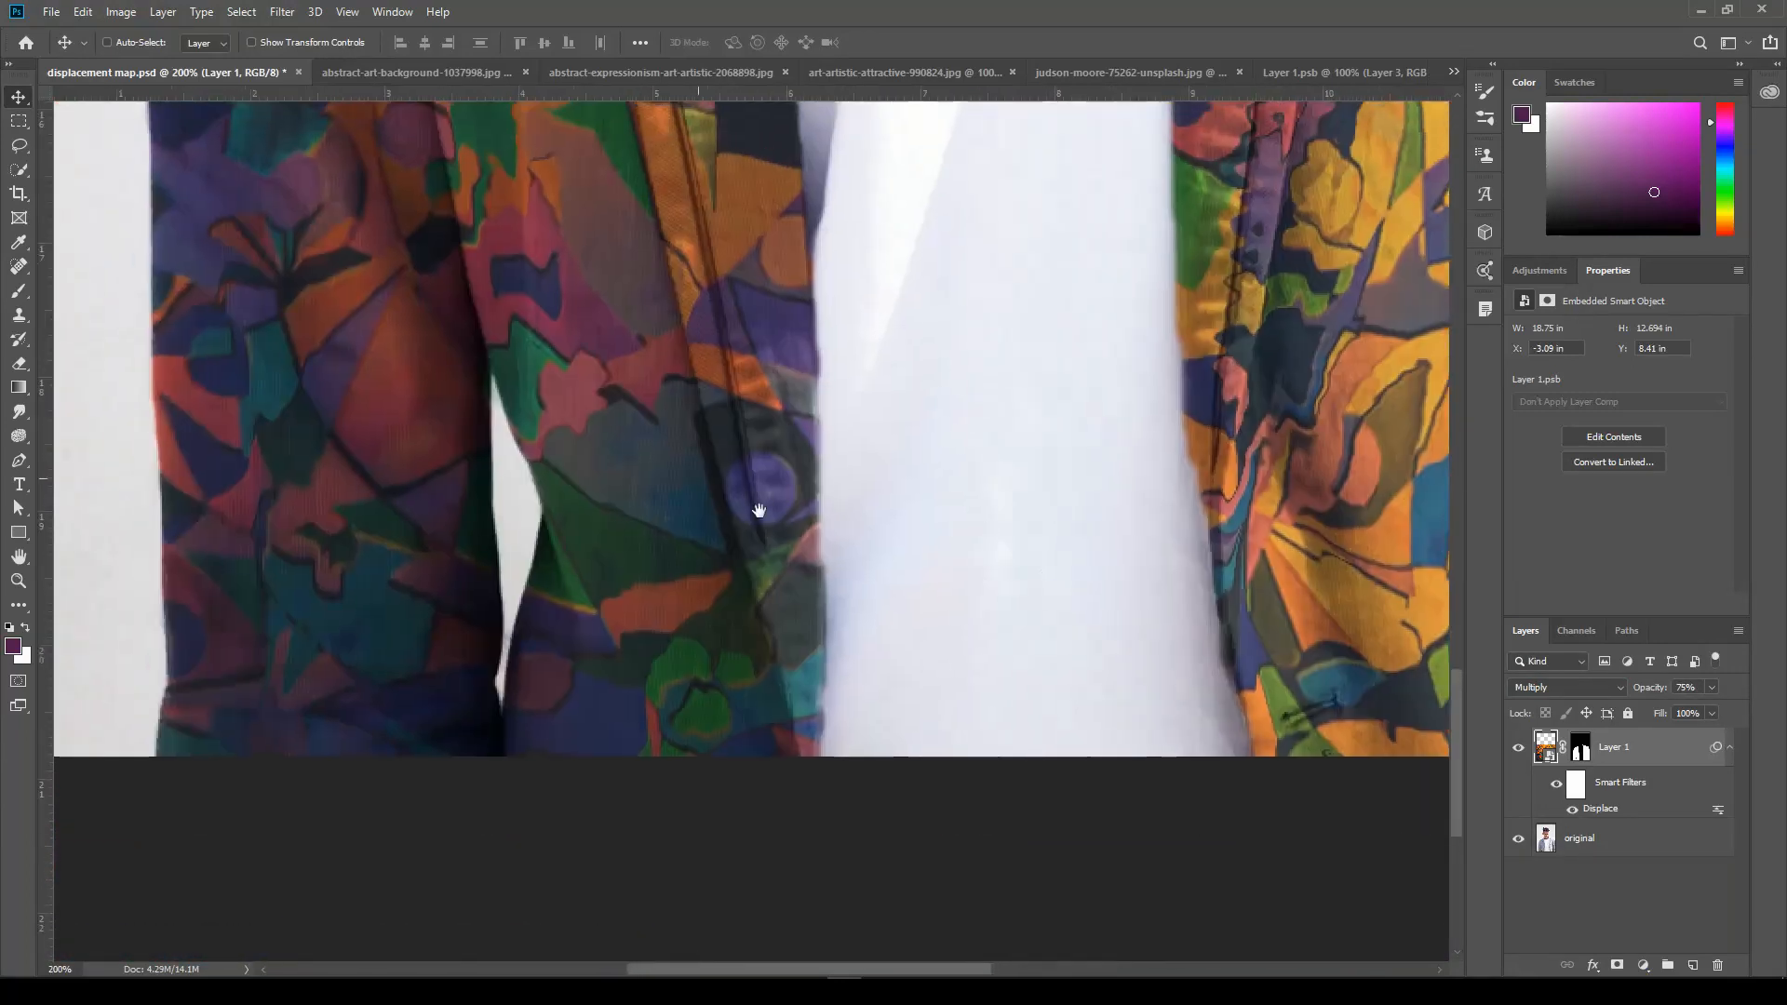
drag(638, 448, 706, 637)
mouse_move(744, 405)
mouse_down()
mouse_move(698, 642)
mouse_move(705, 709)
mouse_up()
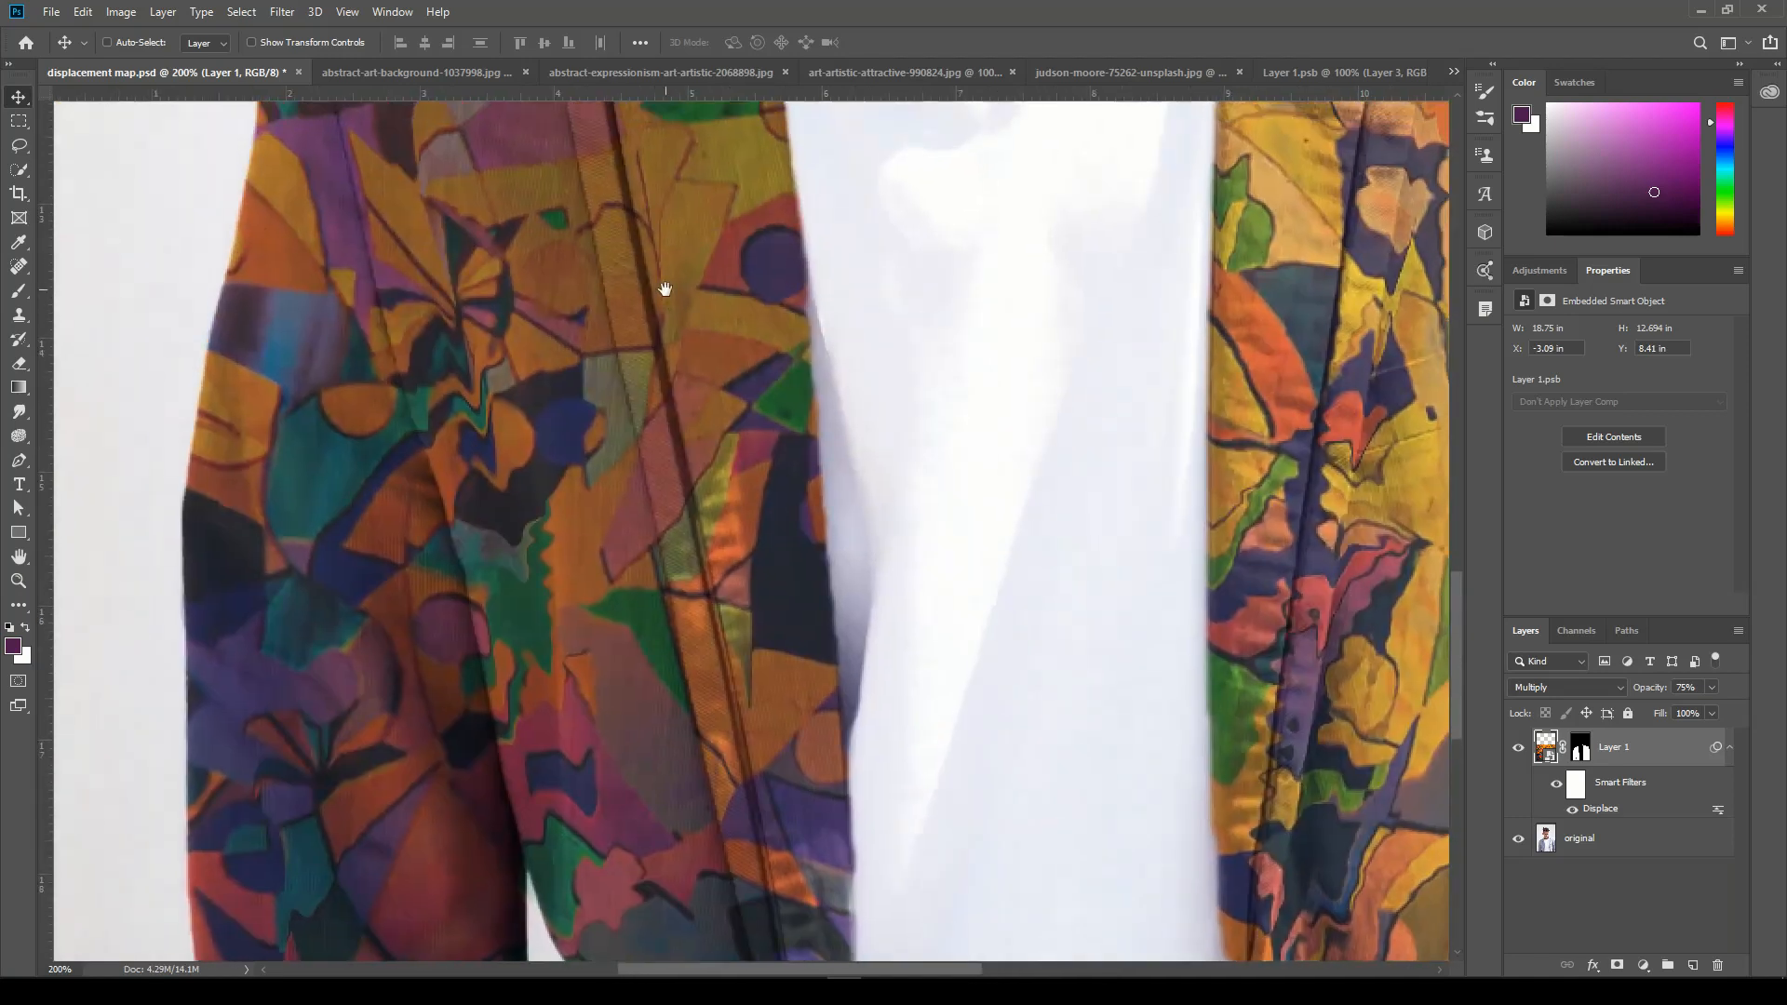
mouse_move(665, 290)
mouse_down()
mouse_move(595, 633)
mouse_move(642, 372)
mouse_move(518, 515)
mouse_up()
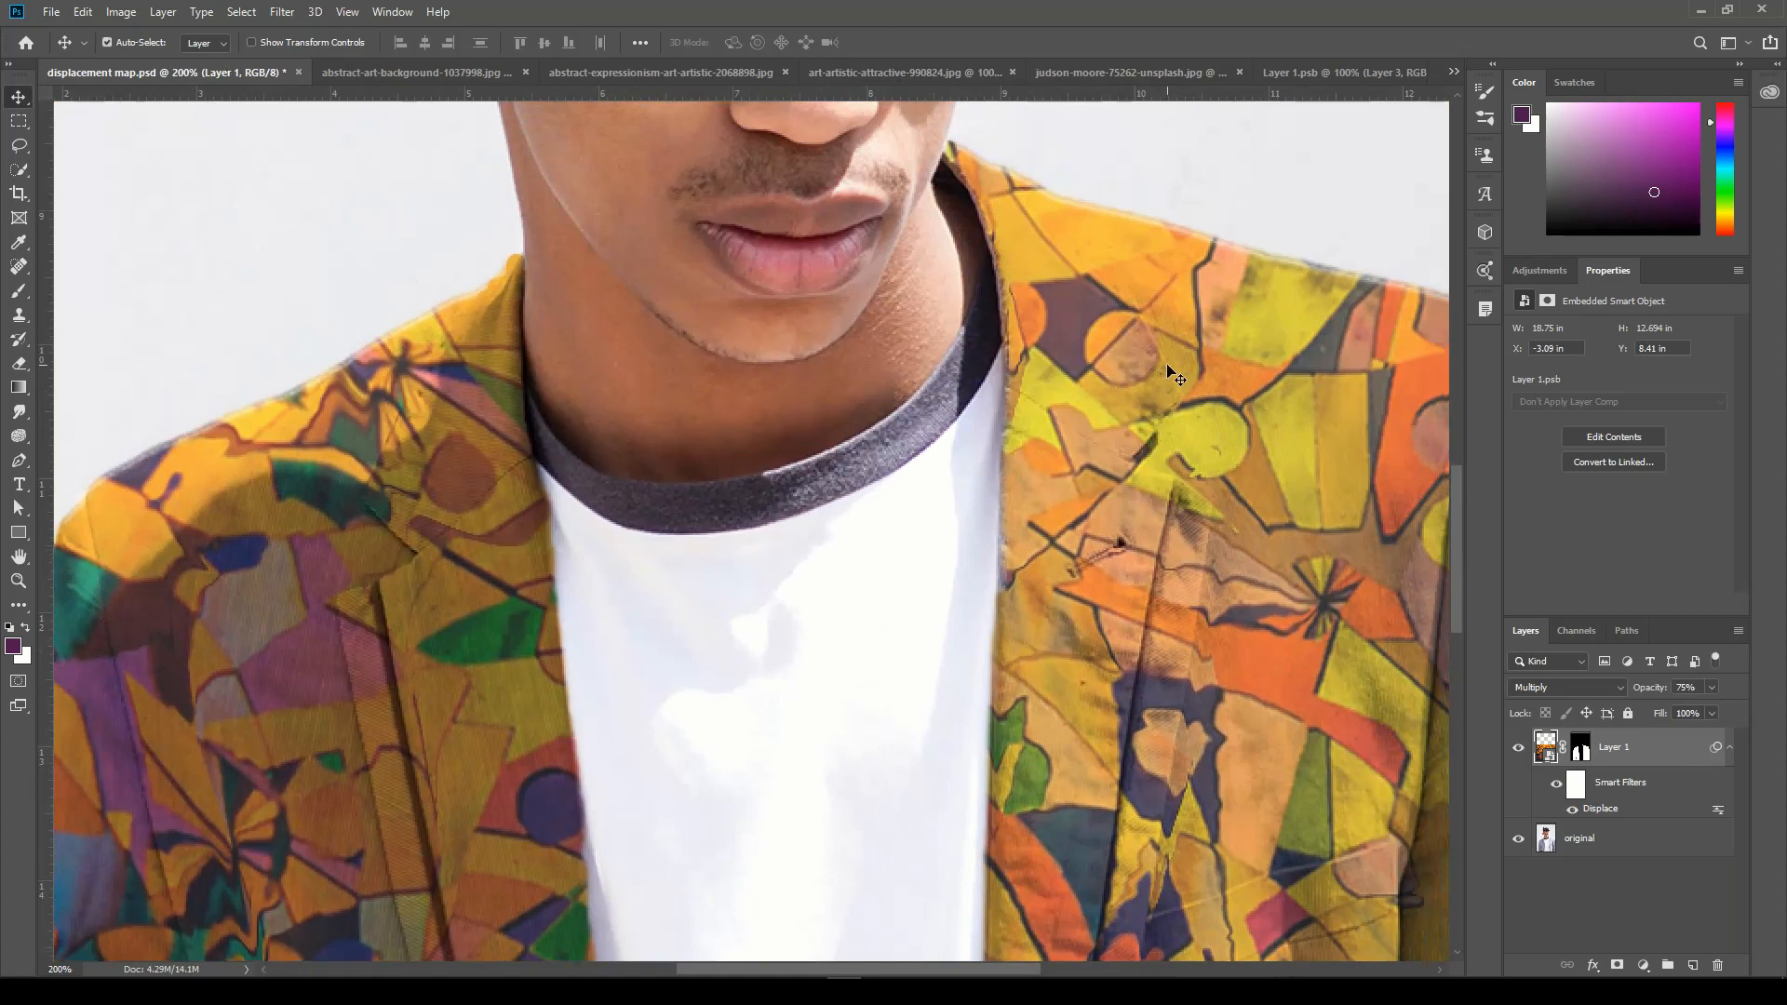
key(ctrl+minus)
drag(984, 716, 993, 641)
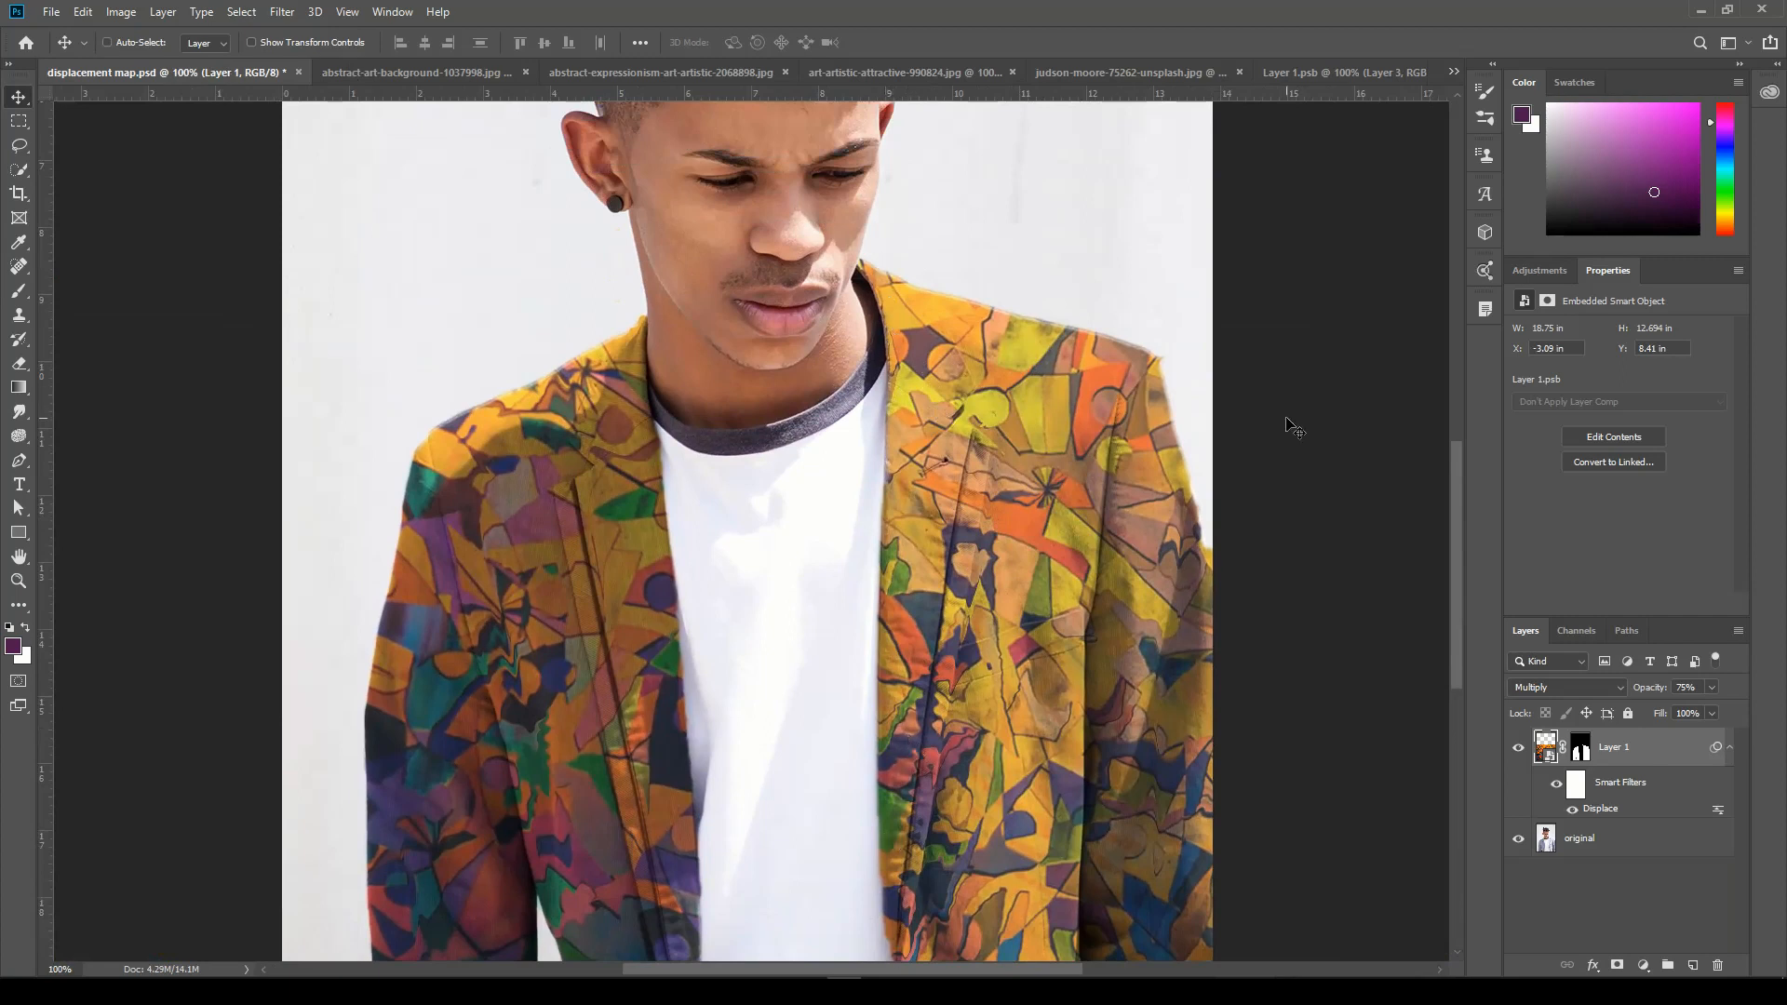
key(ctrl+minus)
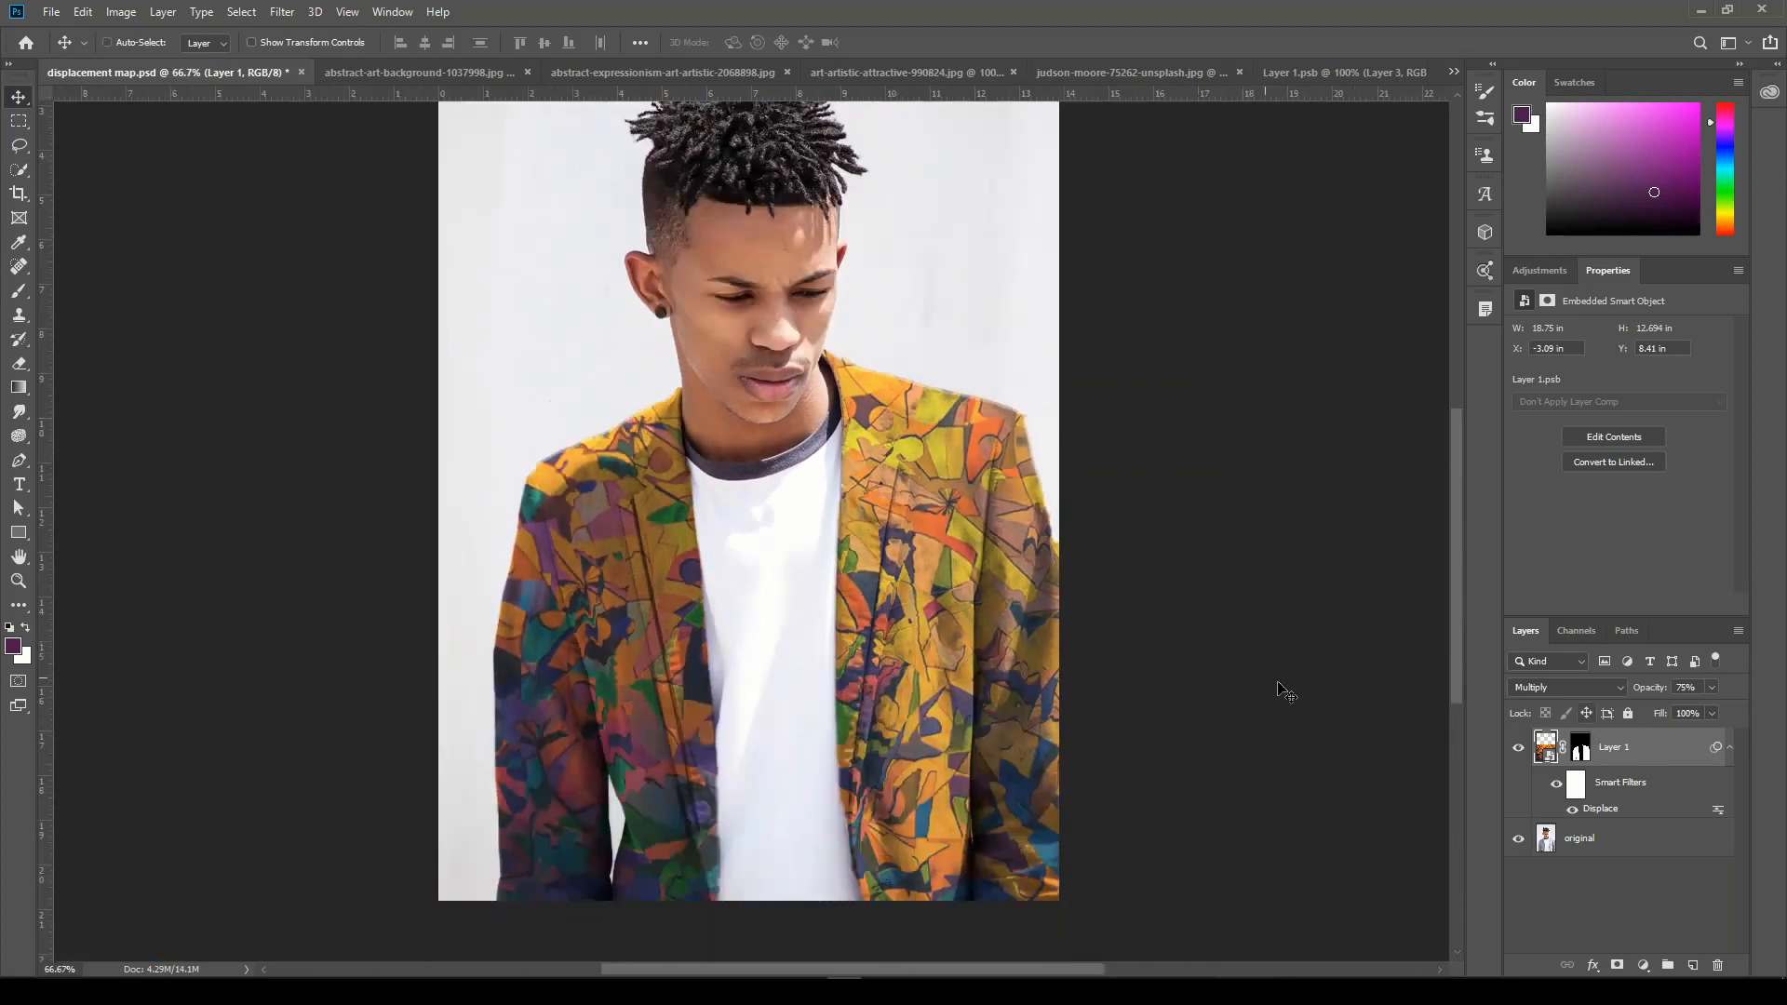
- Copy the floral judson-moore-75262-unsplash.jpg image into the smart object contents and enlarge it to about 14.23 by 9.49 in
click(960, 73)
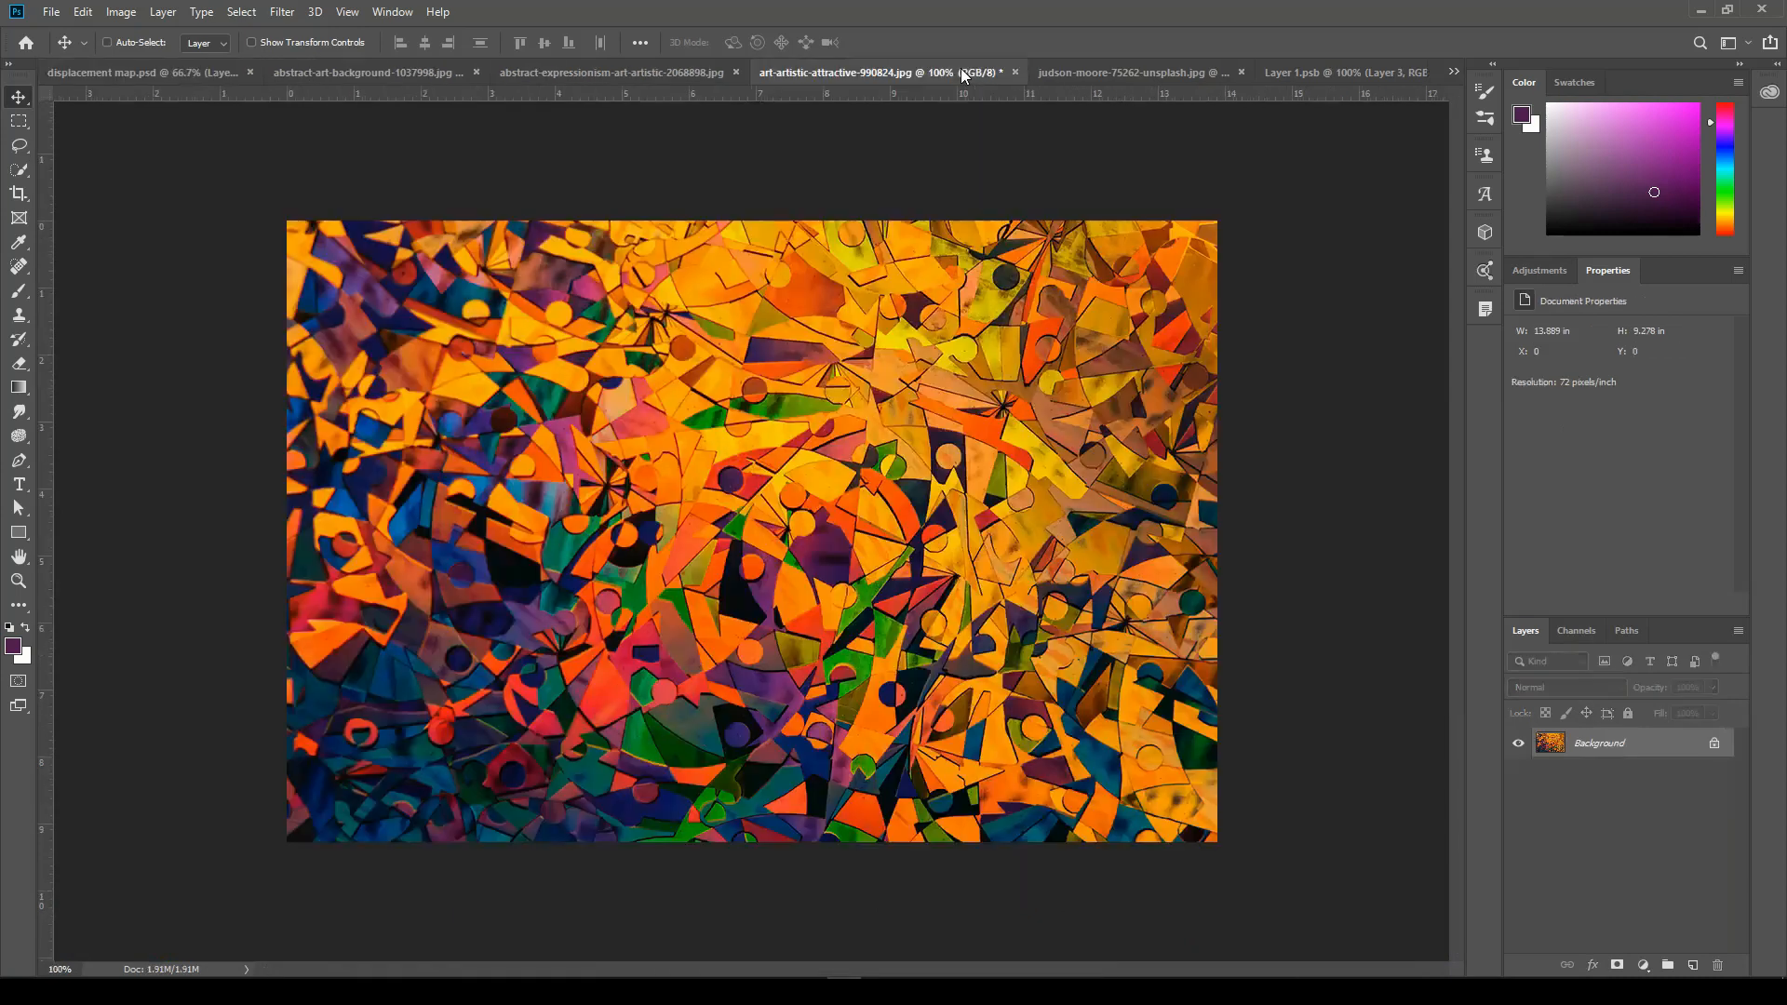
click(1076, 73)
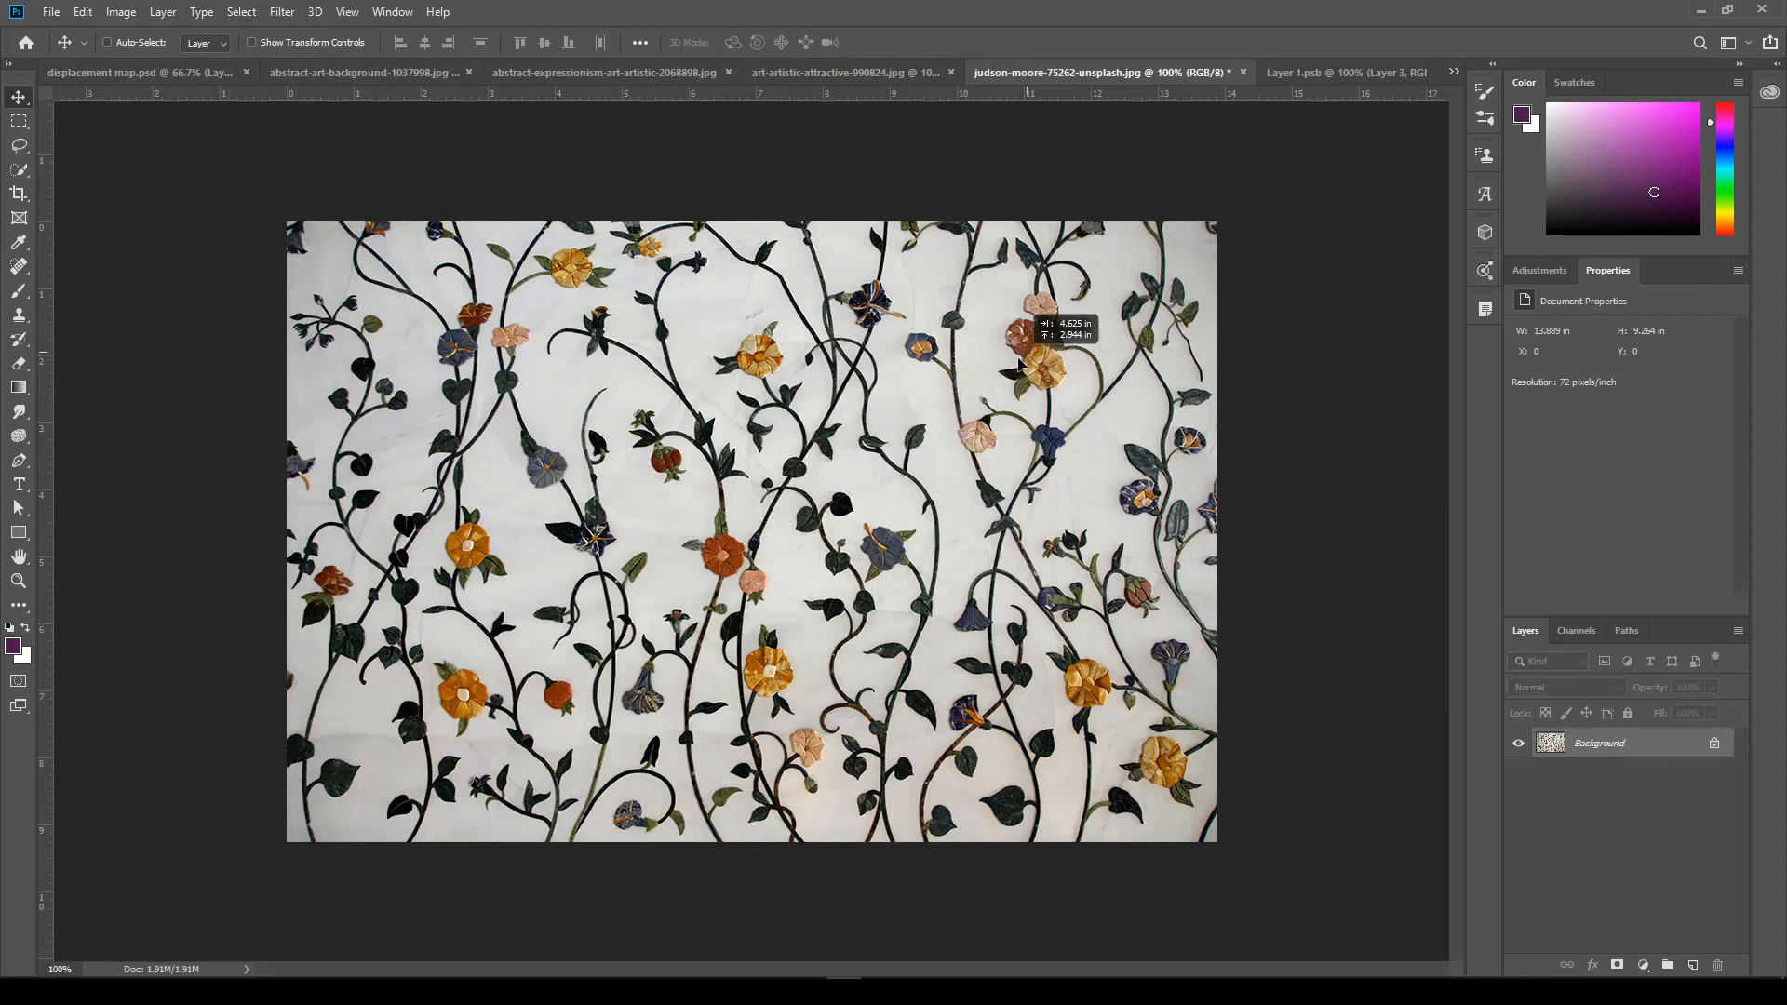
drag(1310, 82, 827, 548)
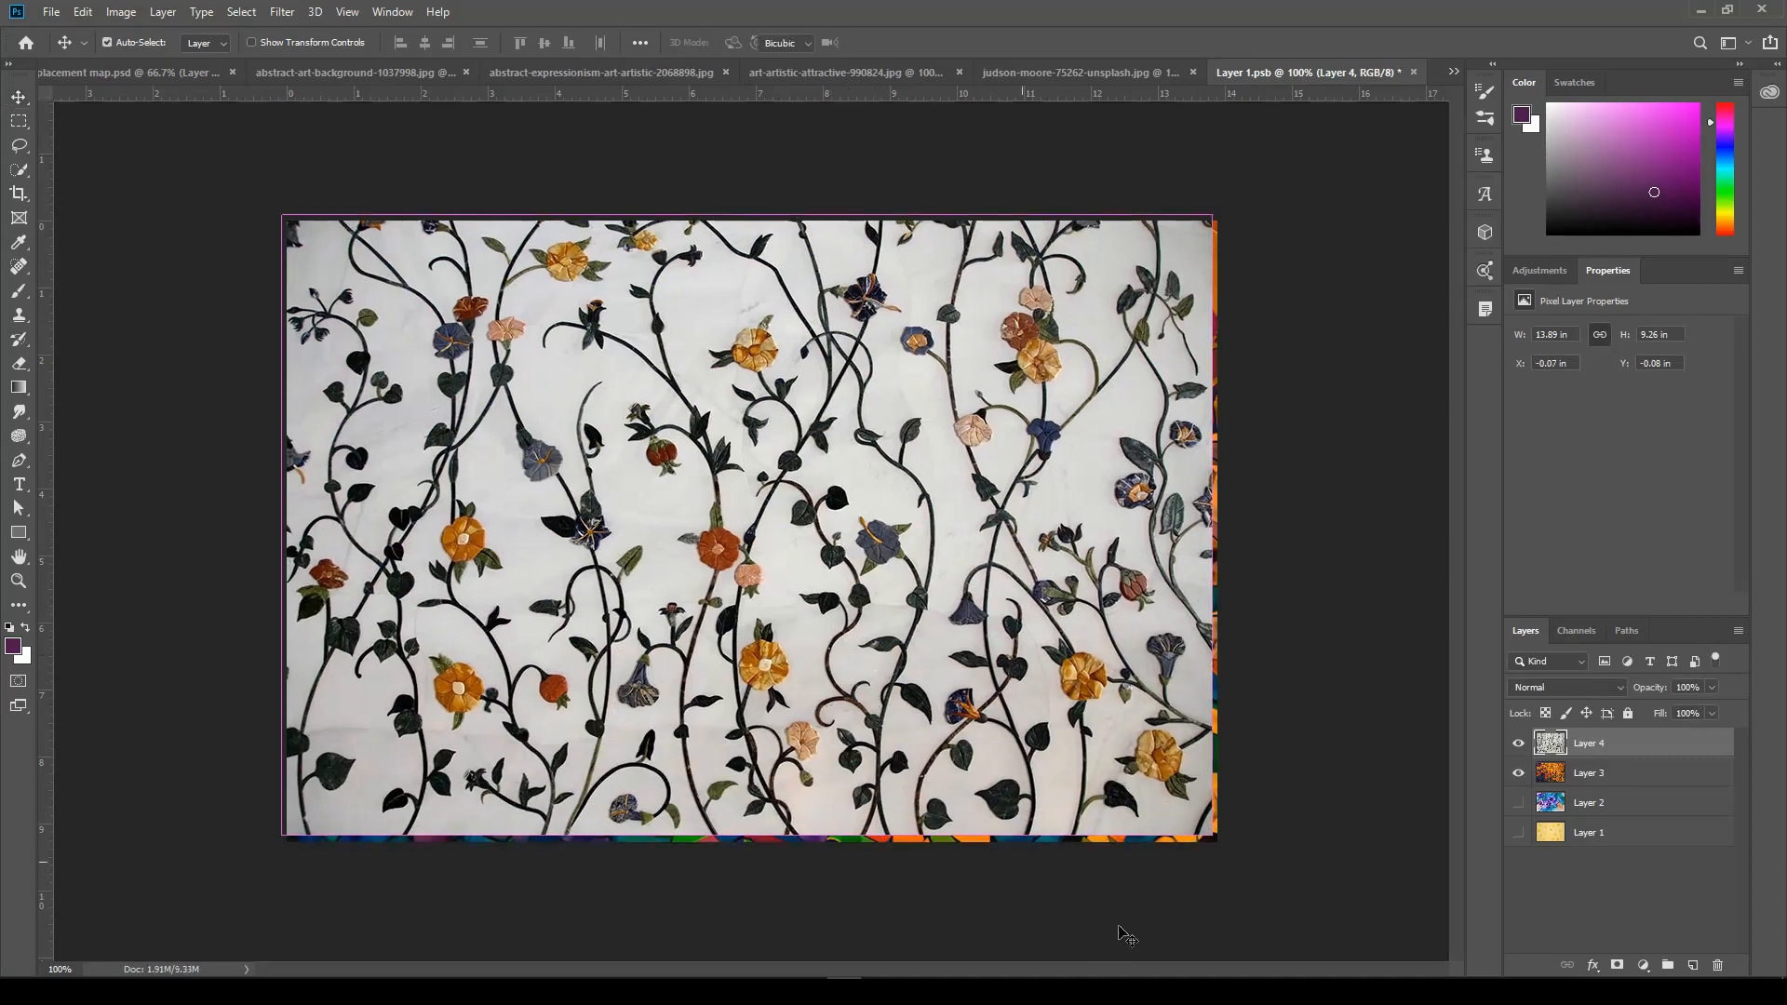
key(ctrl+t)
drag(1211, 836, 1234, 850)
click(86, 13)
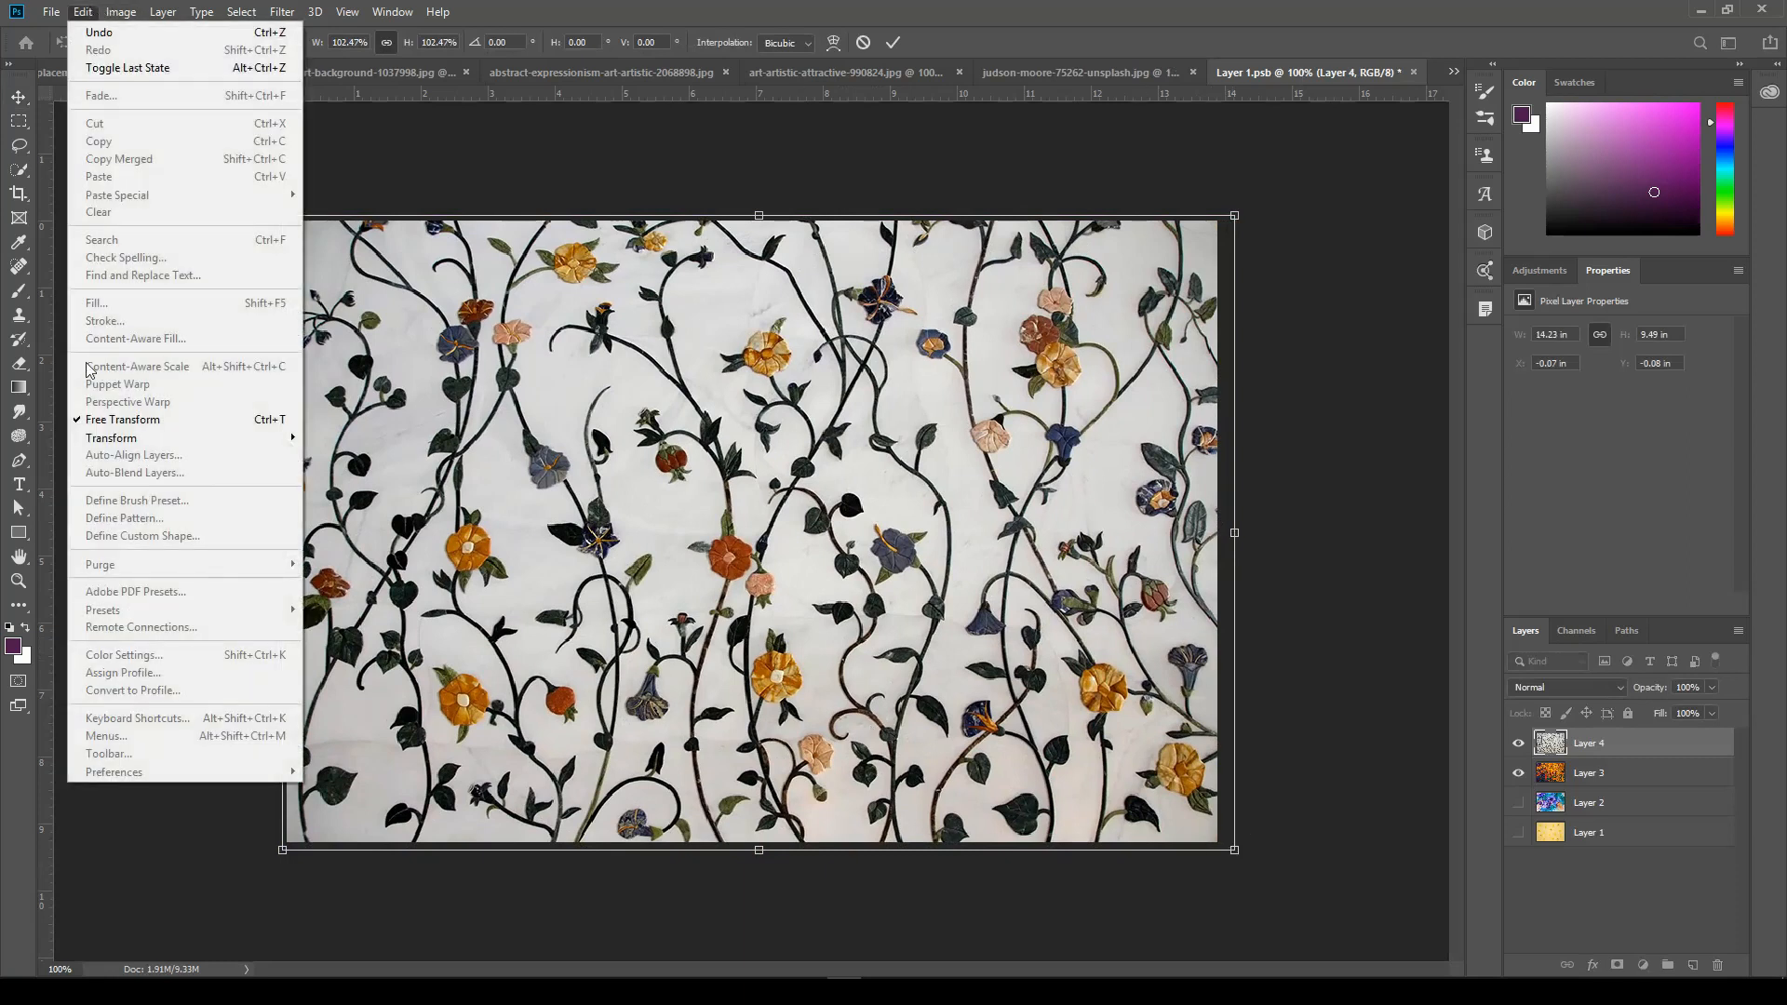
click(811, 12)
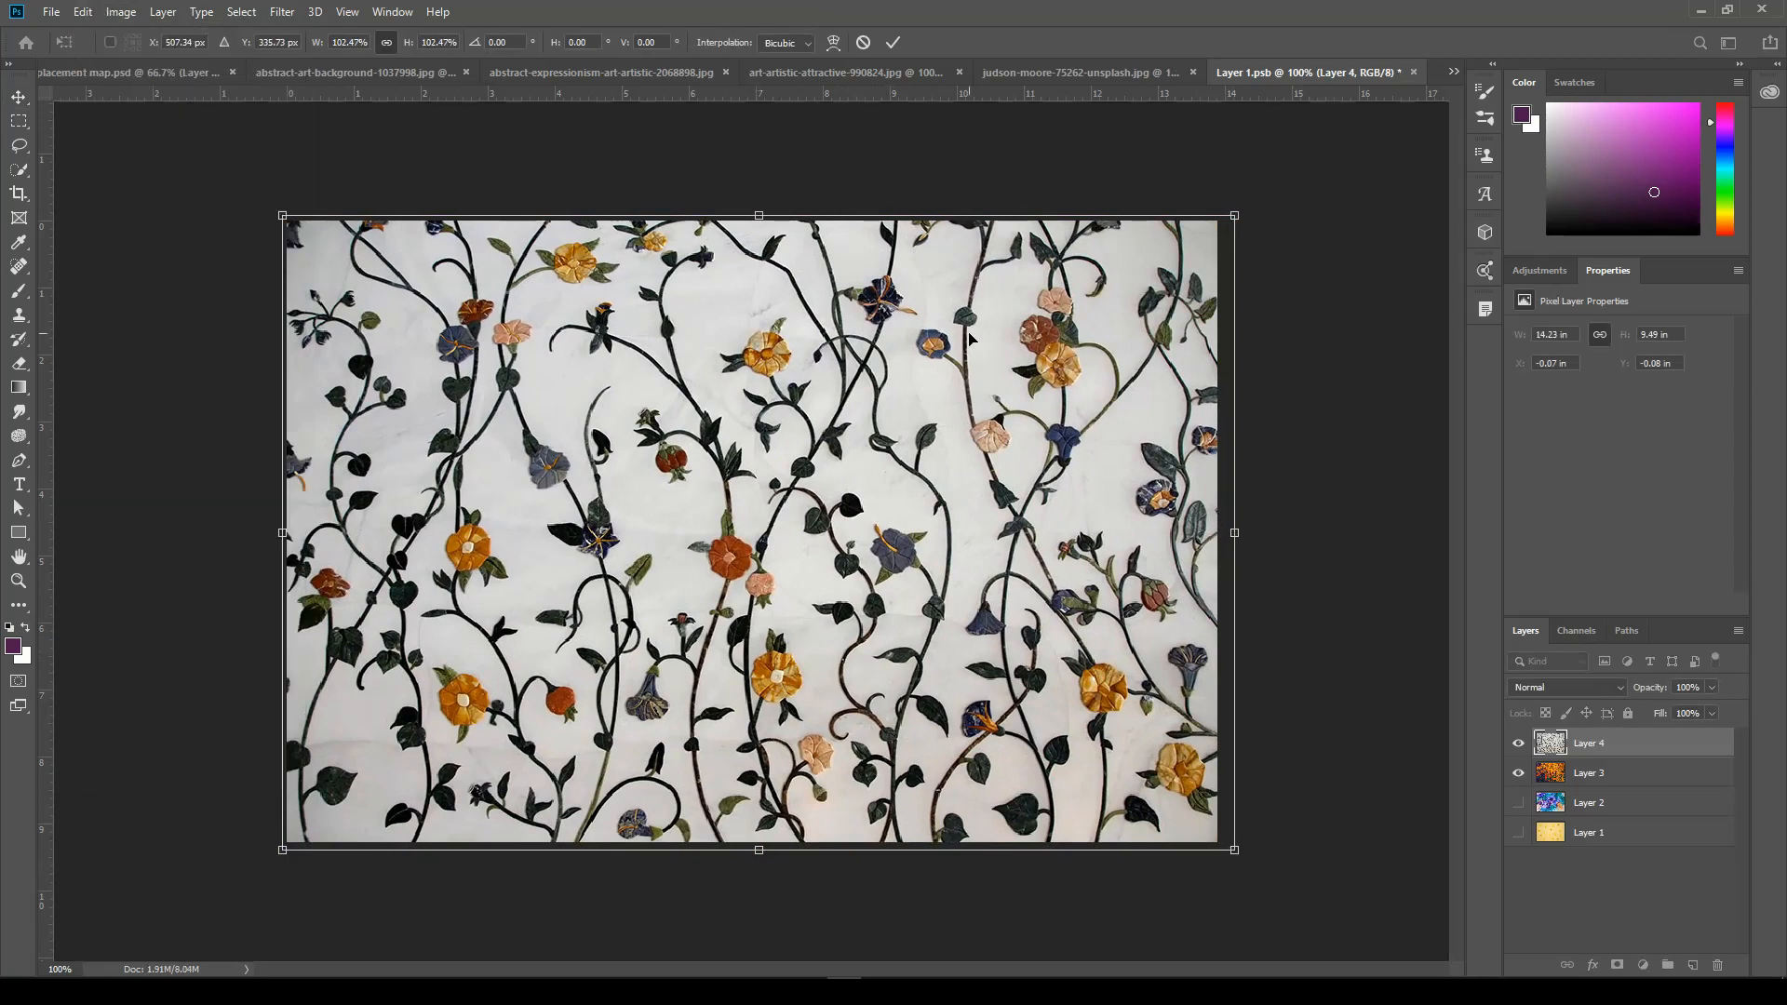
key(Return)
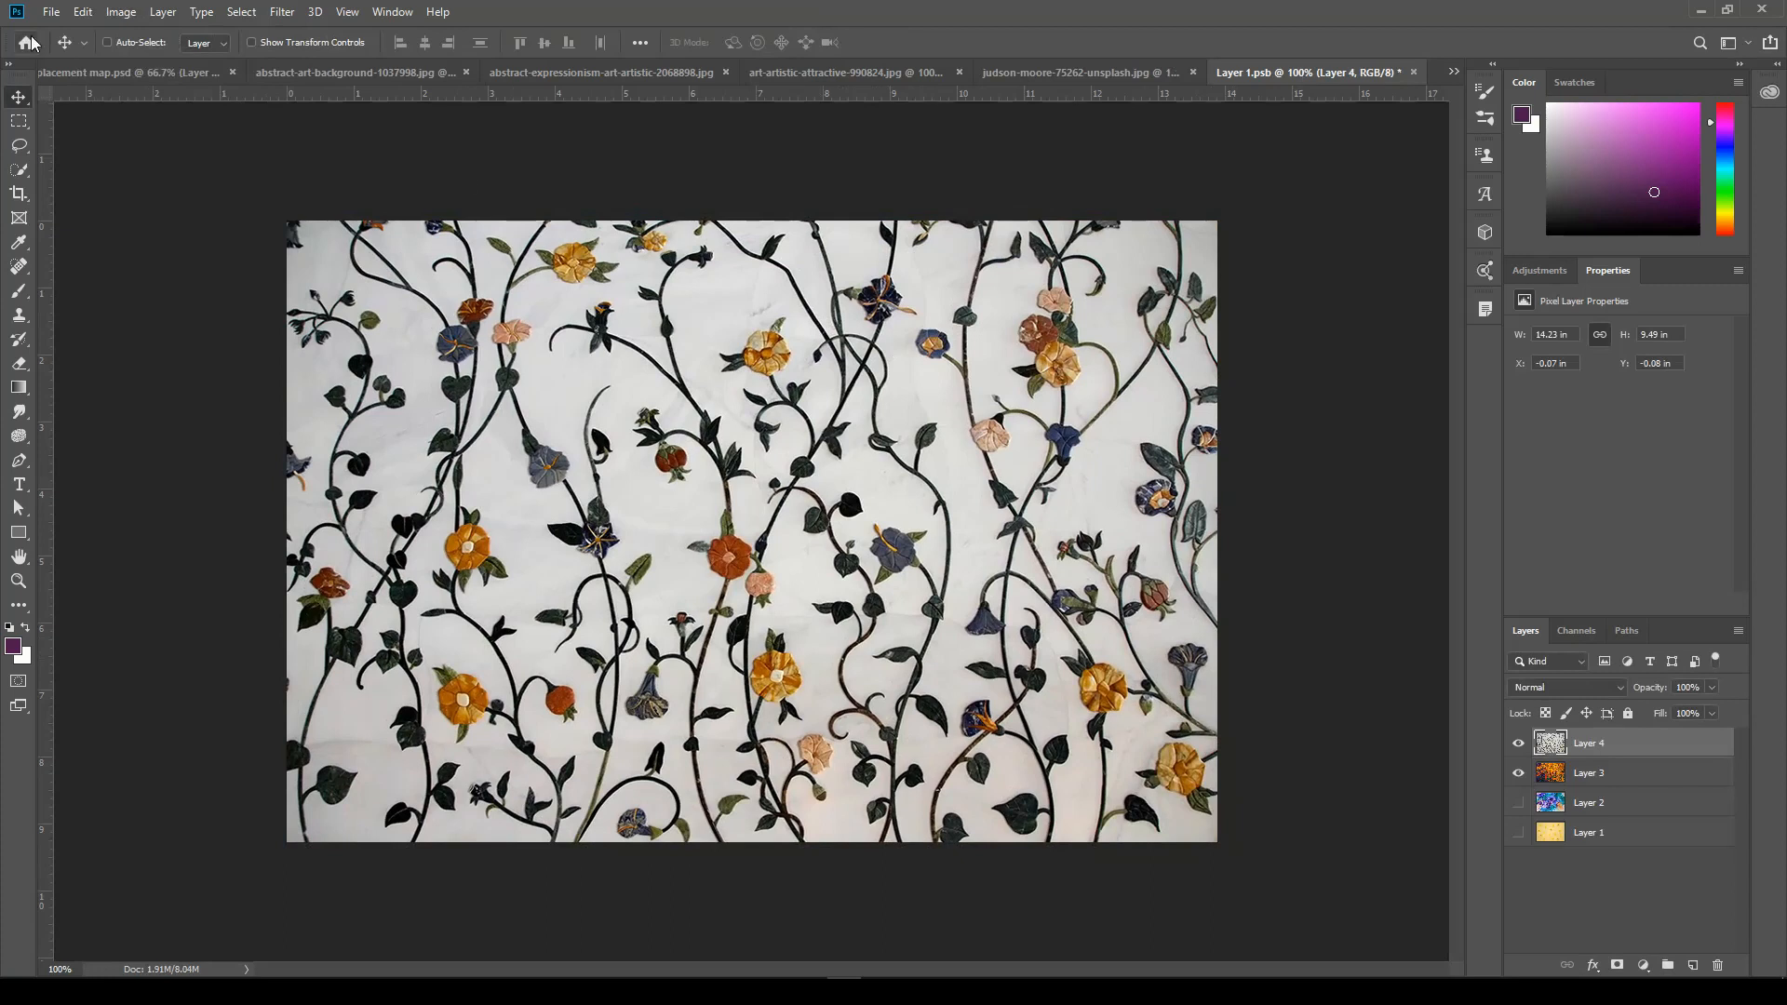
- Save the smart object contents with the floral vine image on top and return to displacement map.psd
click(52, 13)
click(84, 201)
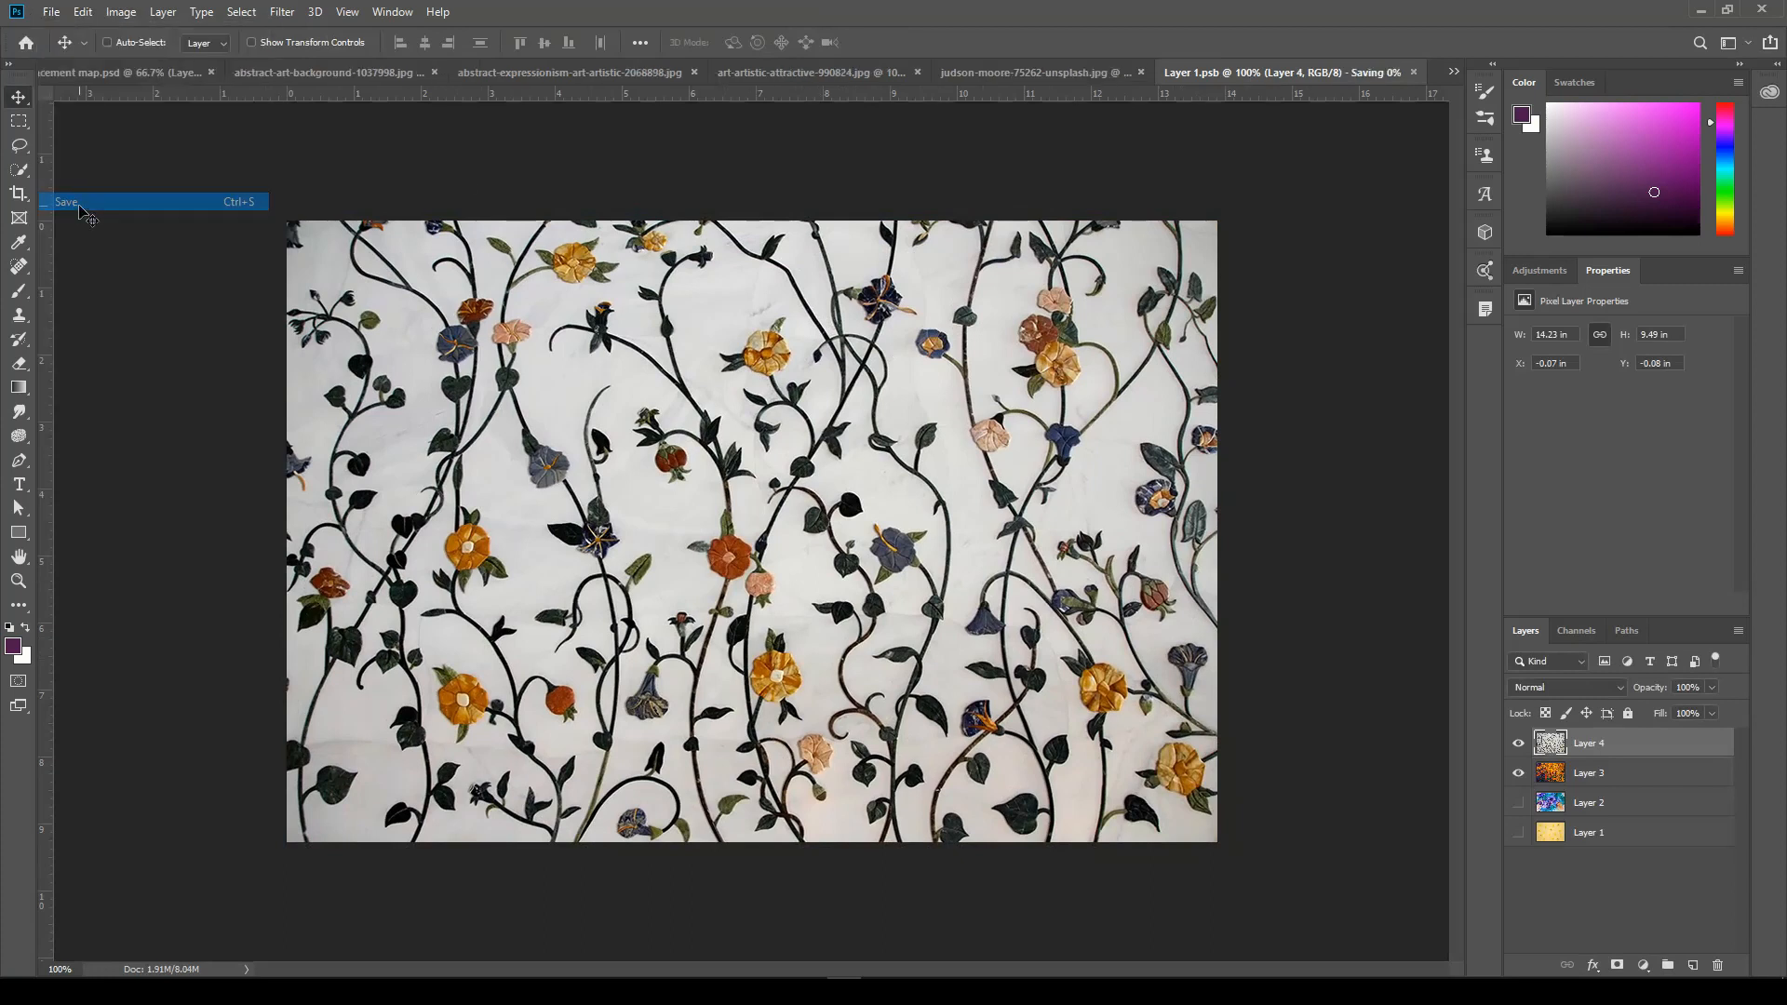
click(148, 71)
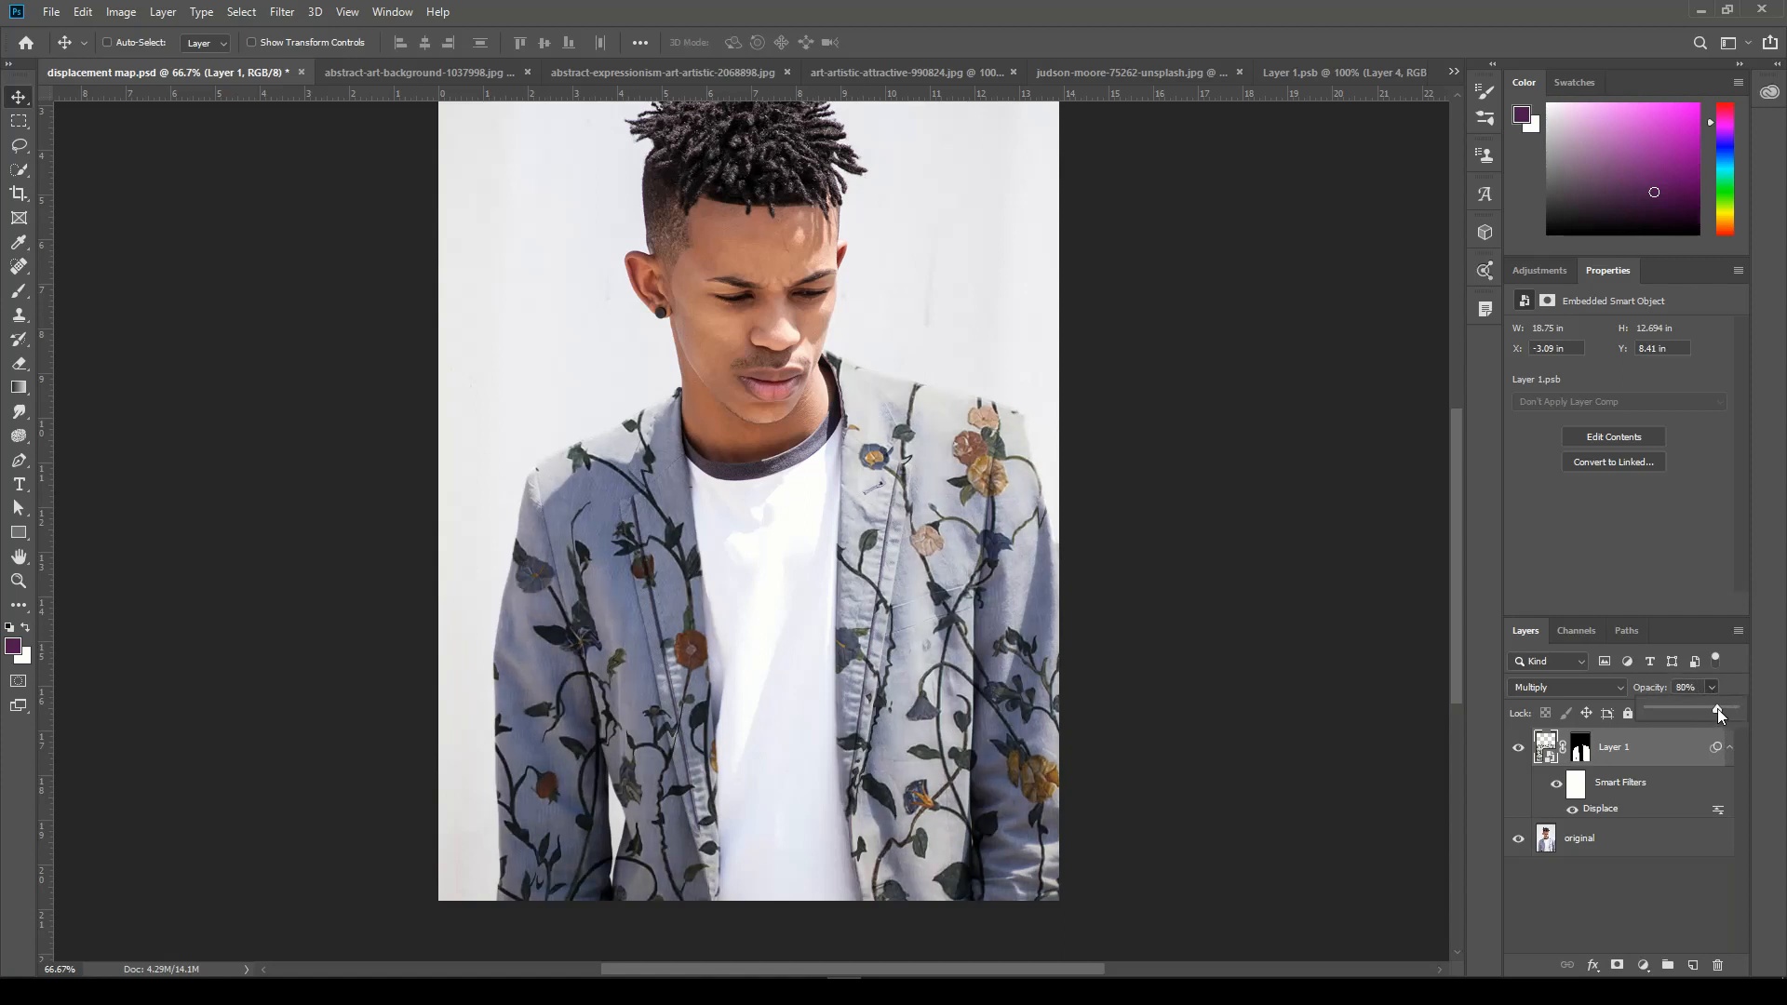
- Set the floral jacket pattern layer to 80% opacity with the Multiply blend mode
click(1666, 629)
click(1623, 687)
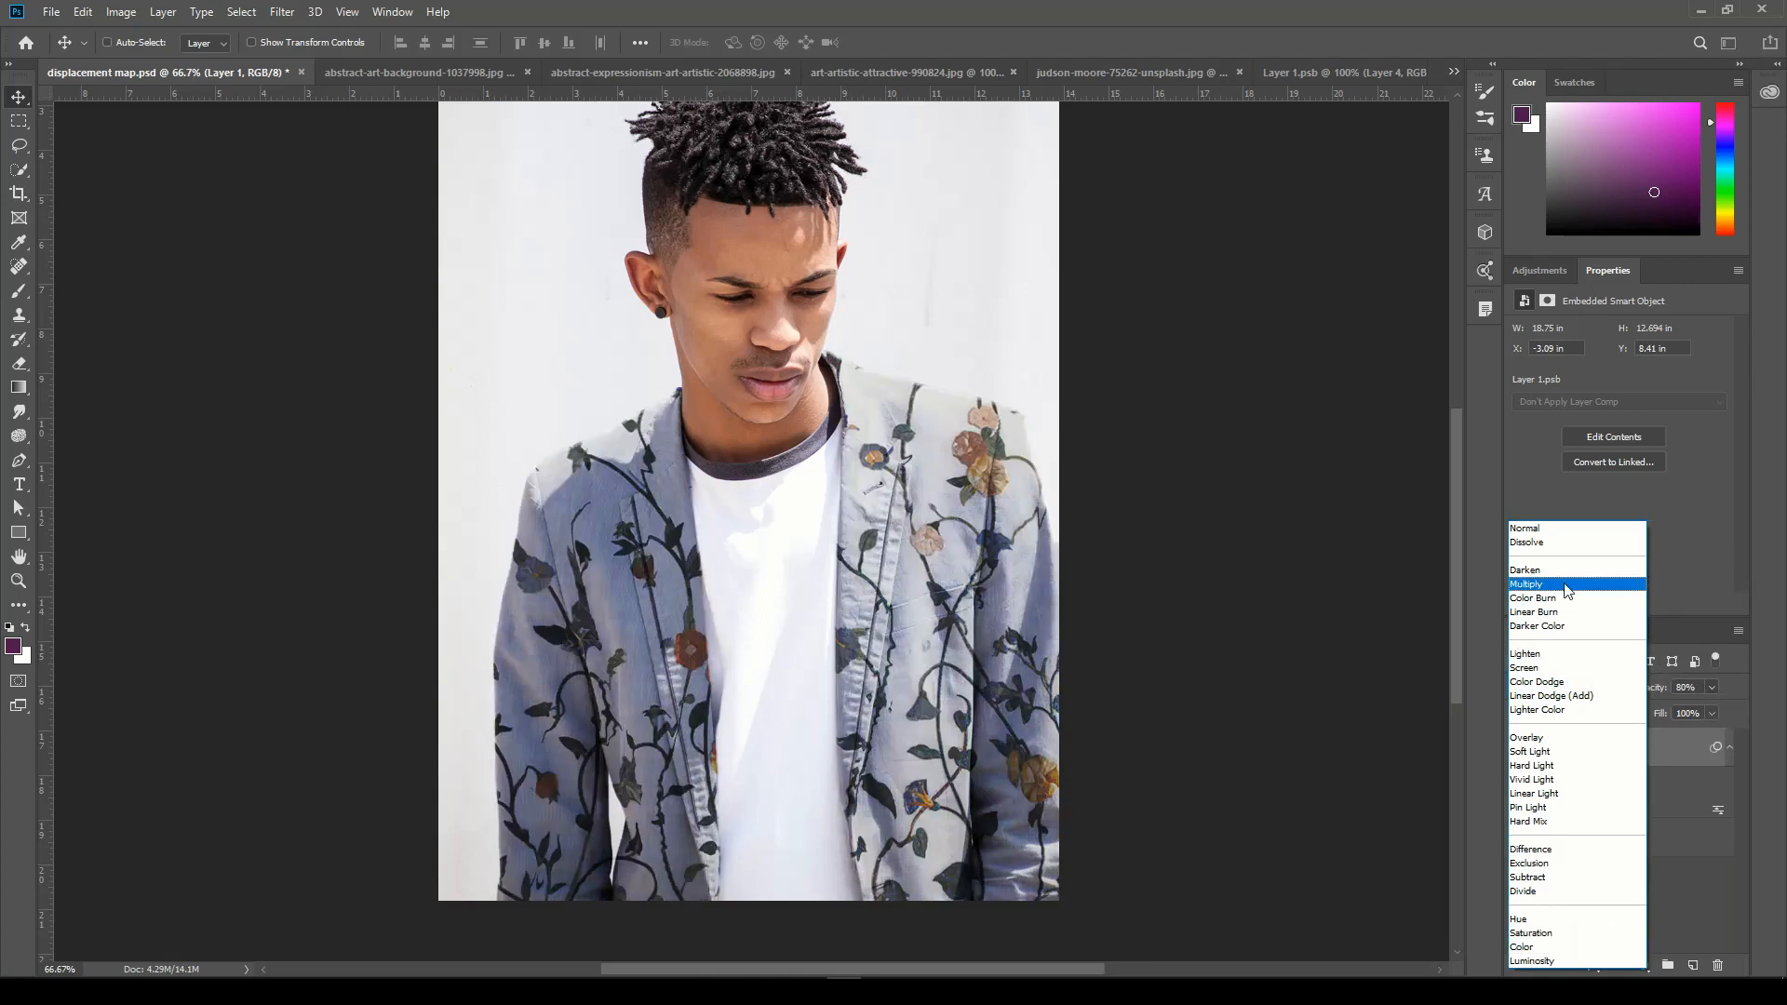
click(1573, 586)
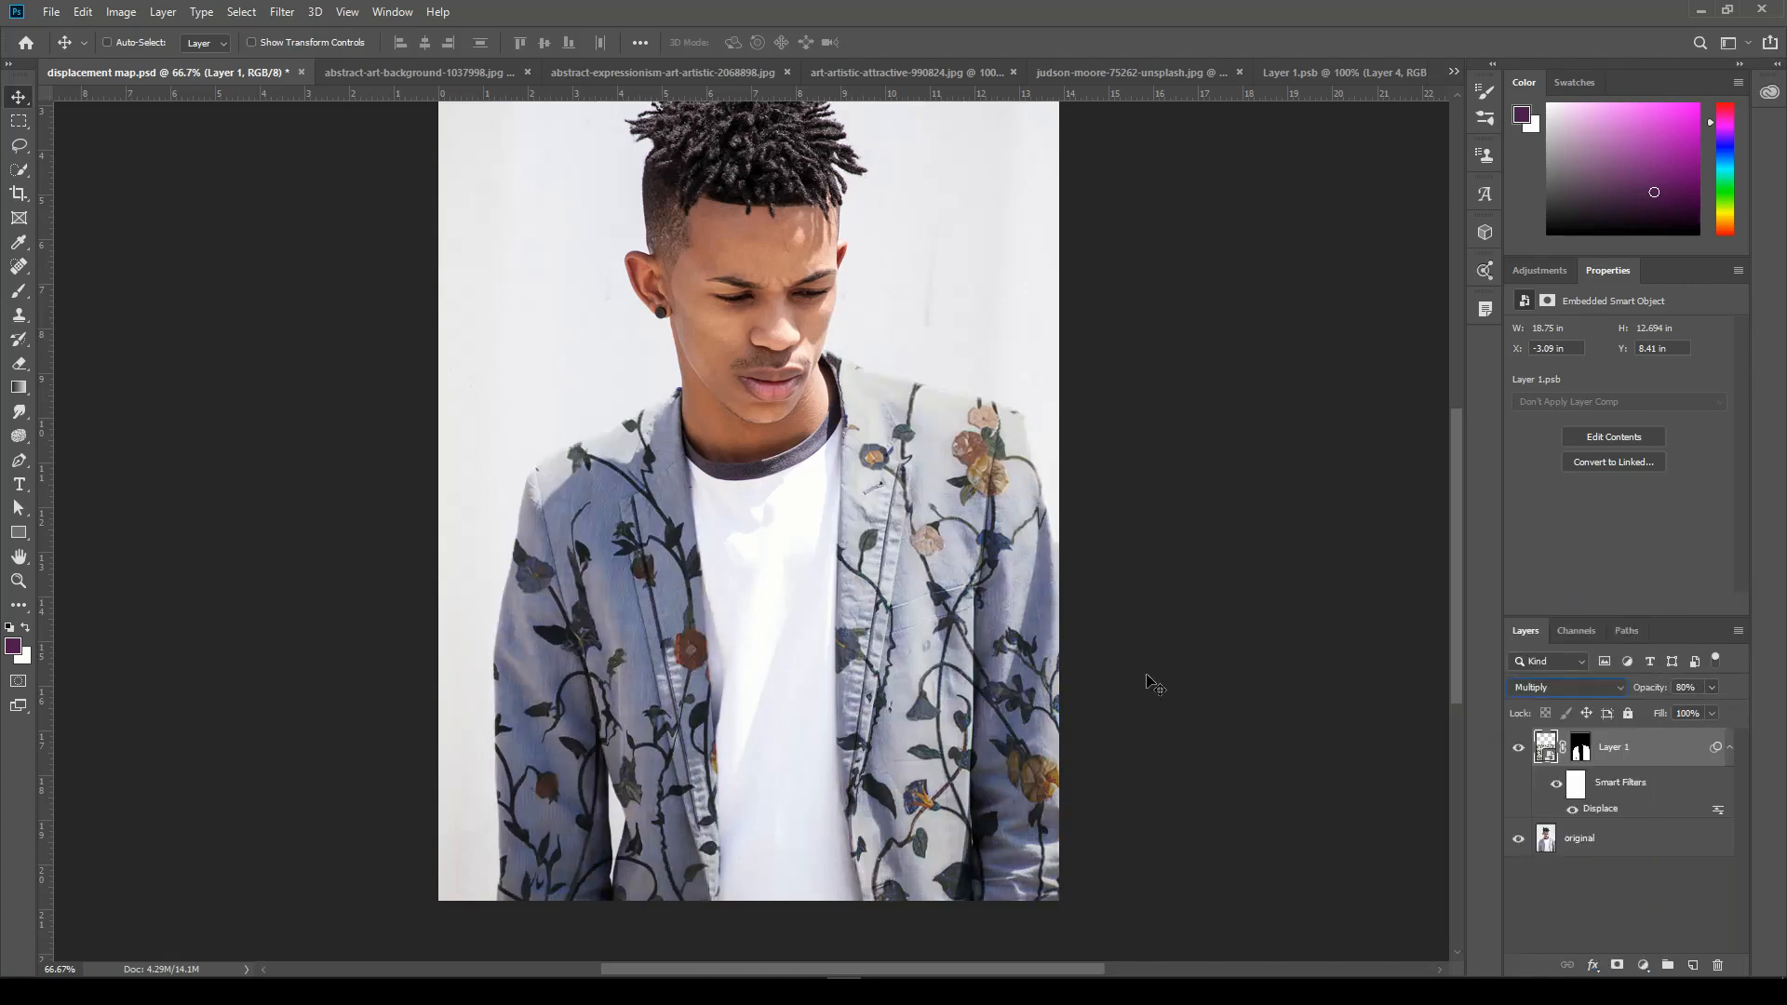